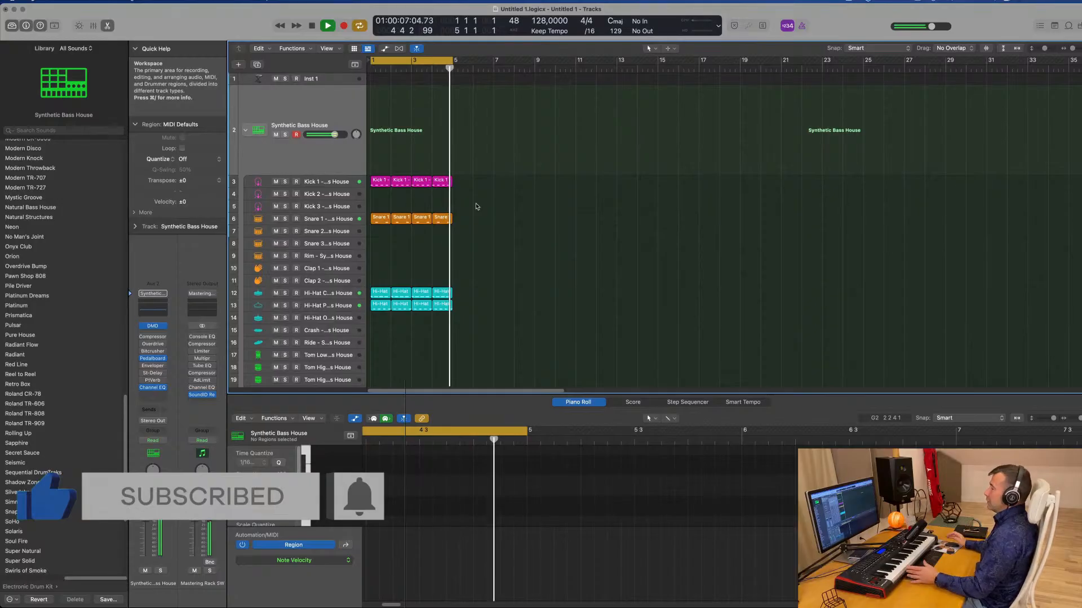
Step: Select the Inst 1 track and enlarge its height
click(334, 80)
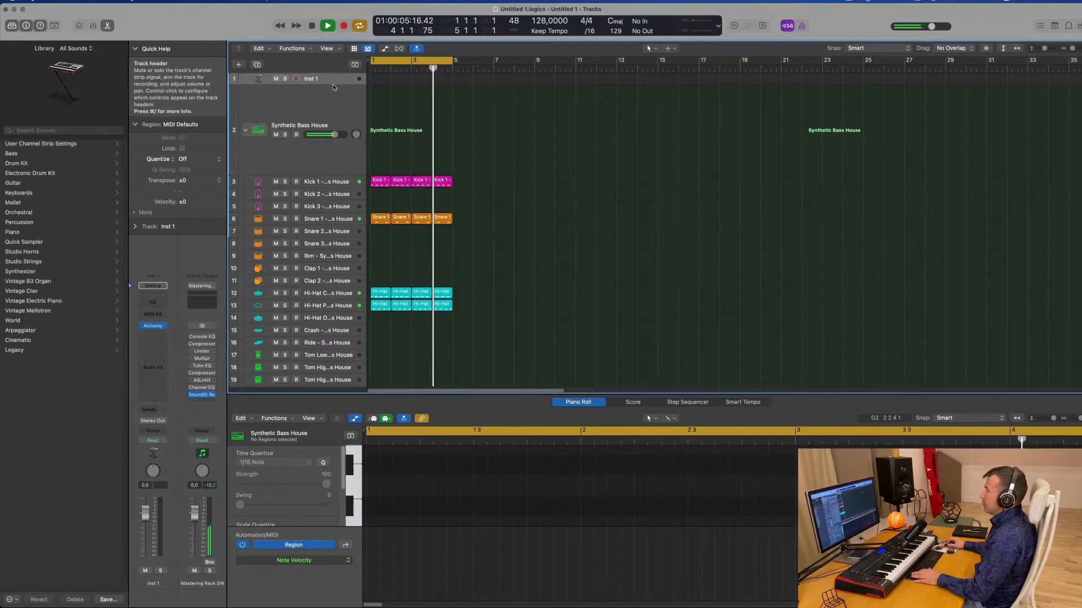
drag(332, 89, 338, 182)
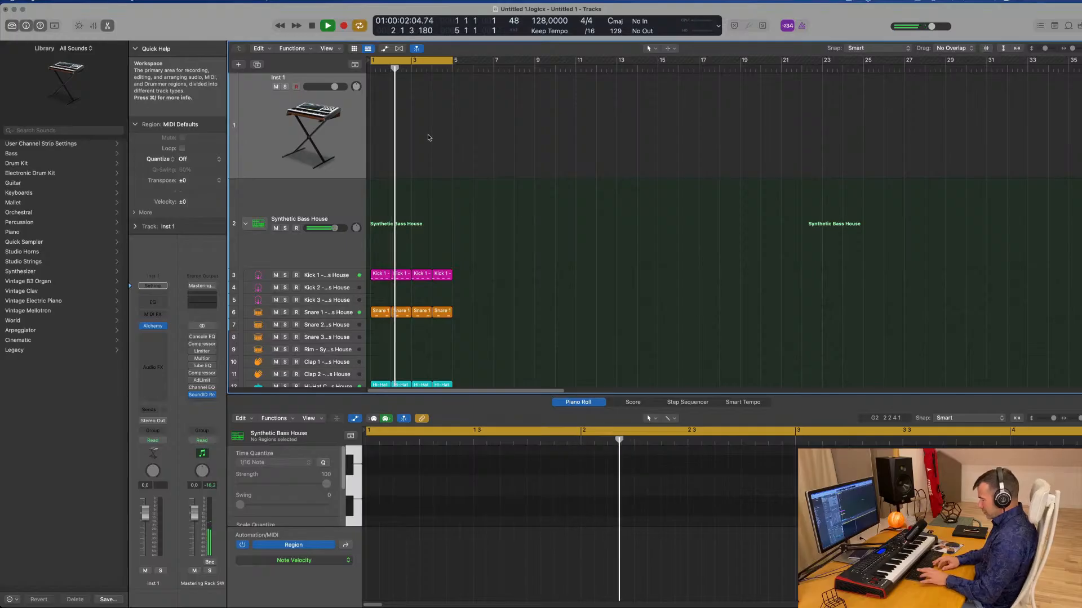
Step: Repeat all the four-bar drum regions three times up to bar 17 and extend the cycle range to bar 17
key(super+a)
key(super+r)
key(super+r)
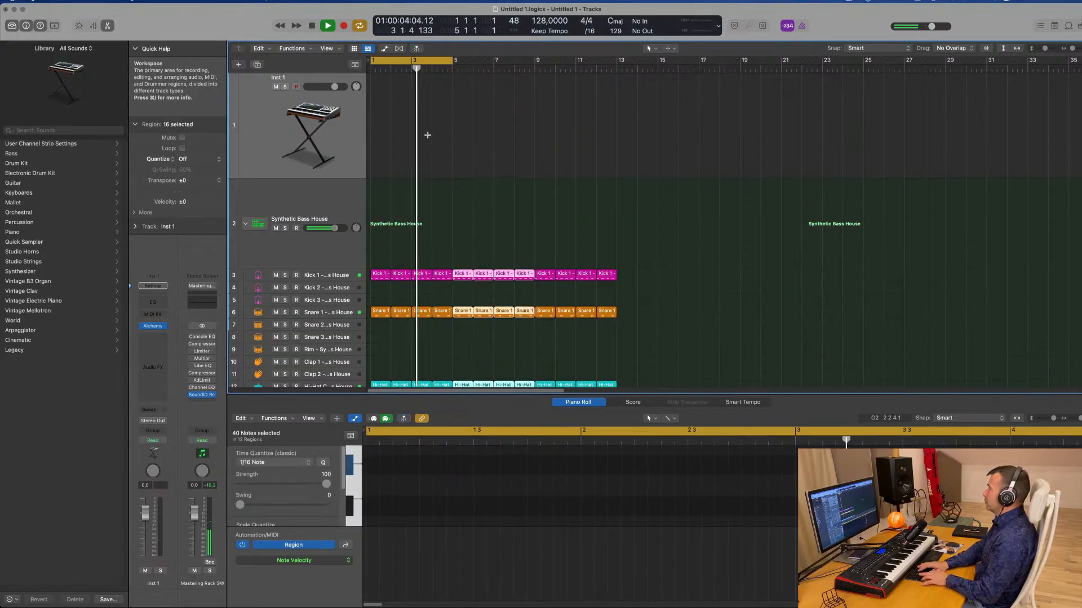
key(super+r)
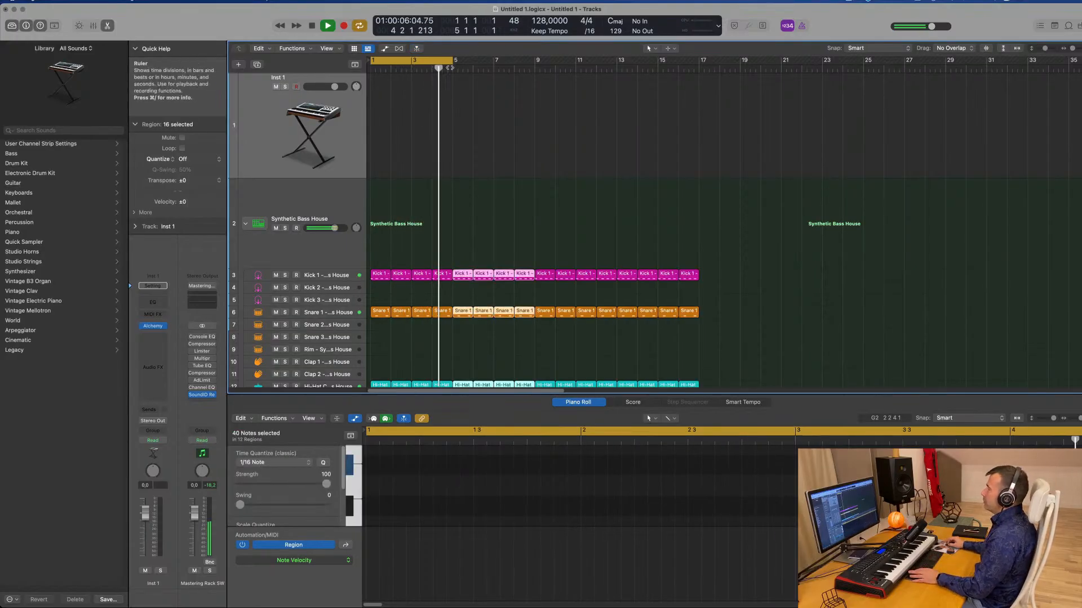
drag(453, 60, 697, 73)
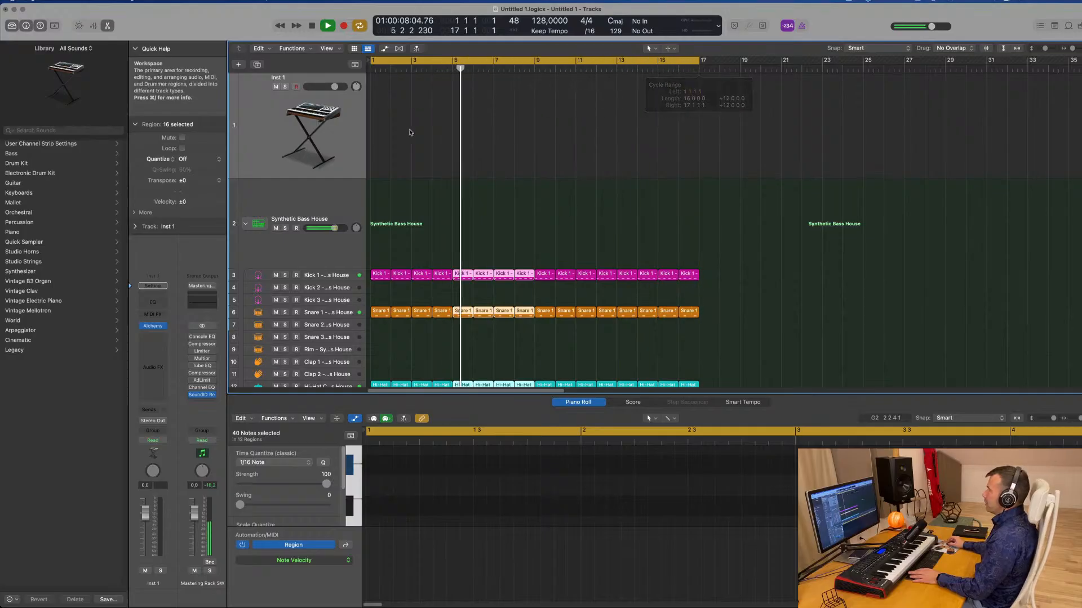
Step: Open the Alchemy instrument on the Inst 1 track and filter its presets to the Bass category
click(315, 131)
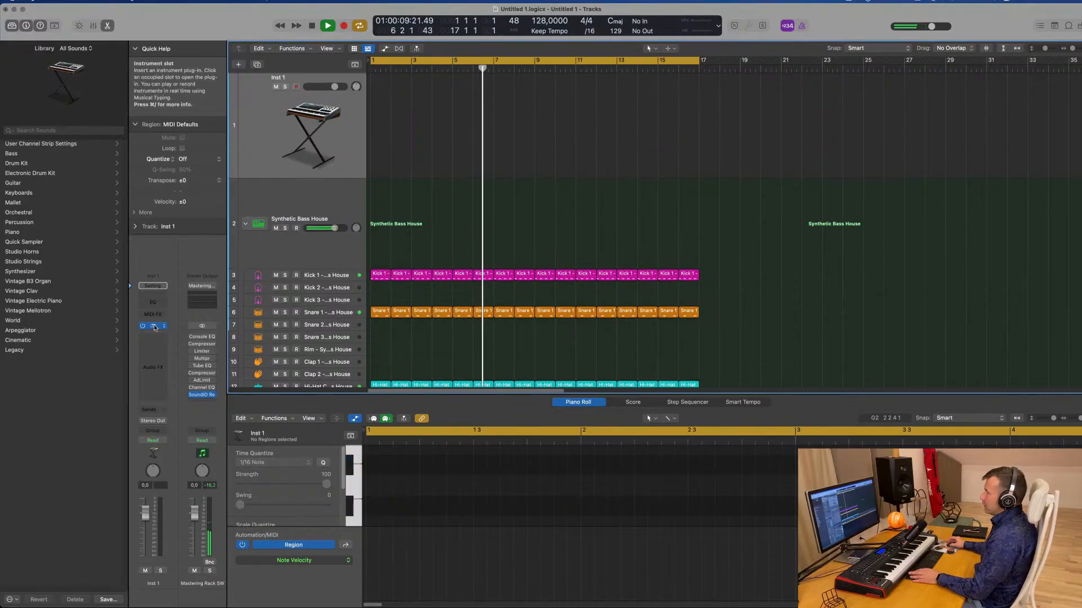
click(154, 327)
drag(598, 119, 653, 100)
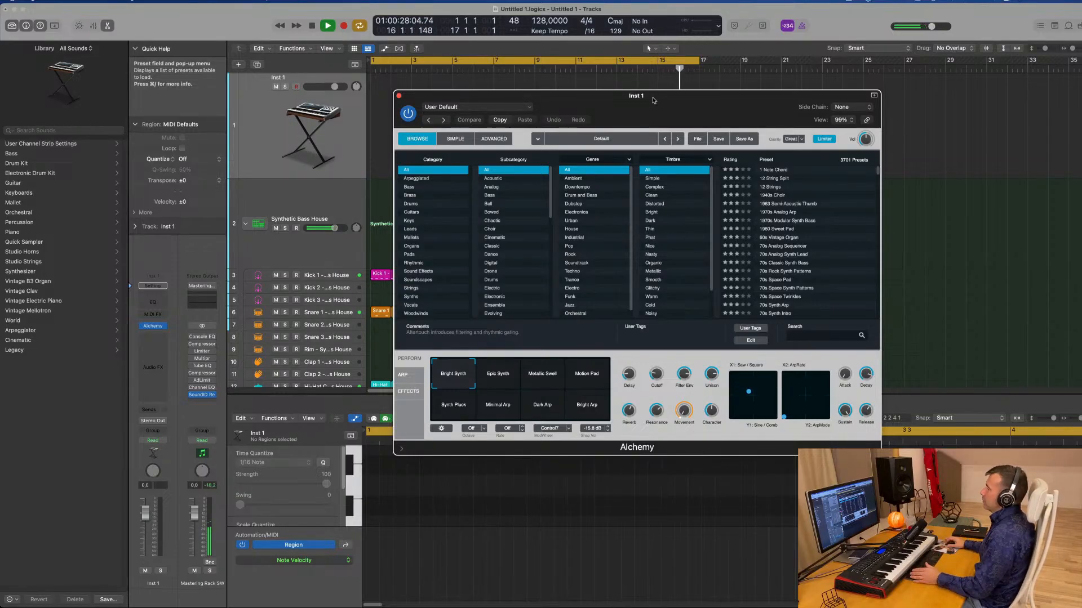
drag(654, 101, 566, 95)
click(323, 183)
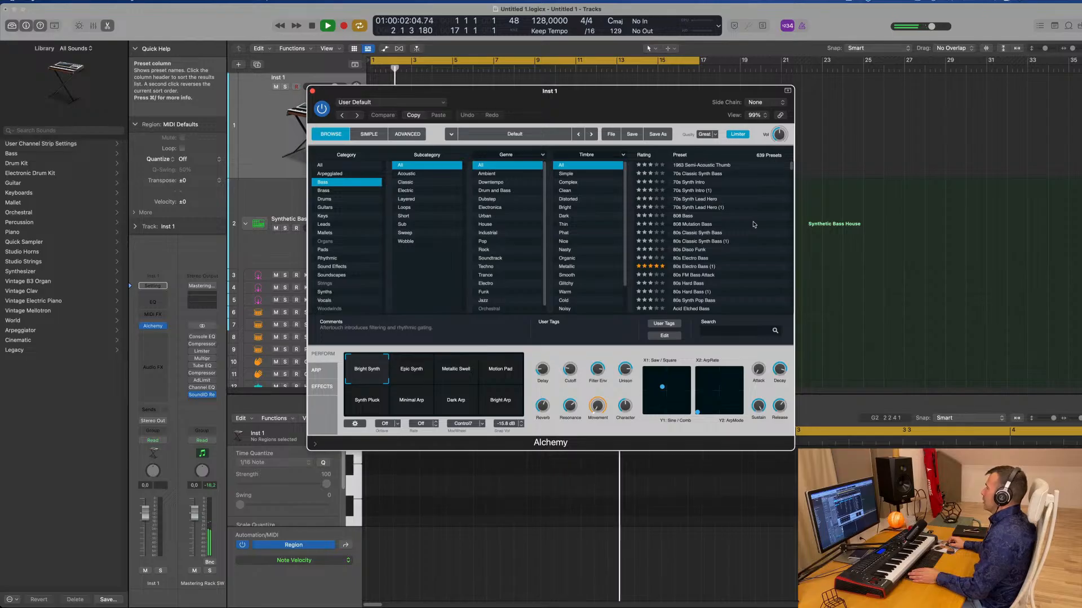
Step: Load the After The Snow (1) bass preset and lower the track's volume to about -9.4 dB
scroll(755, 222, down, 5)
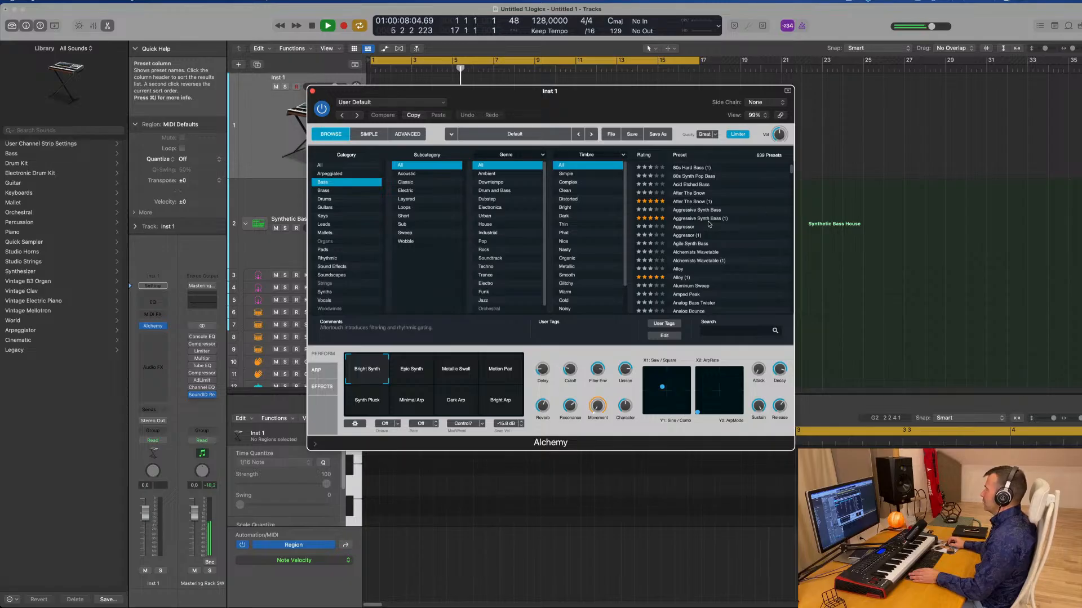
click(691, 202)
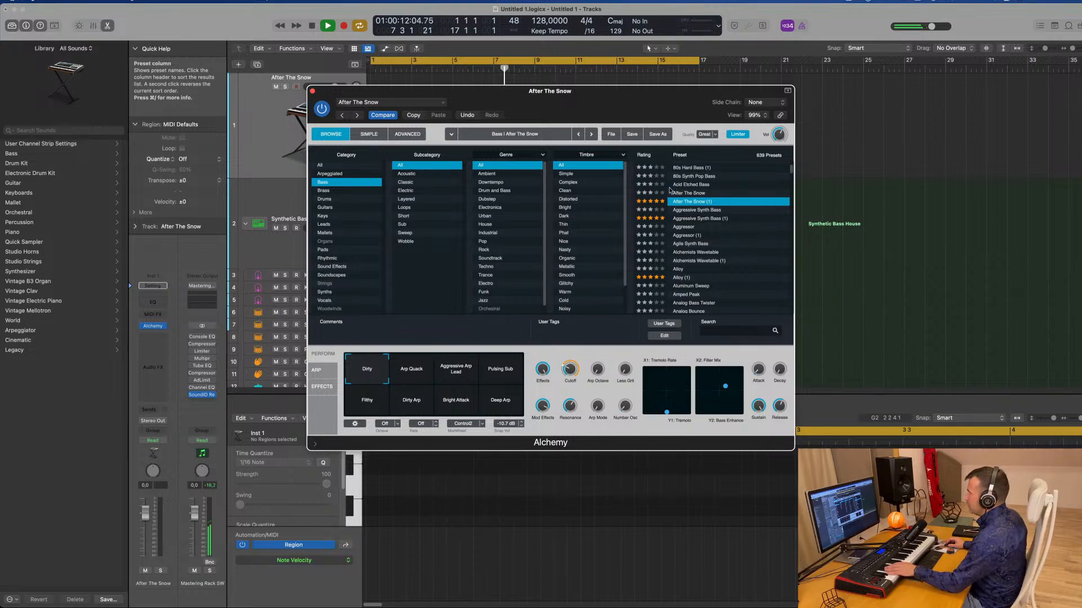
drag(568, 100, 640, 128)
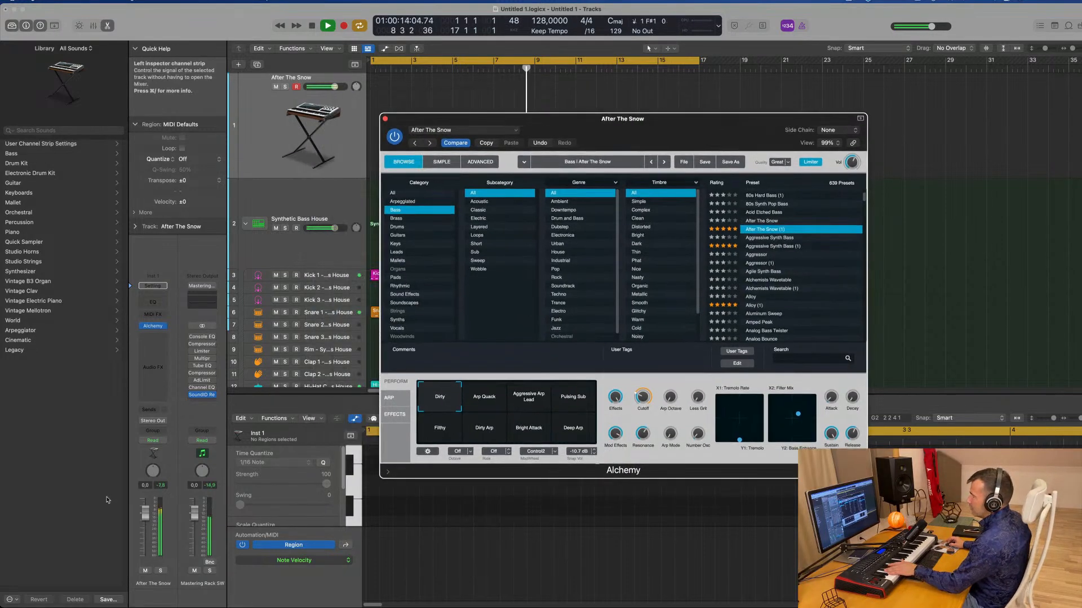
drag(145, 515, 146, 530)
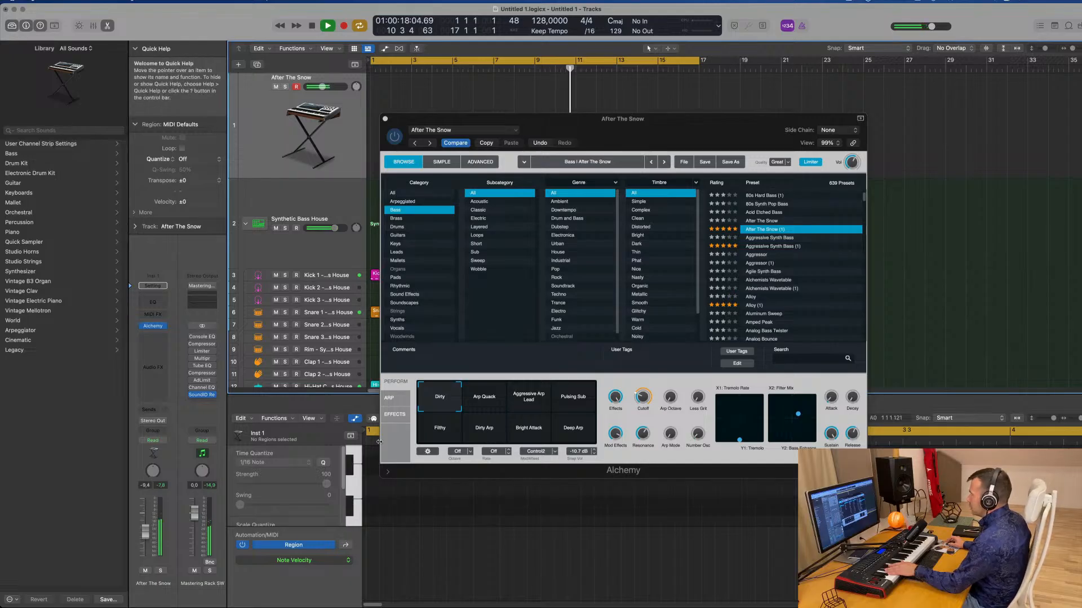
Step: Audition the After The Snow snapshots Arp Quack, Dirty Arp and Deep Arp, and settle on Pulsing Sub
click(480, 404)
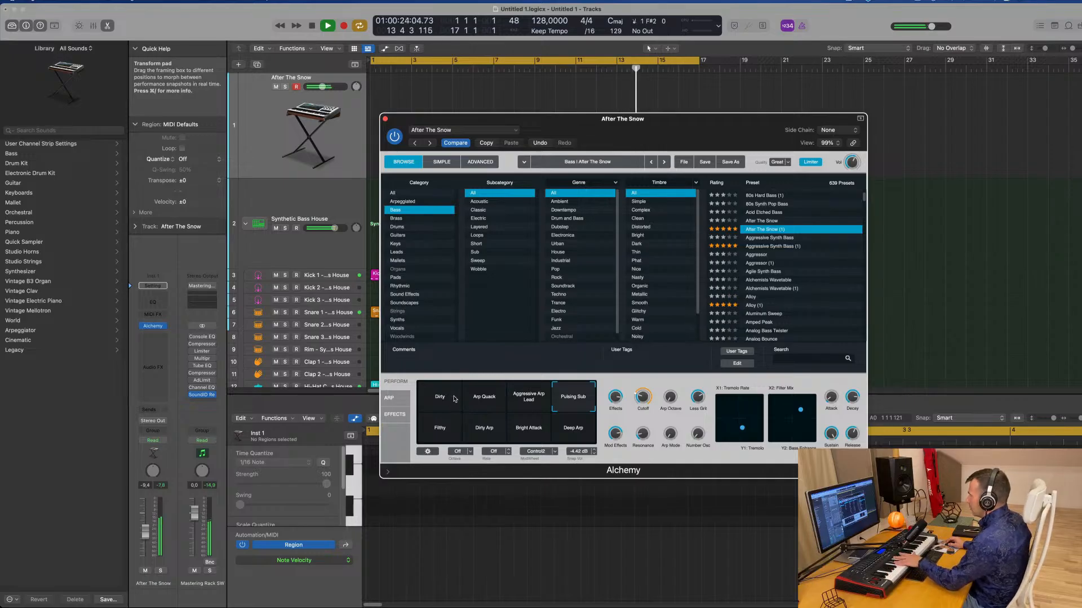
click(482, 431)
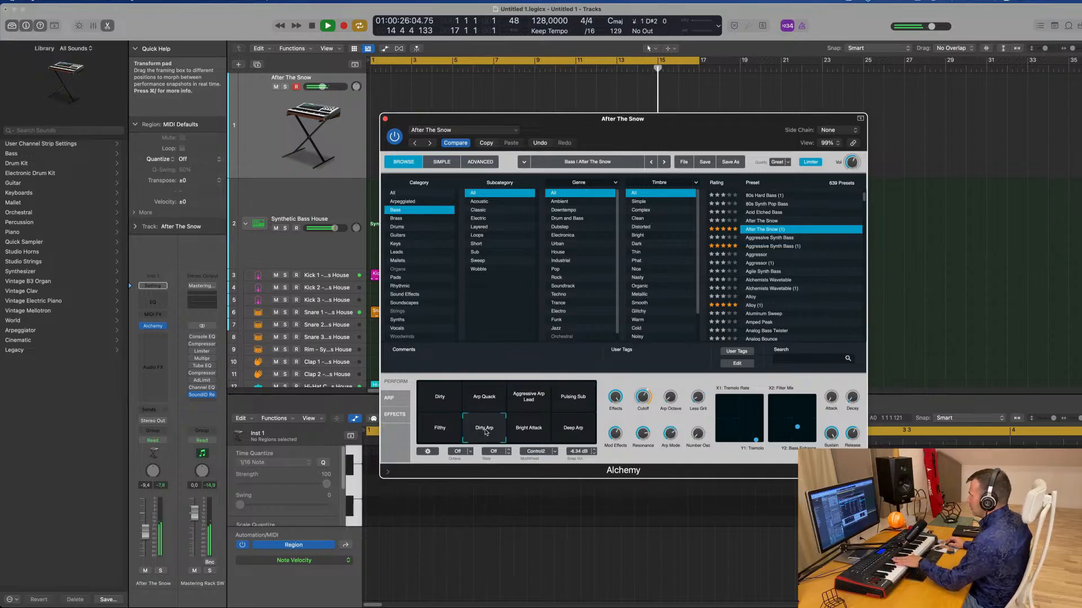
drag(495, 432, 587, 400)
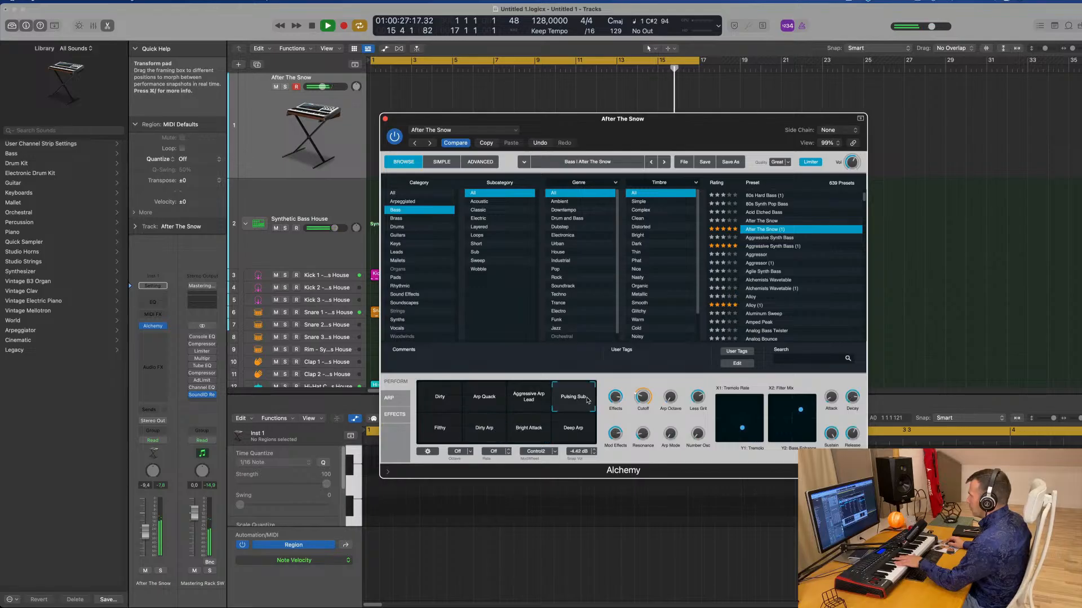
click(576, 432)
click(577, 405)
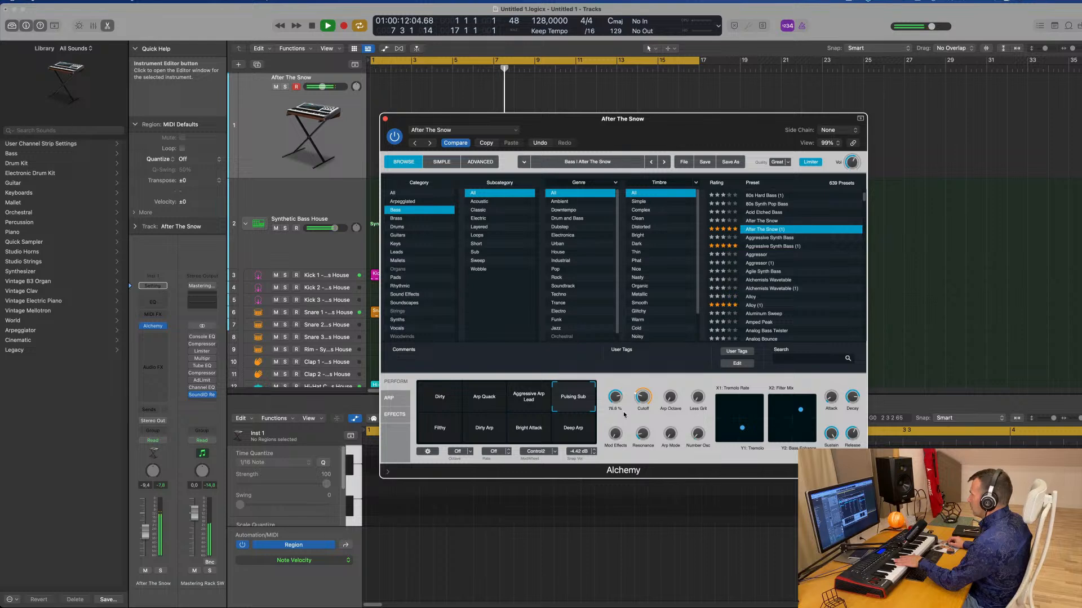
Step: Try the Aggressive Synth Bass (1) preset, load Alloy (1) instead and raise the track's volume to about -6.2 dB
click(758, 246)
click(754, 305)
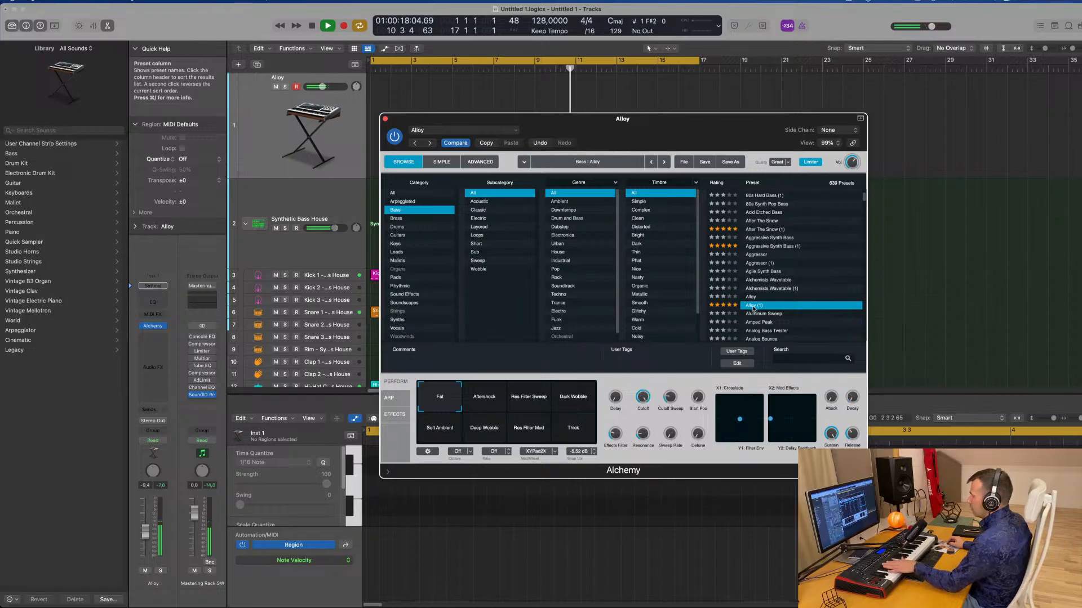
scroll(768, 298, down, 2)
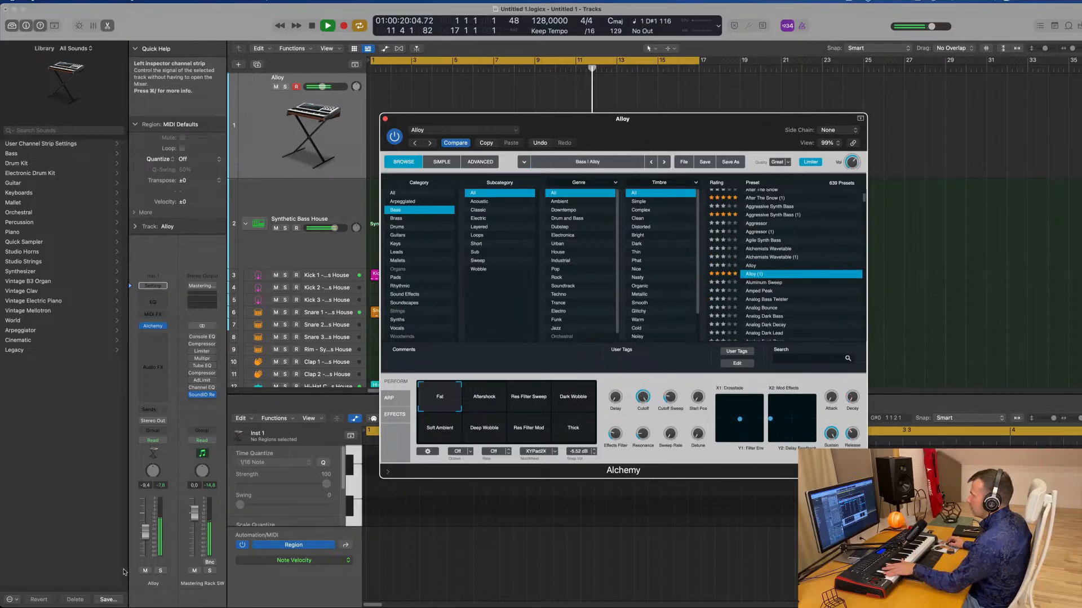
click(253, 161)
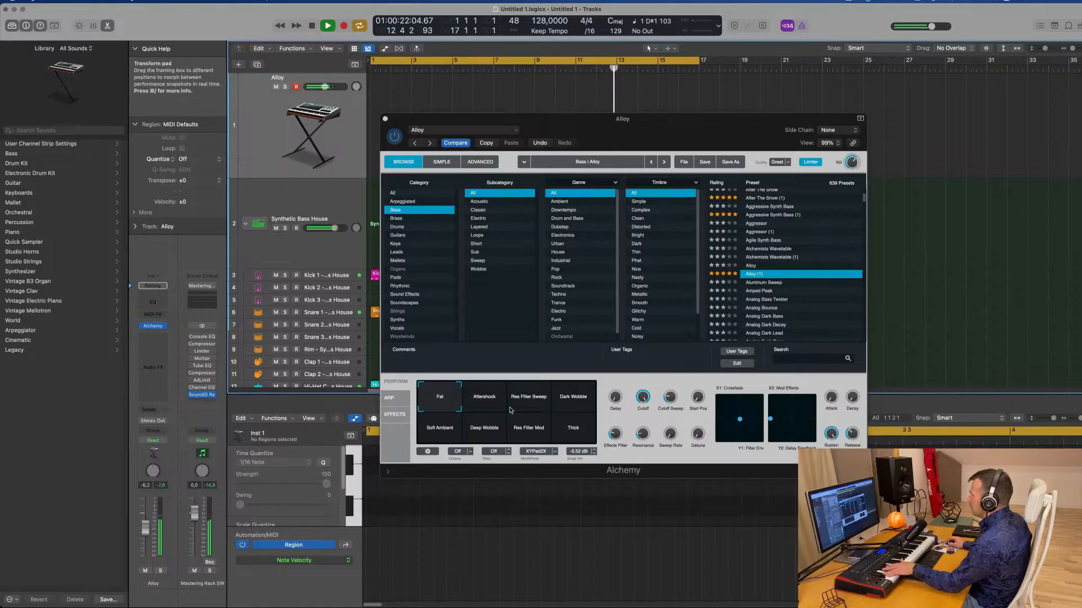
Step: Audition the Alloy snapshots Res Filter Sweep, Aftershock, Soft Ambient, Deep Wobble, Res Filter Mod and Thick
click(530, 400)
click(492, 402)
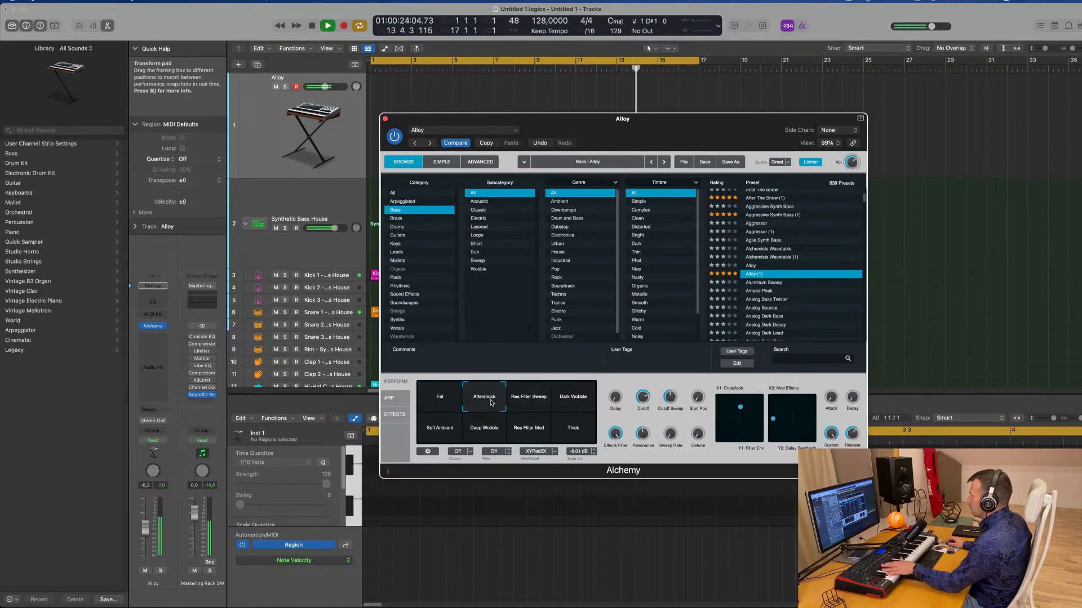
click(447, 430)
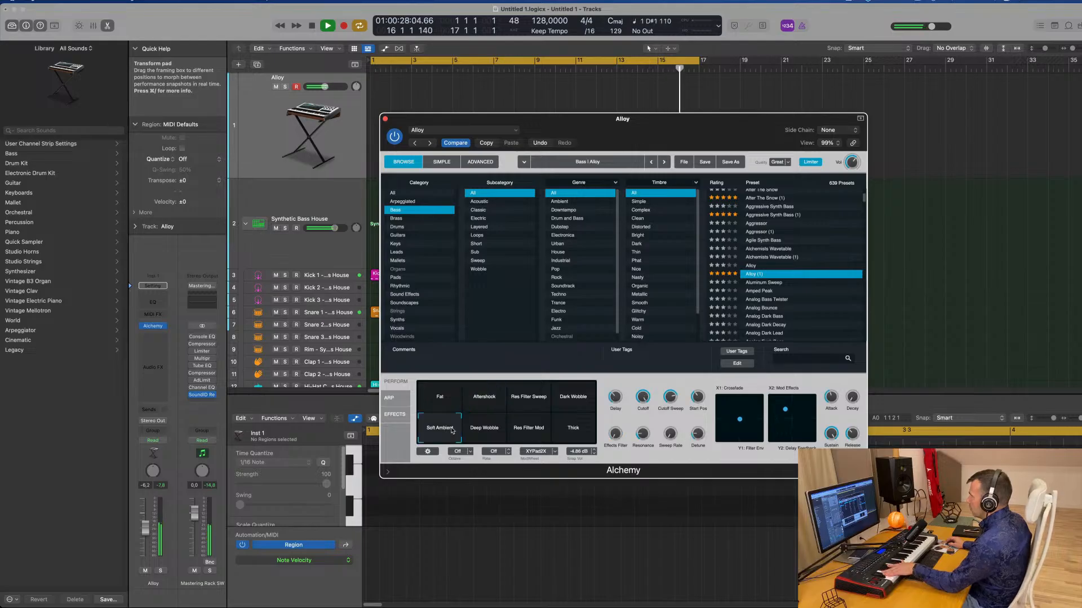
click(482, 431)
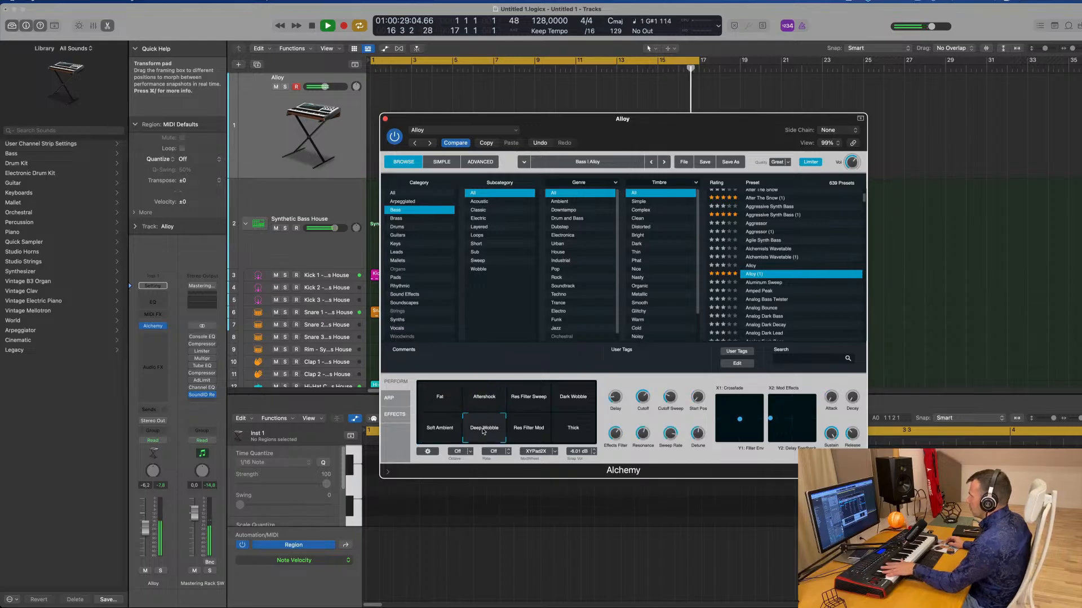
click(528, 430)
click(568, 433)
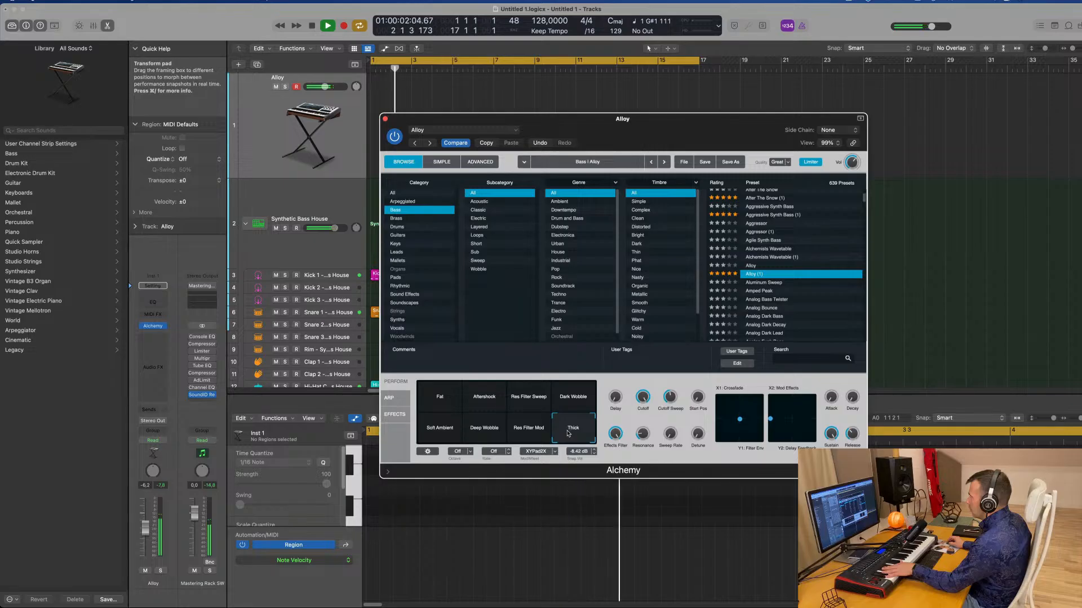
Step: Switch the Alloy preset to the Soft Ambient snapshot and turn down its Delay control
click(451, 431)
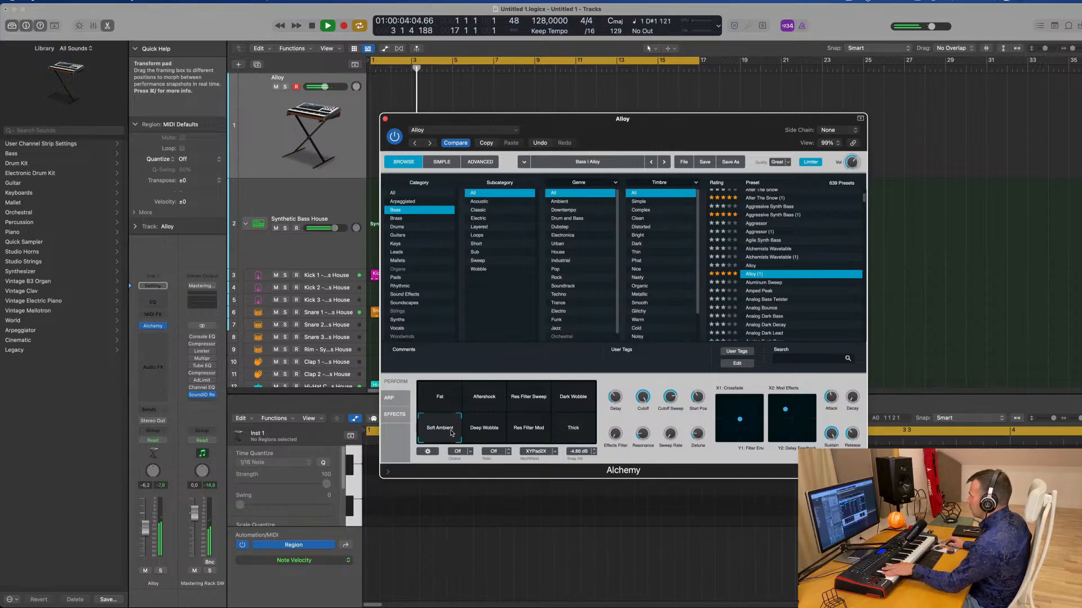
mouse_move(618, 399)
drag(617, 425, 618, 452)
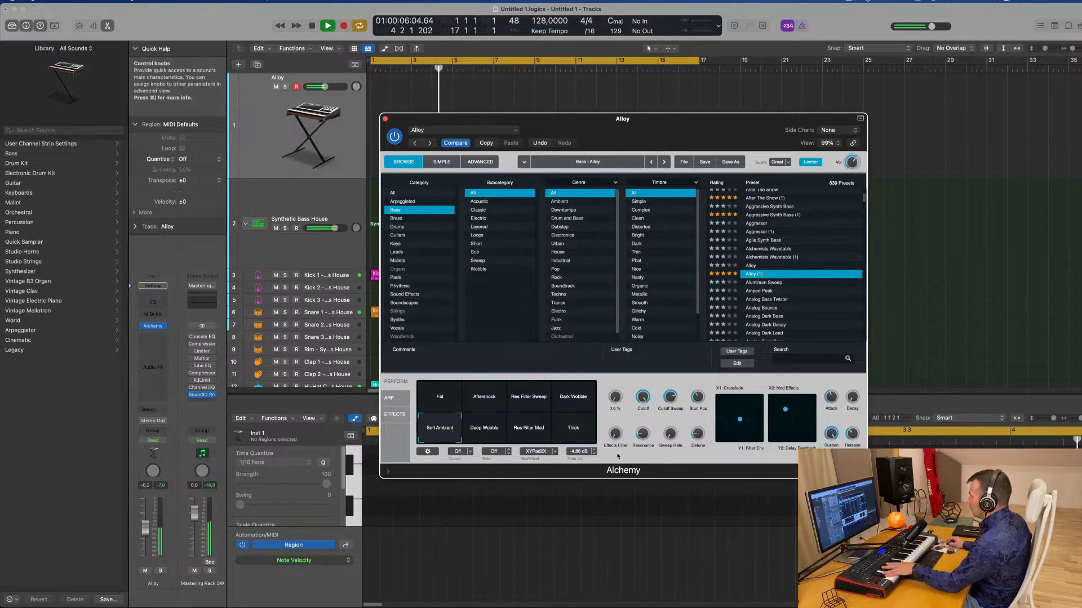
mouse_move(693, 399)
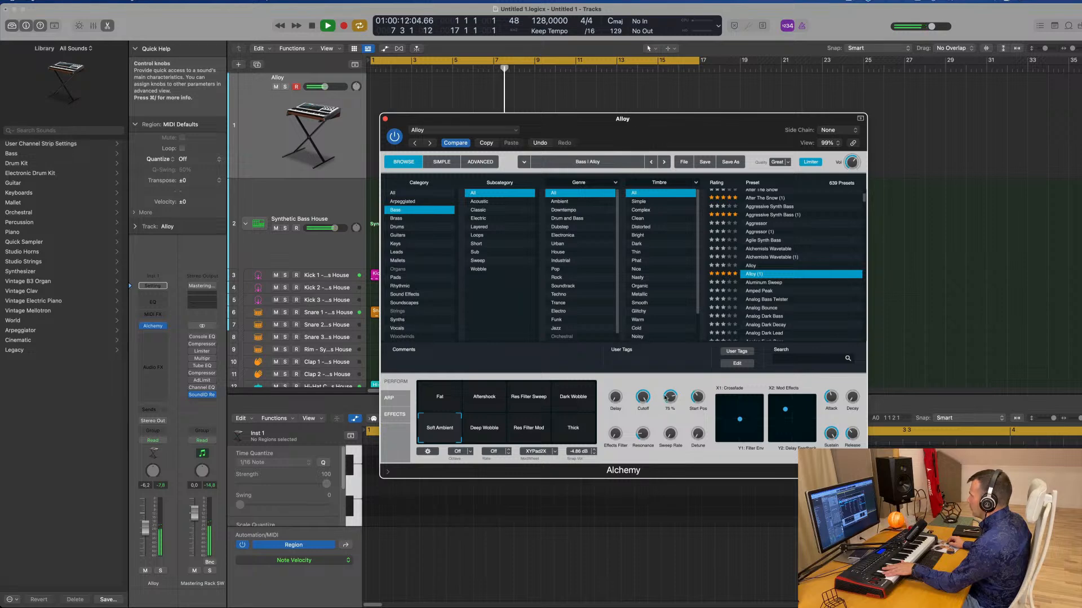
Step: Turn off the Alloy preset's Bandpass Filter, Multimode Filter, Band Reject and Delay effects
click(393, 415)
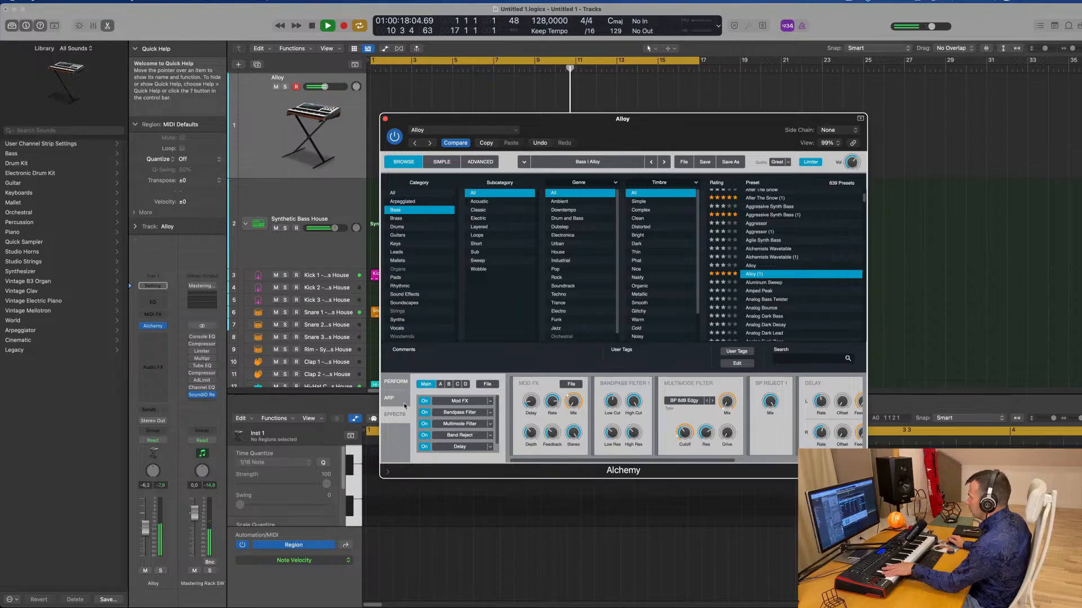
click(425, 436)
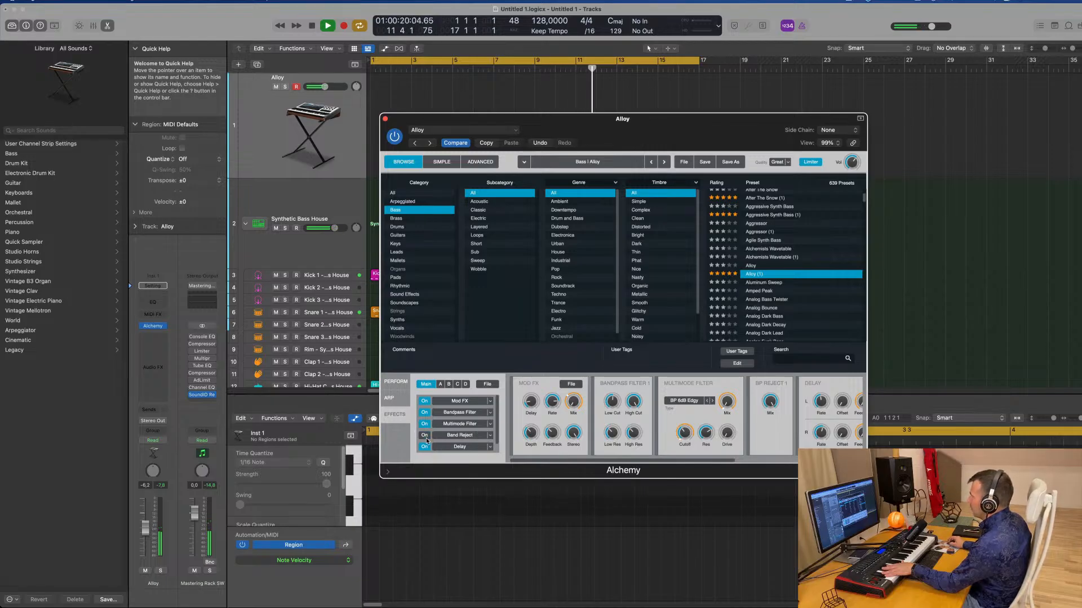
click(425, 436)
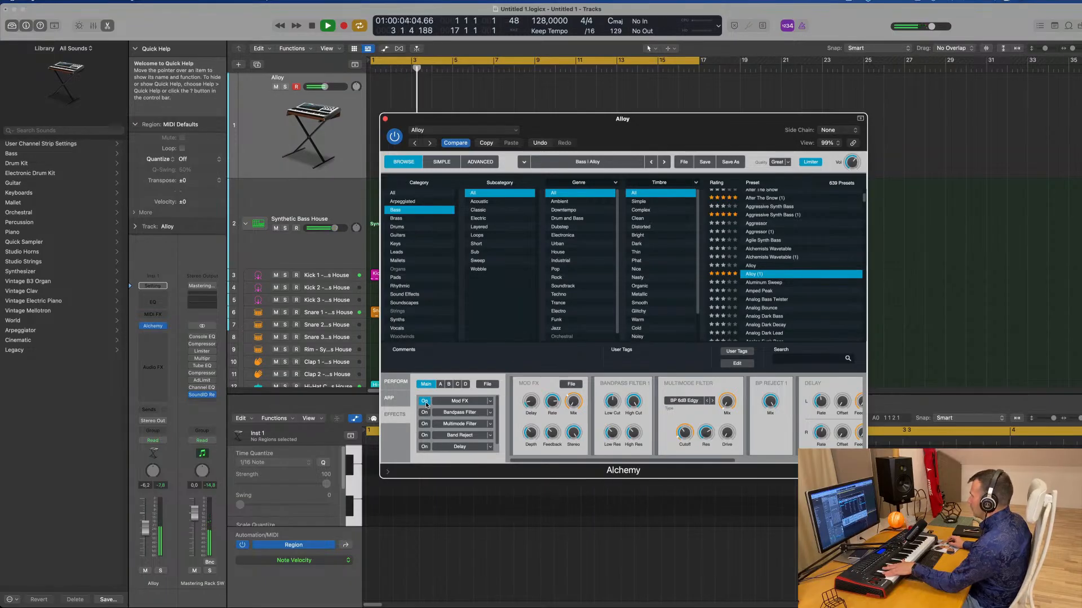
Step: Audition the presets Analog Bass Twister, Analog Bounce and Analog Dark Bass, load Analog Dark Decay and show its performance controls
scroll(789, 258, down, 3)
click(779, 264)
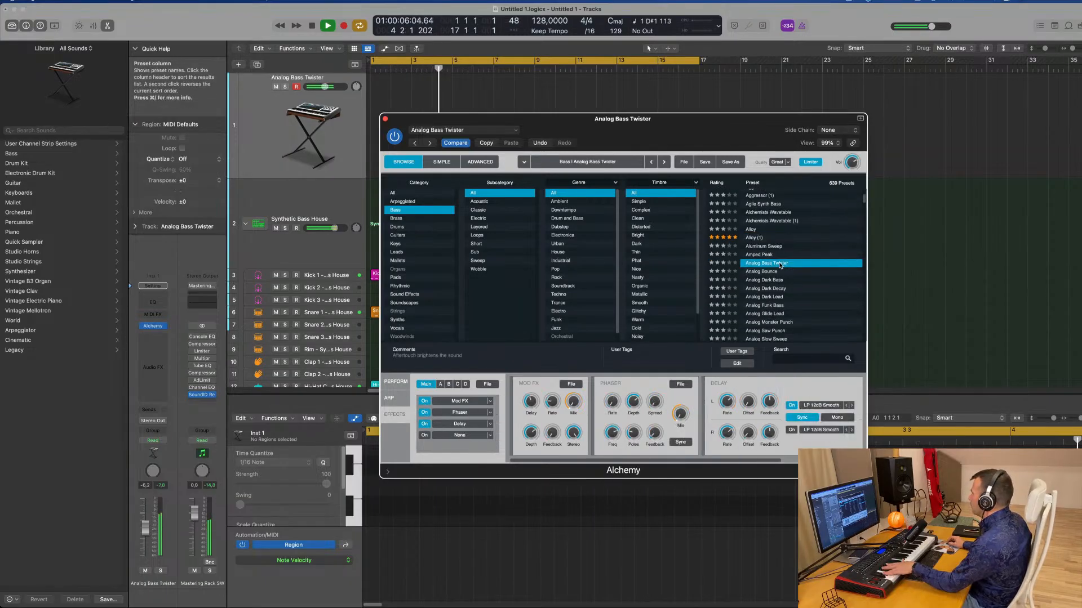
key(Down)
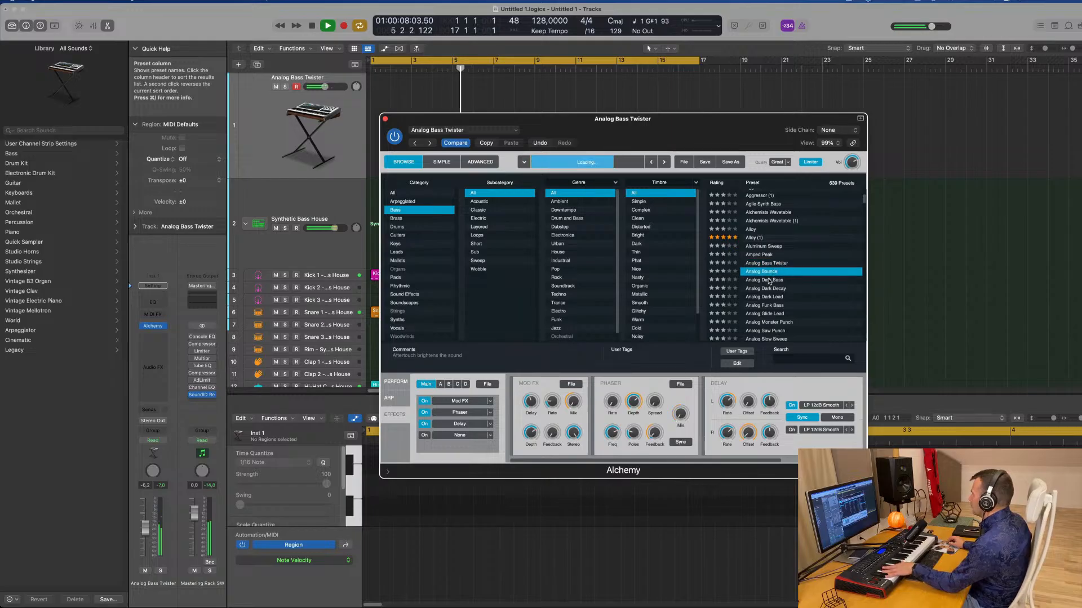
click(768, 281)
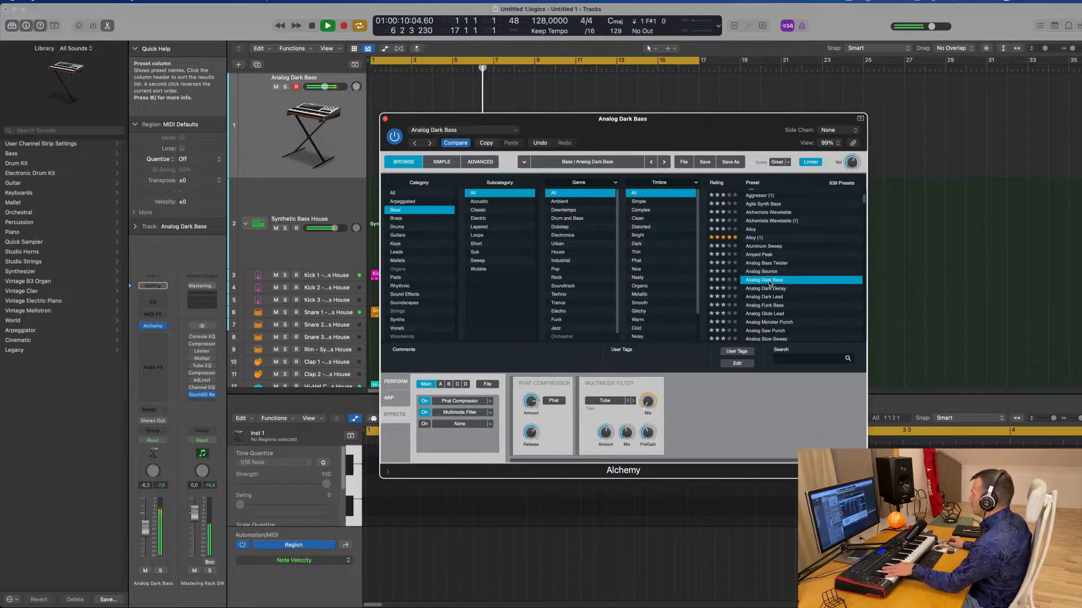
click(769, 289)
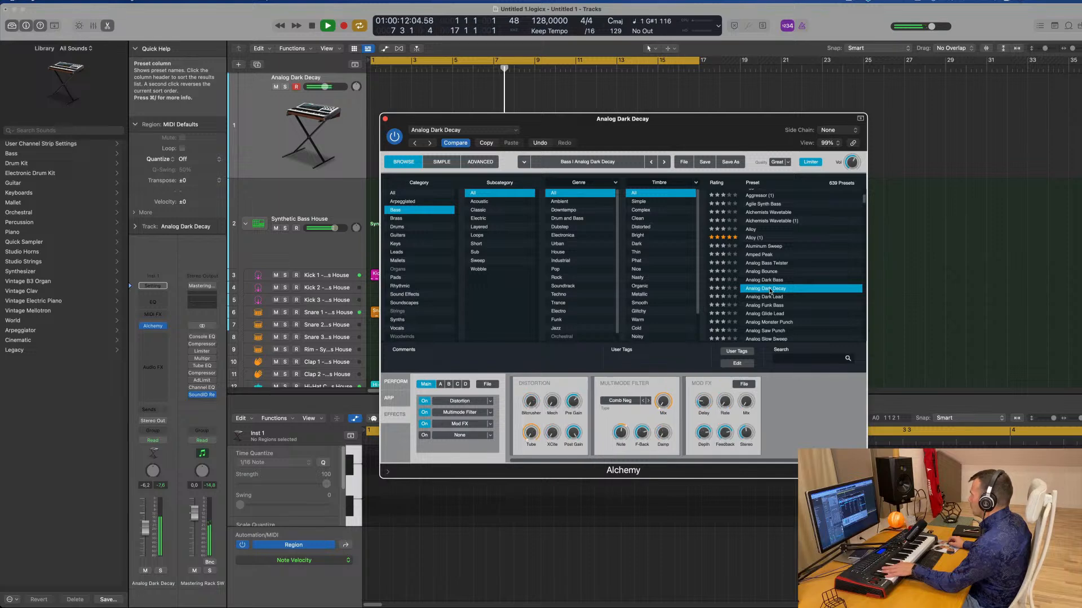
drag(672, 123, 706, 109)
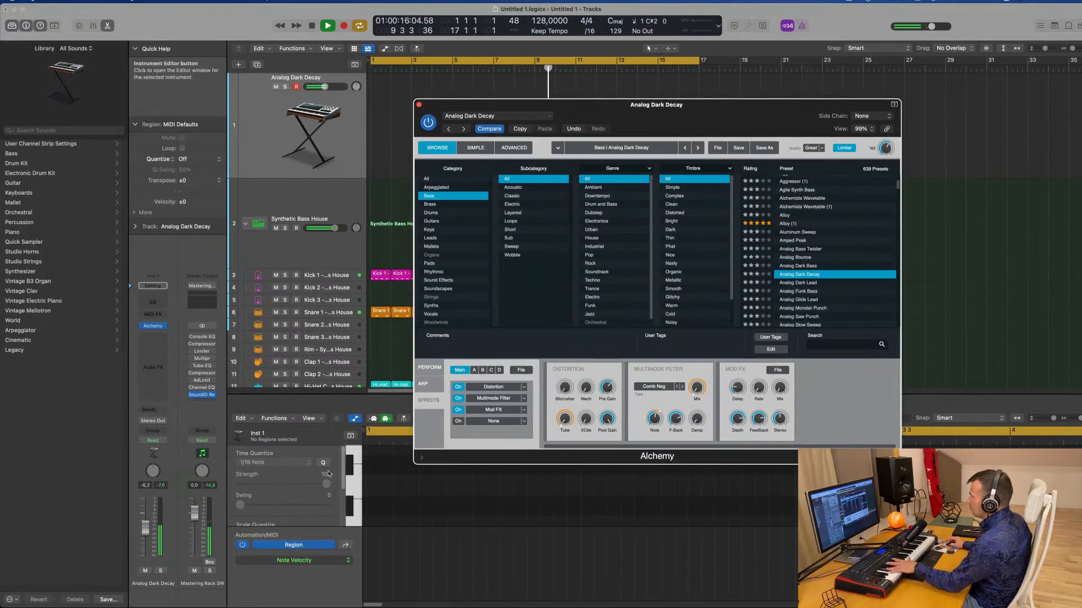
click(430, 367)
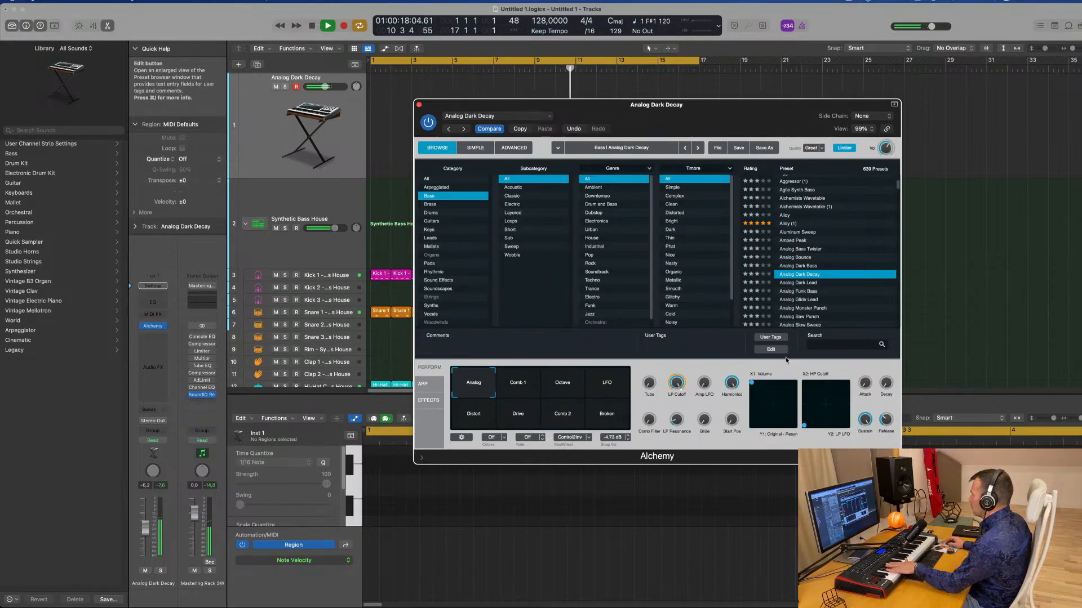
Step: Audition the Analog Dark Decay snapshots Comb 1, Octave, LFO, Distort, Drive, Comb 2 and Broken, returning to Analog
click(524, 391)
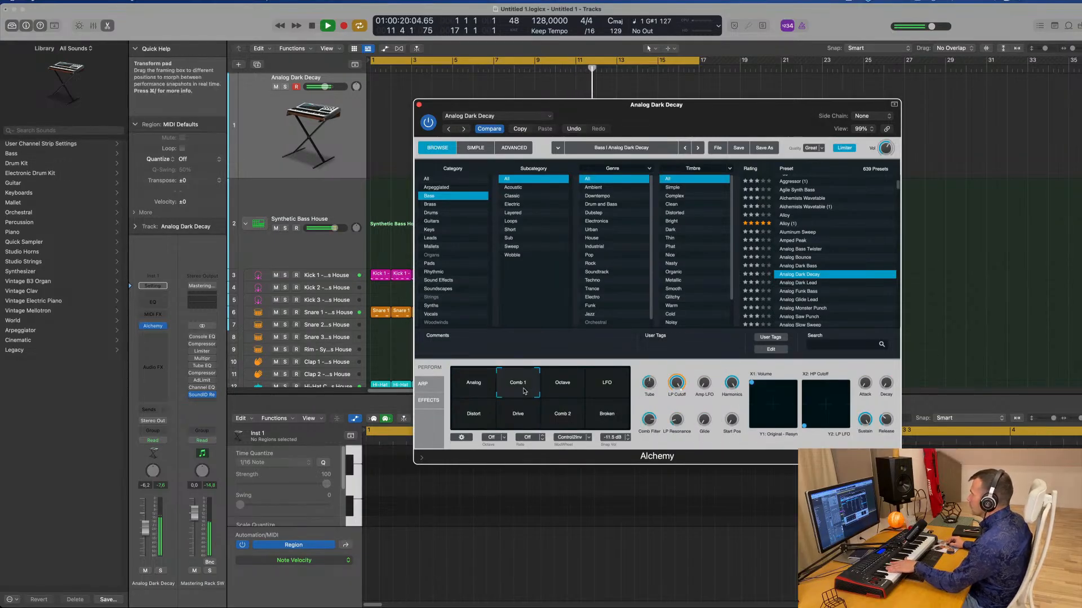
click(565, 389)
click(606, 388)
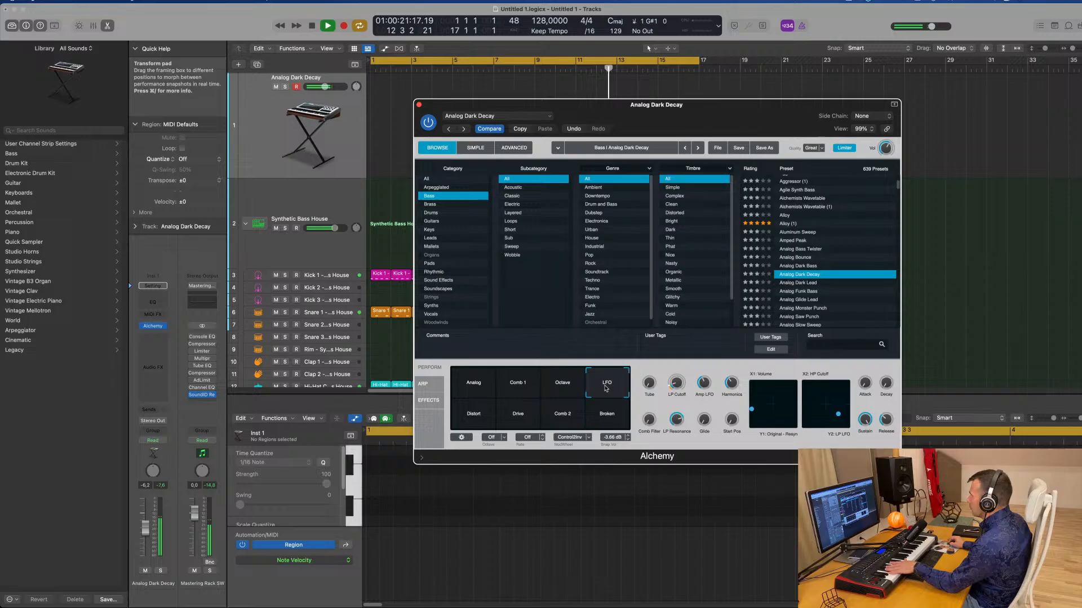
click(474, 391)
click(473, 422)
click(516, 420)
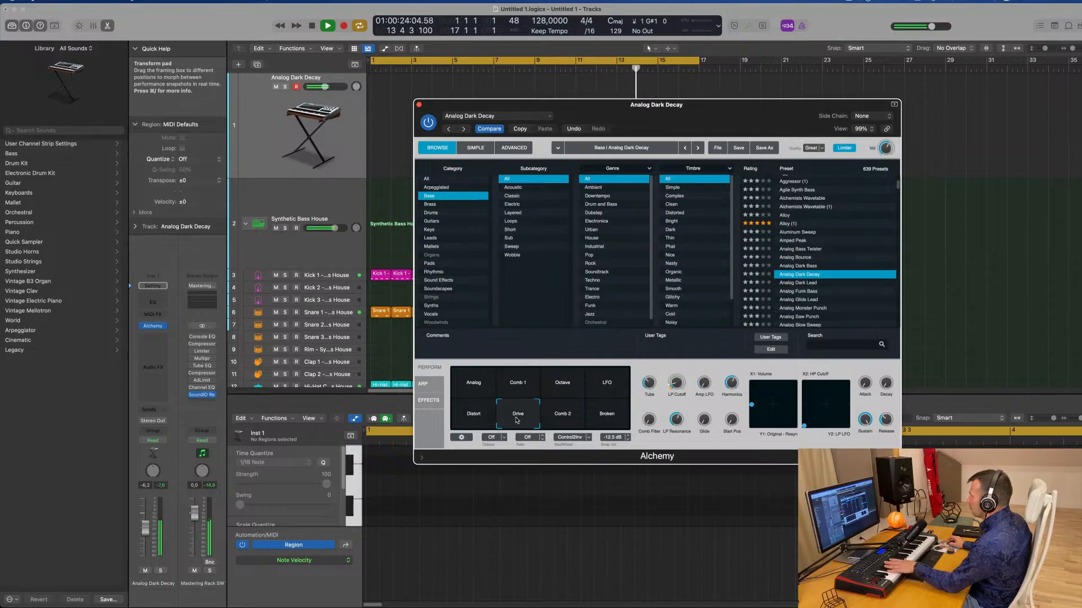
click(580, 420)
click(611, 419)
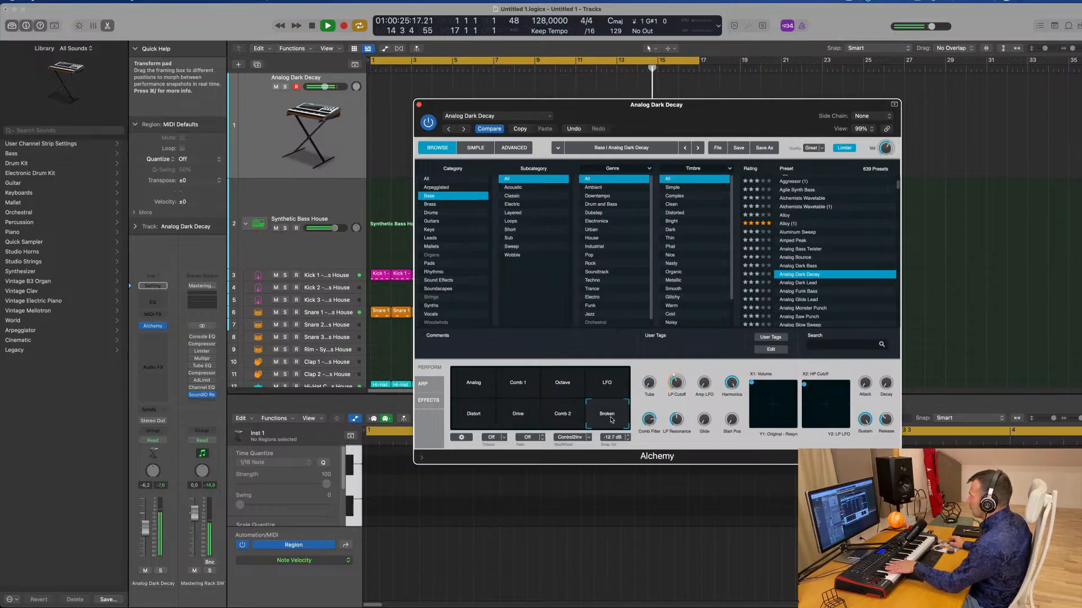
click(474, 384)
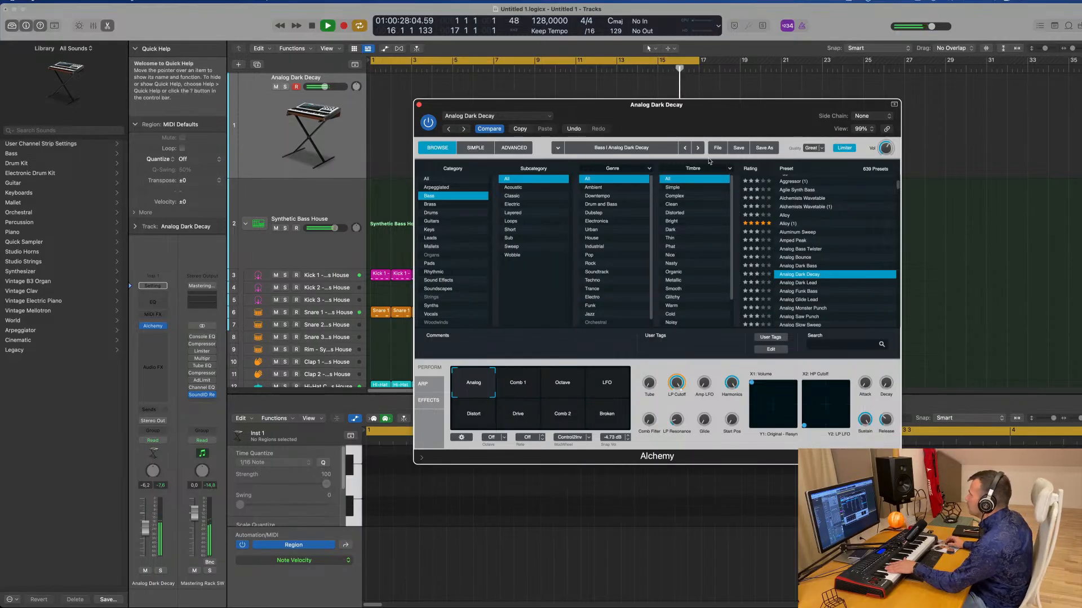
Step: Adjust the decay, sustain and release of Analog Dark Decay's AHDSR 1 envelope, sync it to the project tempo and extend its decay
click(510, 149)
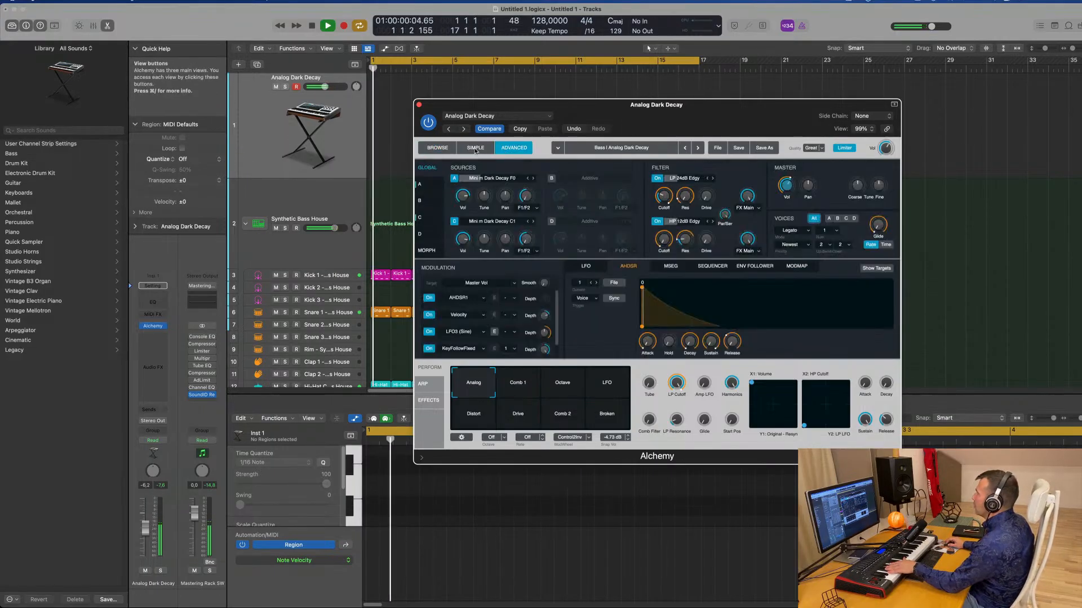
drag(690, 342, 718, 305)
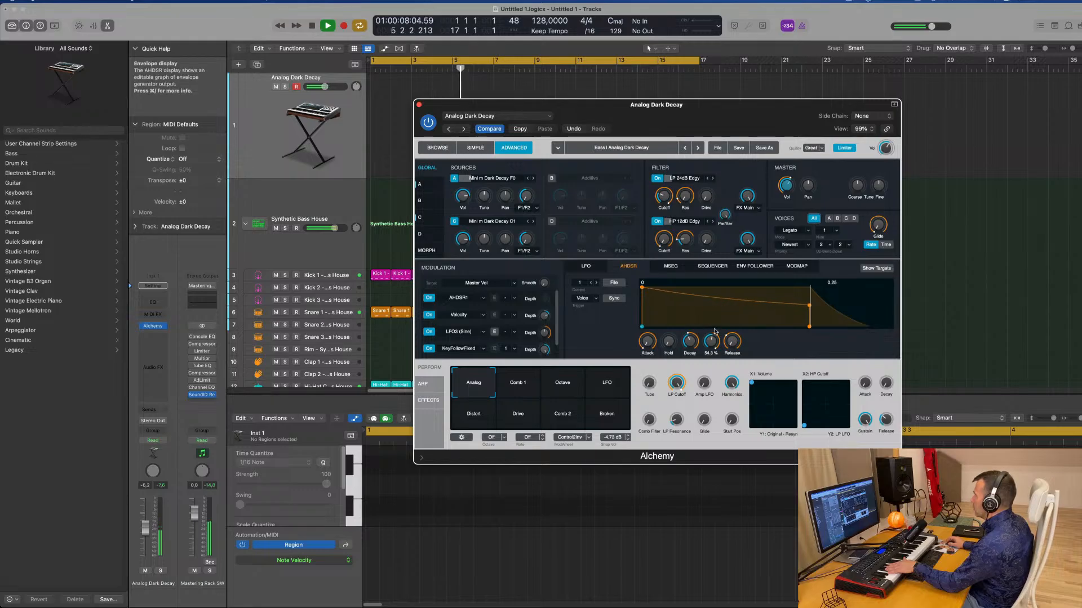
drag(732, 341, 739, 319)
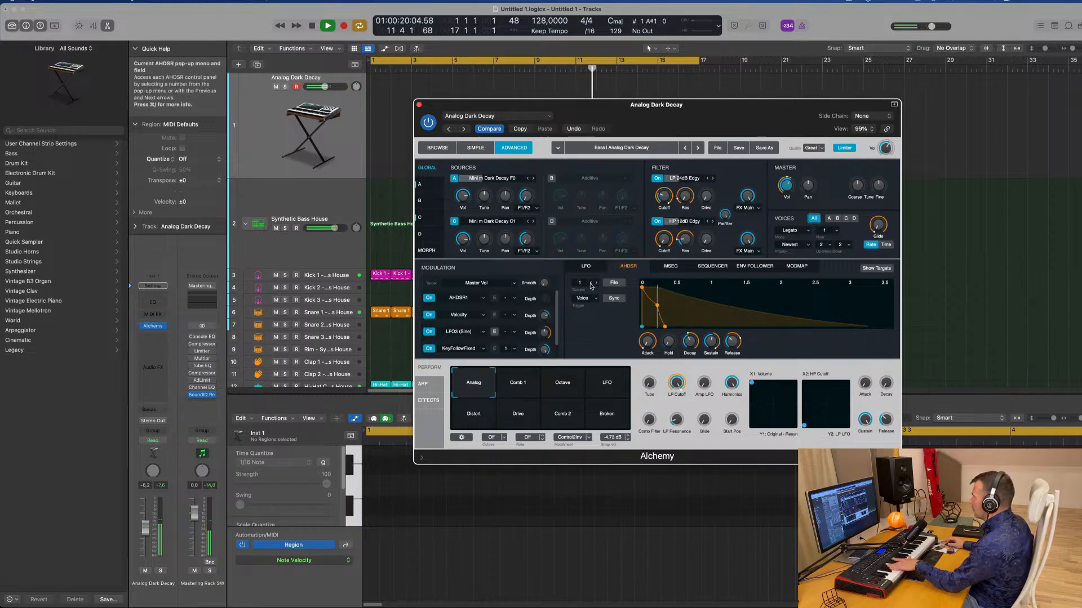
click(616, 301)
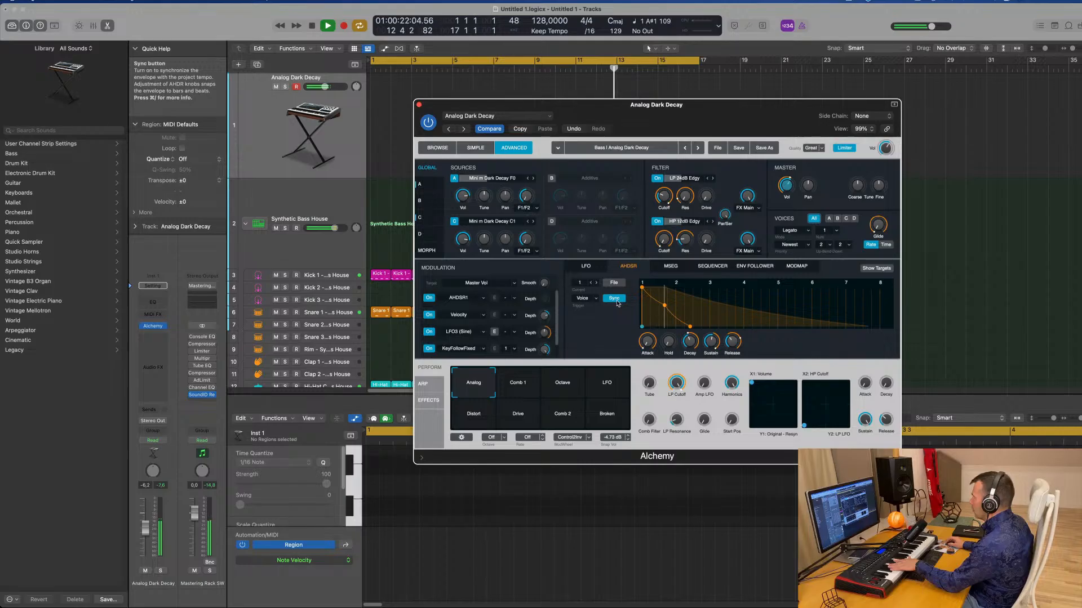
drag(664, 305, 699, 301)
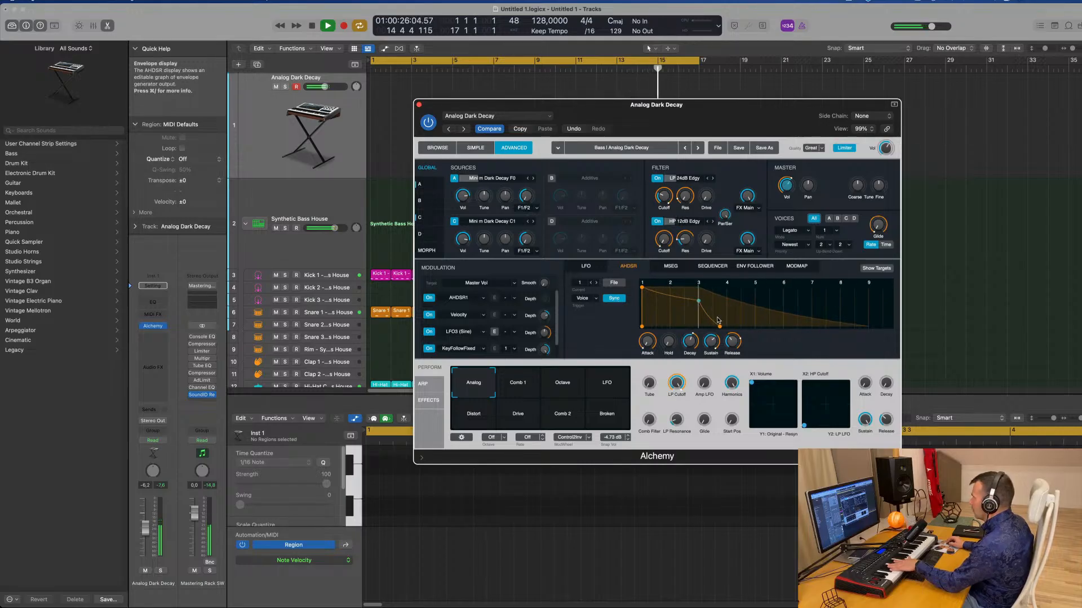
drag(699, 301, 771, 300)
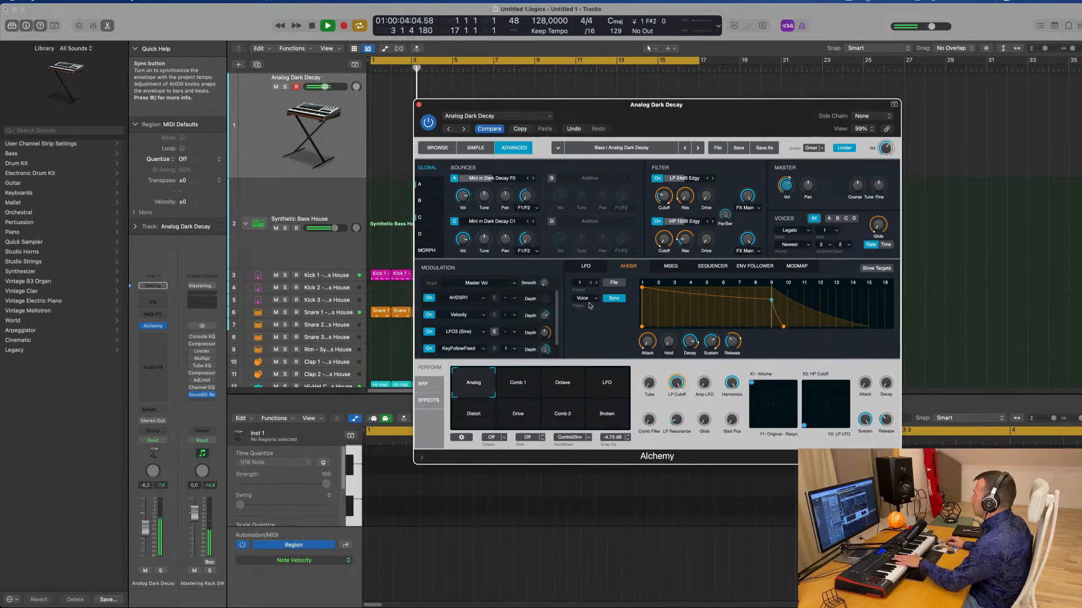
Step: Look through the Sequencer, MSEG, Env Follower and ModMap modulators, returning to the AHDSR envelope
click(712, 266)
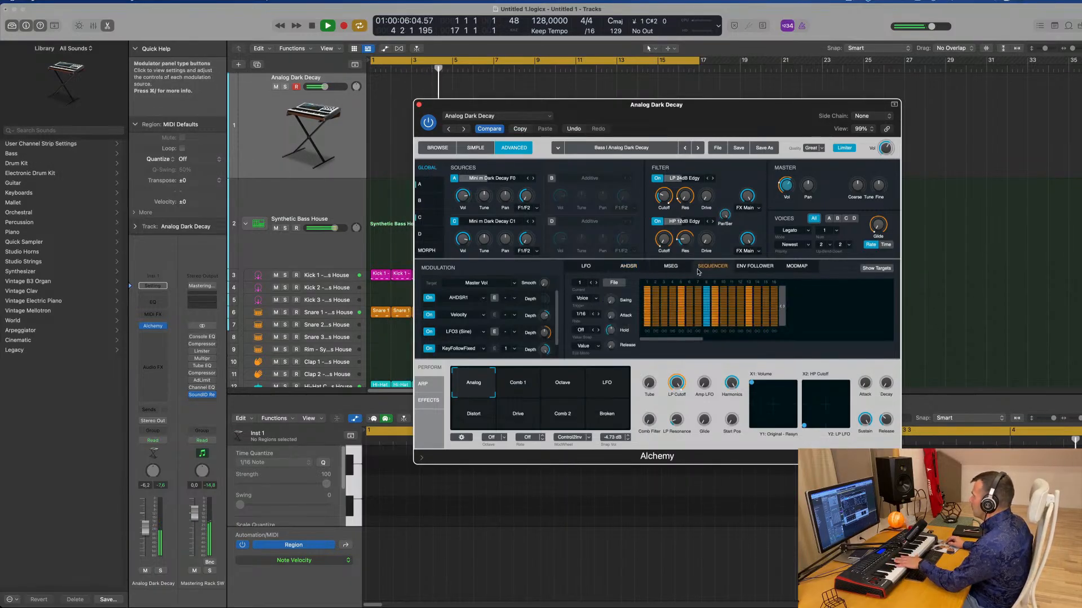
click(670, 266)
click(759, 268)
click(794, 267)
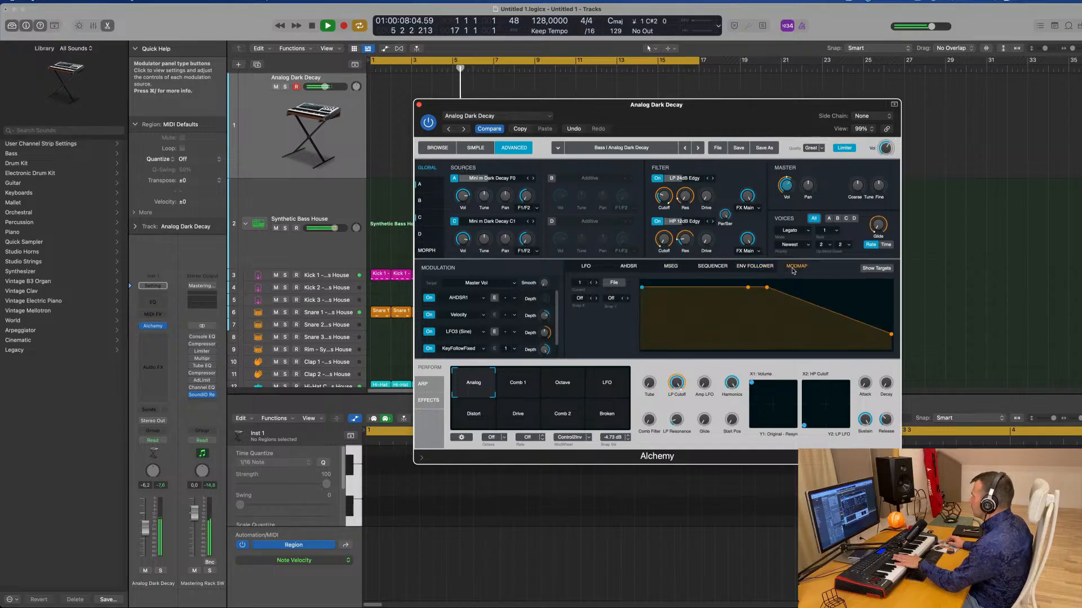
click(755, 266)
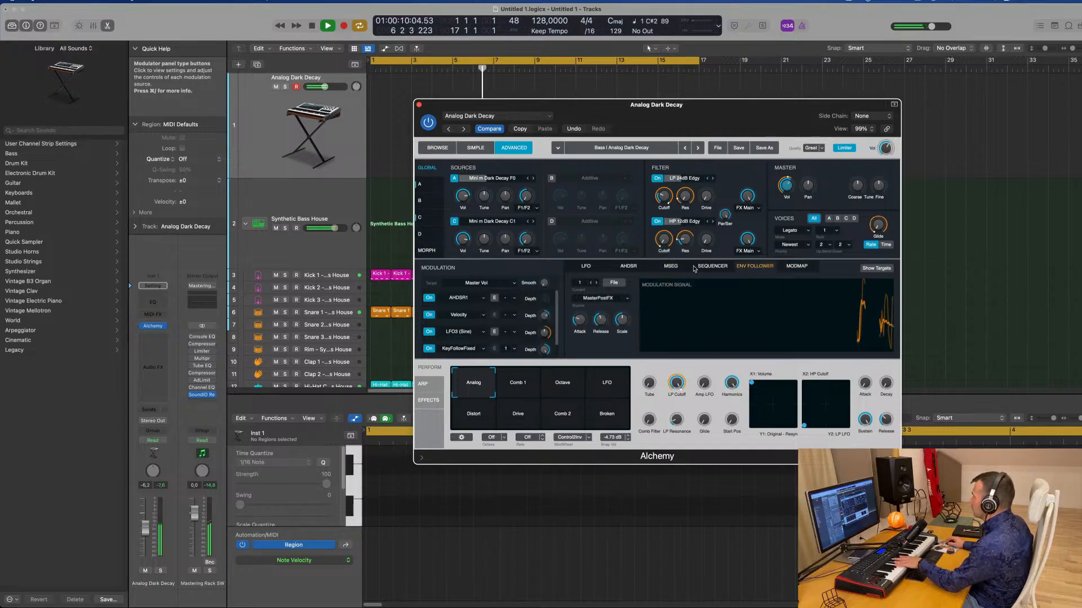
click(628, 267)
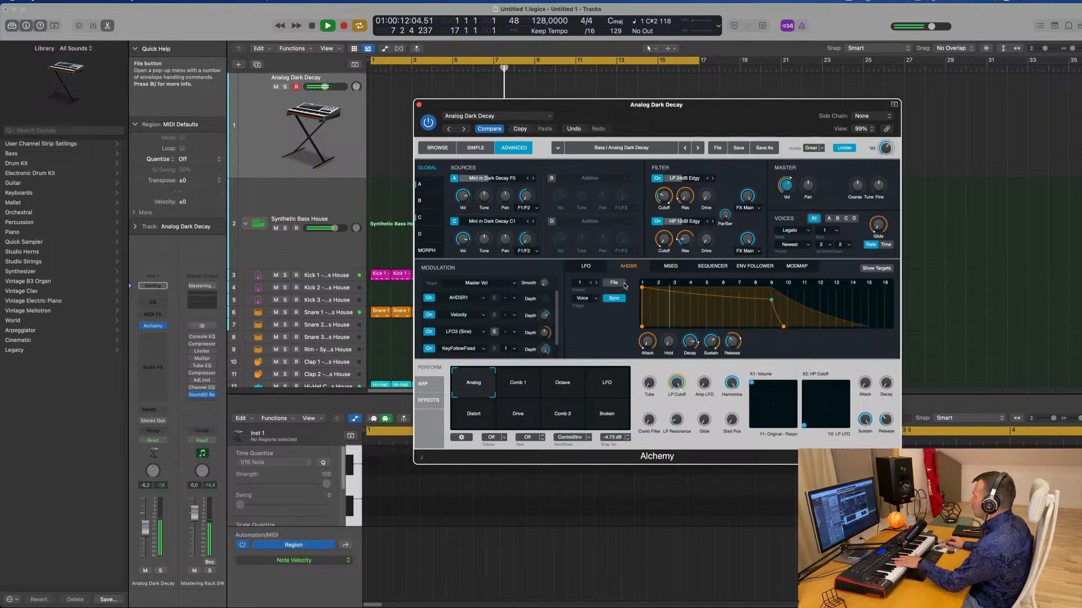
Step: Raise the AHDSR envelope's sustain and lengthen its hold, and raise the bass track's volume to -3.6 dB
drag(771, 300, 772, 284)
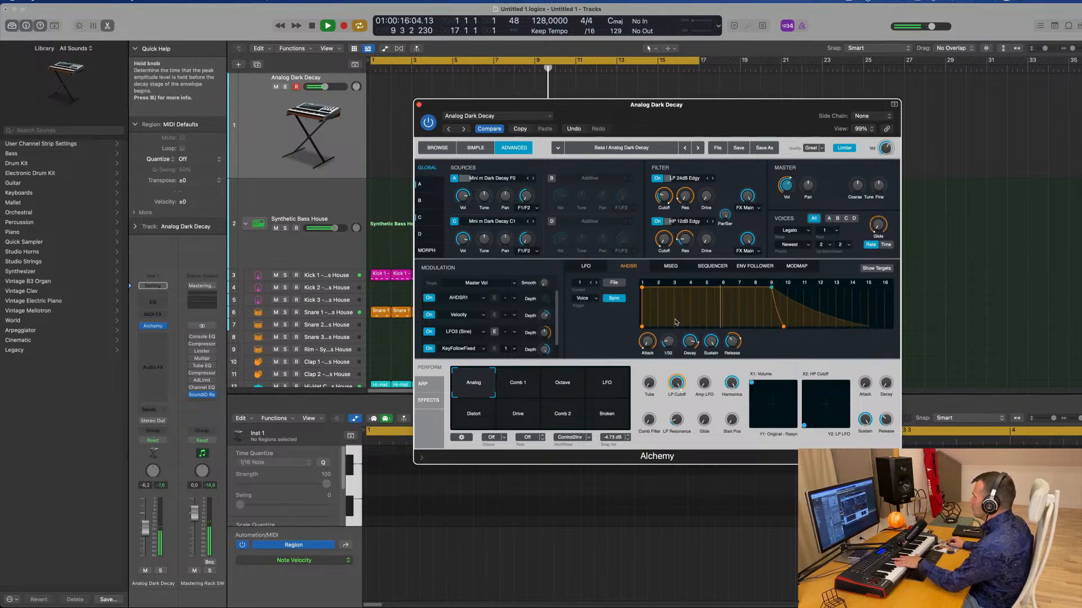
mouse_move(677, 322)
mouse_down()
mouse_move(673, 331)
mouse_move(676, 322)
mouse_up()
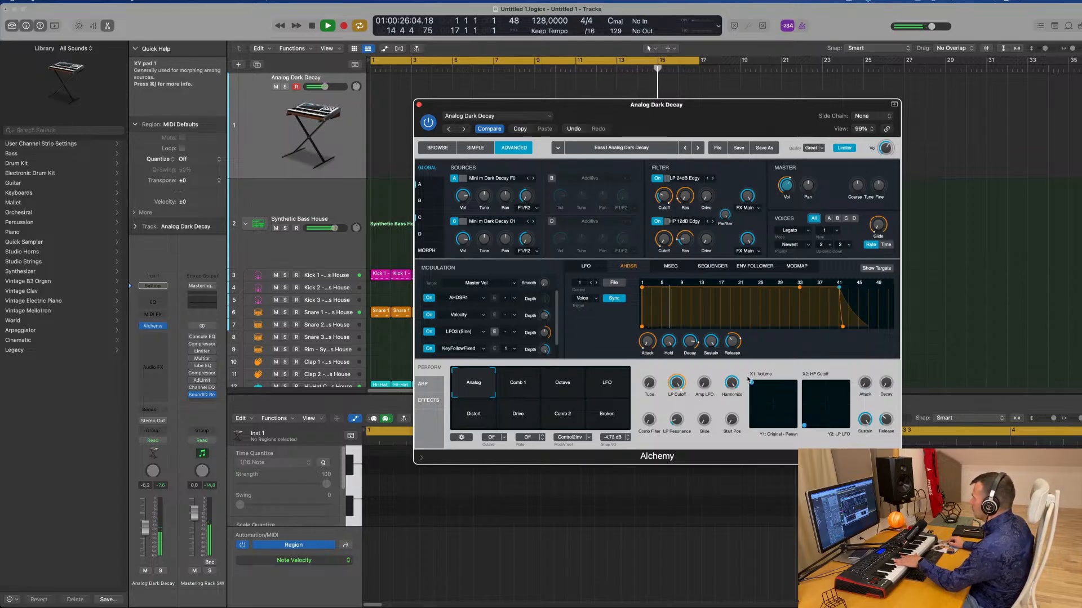
drag(802, 429, 819, 418)
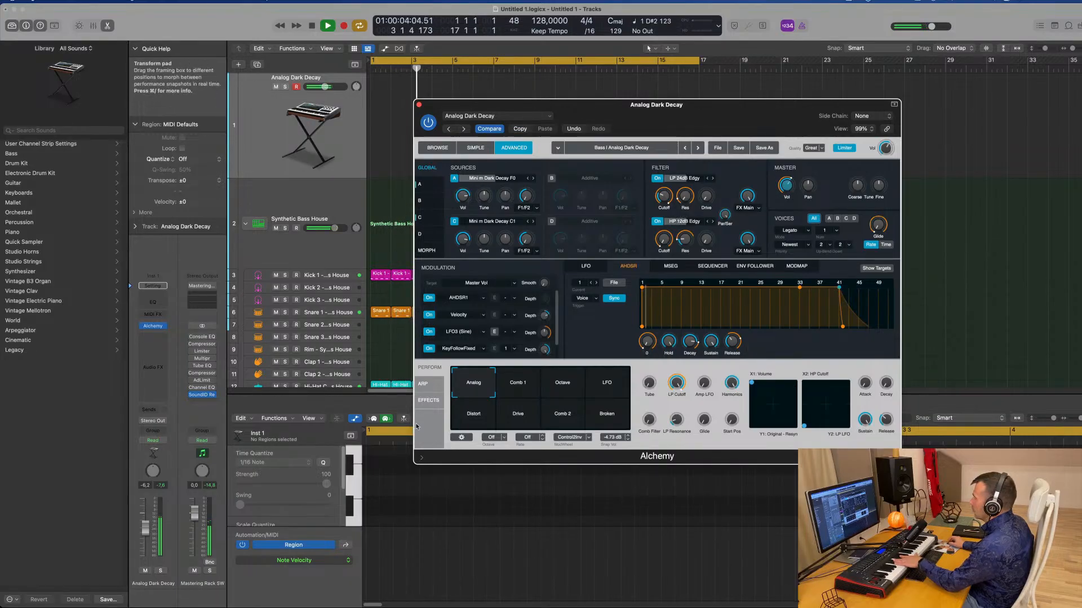
drag(146, 523, 148, 521)
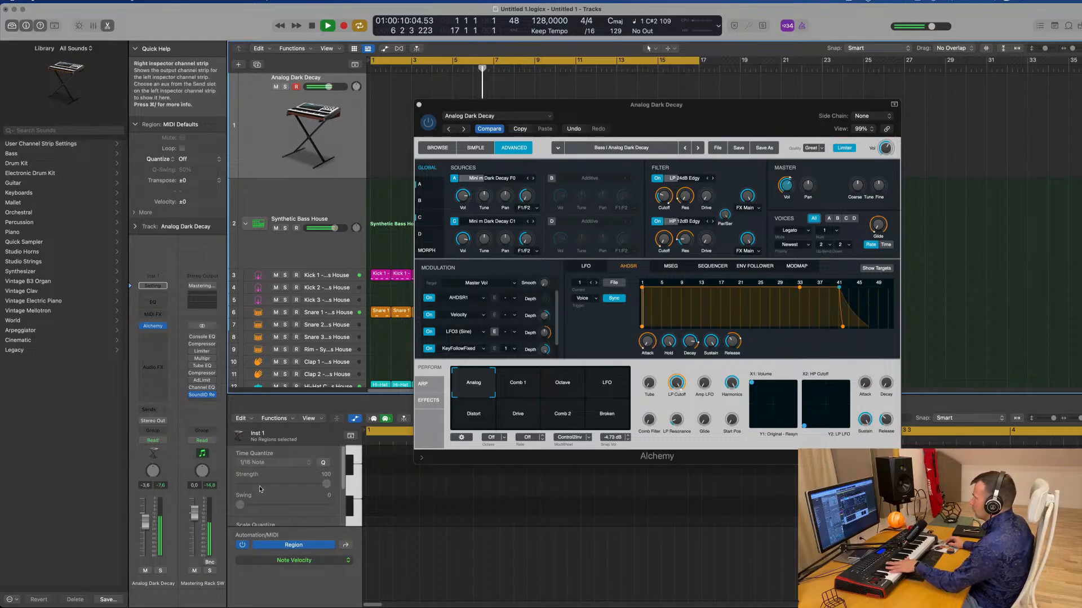
Step: Audition the bass presets Analog Sub Sonic, Analogue Happiness, Apprentice, Arctic Noise Lead, Artificial Persona, Auto-Wobbler and Baby Dropper
click(437, 149)
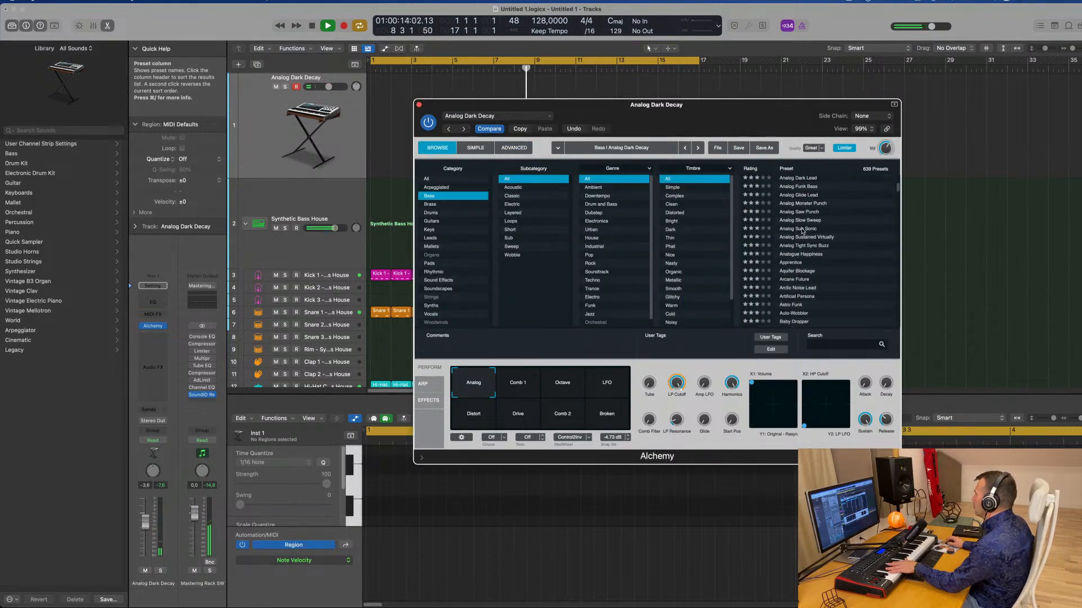
click(802, 229)
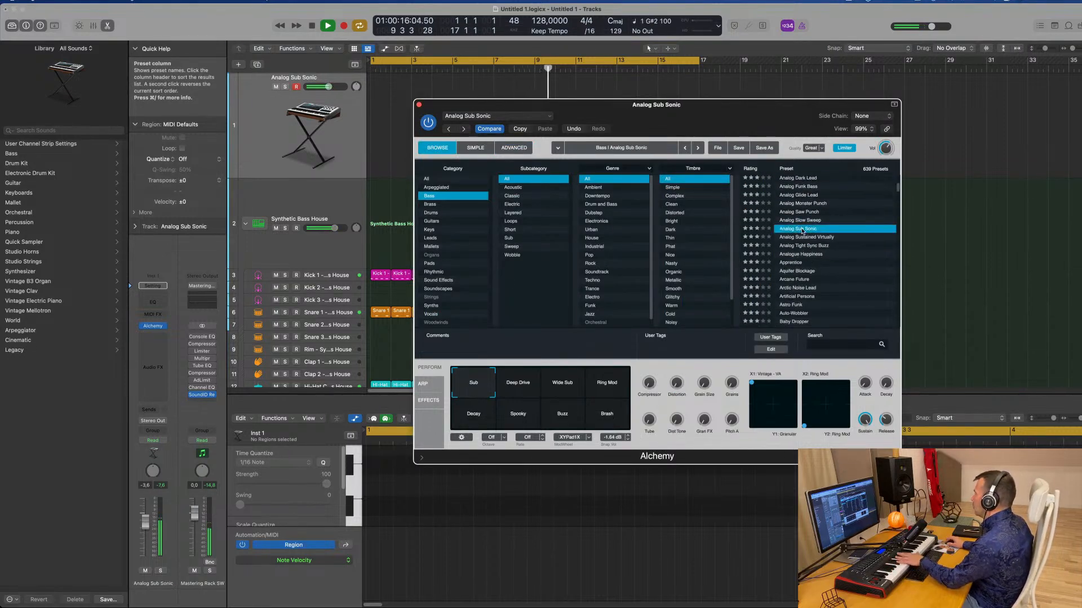
click(799, 254)
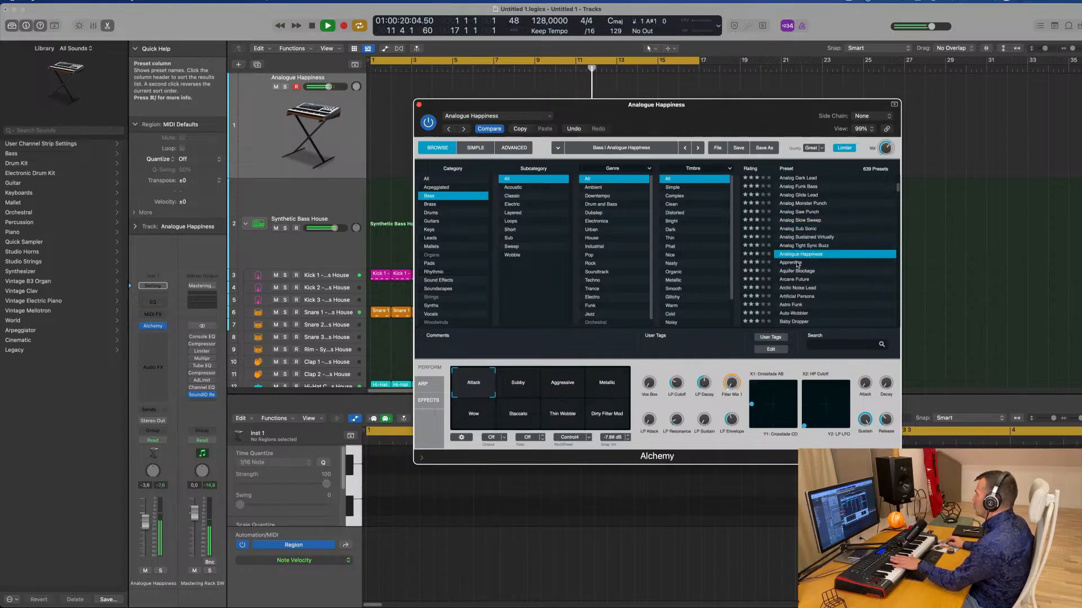
click(798, 263)
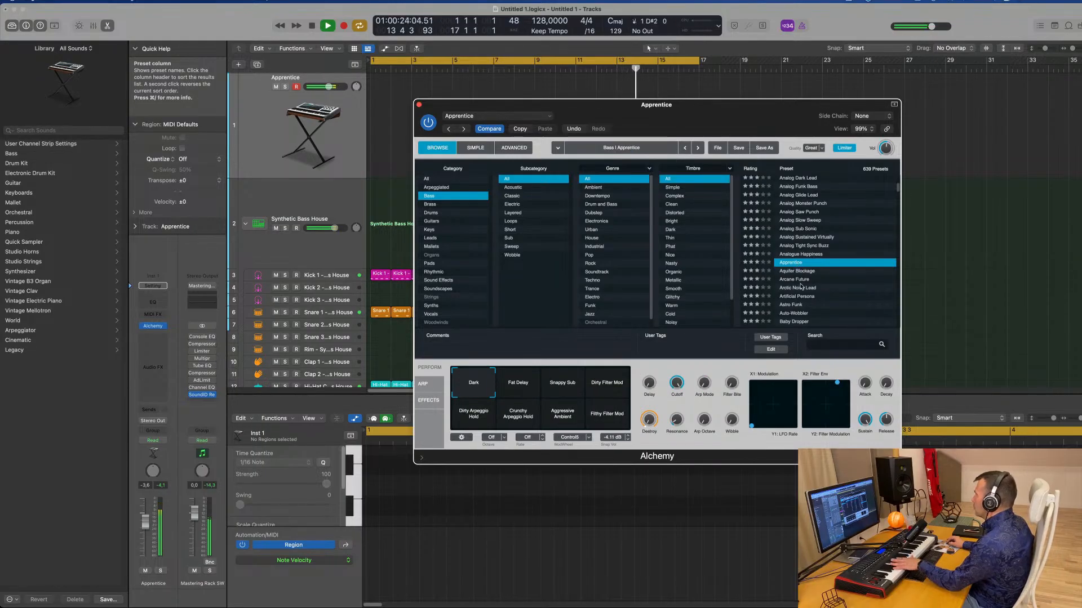
click(802, 287)
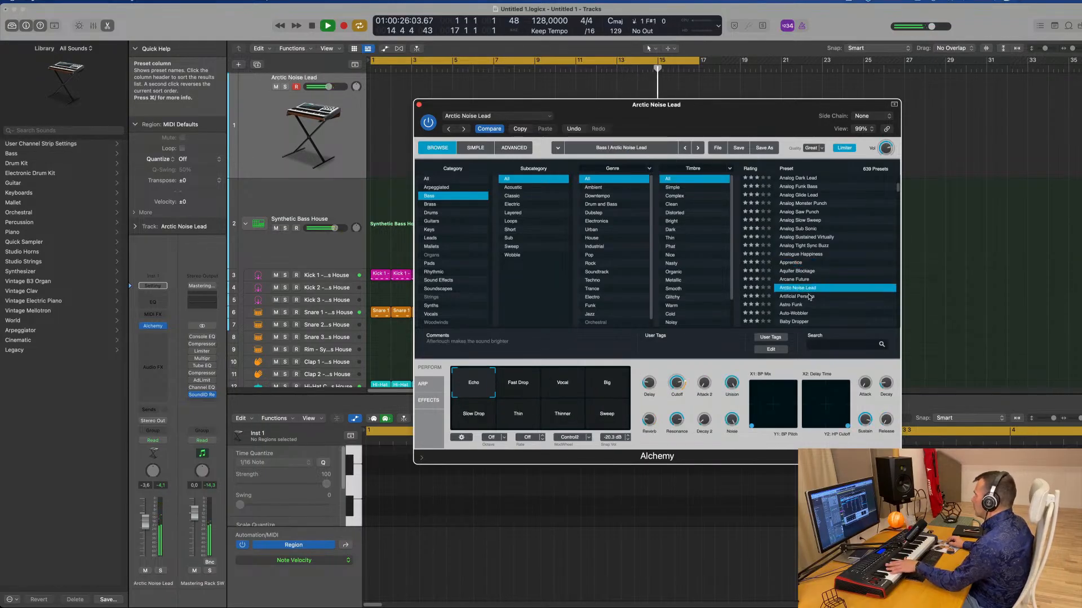
click(809, 297)
scroll(799, 287, down, 2)
click(795, 276)
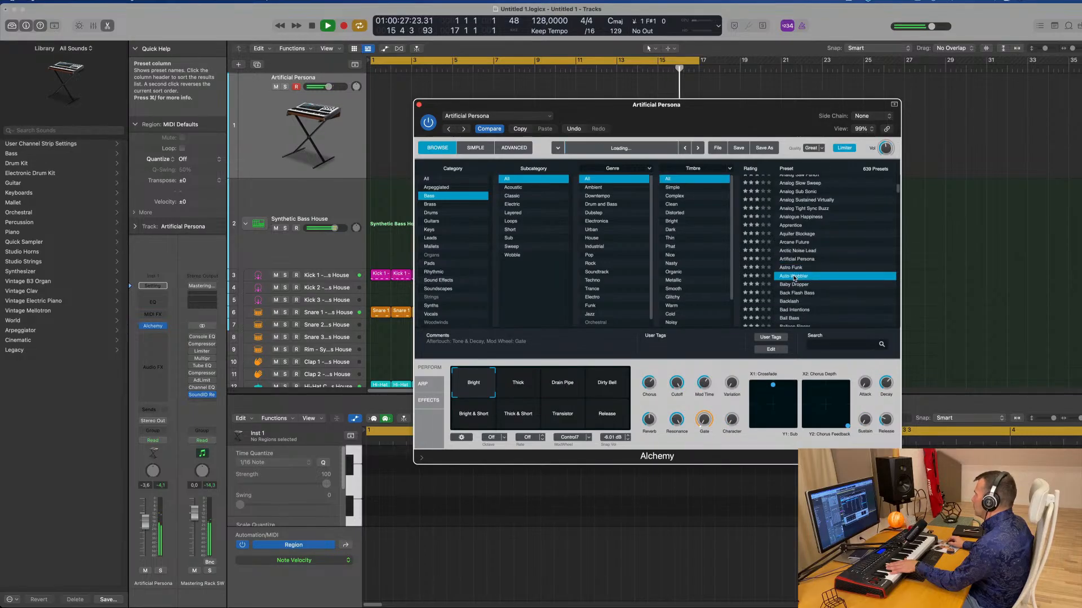
click(801, 277)
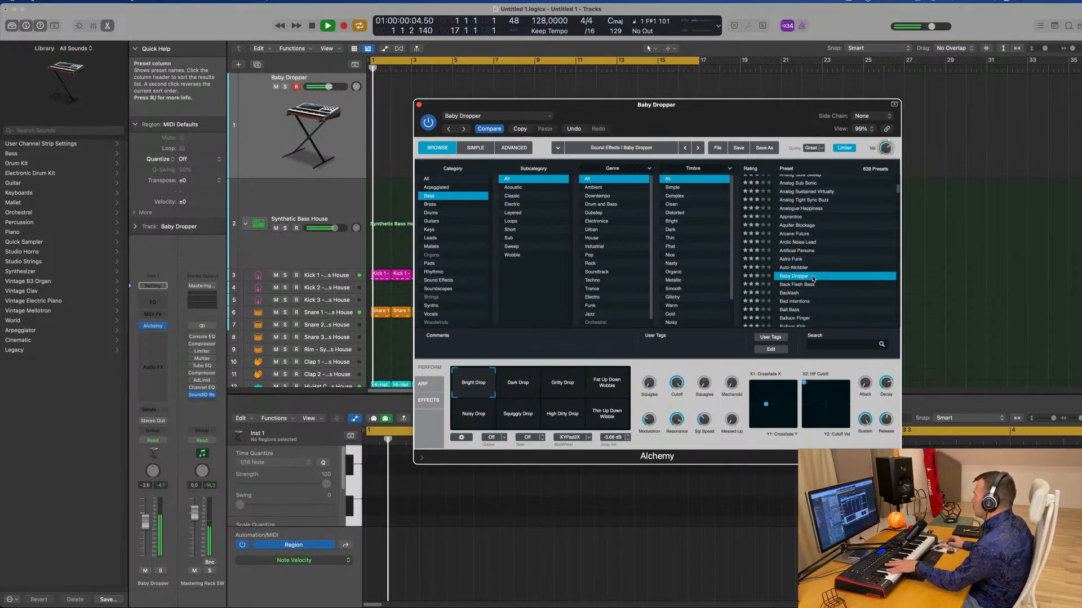
Step: Audition the presets Balloon Finger and Ball Bass, and load Bass And Lead
scroll(800, 268, down, 3)
click(798, 263)
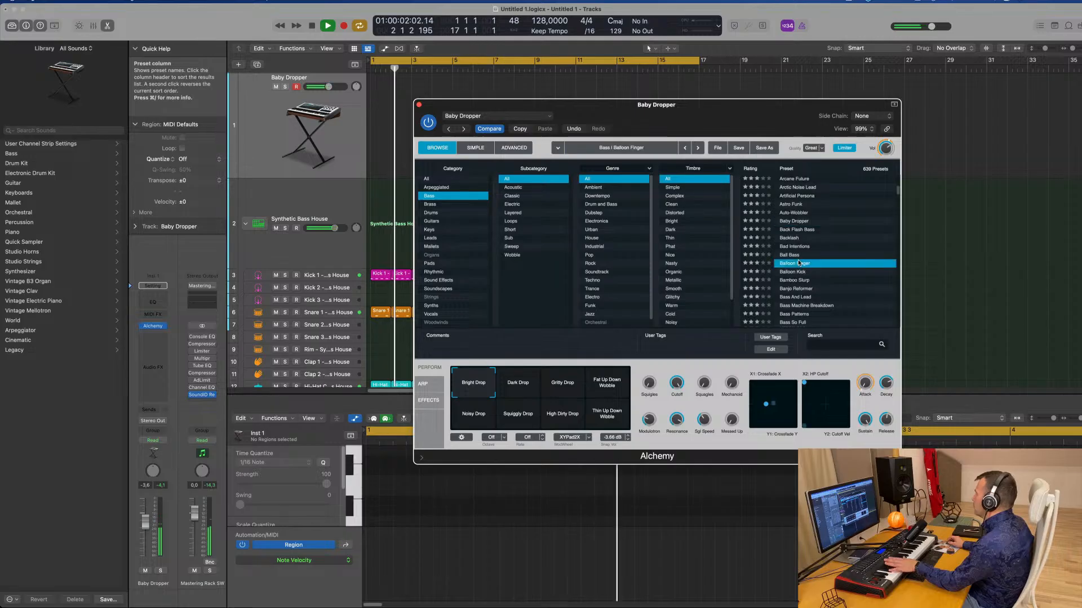
click(792, 256)
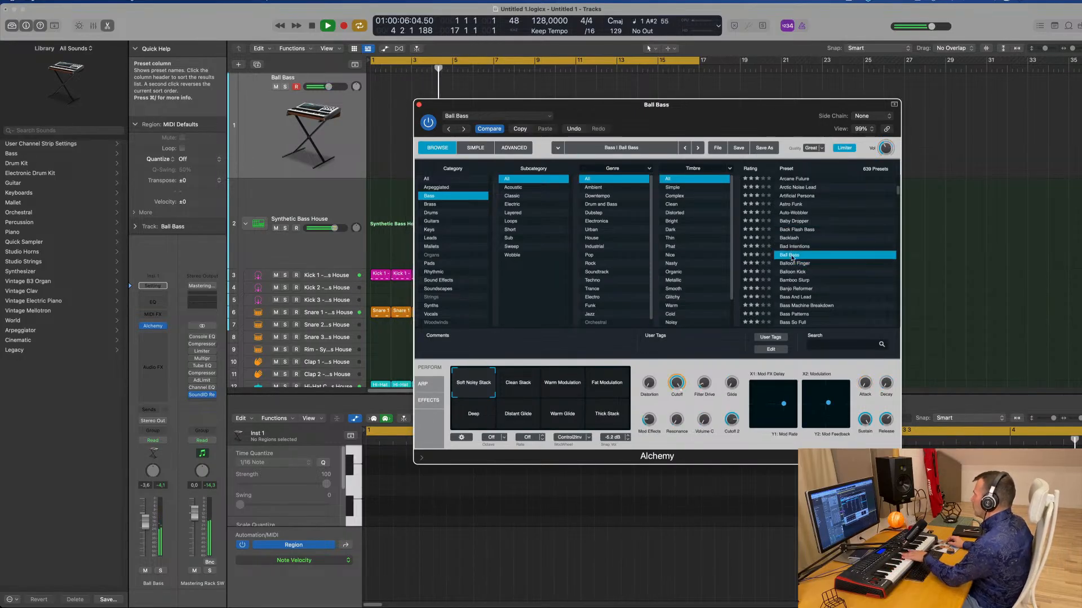
click(802, 299)
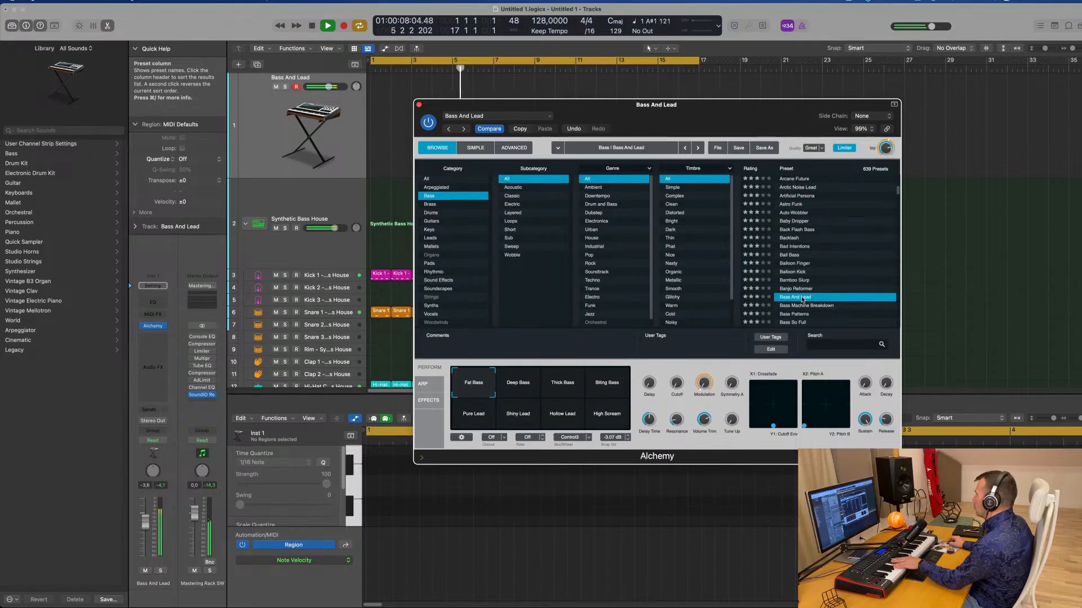
scroll(813, 287, down, 3)
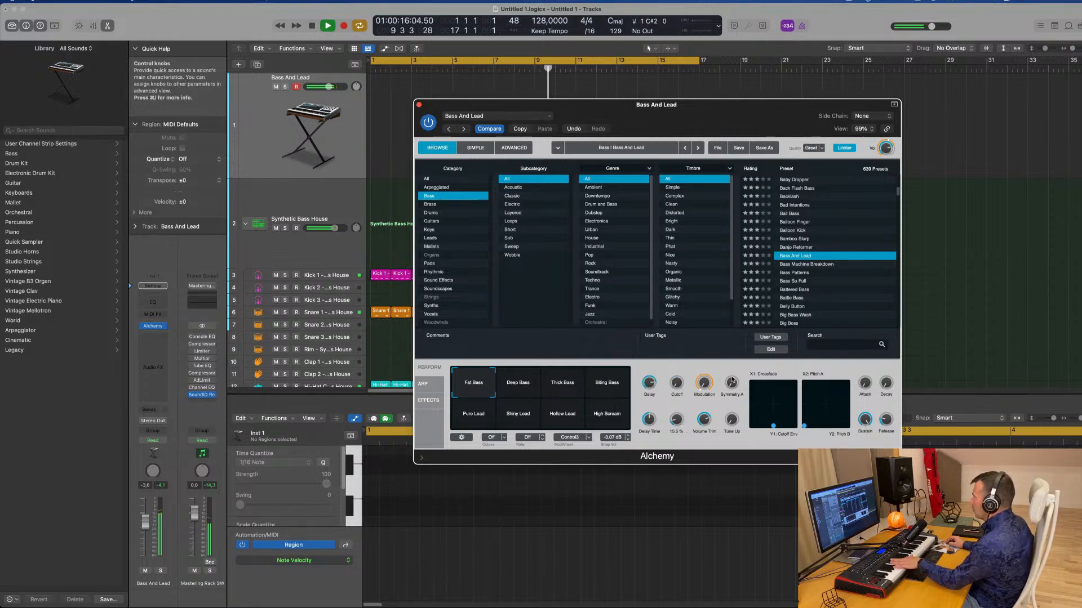
Step: Audition the Bass And Lead snapshots Deep Bass, Thick Bass, Biting Bass, Pure Lead, Shiny Lead and High Scream
click(528, 388)
click(565, 390)
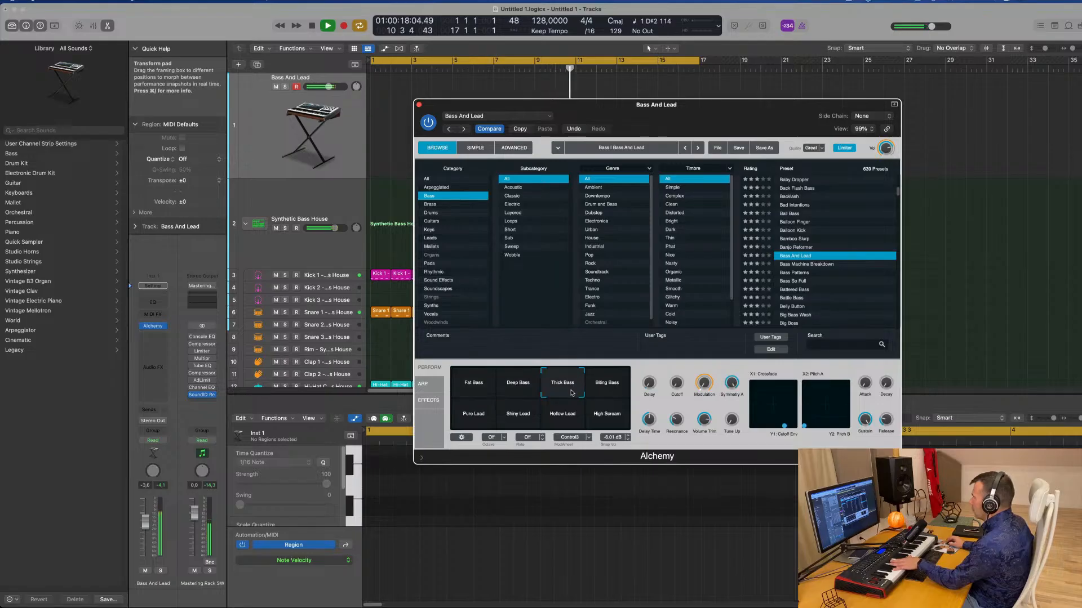
click(610, 394)
click(480, 419)
click(521, 418)
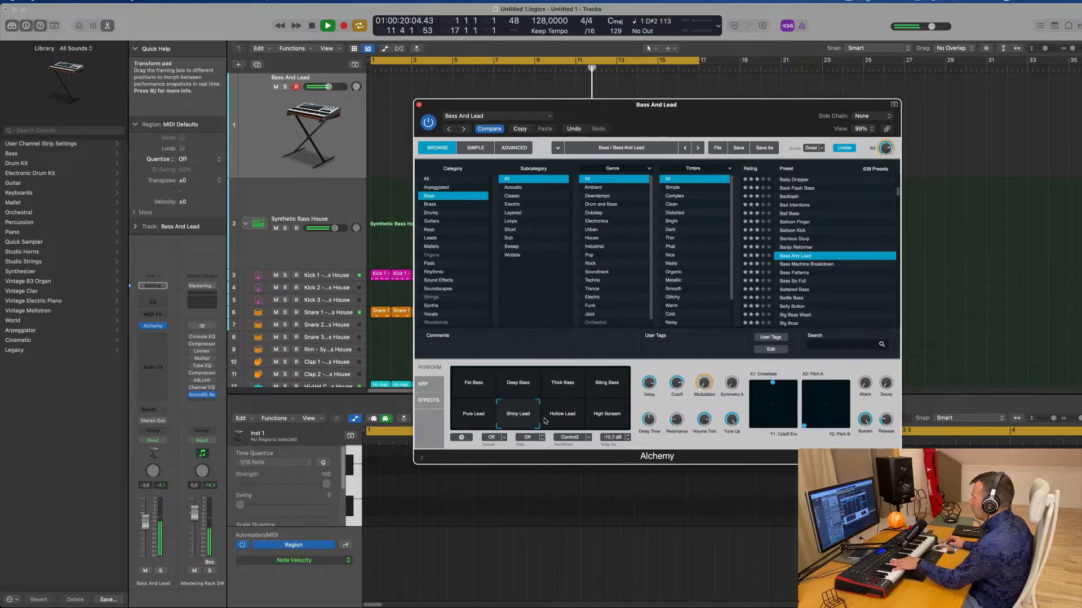
click(604, 420)
Step: Switch Bass And Lead back to the Fat Bass snapshot and move its Crossfade and Cutoff Env point to the pad's centre
click(475, 384)
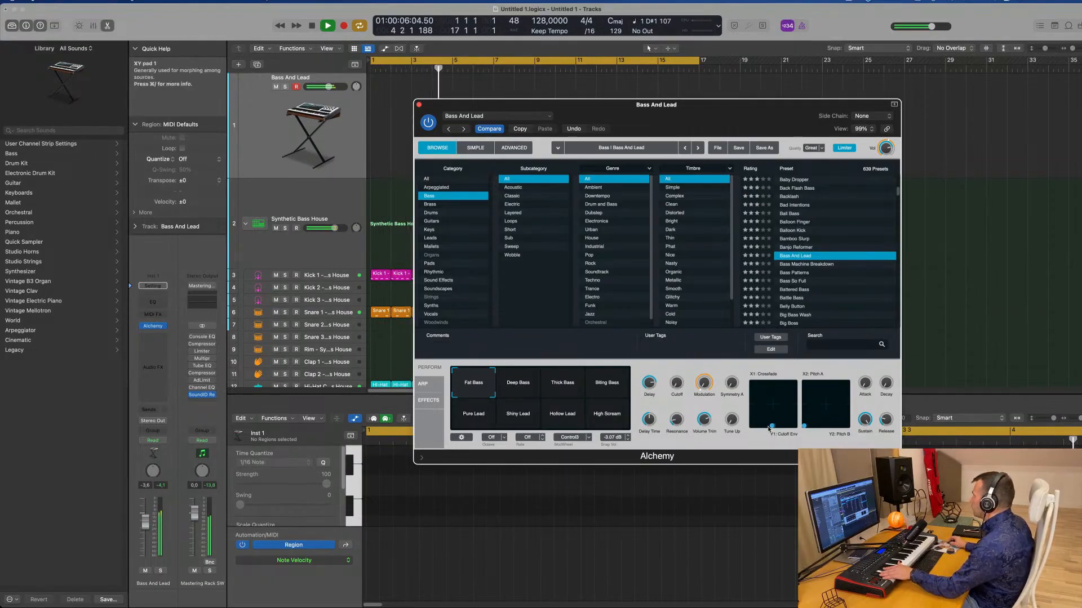
drag(772, 428, 756, 429)
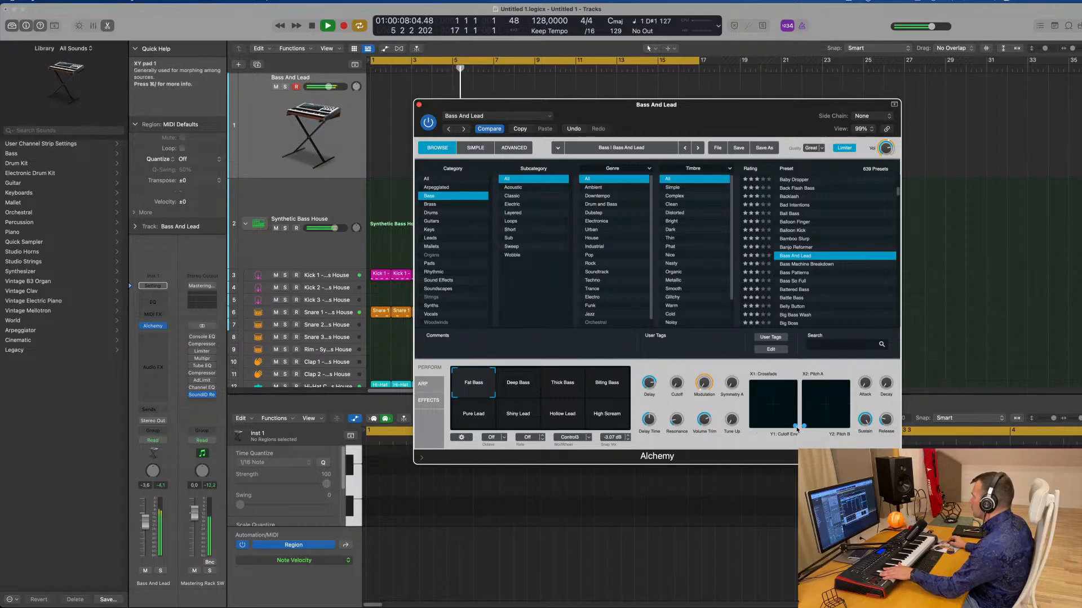
drag(753, 427, 765, 427)
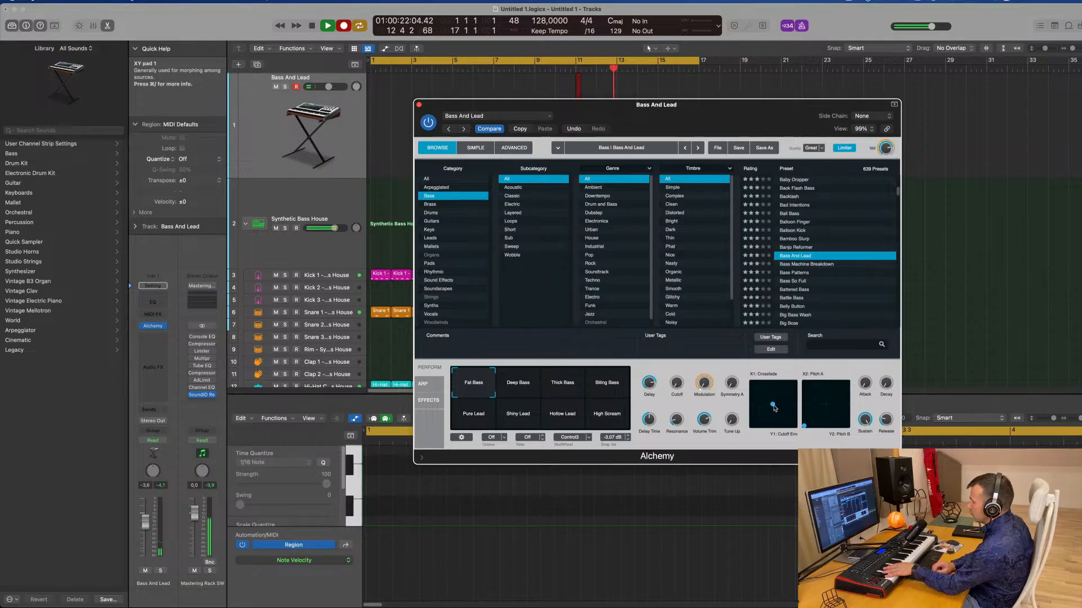
Step: Record a bass take on the Bass And Lead track and move the Alchemy window clear of the recorded region
key(r)
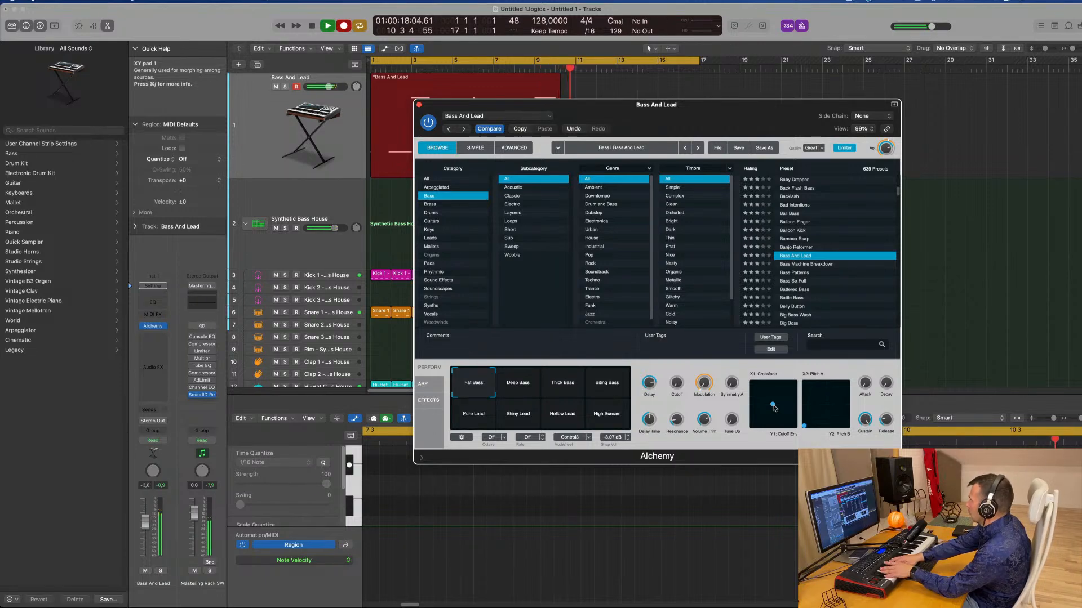
key(space)
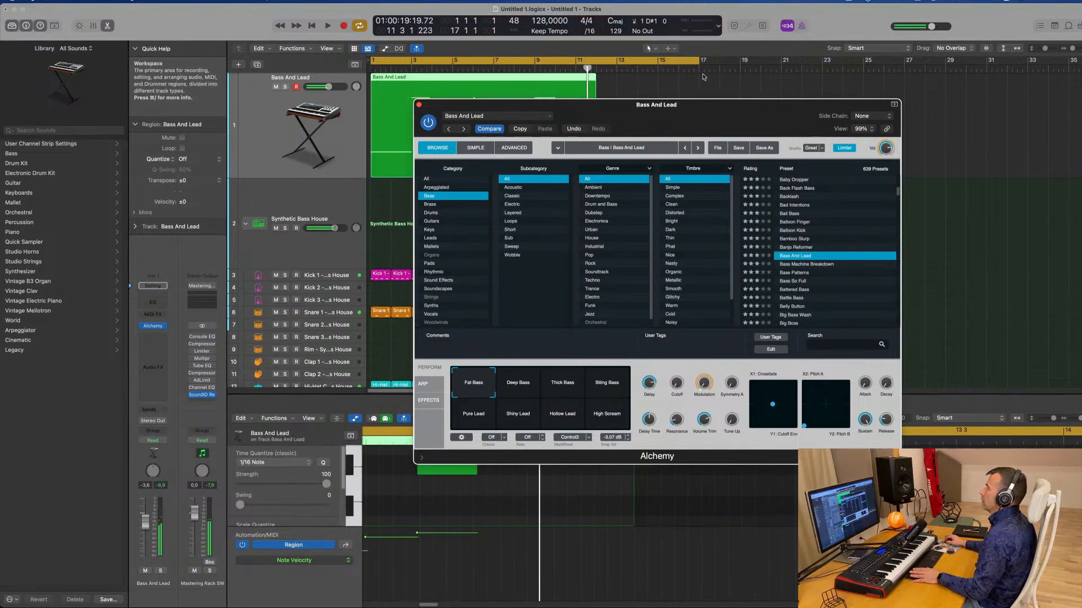
drag(679, 105, 1040, 103)
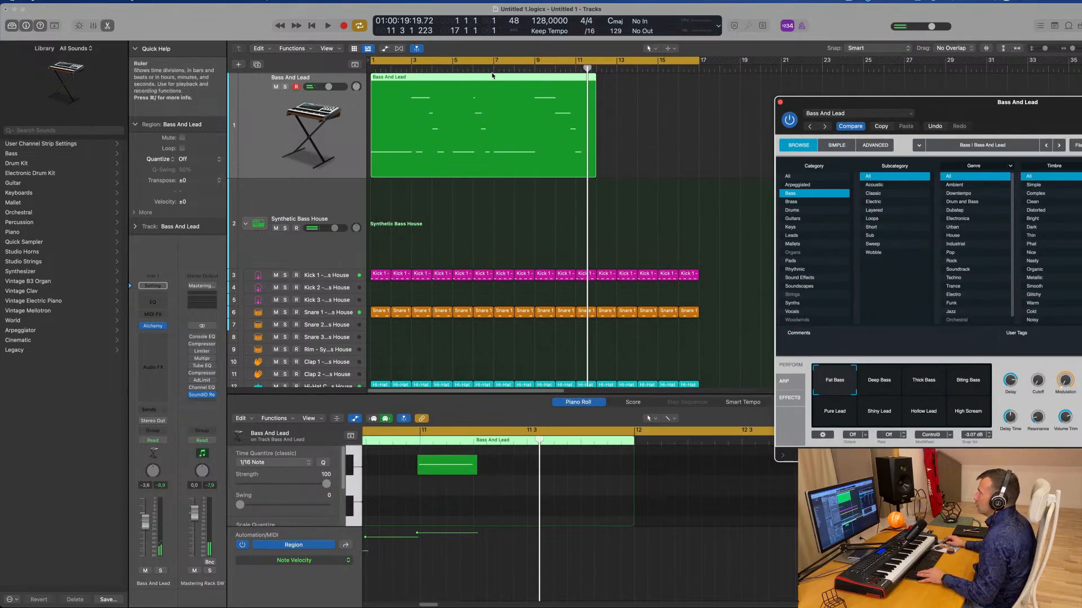
Step: Cut the recorded bass region at bar 7, delete the earlier part, and move the remainder to bar 1
super+double_click(492, 82)
click(489, 91)
key(Delete)
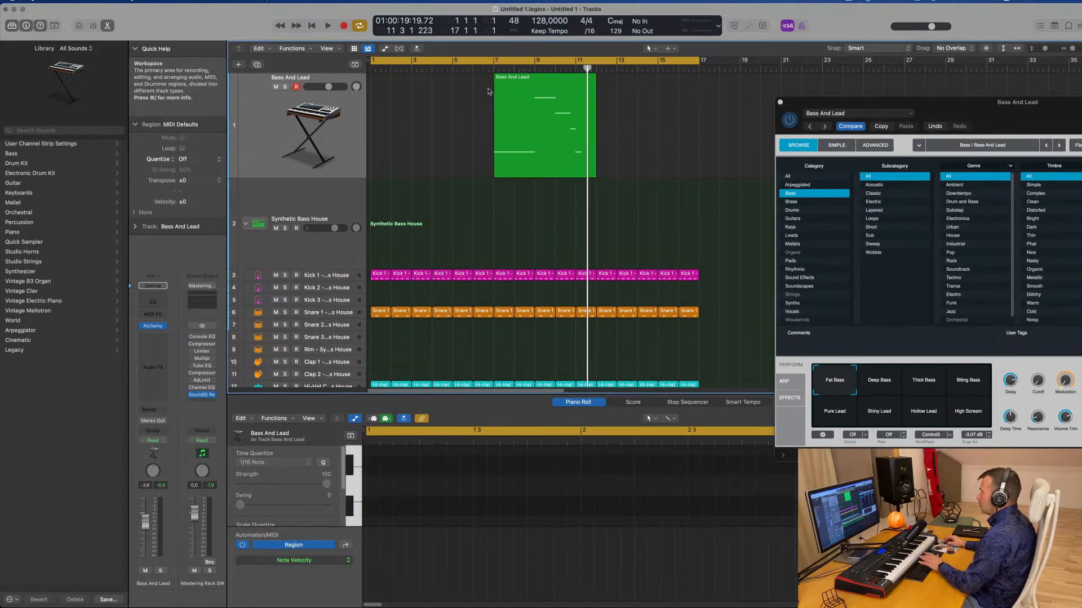
drag(513, 92, 391, 93)
key(Return)
key(space)
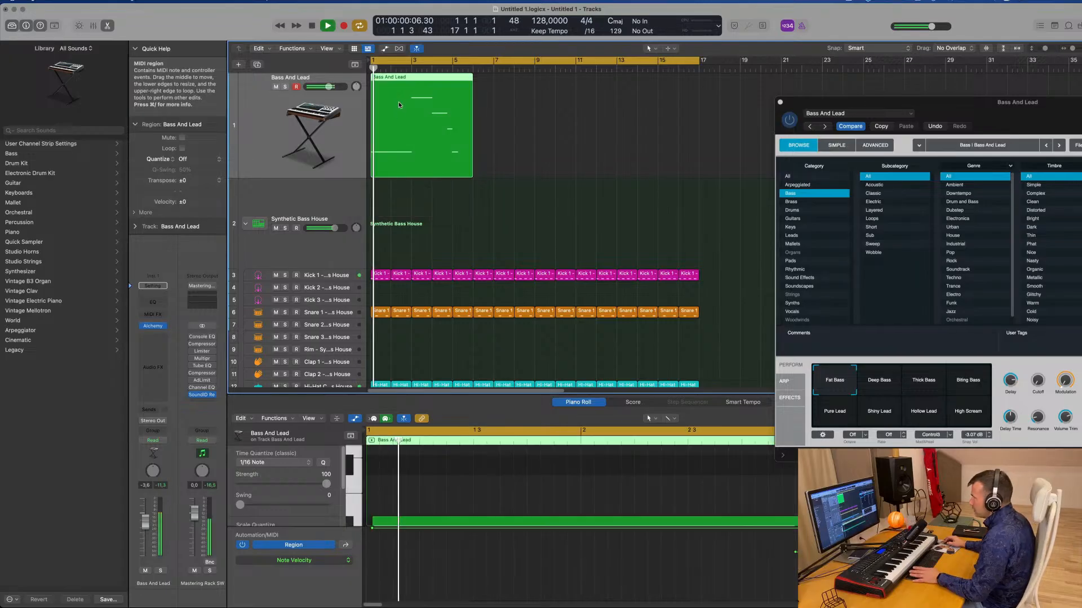
key(space)
Step: Quantize the Bass And Lead region to 1/16 Note and fit its notes in the Piano Roll
scroll(467, 503, down, 5)
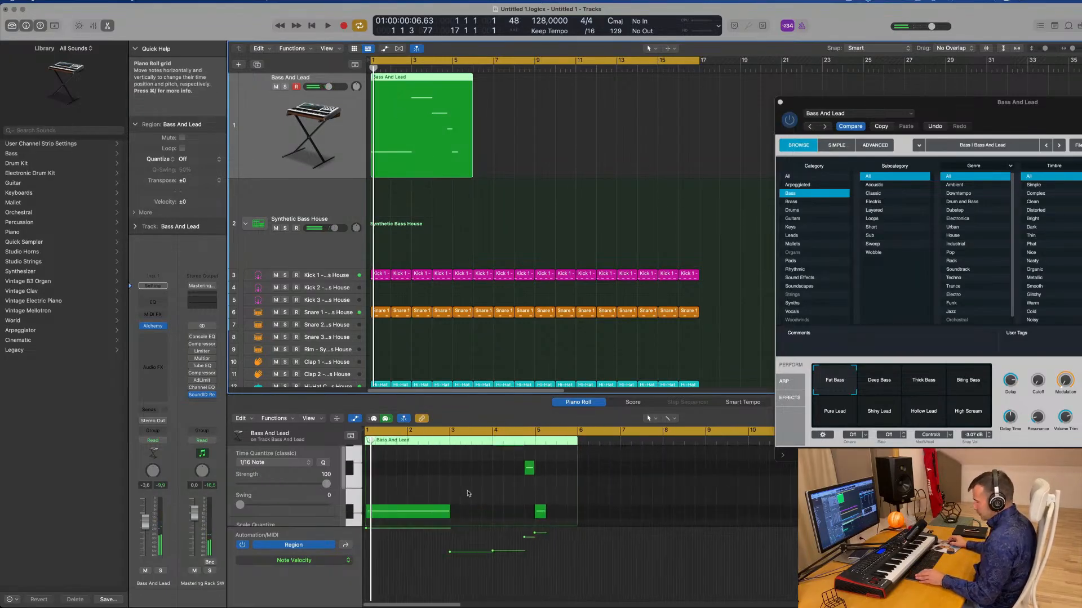
key(super+a)
click(518, 214)
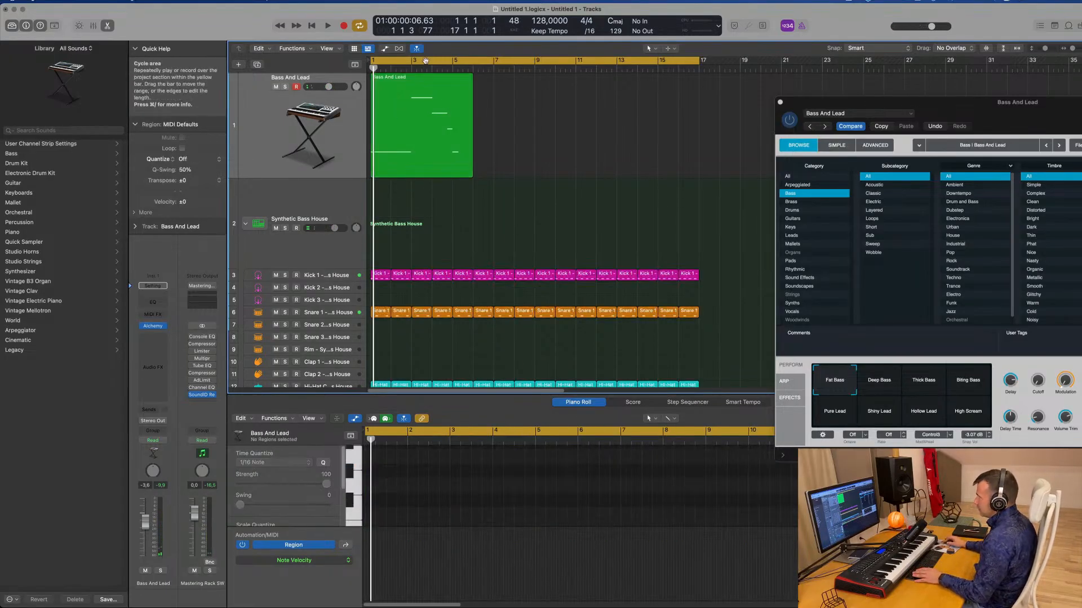
click(429, 124)
scroll(456, 499, up, 5)
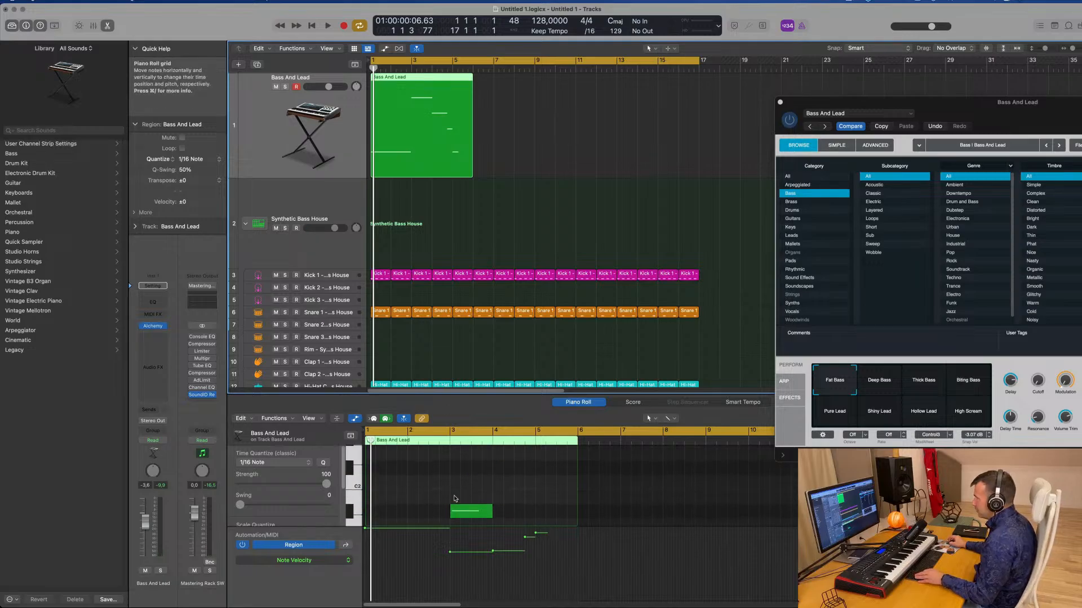
scroll(455, 499, down, 3)
scroll(417, 504, up, 4)
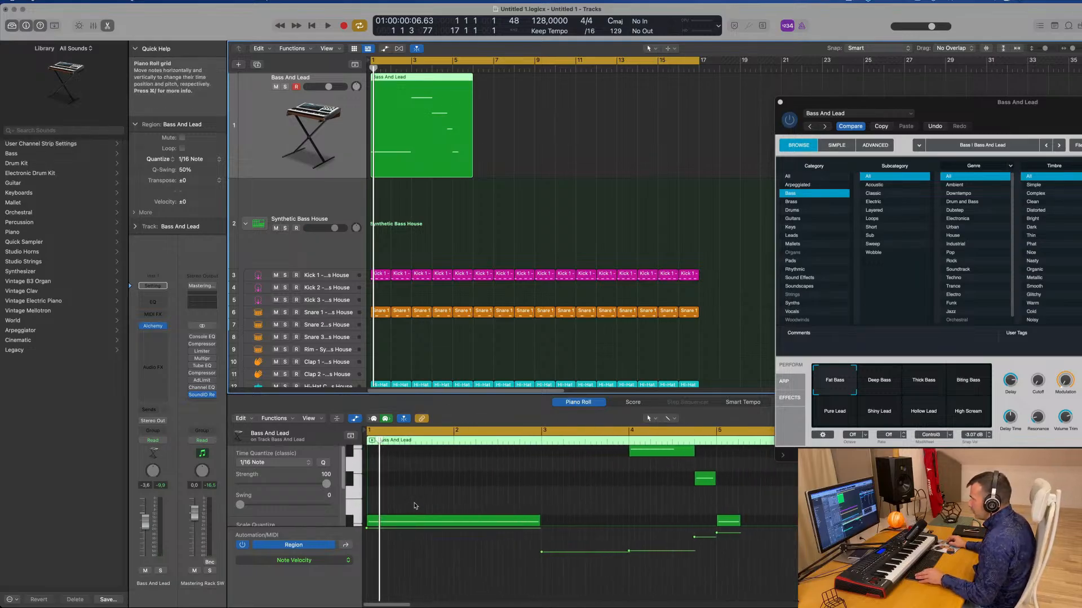
Step: Play back the quantized bass line and follow its notes in the Piano Roll
key(space)
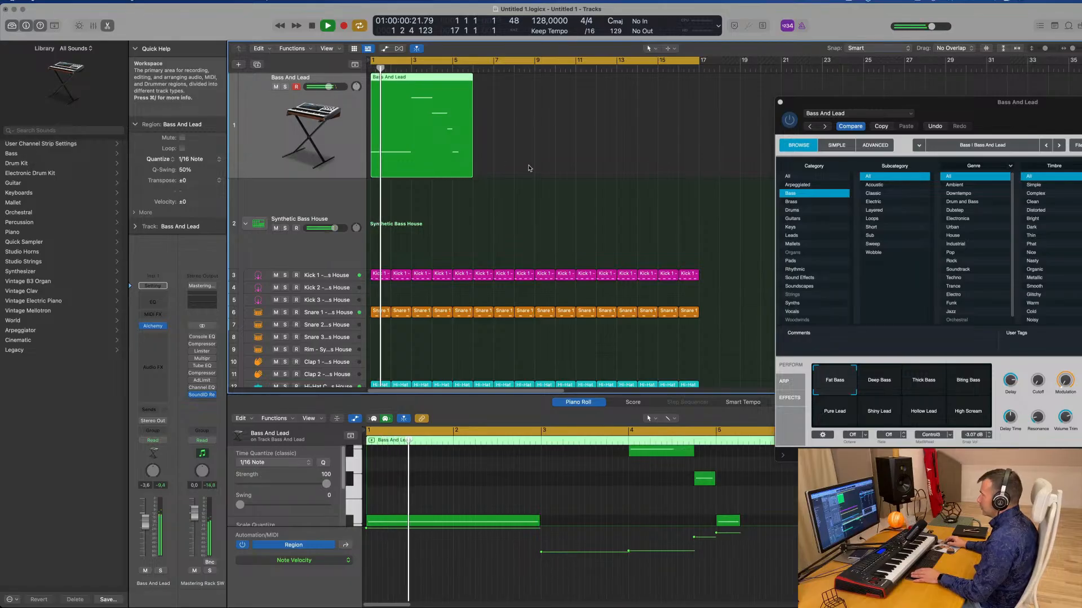
drag(997, 107, 746, 77)
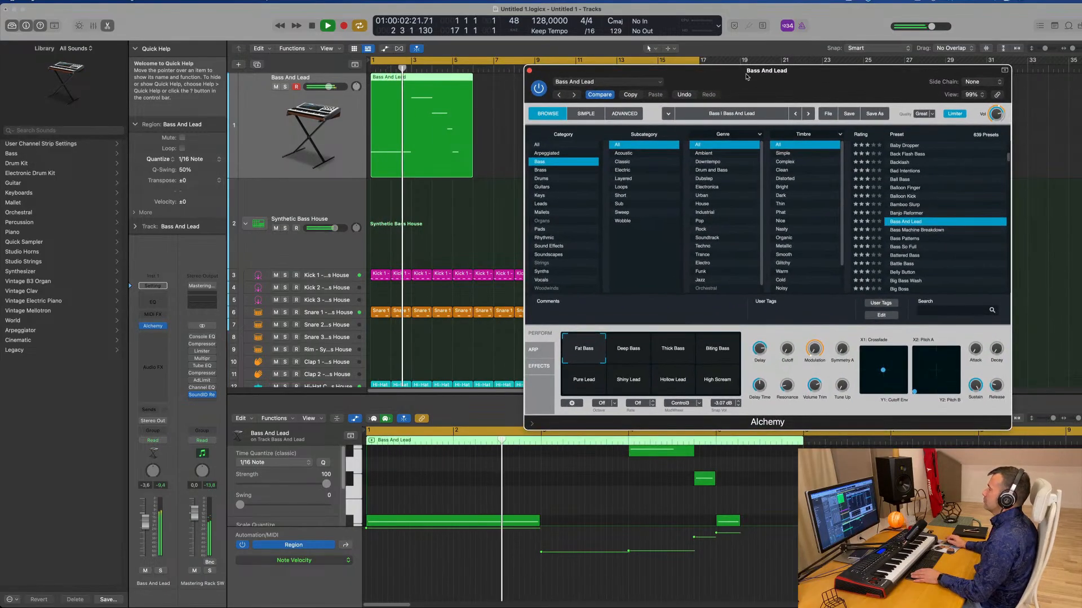
scroll(596, 499, up, 3)
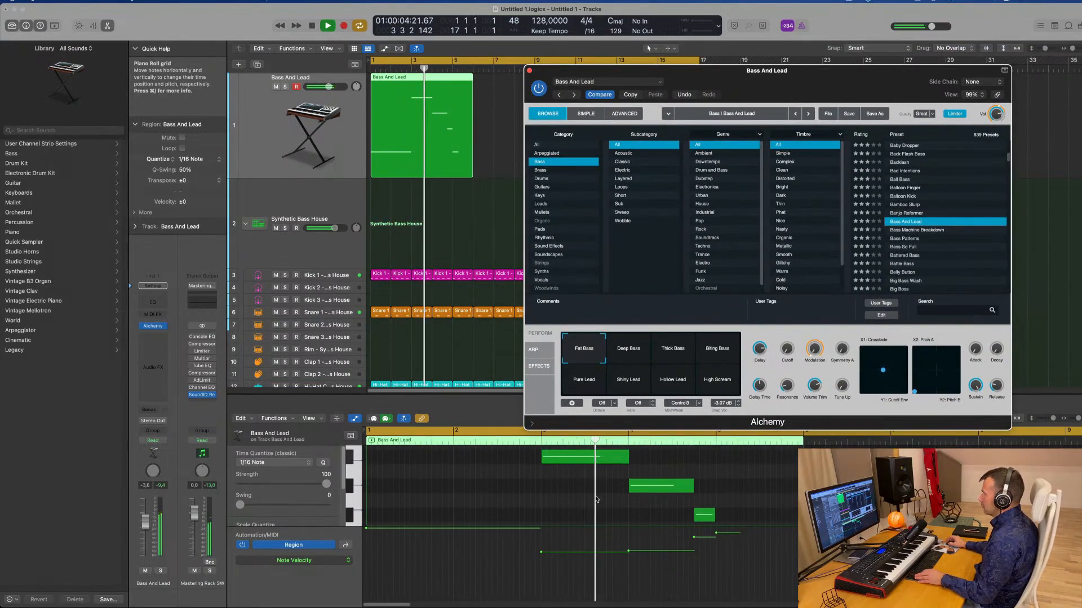
scroll(597, 499, down, 3)
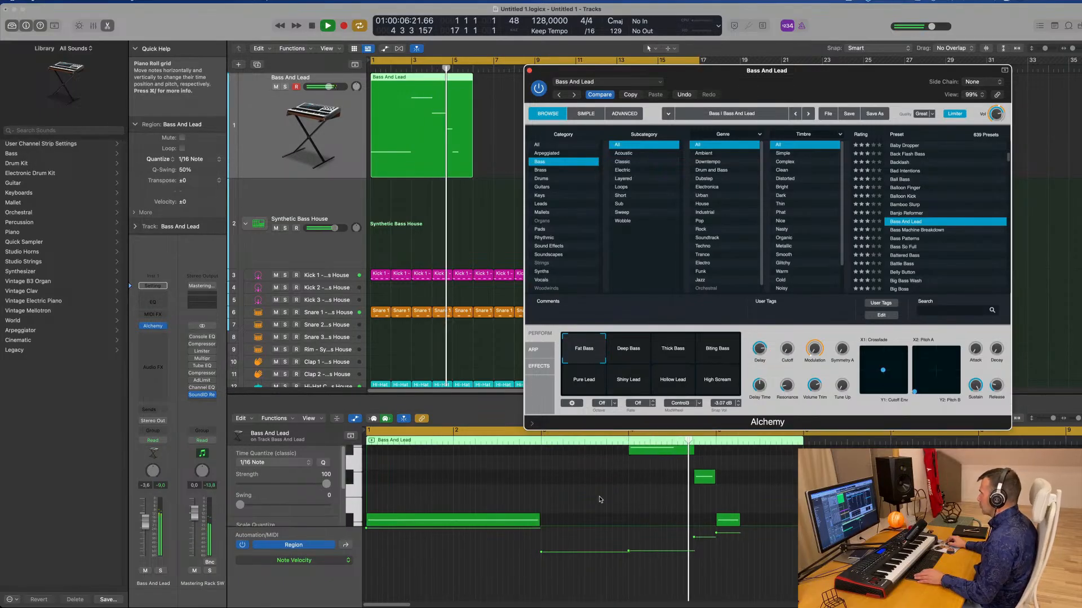
scroll(600, 499, down, 3)
key(space)
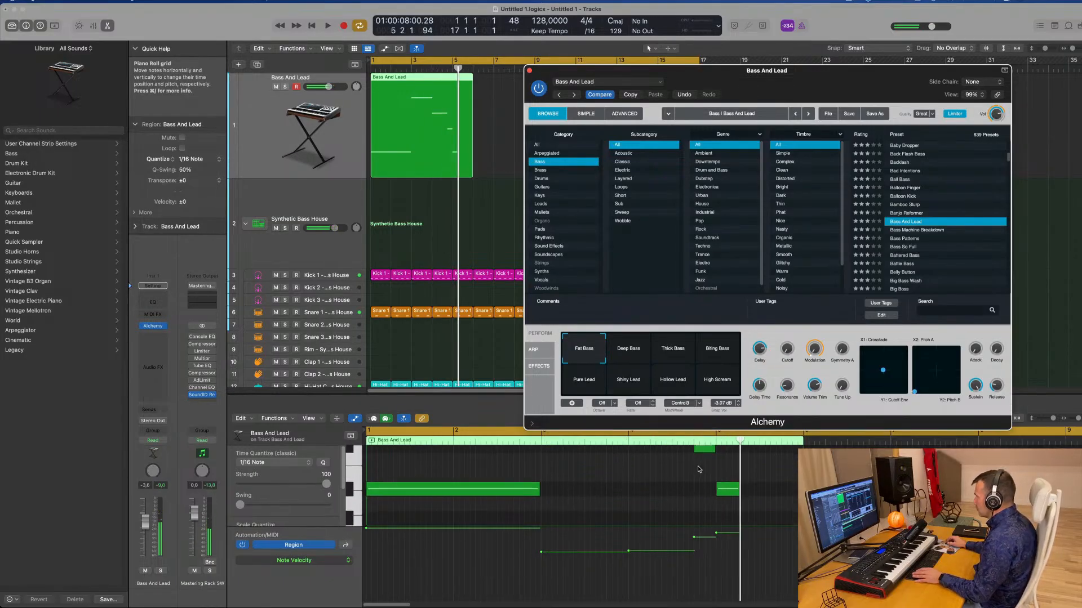
Step: Slightly lengthen the G#1 note at bar 4, the F#1 note after it, and the D#1 notes at bars 5 and 1
scroll(698, 470, up, 5)
drag(693, 486, 699, 487)
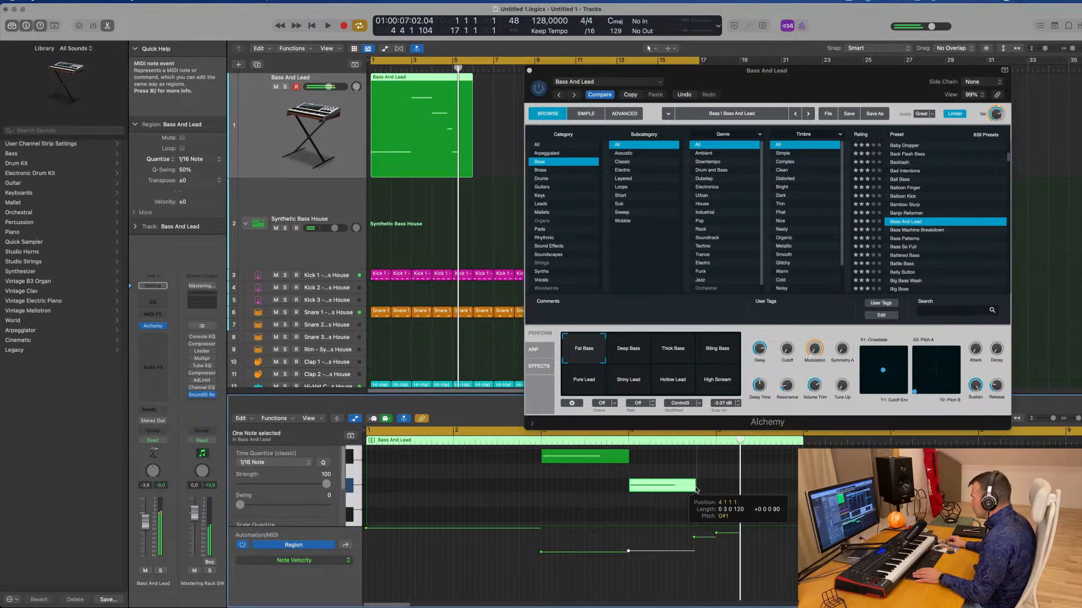
scroll(671, 476, down, 2)
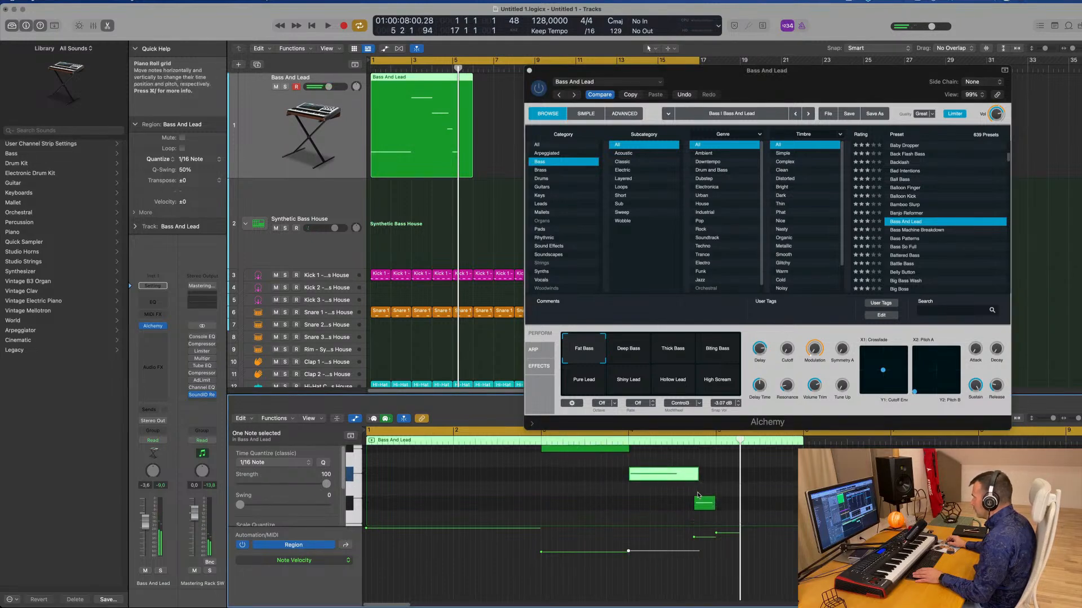
drag(716, 496, 719, 497)
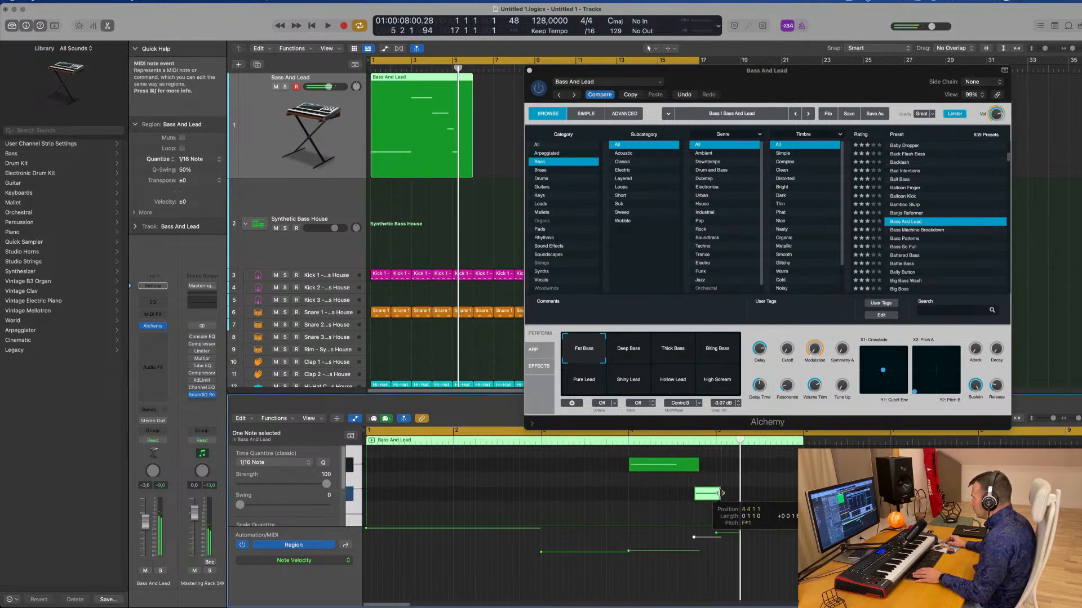
scroll(721, 501, down, 2)
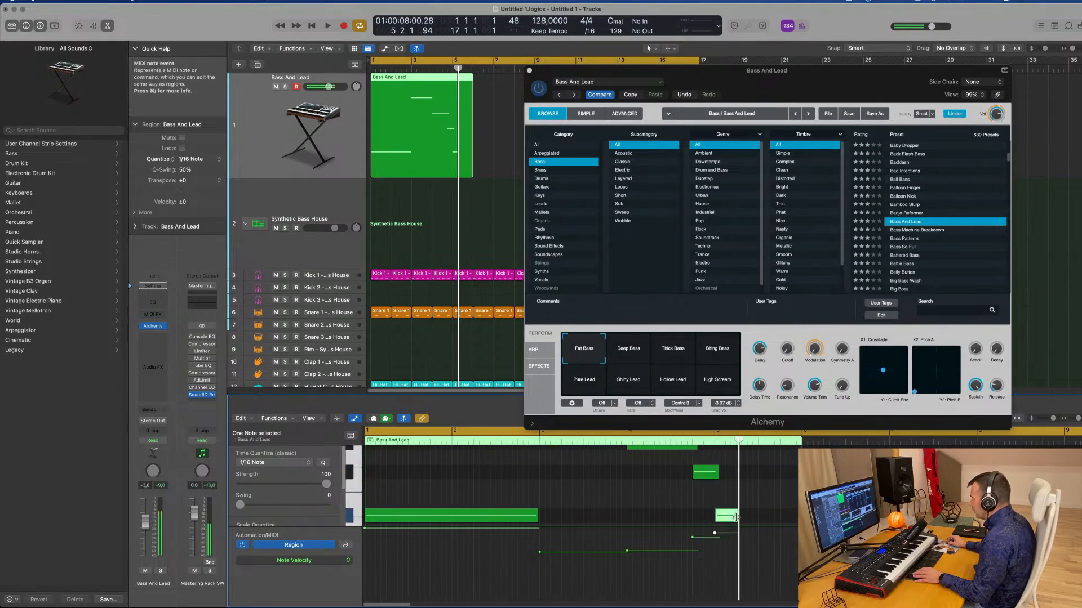
click(538, 516)
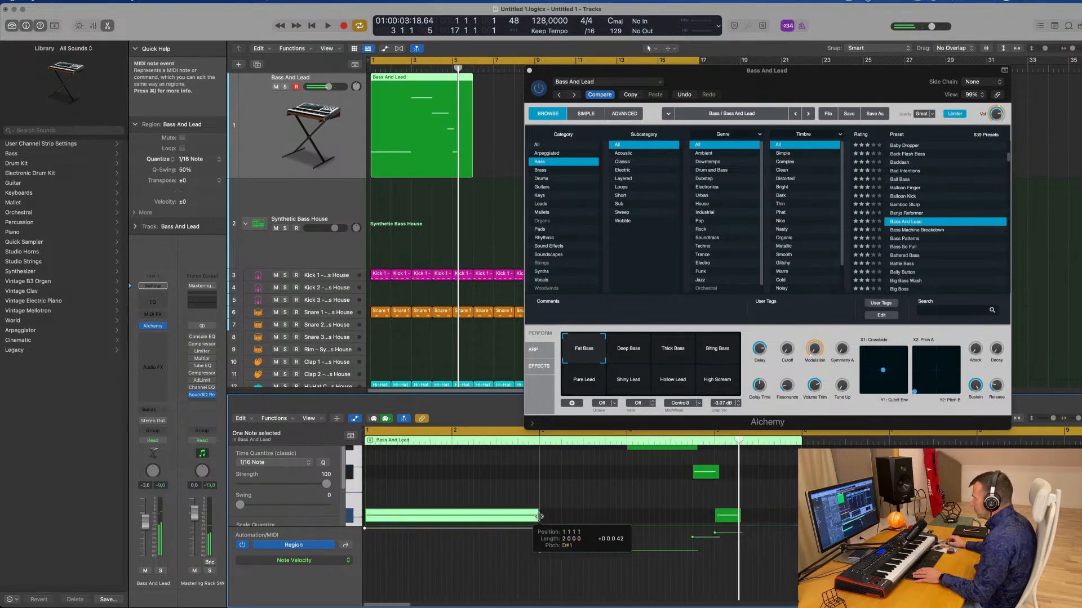
drag(538, 516, 545, 516)
Step: Listen to the lengthened bass notes and move the Alchemy window away from the bass region
key(space)
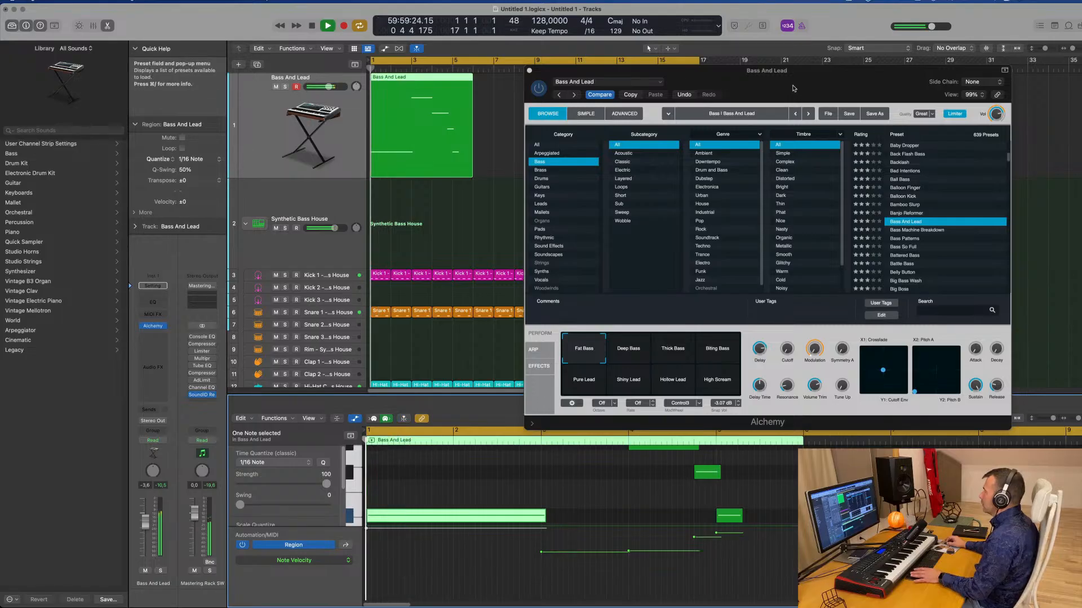
drag(793, 88, 760, 72)
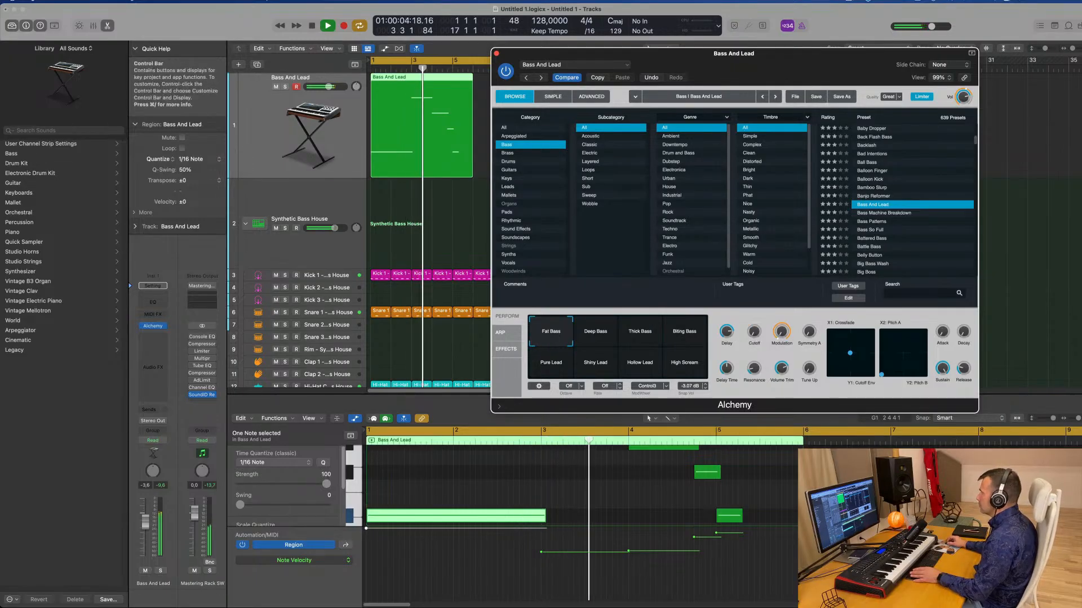
drag(767, 53, 908, 87)
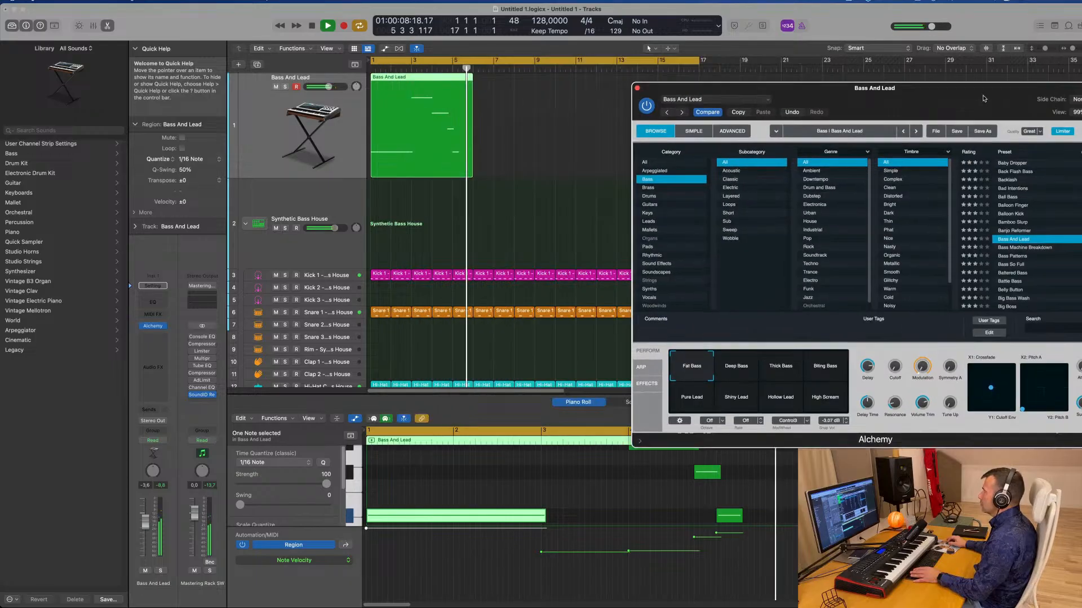
drag(983, 99, 995, 101)
key(space)
Step: Split the bass region at bar 5 and delete the leftover piece after it
super+double_click(453, 81)
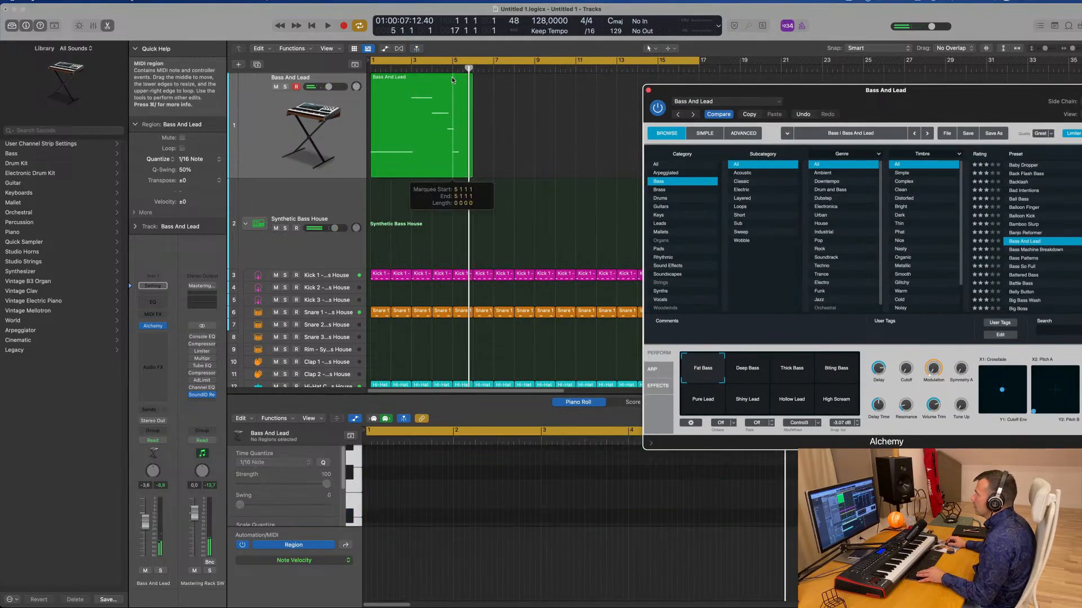
click(618, 212)
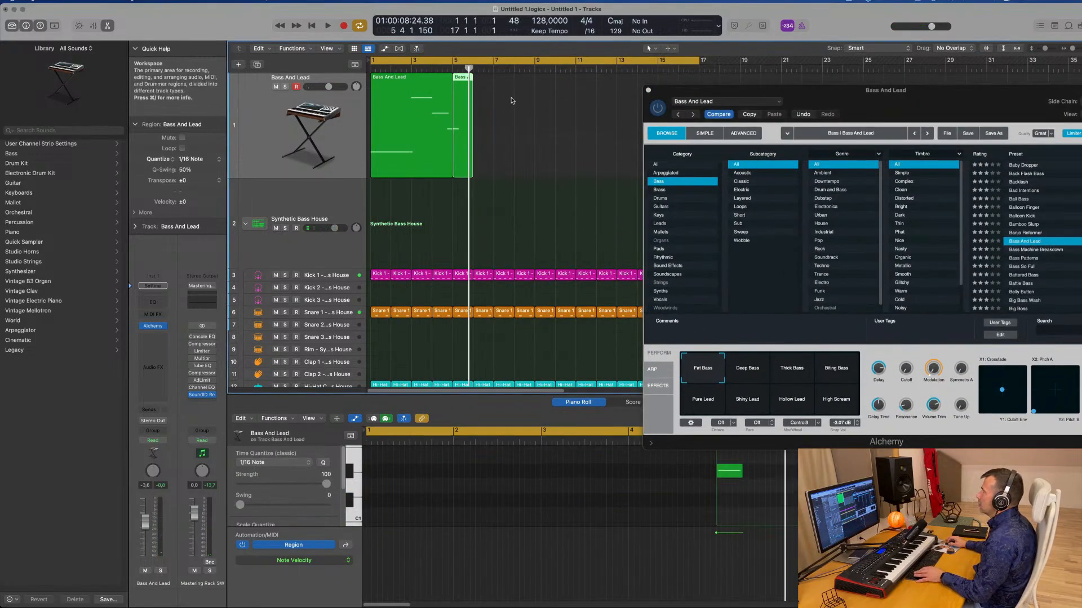
drag(511, 99, 468, 134)
key(Delete)
Step: Repeat the four-bar bass region three times so that it fills the 16-bar cycle
key(space)
click(397, 108)
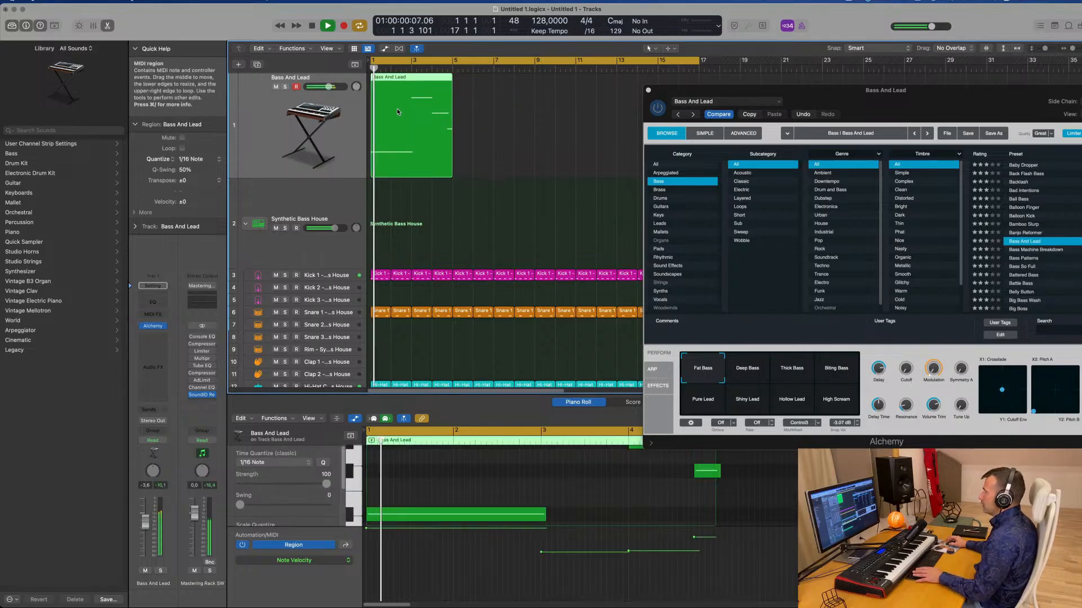
key(space)
key(super+r)
key(super+r)
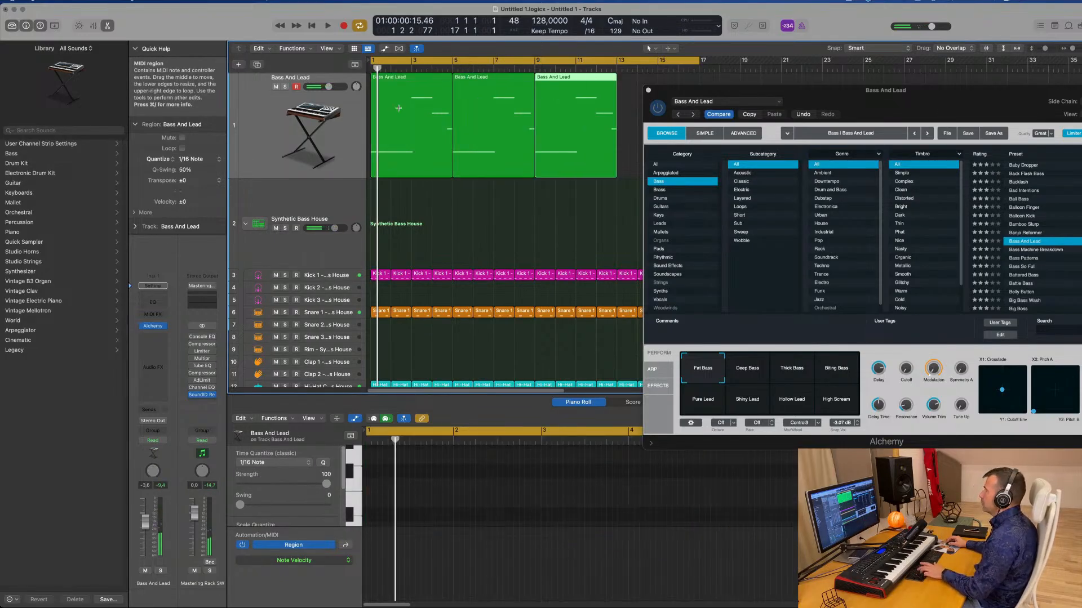
key(super+r)
Step: Play the repeated bass regions with the drums, keeping the Alchemy window clear of the arrangement and adjusting the timeline zoom
drag(732, 90, 808, 235)
key(space)
click(650, 210)
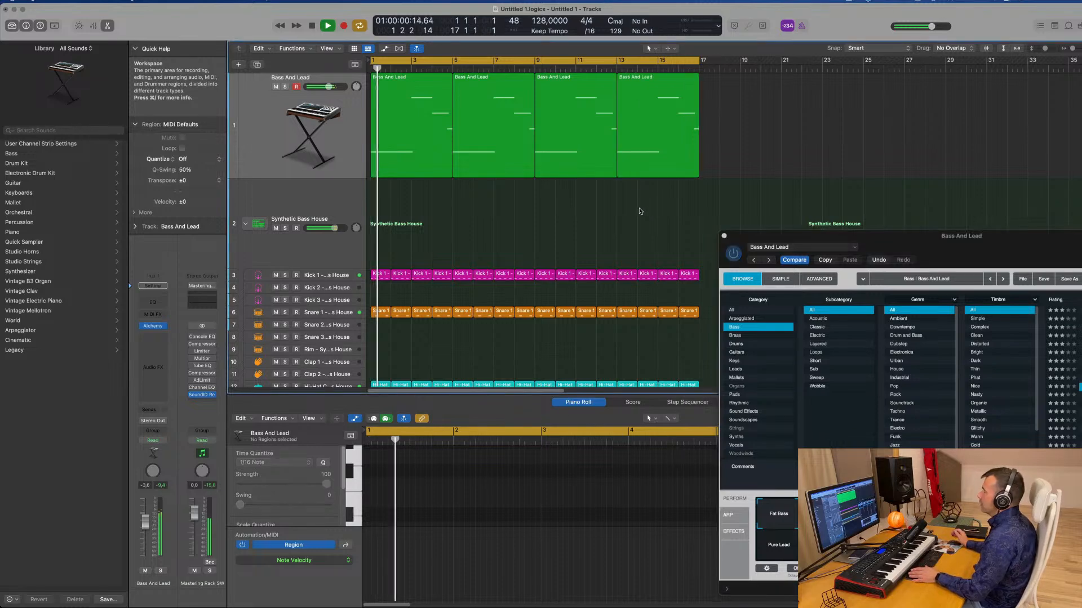
drag(871, 247, 836, 246)
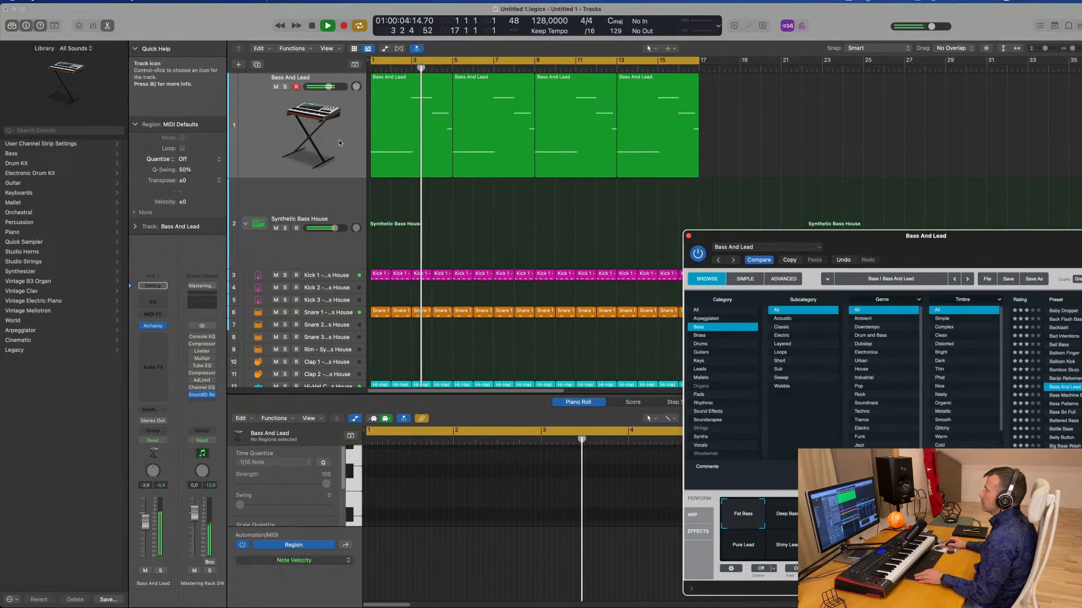
key(super+Left)
key(super+Left)
key(super+Right)
key(super+Right)
key(super+Right)
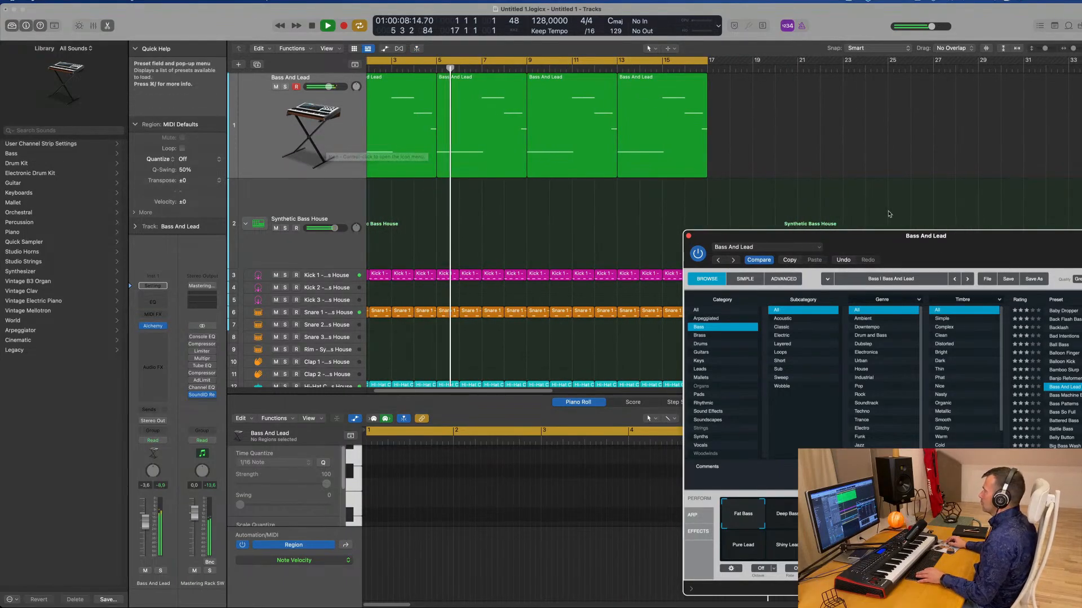
Step: Open Alchemy's advanced view and reshape the AHDSR 1 envelope, placing its decay and sustain point at about 0.01 s and 84%
drag(895, 237, 567, 96)
key(Return)
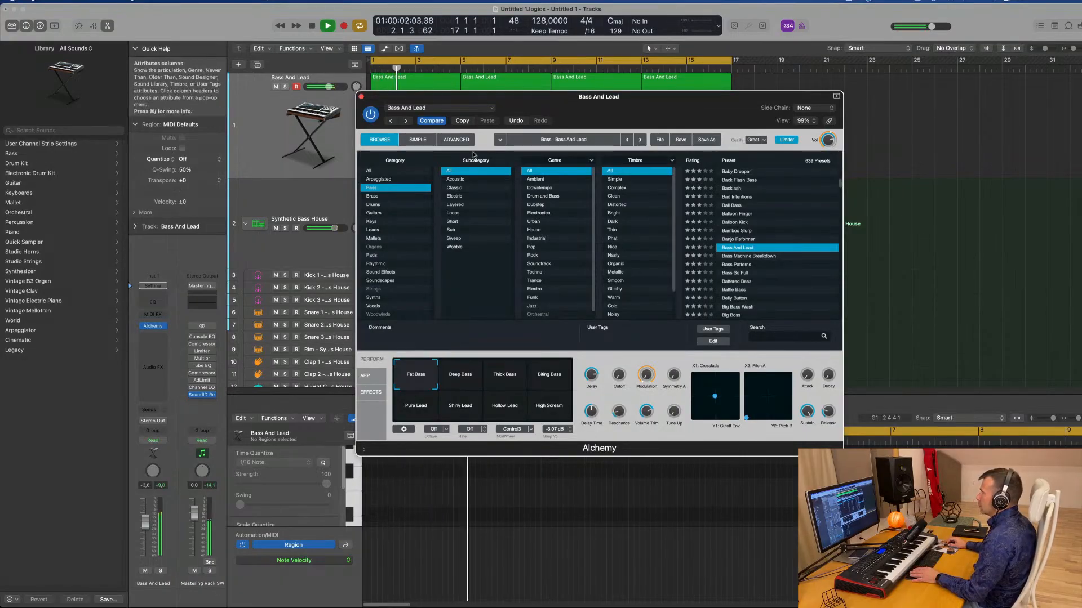
click(456, 139)
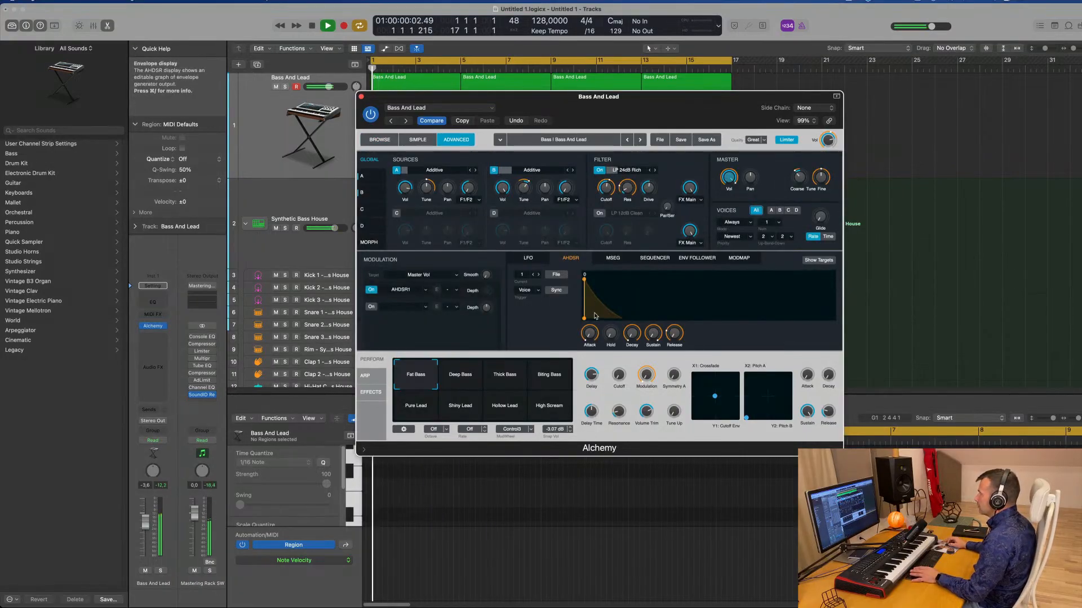
drag(619, 319, 613, 321)
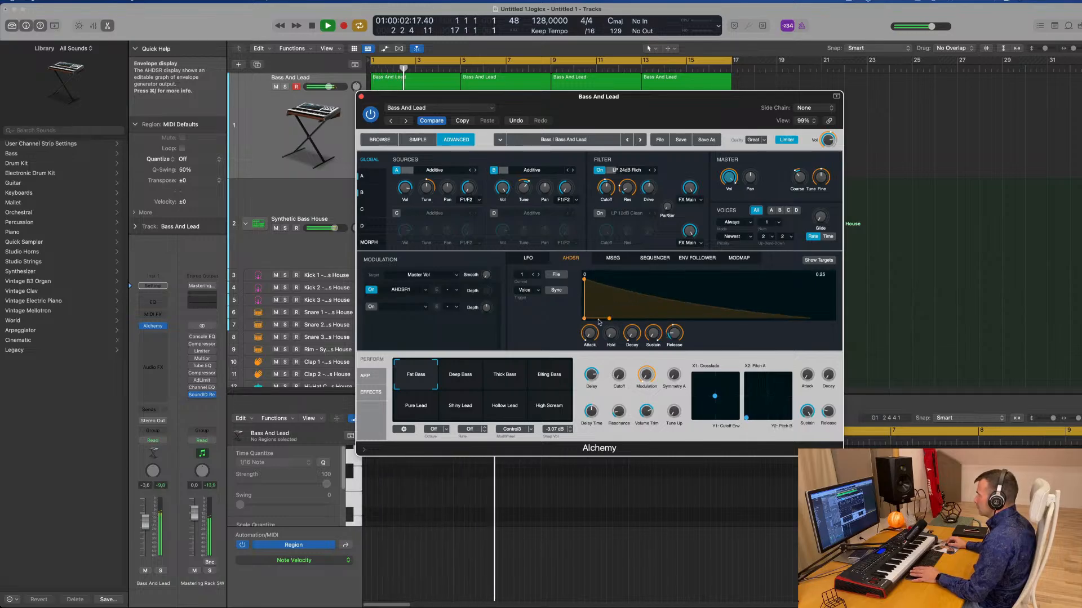
drag(613, 316, 587, 294)
drag(588, 291, 593, 287)
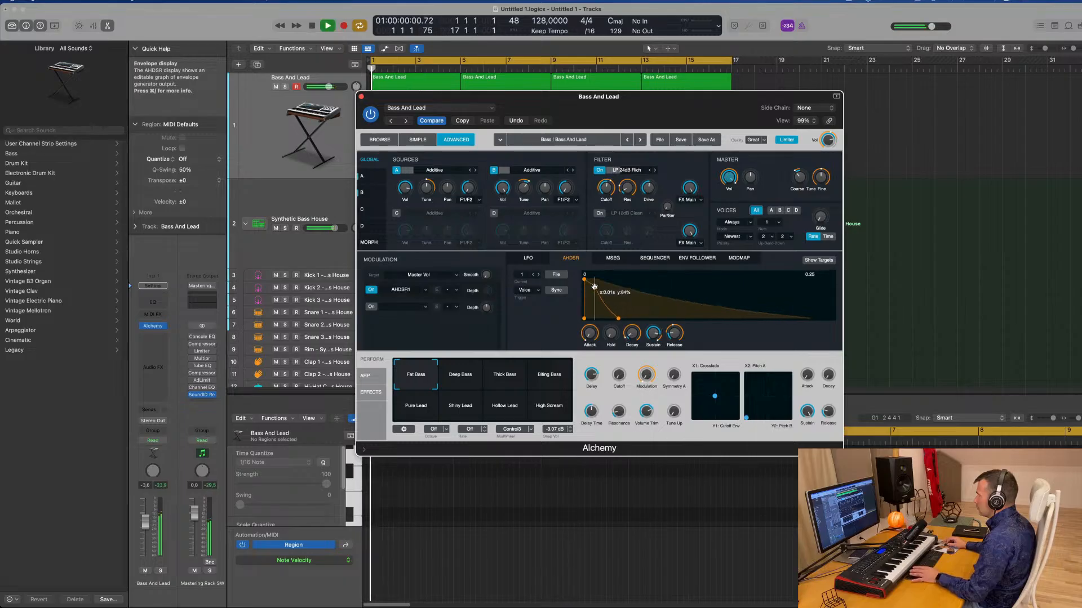
Step: Show Alchemy's LFO settings and restart playback to examine the Bass And Lead modulation
click(528, 259)
key(space)
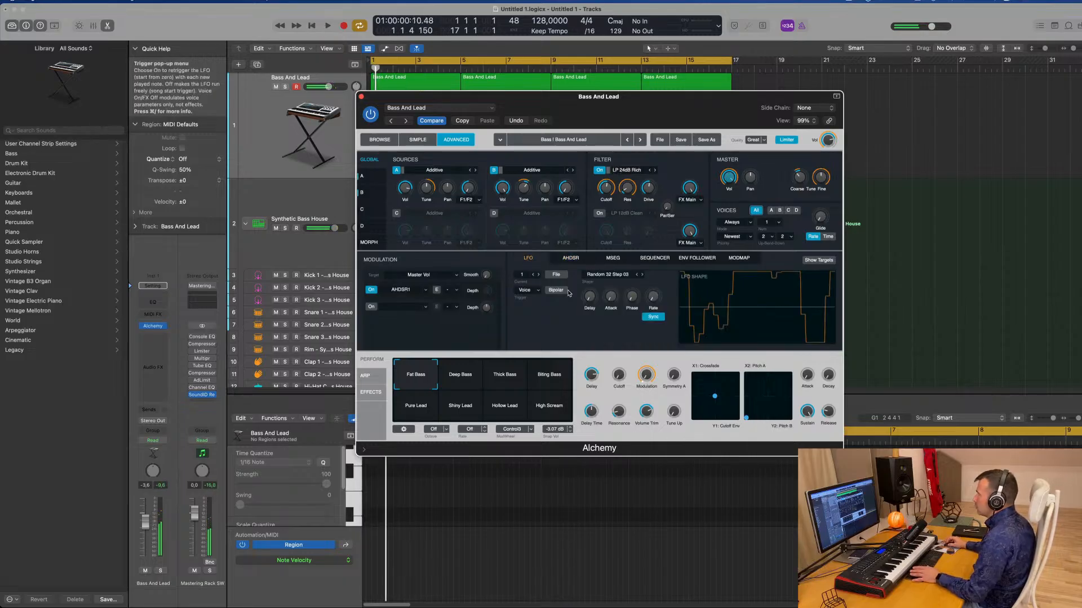
key(space)
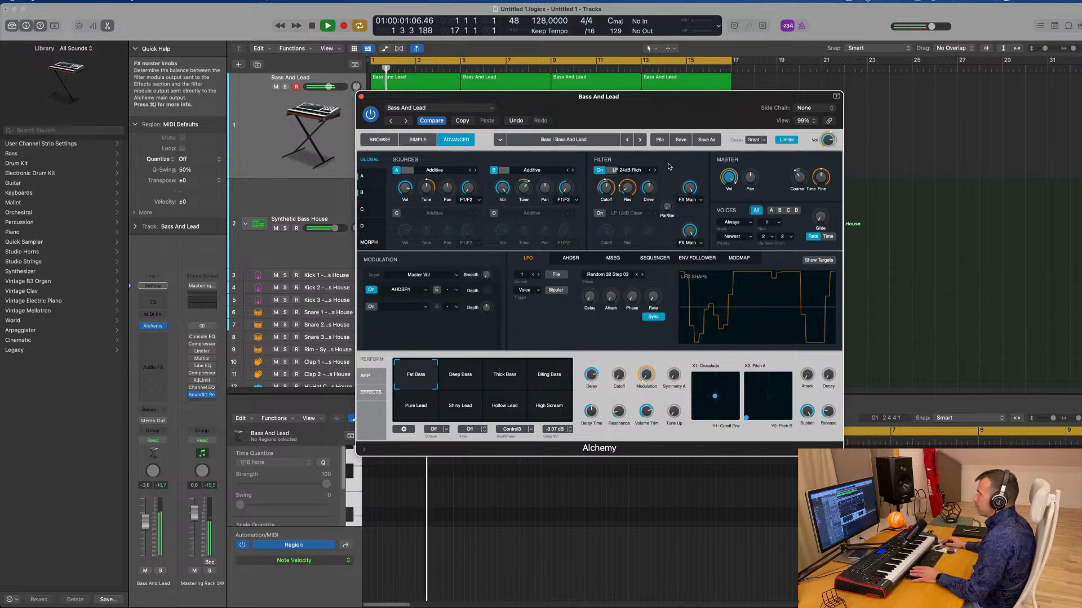
Step: Audition Bass And Lead while testing the pitch XY pad, and lower the point slightly in the crossfade and cutoff XY pad
click(372, 290)
key(space)
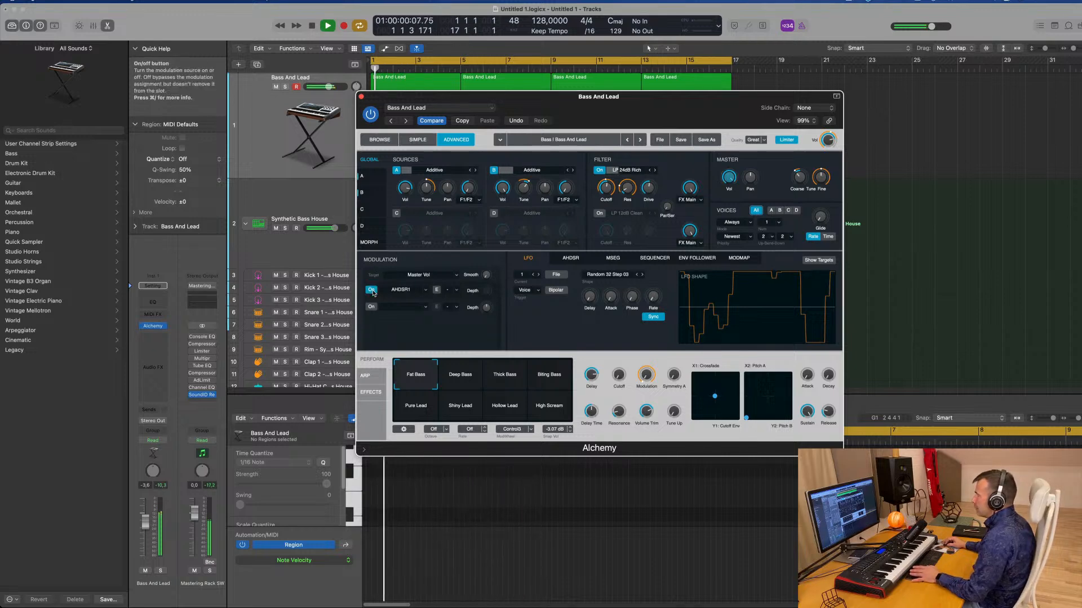
key(space)
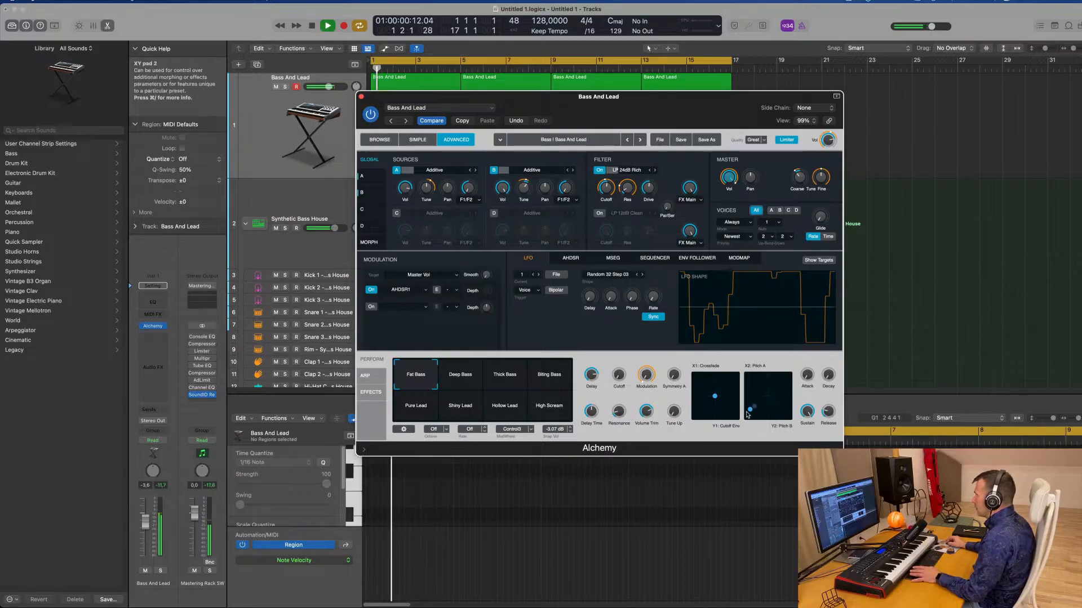
drag(747, 415, 747, 420)
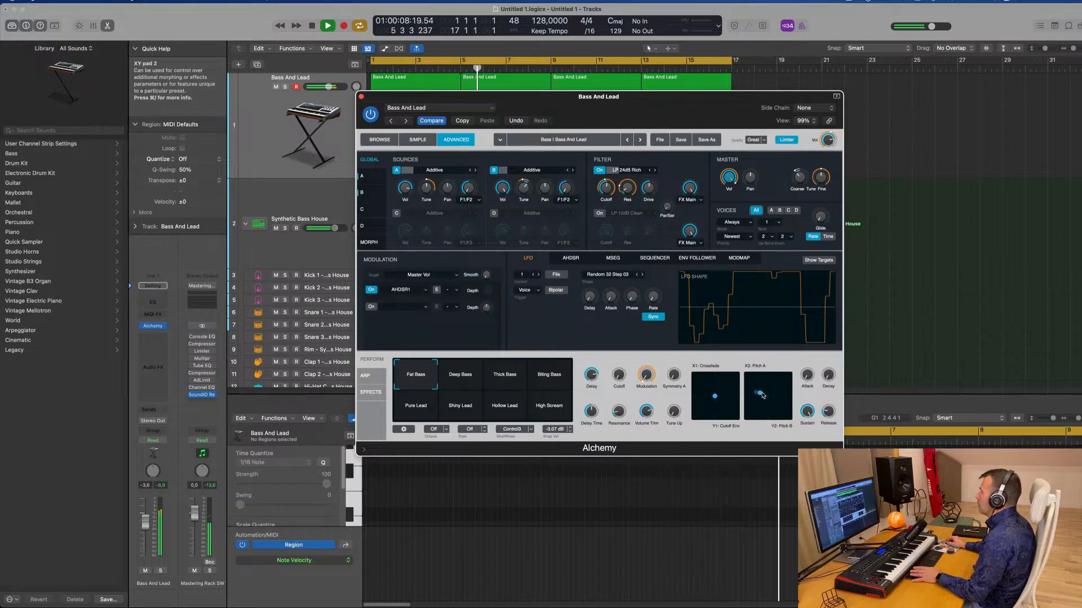
key(space)
key(space)
drag(715, 396, 747, 375)
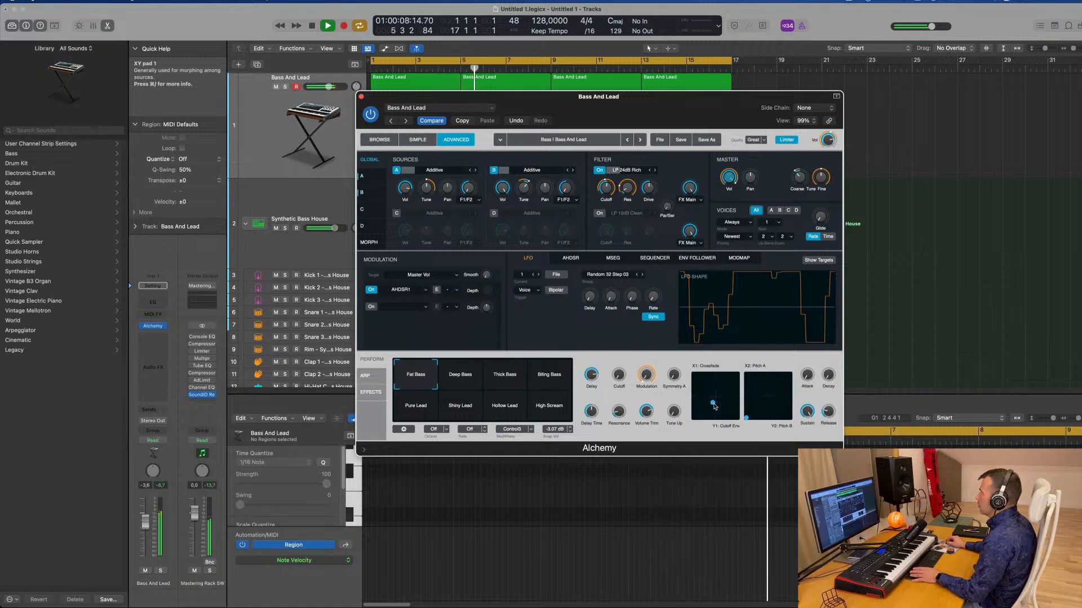
key(space)
Step: Lower the Bass And Lead track's volume slightly and place its Alchemy window clear of the arrangement
drag(598, 96, 742, 92)
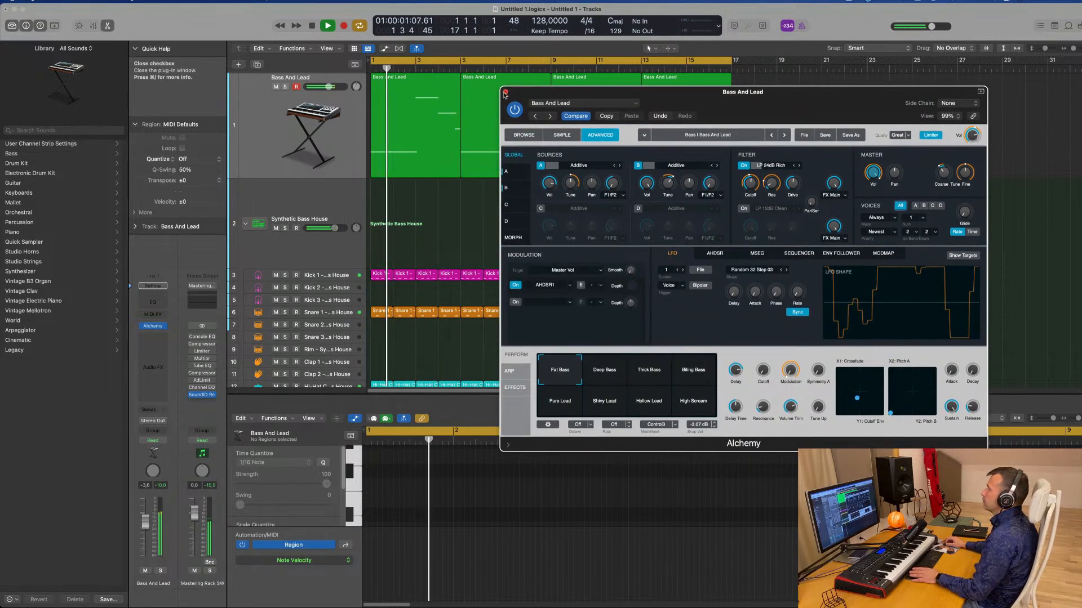
click(334, 128)
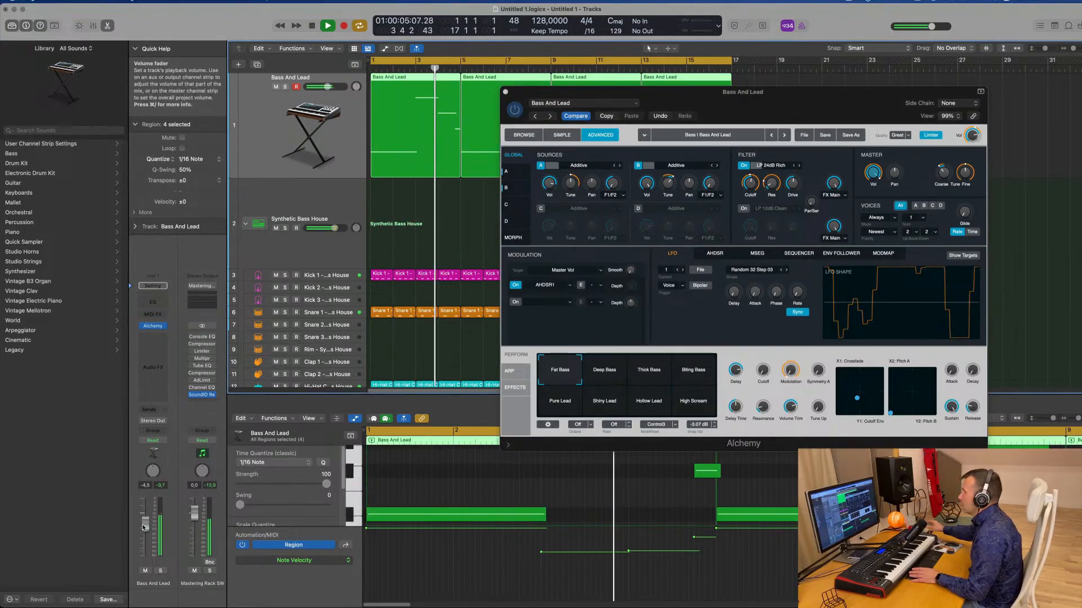
drag(144, 526, 144, 530)
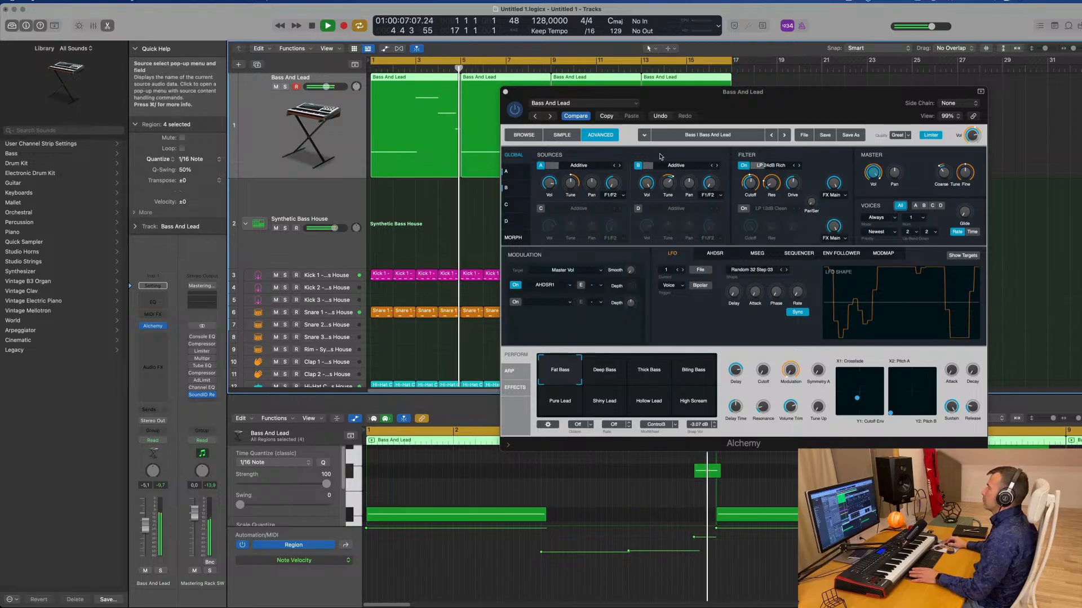
drag(902, 102, 1081, 101)
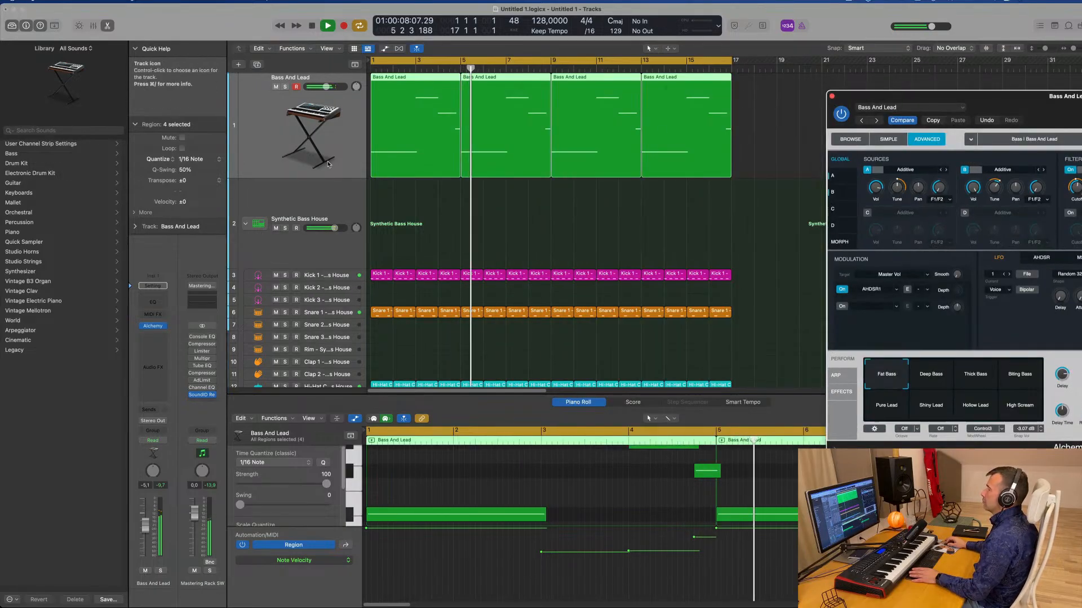
Step: Duplicate the Bass And Lead track and open the new track's Alchemy instrument
click(258, 64)
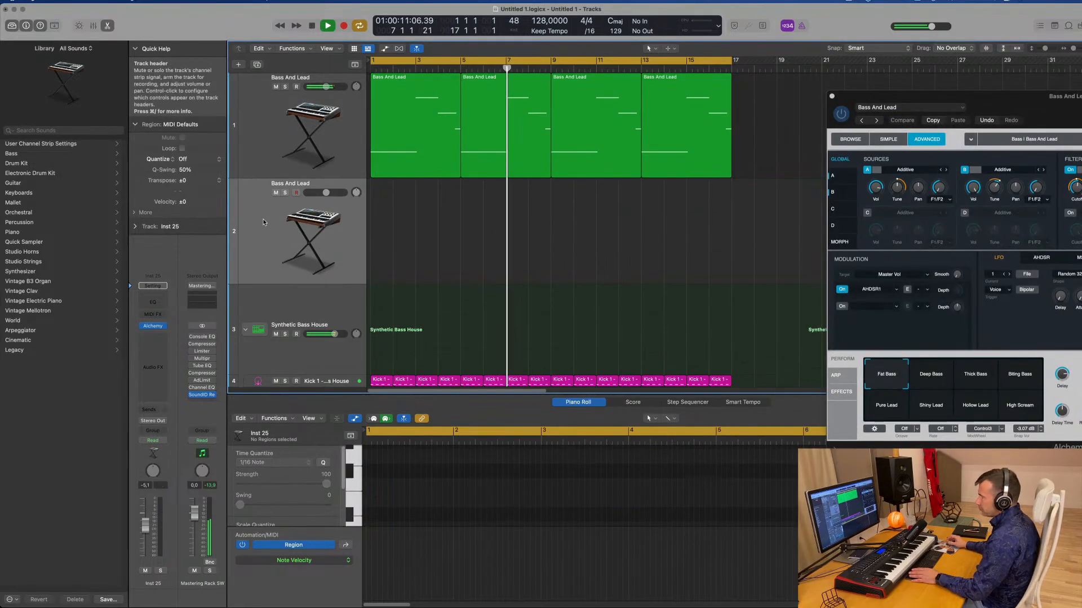
click(153, 326)
drag(577, 126, 686, 120)
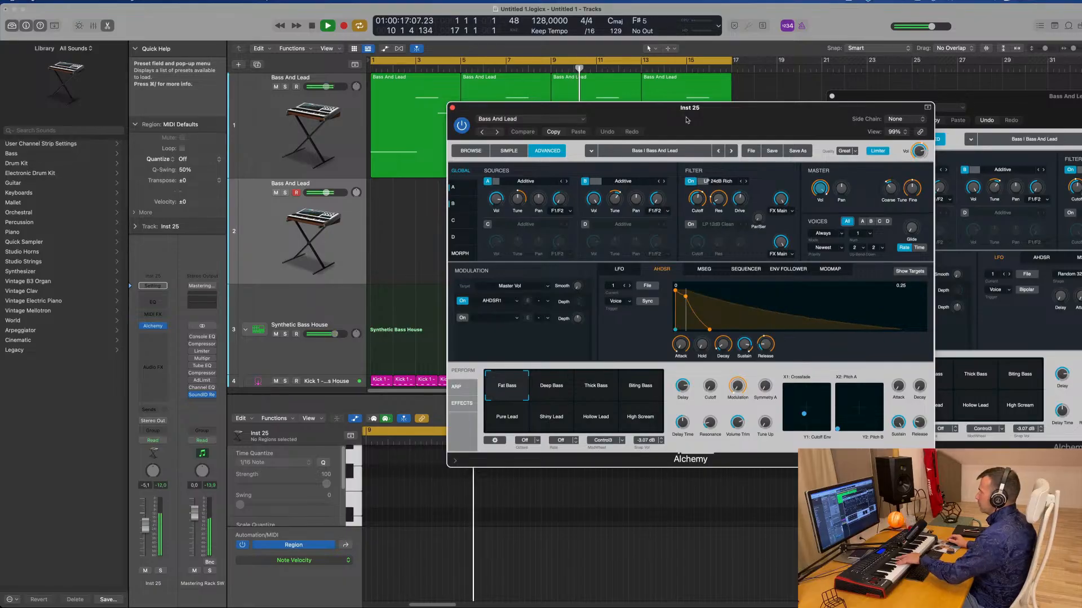
Step: Browse Alchemy's Pads category on the new track and load the Gliding Through Space preset
click(517, 119)
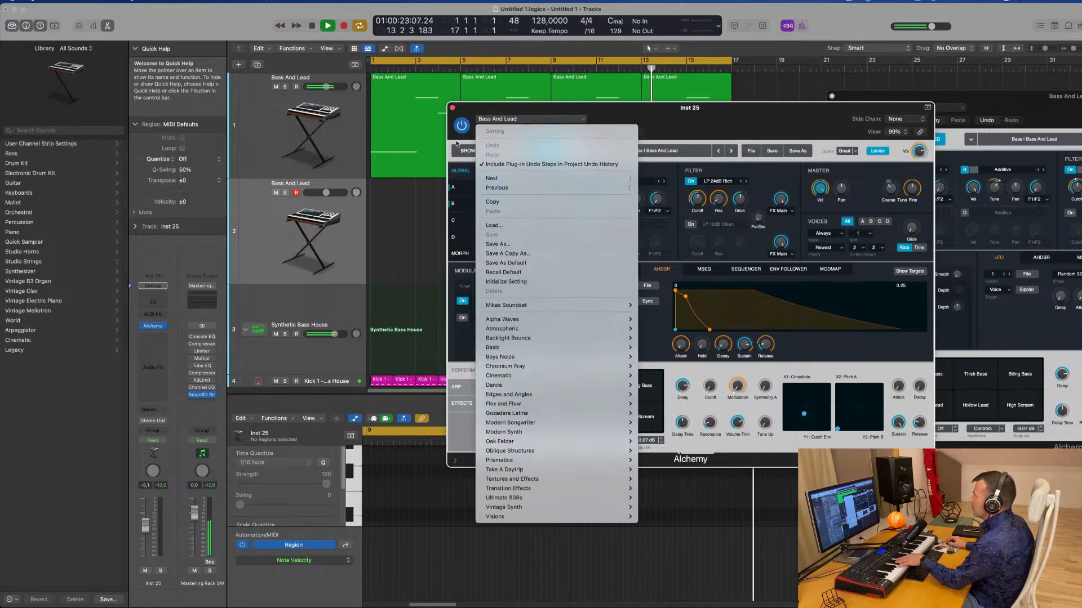
click(457, 162)
click(468, 153)
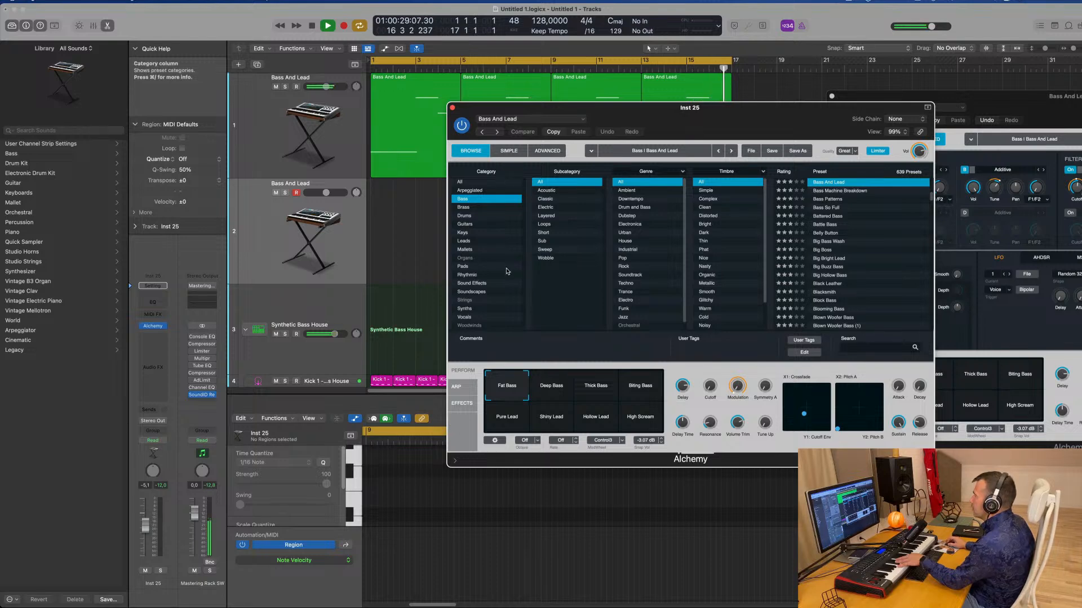
click(462, 266)
scroll(843, 247, down, 10)
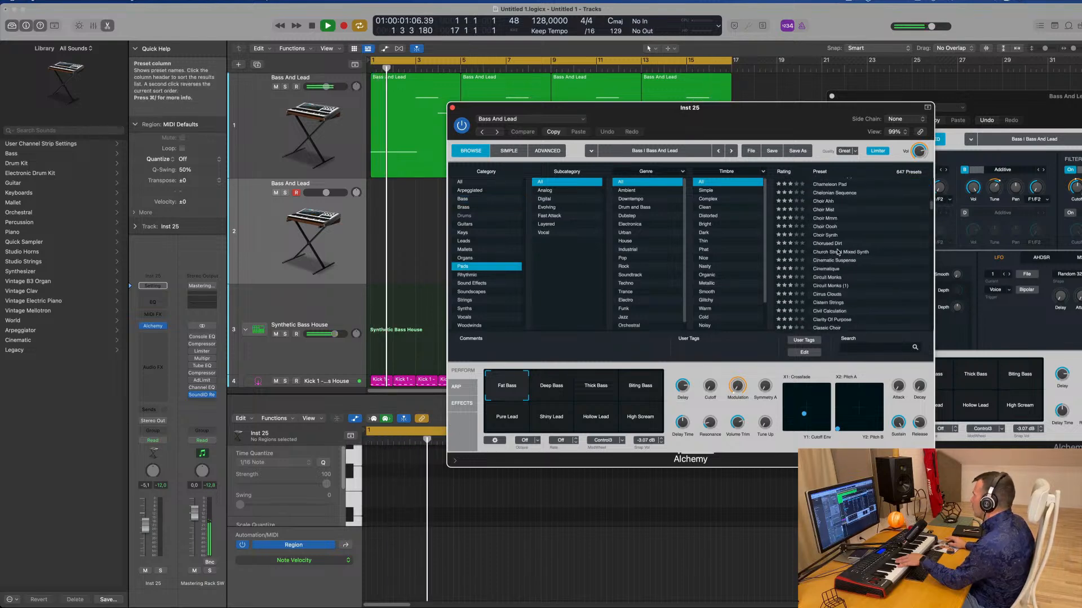
scroll(843, 248, down, 8)
click(836, 267)
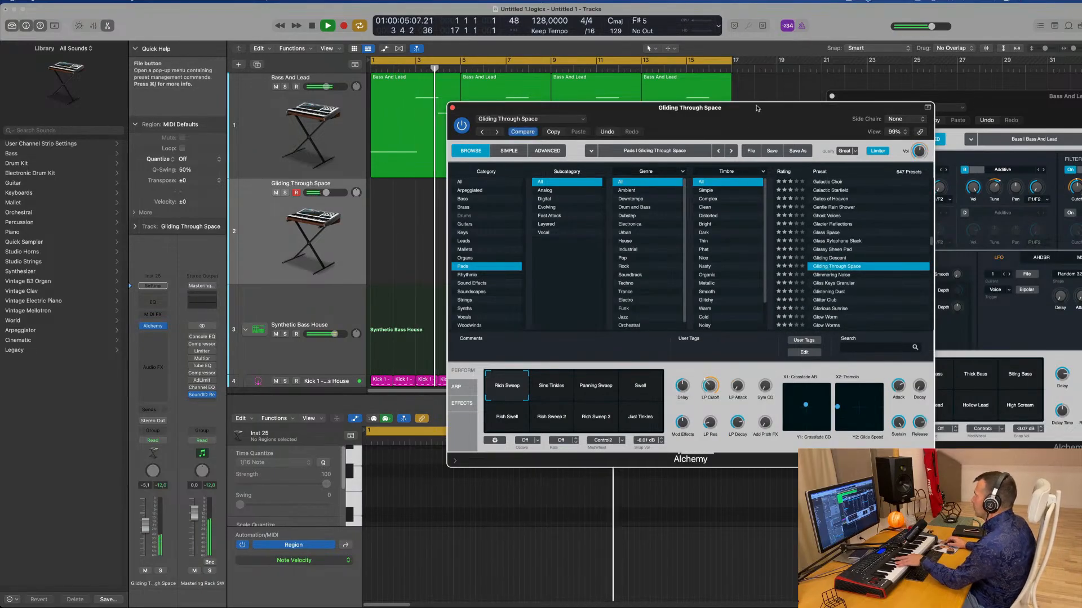
Step: Audition the Sine Tinkles and Panning Sweep snapshots and raise the pad track's volume to -1.7 dB
drag(765, 104, 745, 141)
click(528, 431)
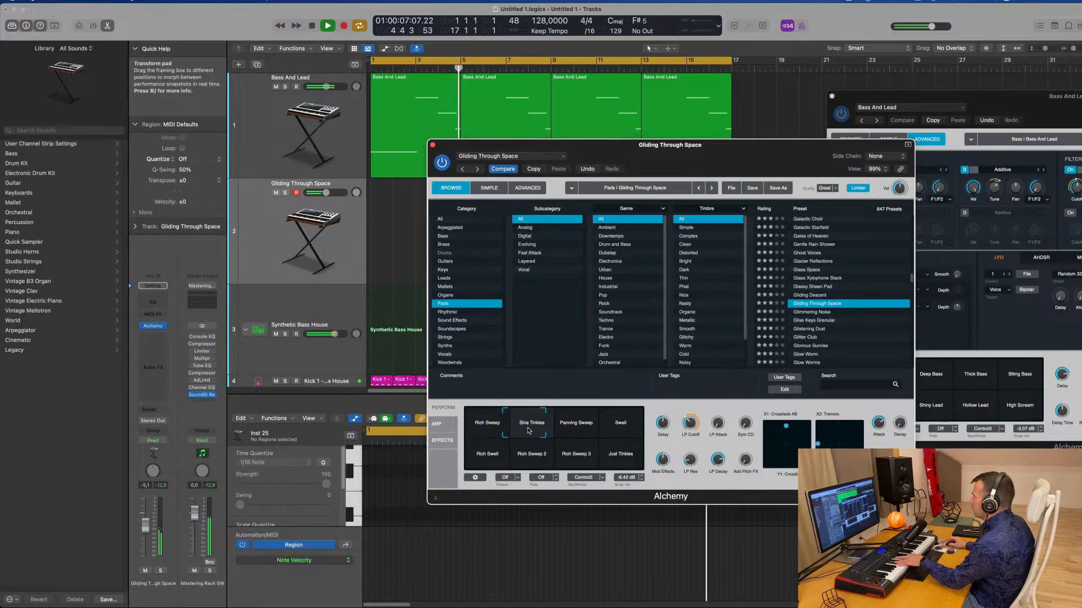
click(575, 429)
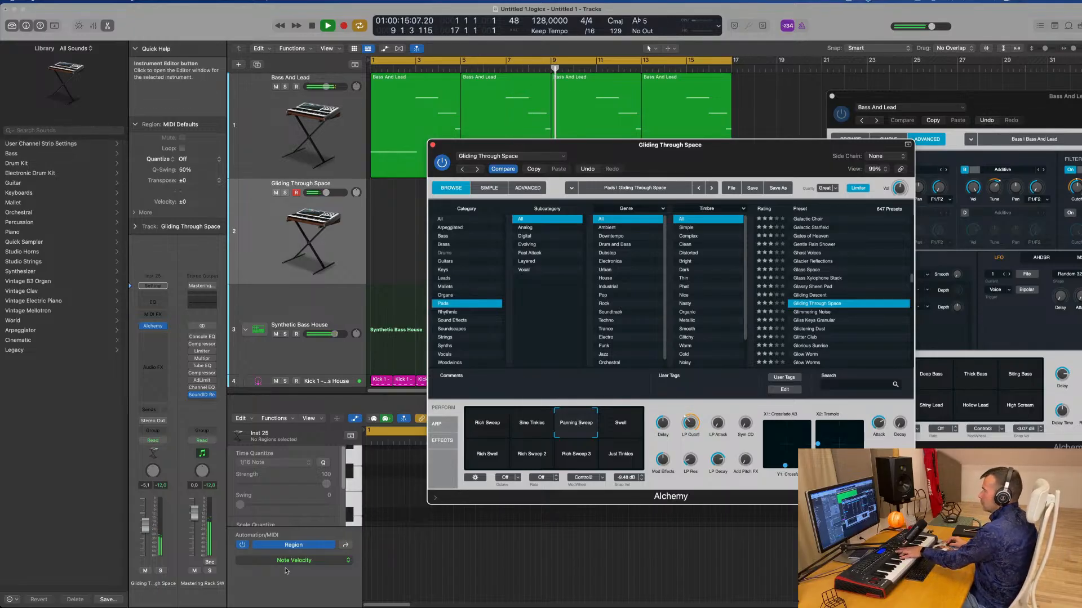
drag(145, 526, 146, 517)
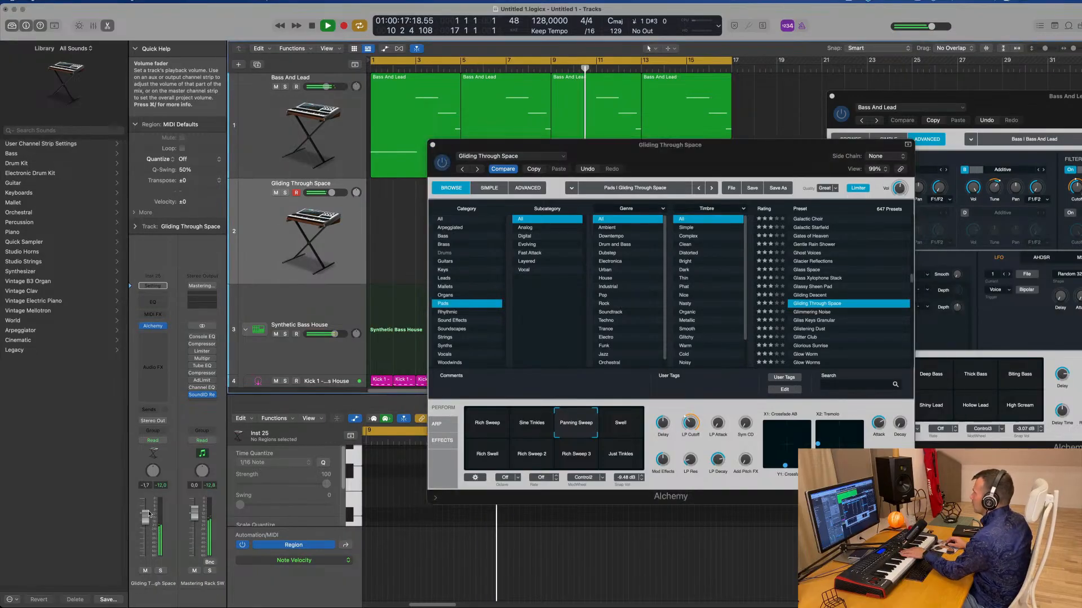
Step: Load the Glimmering Noise preset and record a four-bar part over bars 5 to 8
click(825, 313)
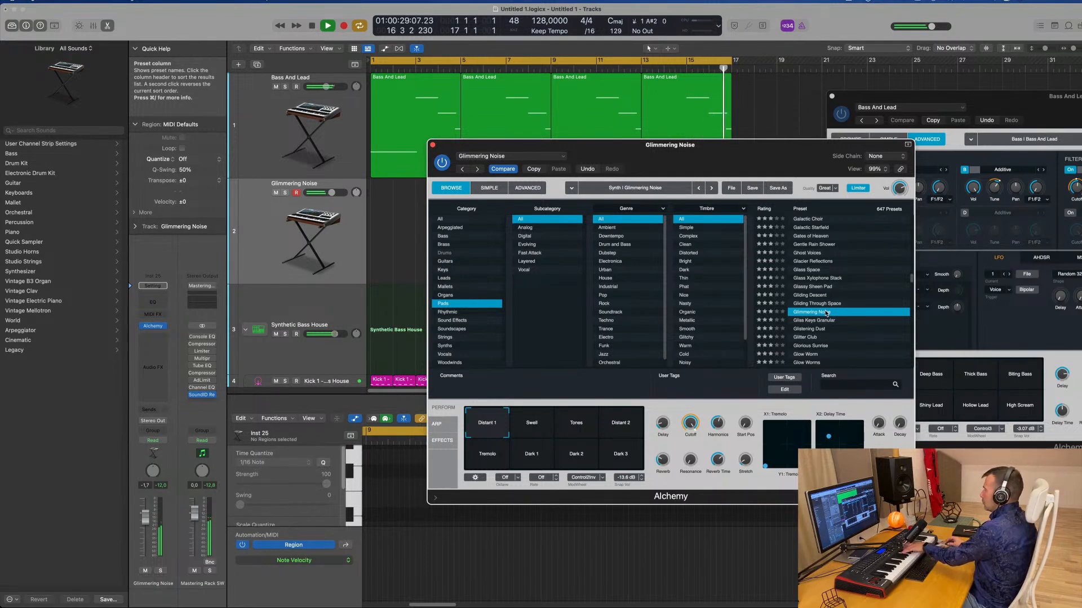
key(r)
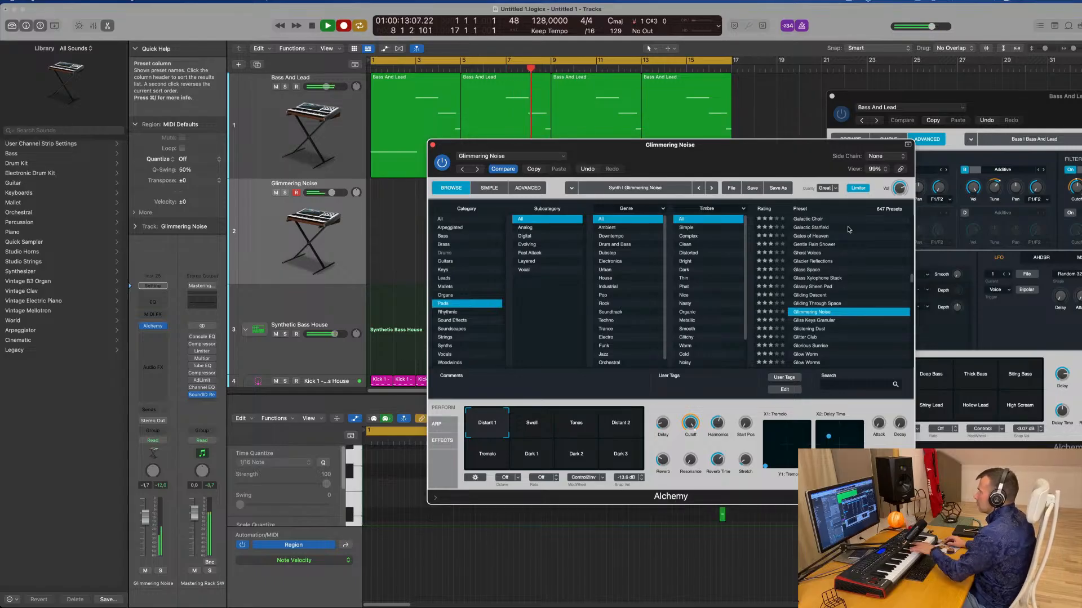
drag(696, 145, 1063, 122)
key(space)
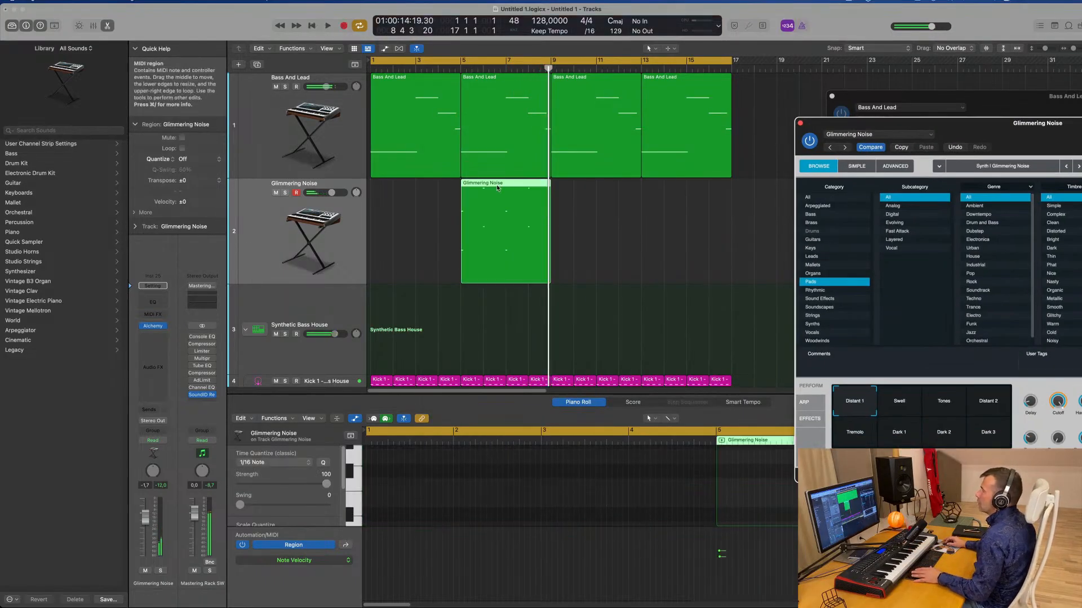
Step: Move the Glimmering Noise region to bar 1 and align one of its late opening notes with the bar's start
drag(527, 270, 436, 270)
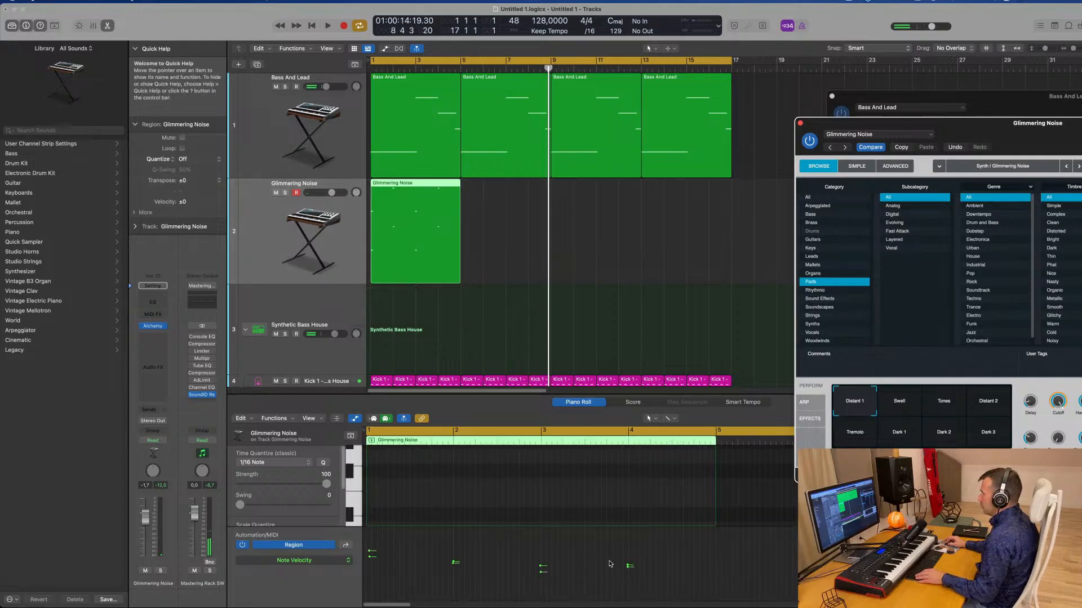
scroll(509, 476, up, 4)
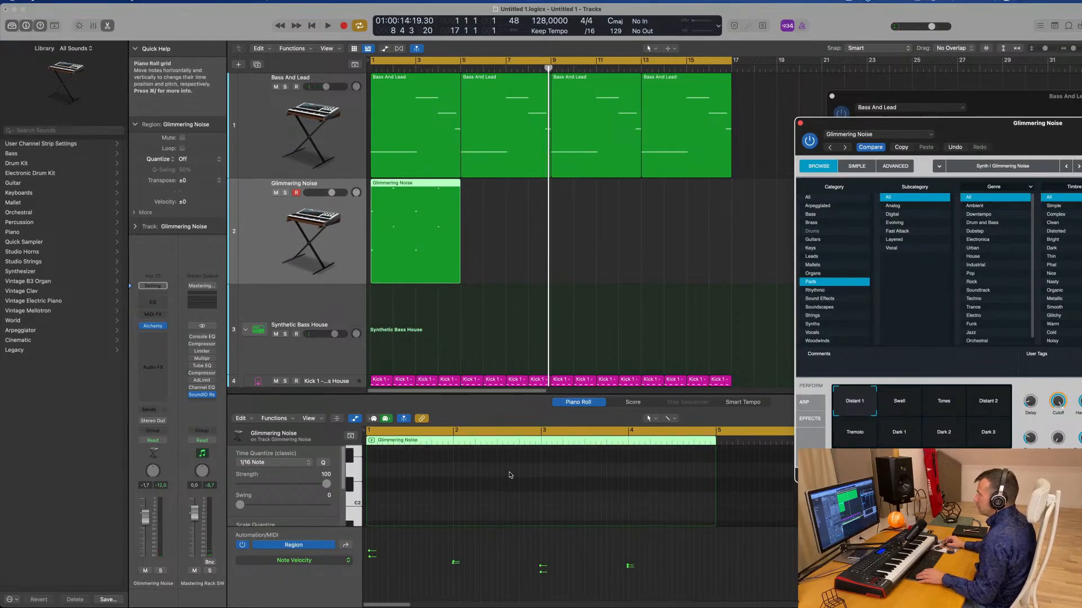
scroll(509, 476, down, 3)
click(503, 480)
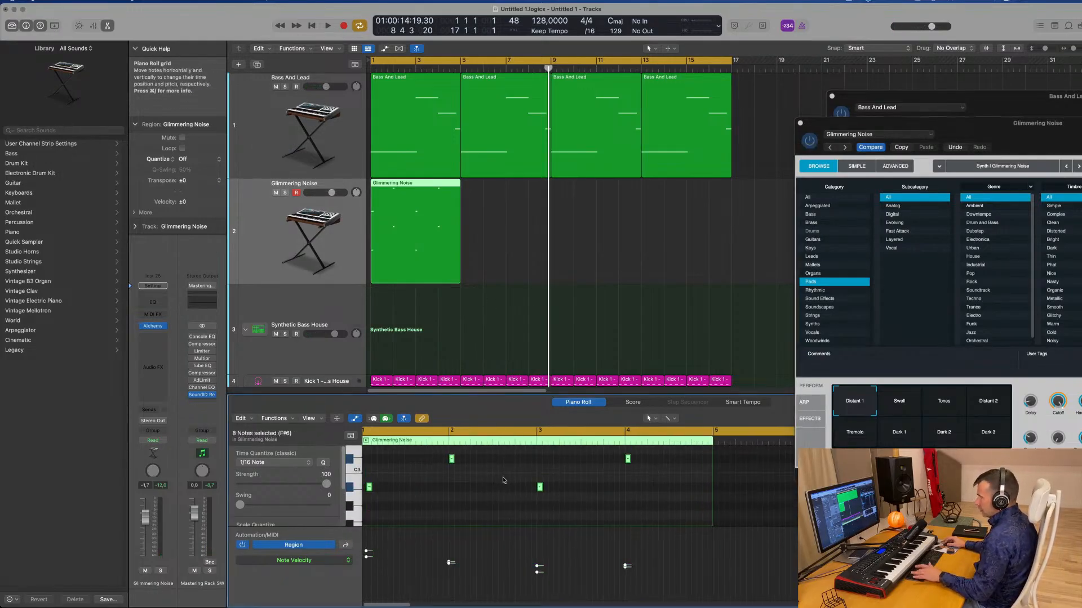
scroll(411, 499, right, 3)
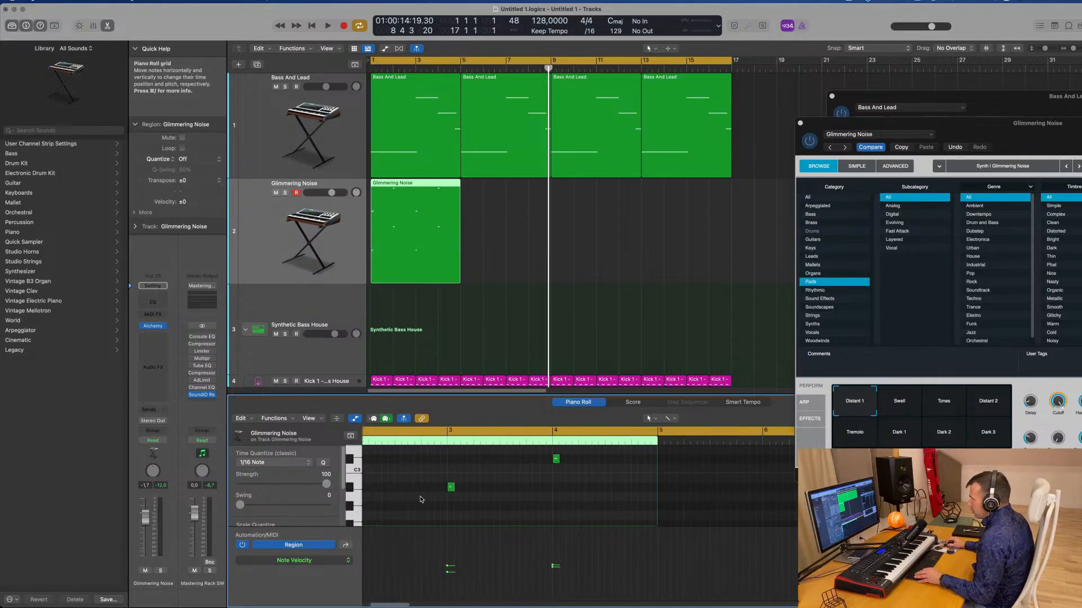
scroll(421, 489, left, 5)
drag(416, 481, 370, 495)
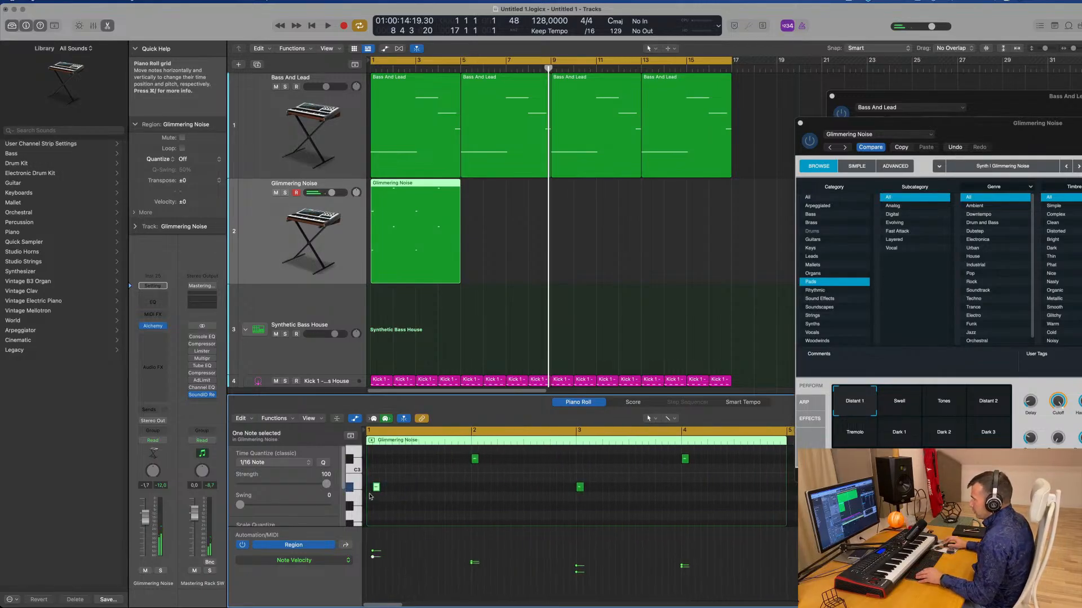
scroll(372, 493, down, 2)
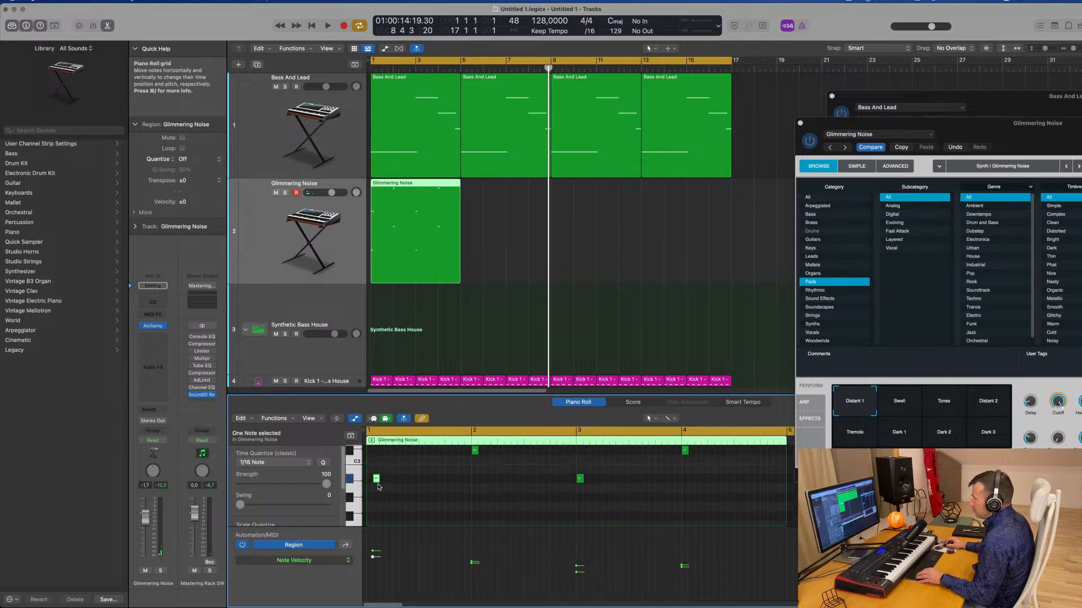
drag(376, 479, 370, 480)
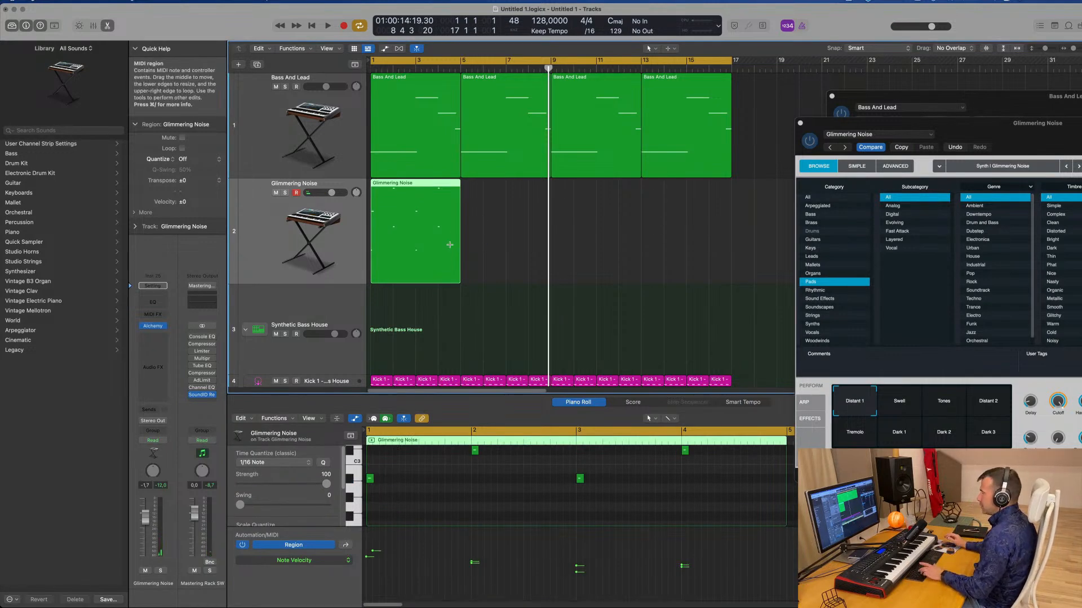
Step: Repeat the Glimmering Noise region three times so that it fills the 16-bar cycle
key(super+r)
key(super+r)
key(super+r)
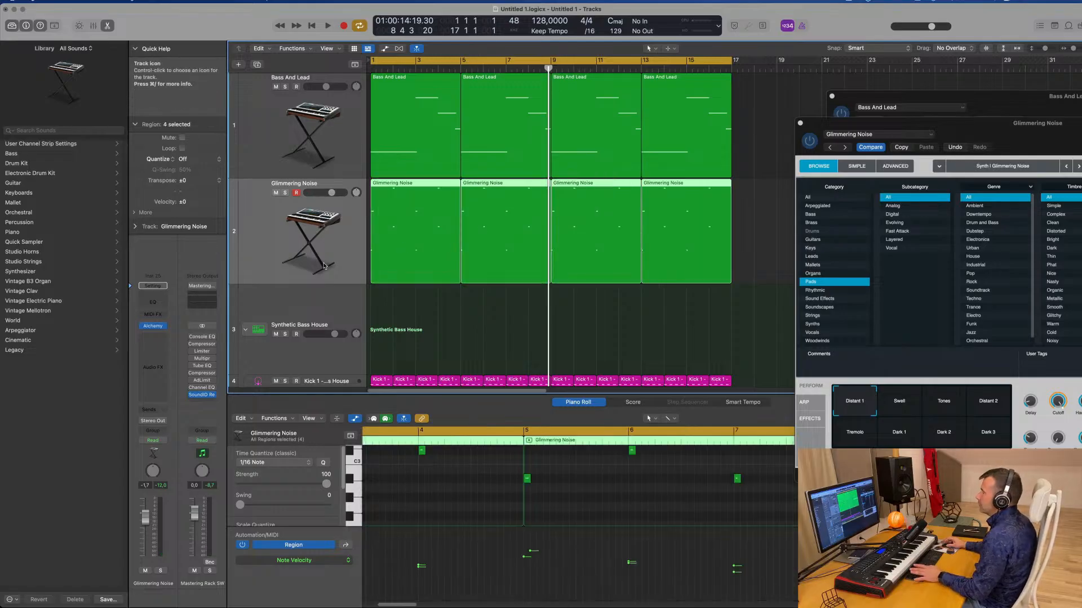
Step: Restart playback and lower the Glimmering Noise track's volume to -3.2 dB
key(space)
key(space)
key(space)
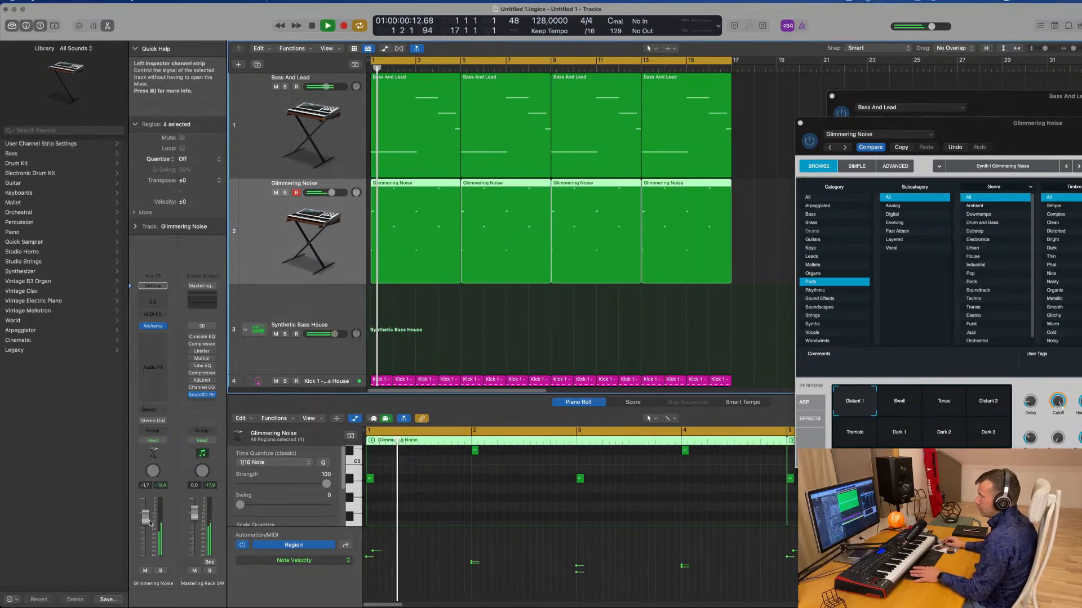
drag(149, 522, 150, 528)
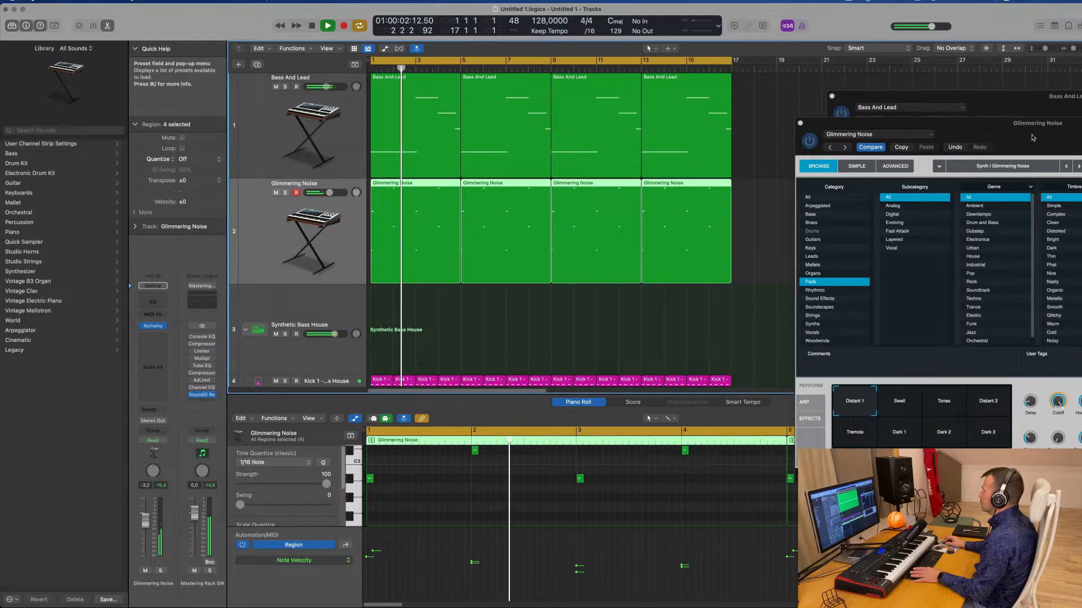
Step: Audition Glimmering Noise's Swell and Tones snapshots during playback and choose Distant 2
drag(1033, 137, 710, 206)
click(582, 491)
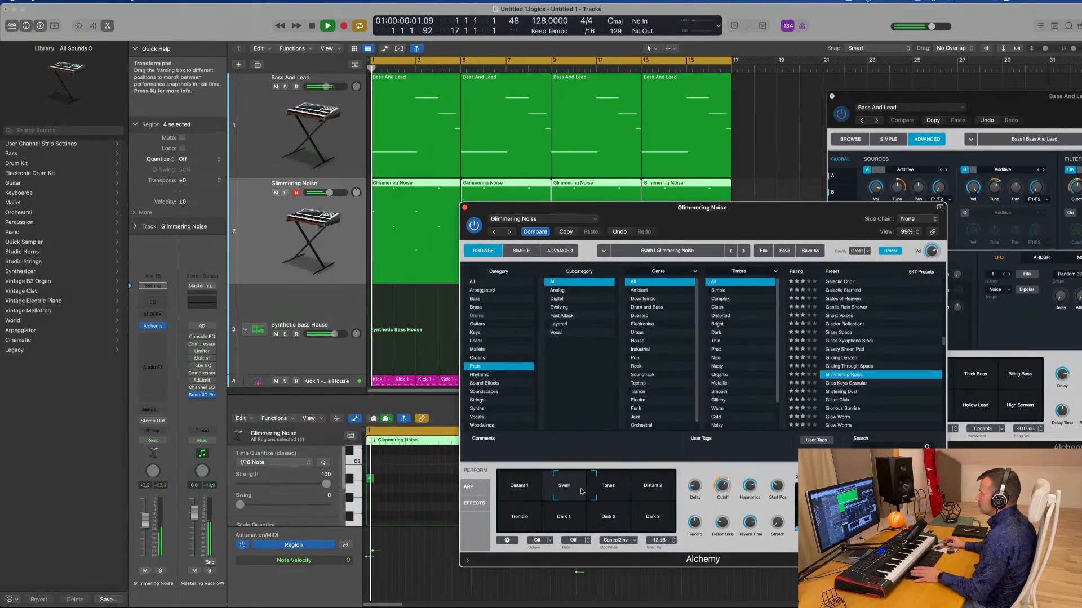
click(615, 492)
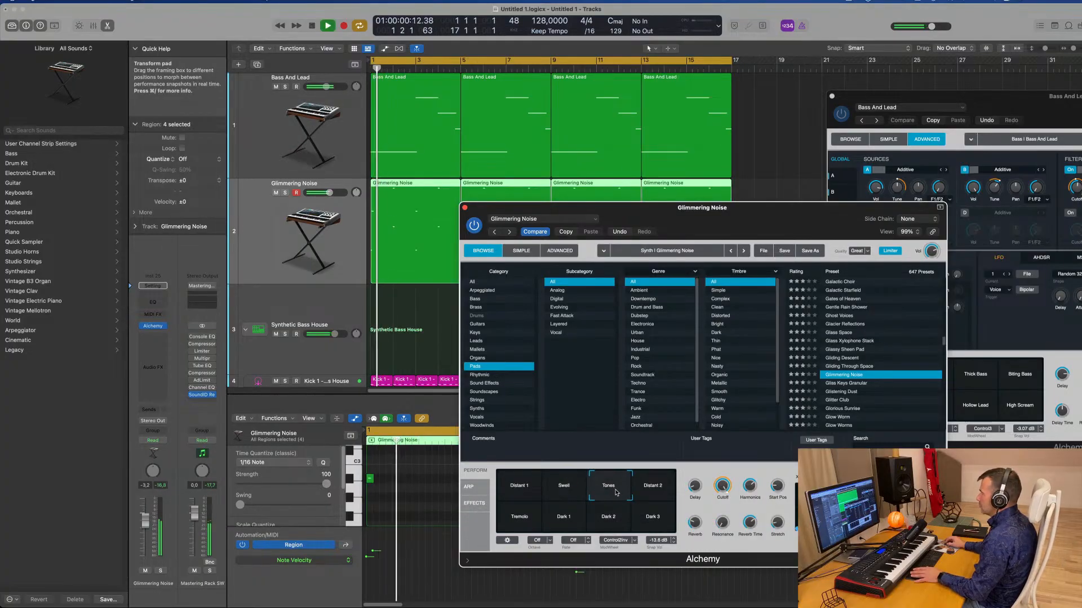
click(649, 493)
key(Return)
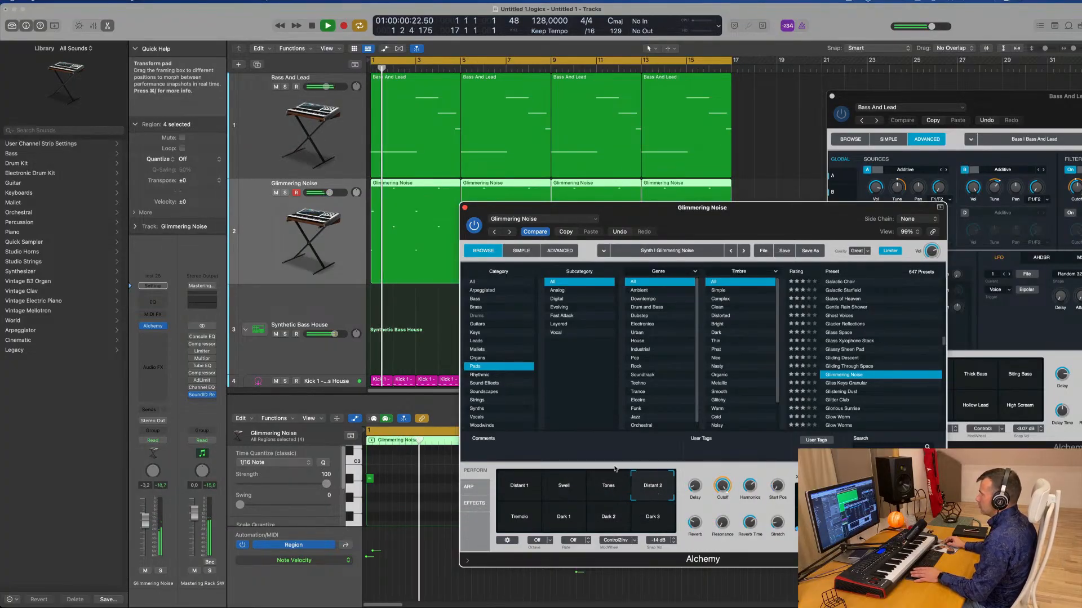
Step: Align the lower opening note of the first Glimmering Noise region with the start of bar 1
scroll(386, 482, up, 5)
drag(393, 491, 380, 509)
key(space)
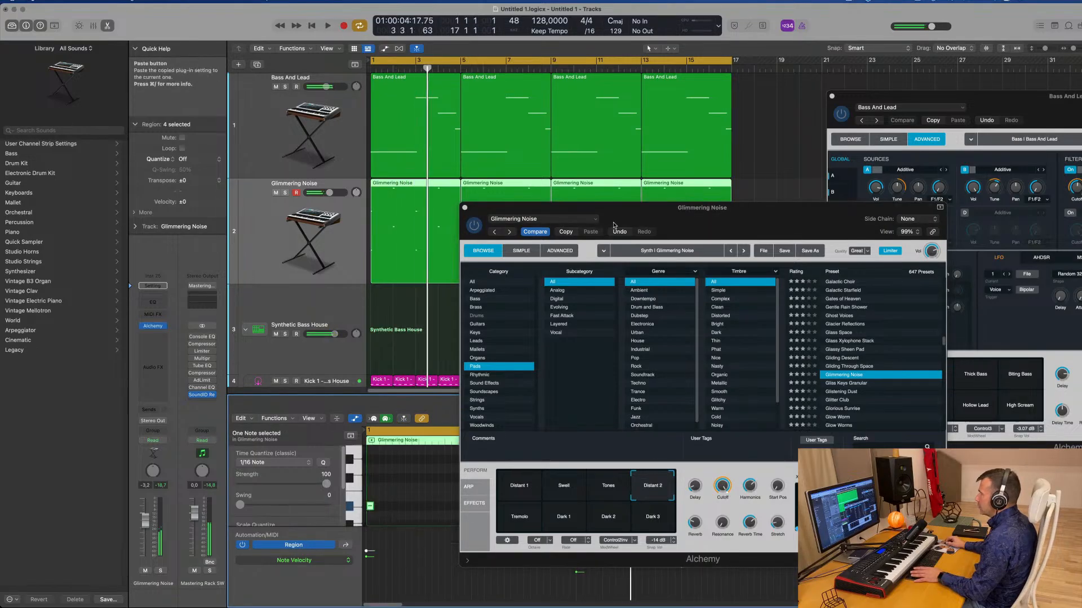
Step: Restart playback and delete the three repeated Glimmering Noise regions, keeping only the first one
drag(614, 225, 900, 211)
key(space)
drag(735, 193, 543, 240)
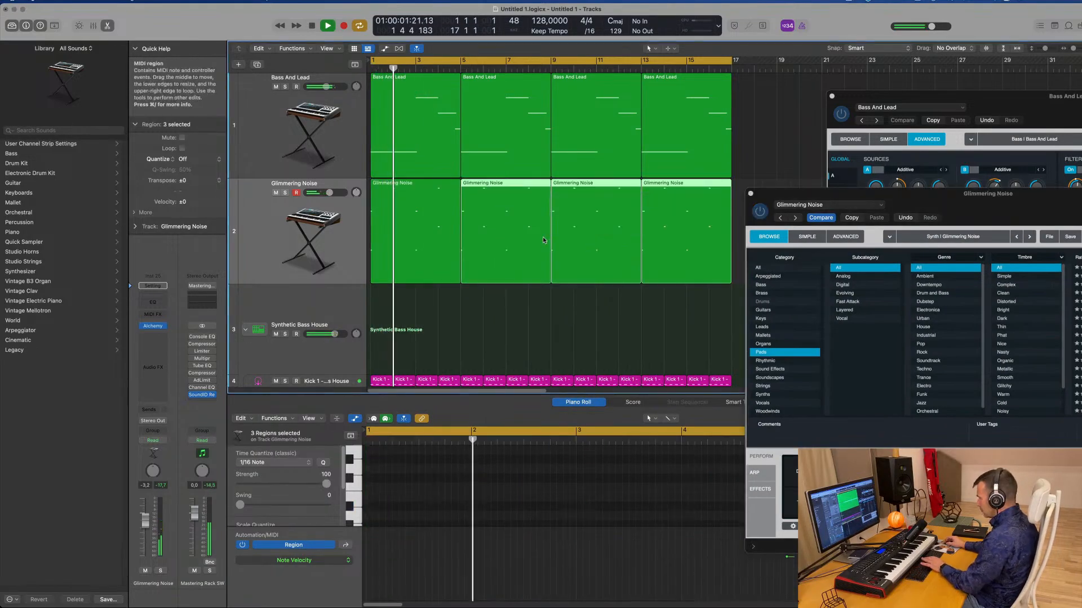
key(Delete)
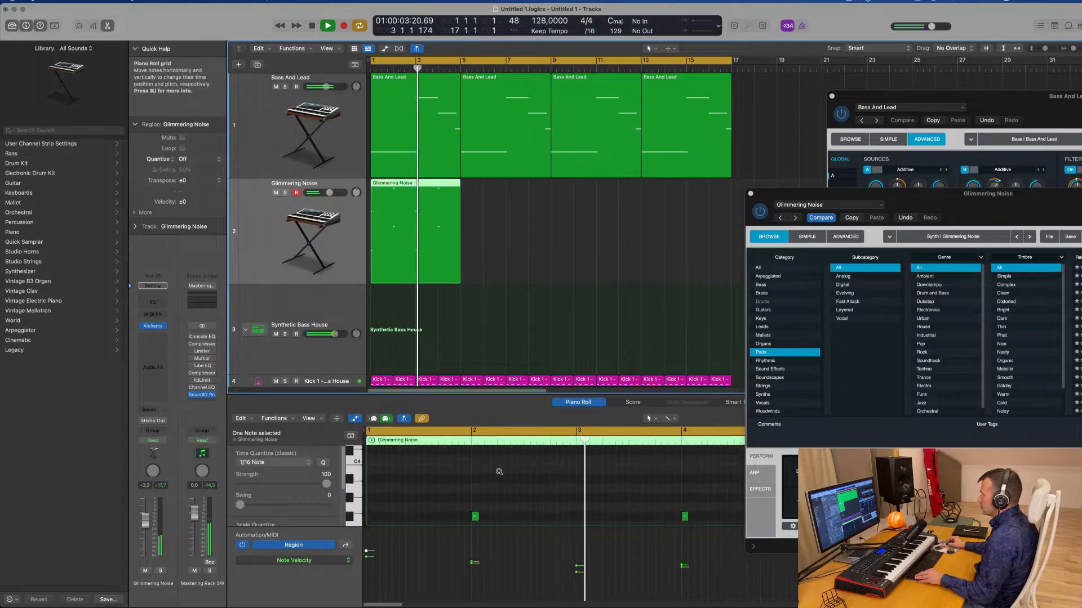
Step: Stop playback and repeat the corrected first Glimmering Noise region three times to fill the 16-bar cycle
scroll(499, 472, down, 2)
scroll(502, 475, down, 4)
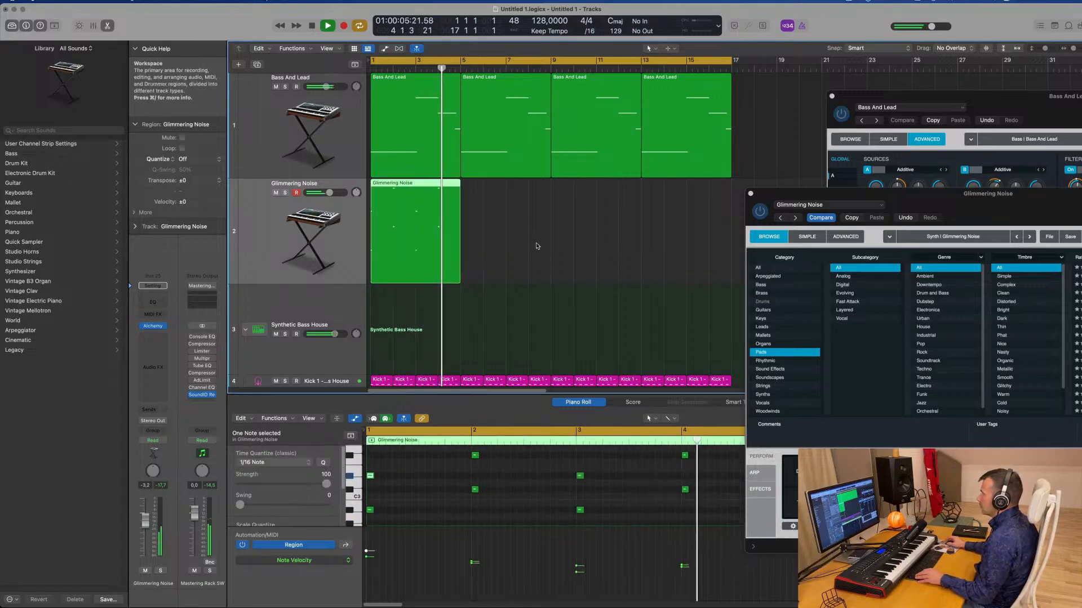
key(space)
key(super+r)
key(super+r)
key(super+r)
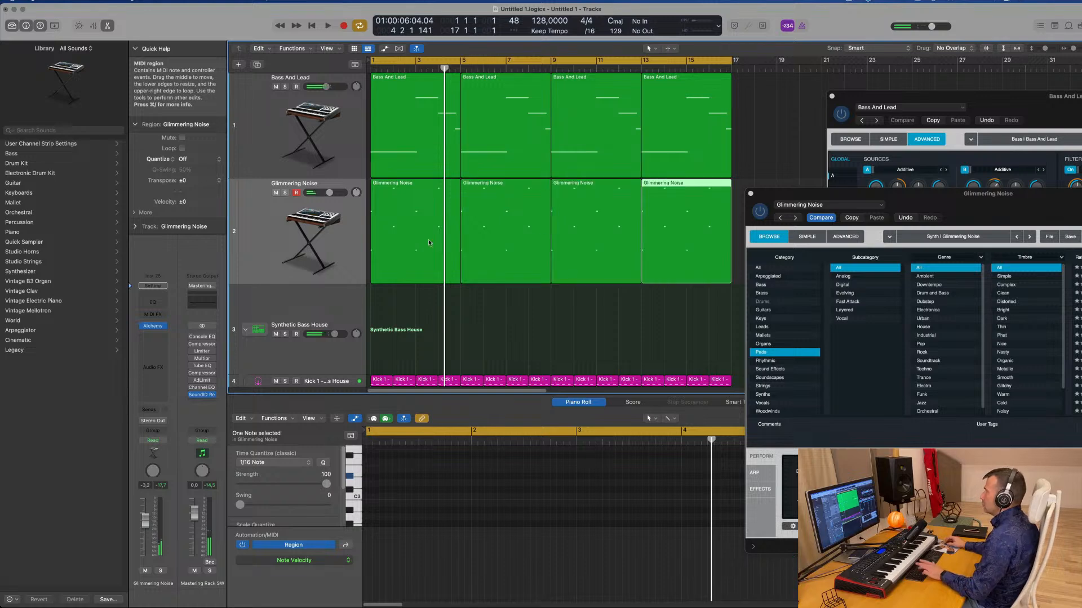
Step: Audition Glimmering Noise's Tremolo, Dark 1, Dark 2 and Dark 3 snapshots during playback and choose Tremolo
key(space)
drag(783, 194, 505, 44)
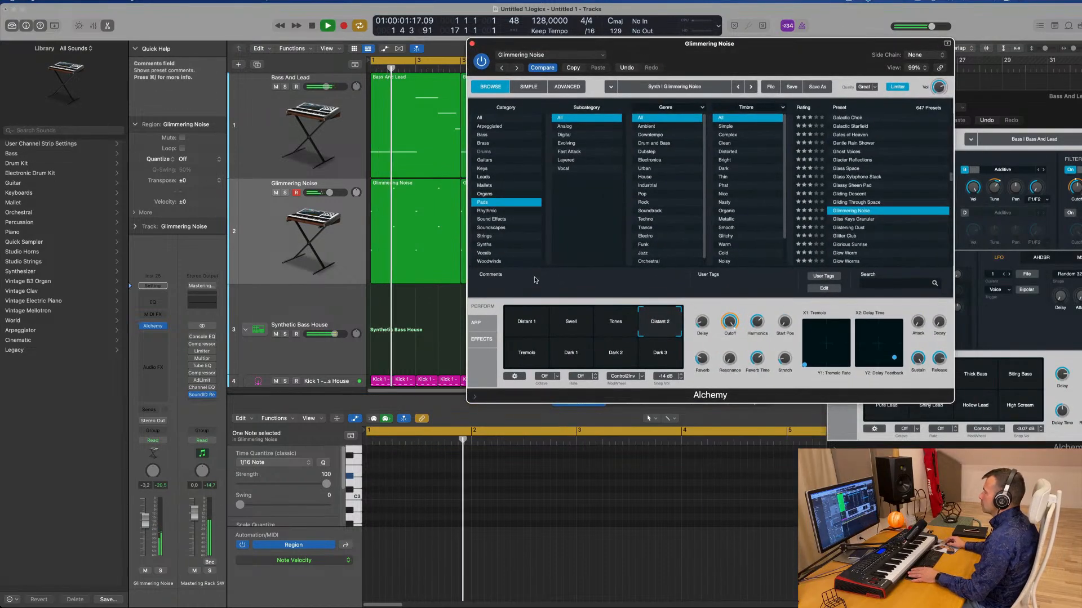
click(527, 352)
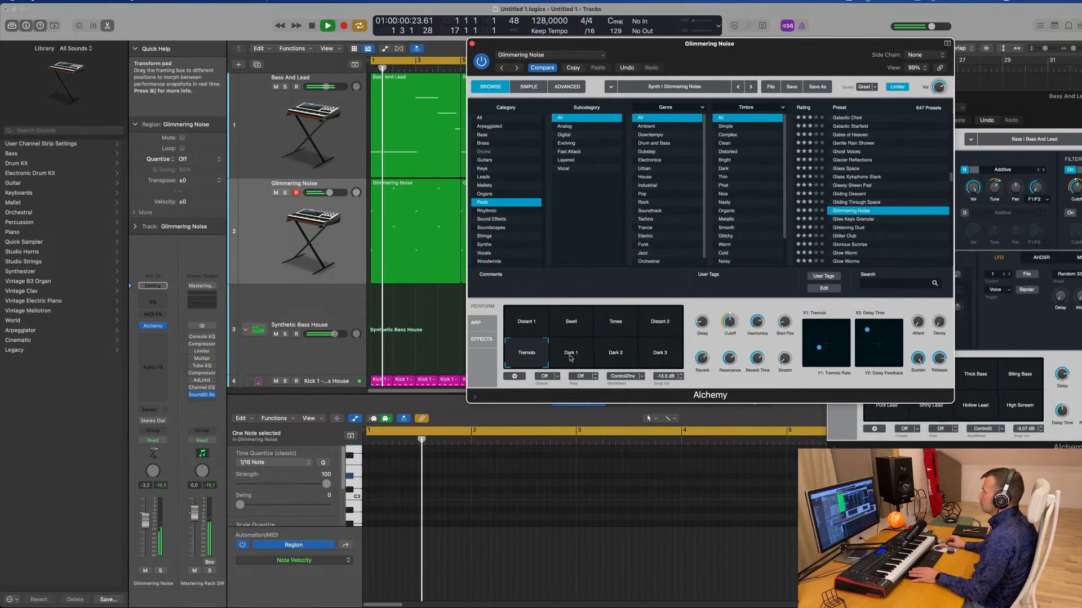
click(573, 358)
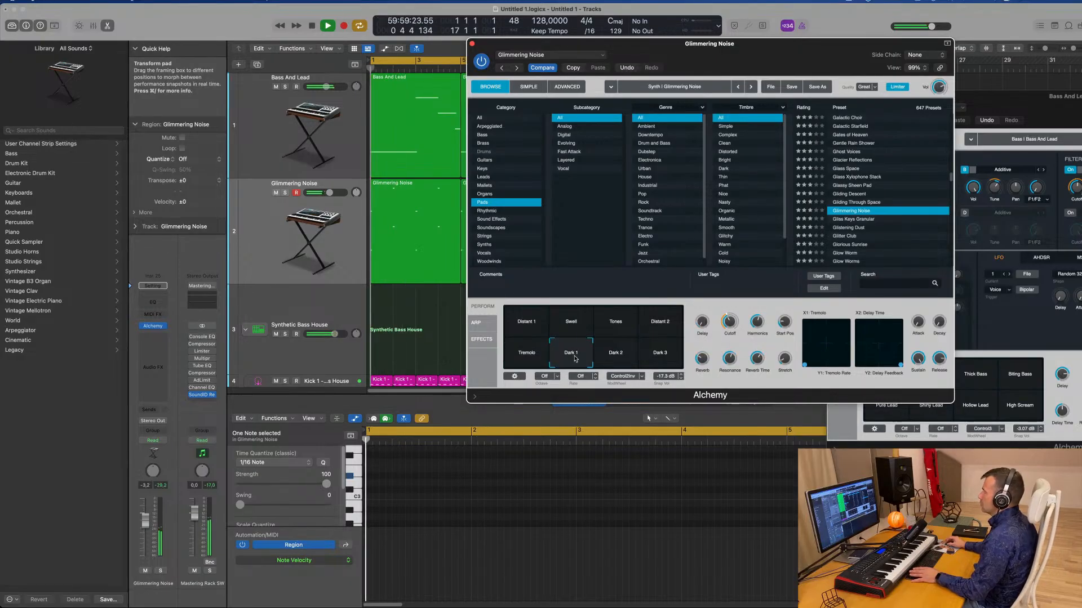
click(625, 359)
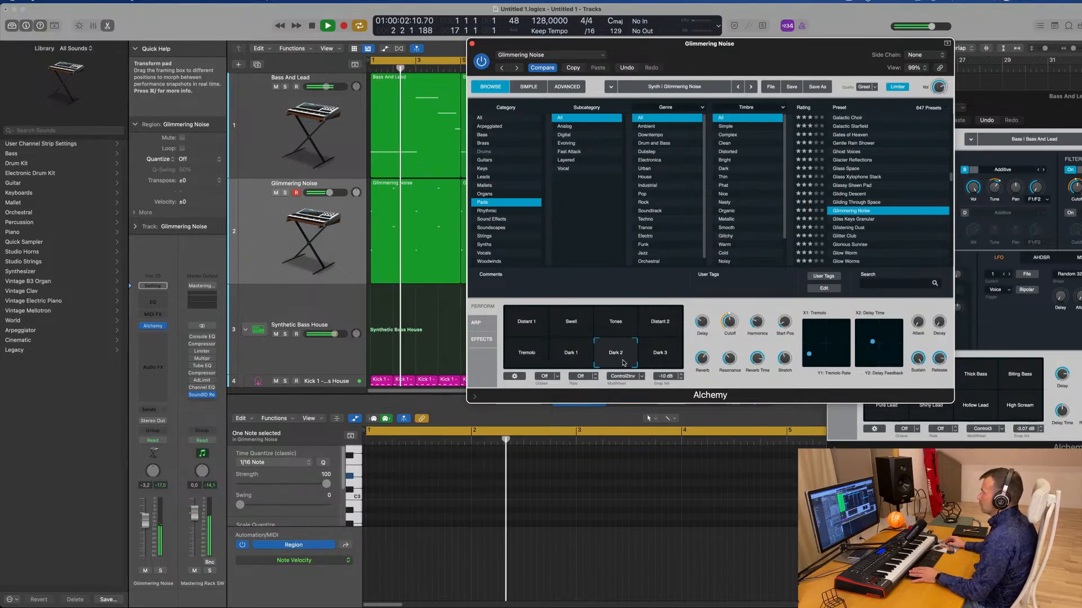
click(658, 356)
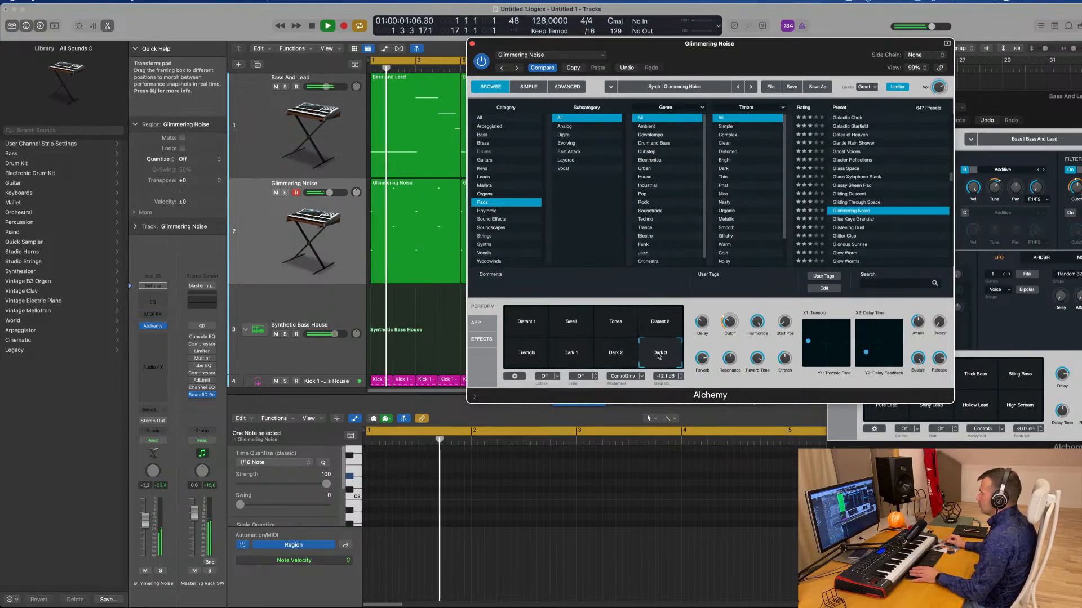
click(527, 353)
Step: Lower the Glimmering Noise track's volume to about -7.6 dB and add a send to Bus 4
drag(152, 523, 144, 539)
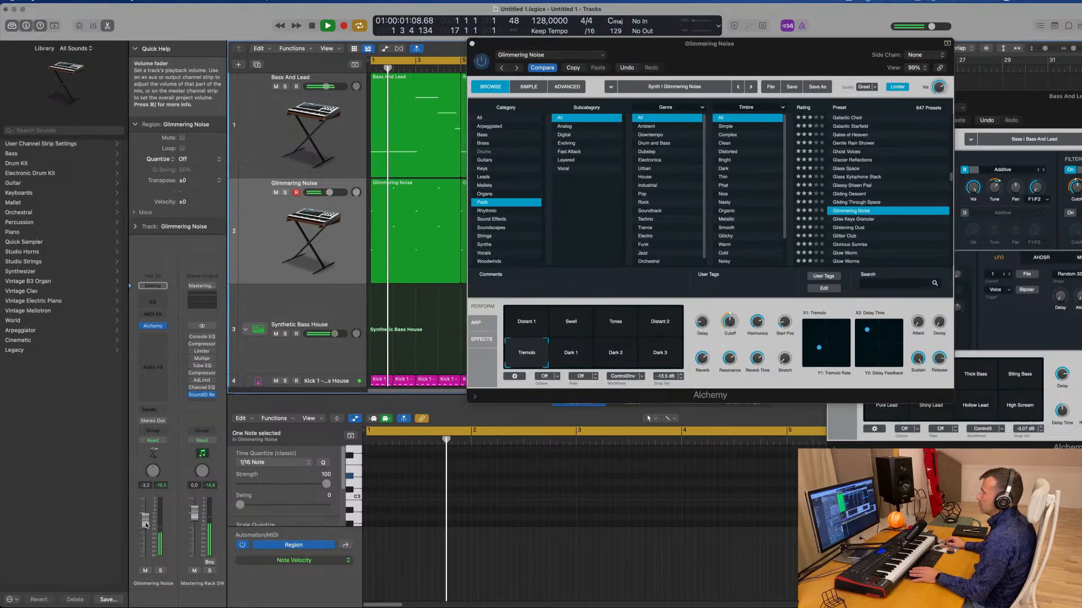
click(152, 409)
mouse_move(176, 424)
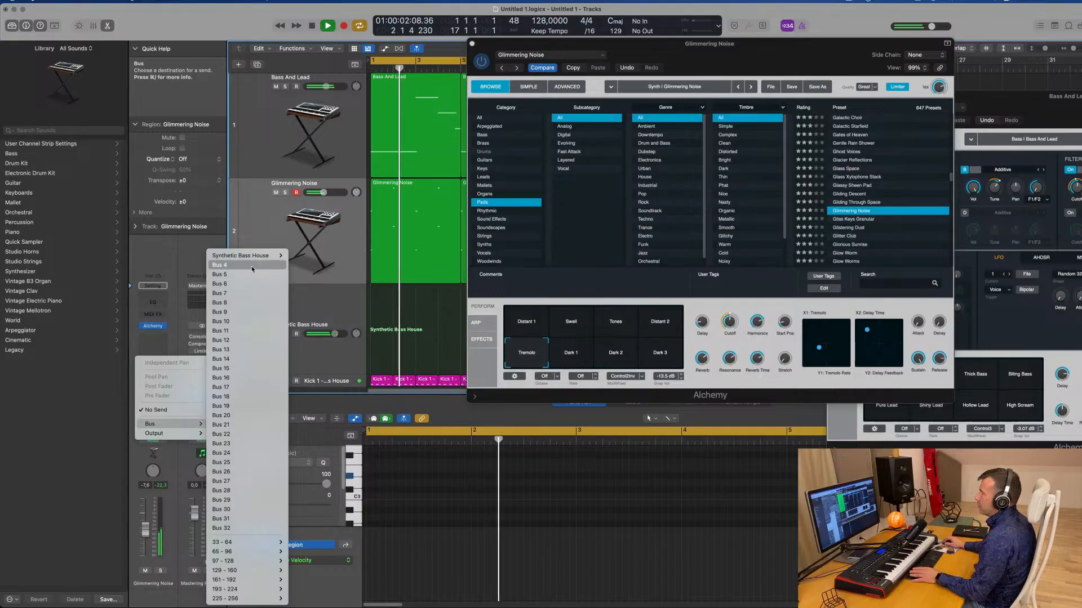
click(220, 265)
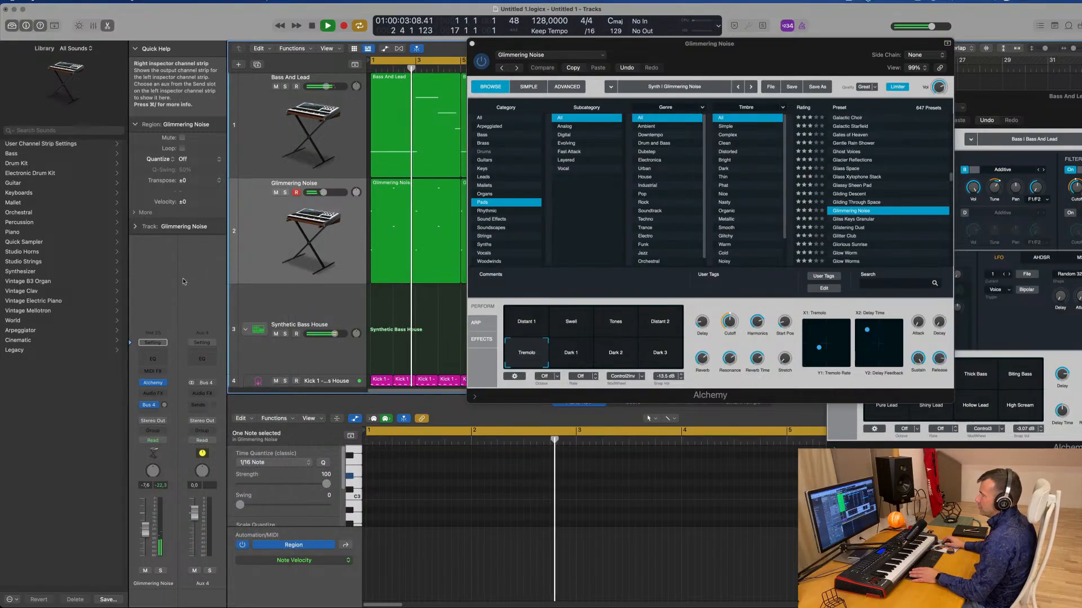
Step: Insert the SilverVerb reverb as the first audio effect on Aux 4
click(202, 392)
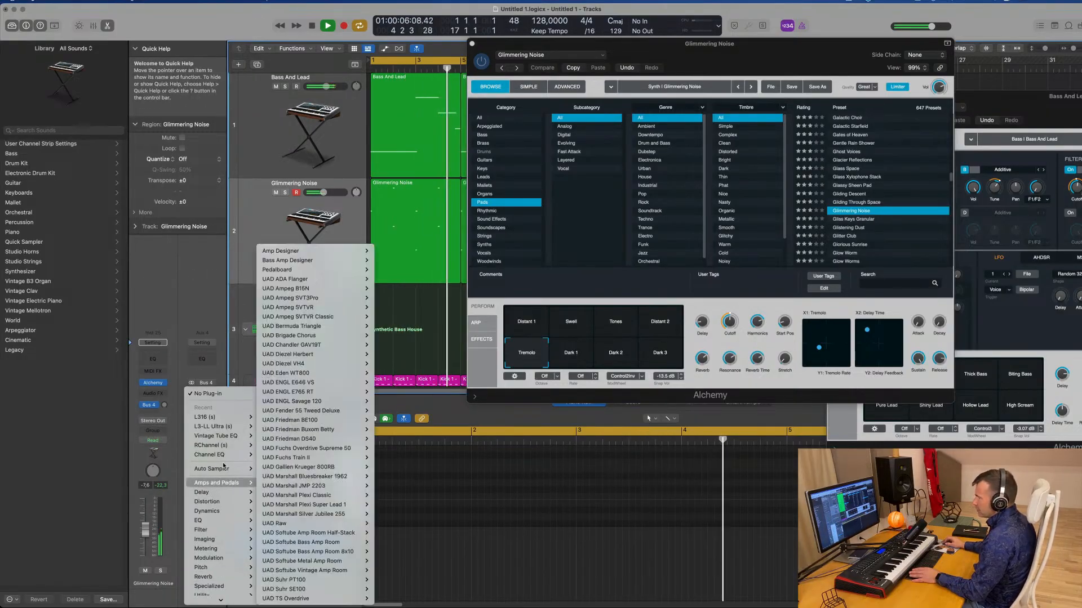
mouse_move(212, 607)
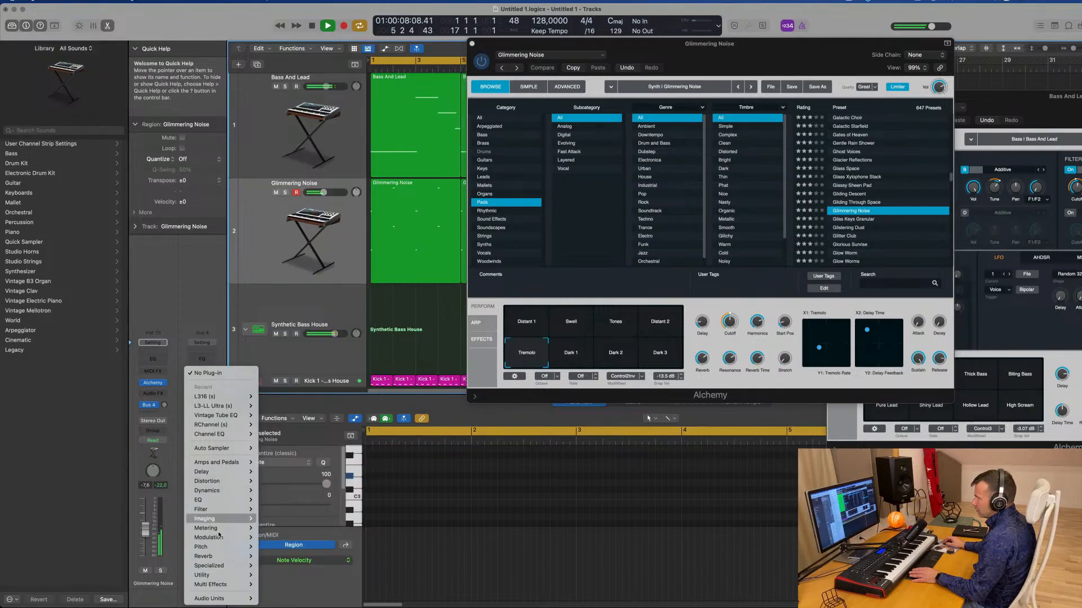
mouse_move(225, 561)
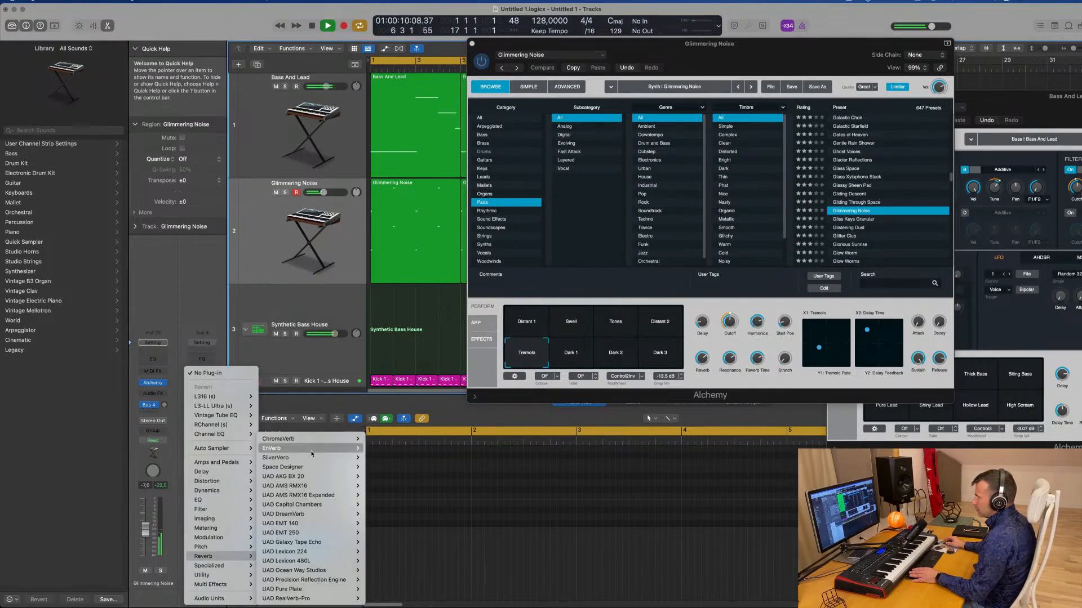
mouse_move(321, 462)
click(384, 461)
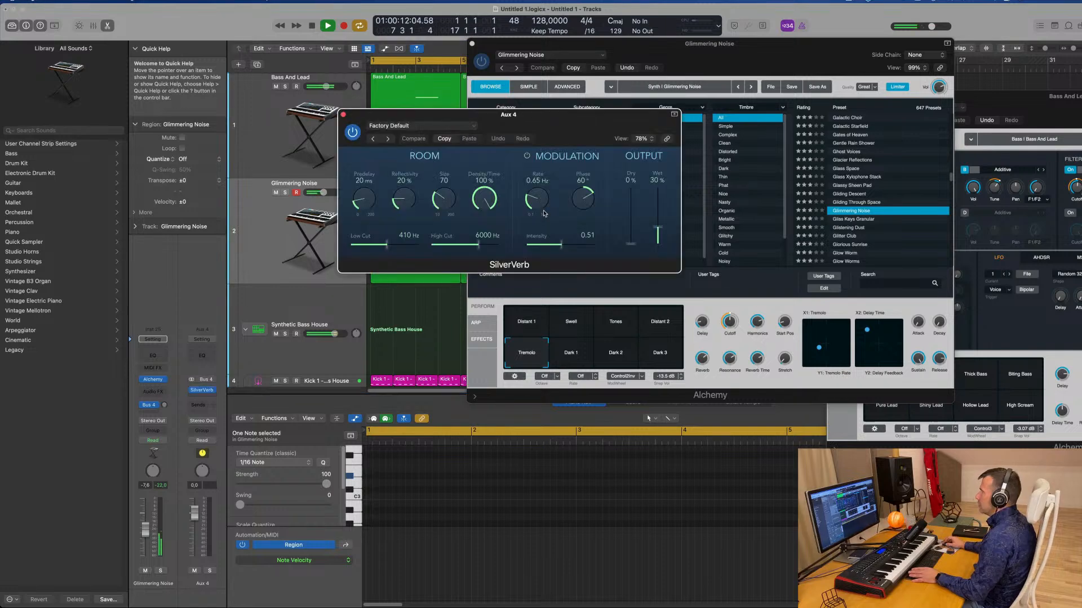
Step: Load SilverVerb's grandiose setting and raise Glimmering Noise's Bus 4 send level to about -3.6 dB
click(454, 126)
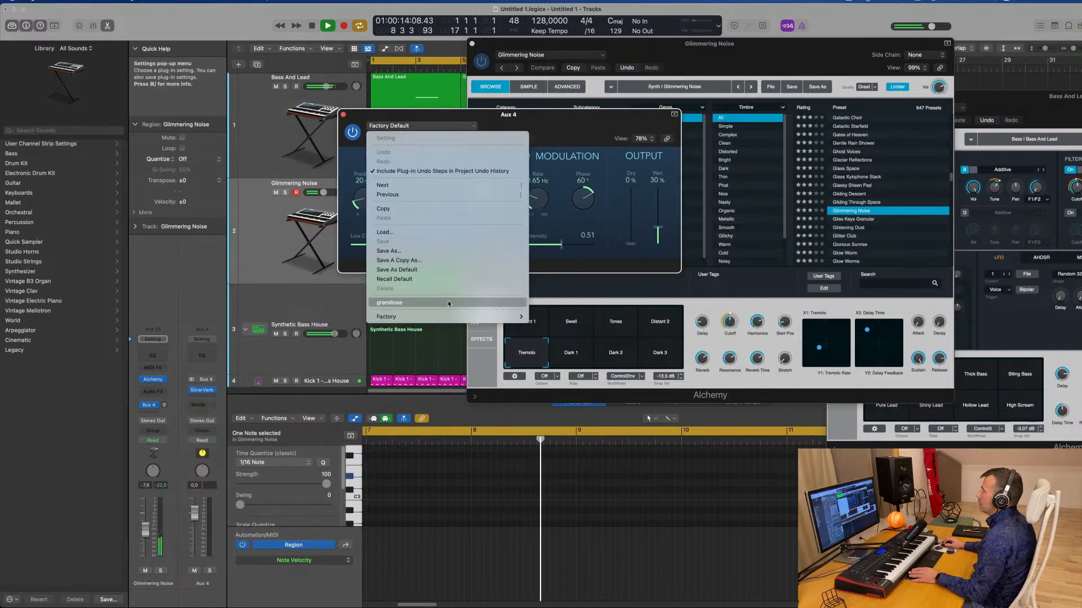
click(389, 302)
drag(551, 118, 1053, 124)
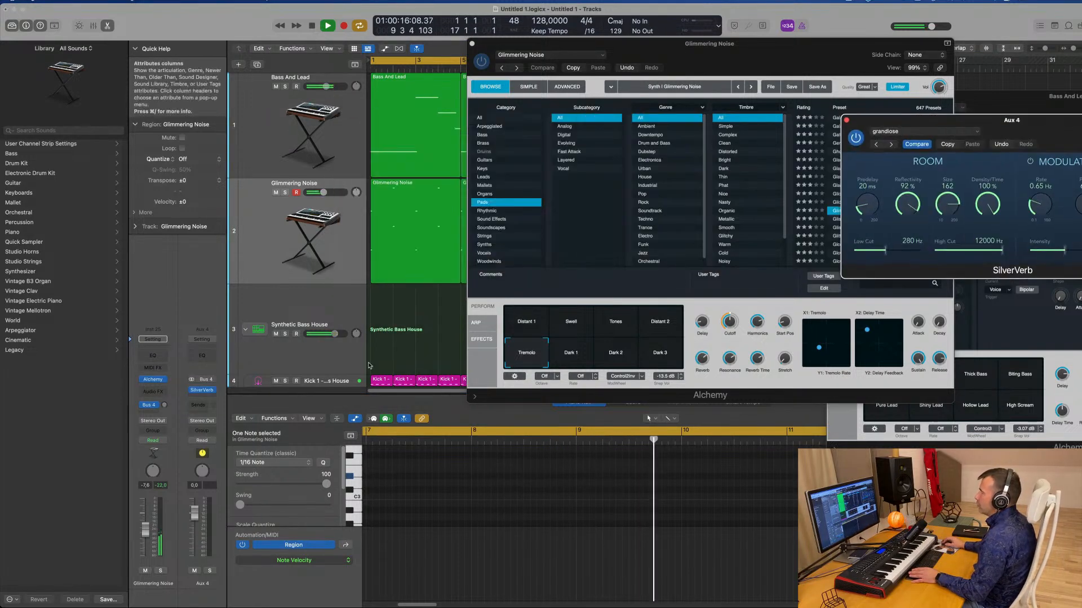
drag(164, 405, 166, 399)
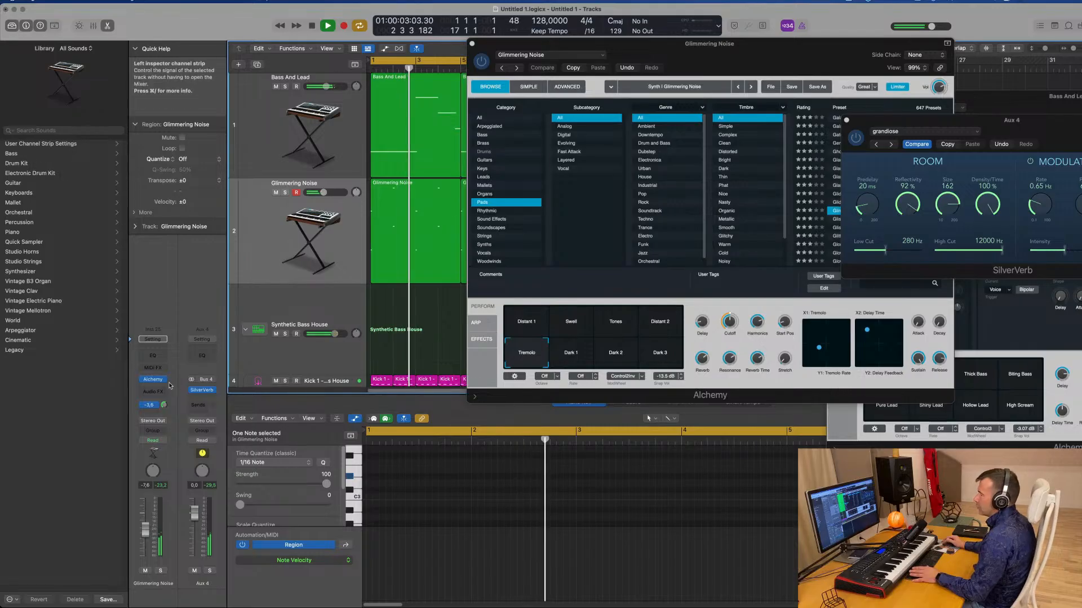
Step: Insert a Compressor after SilverVerb on Aux 4
click(206, 400)
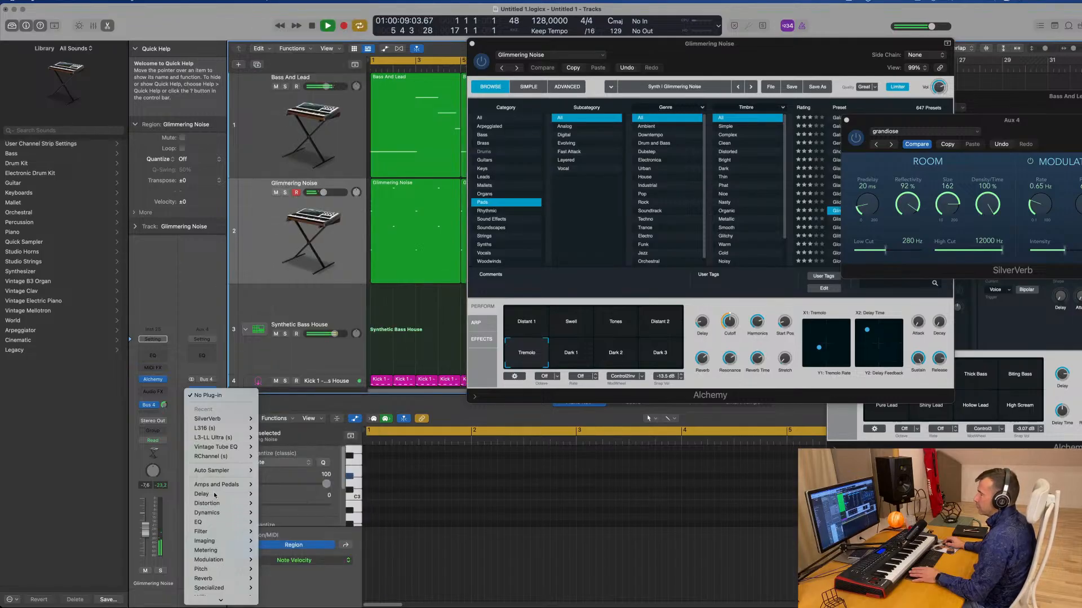
mouse_move(224, 517)
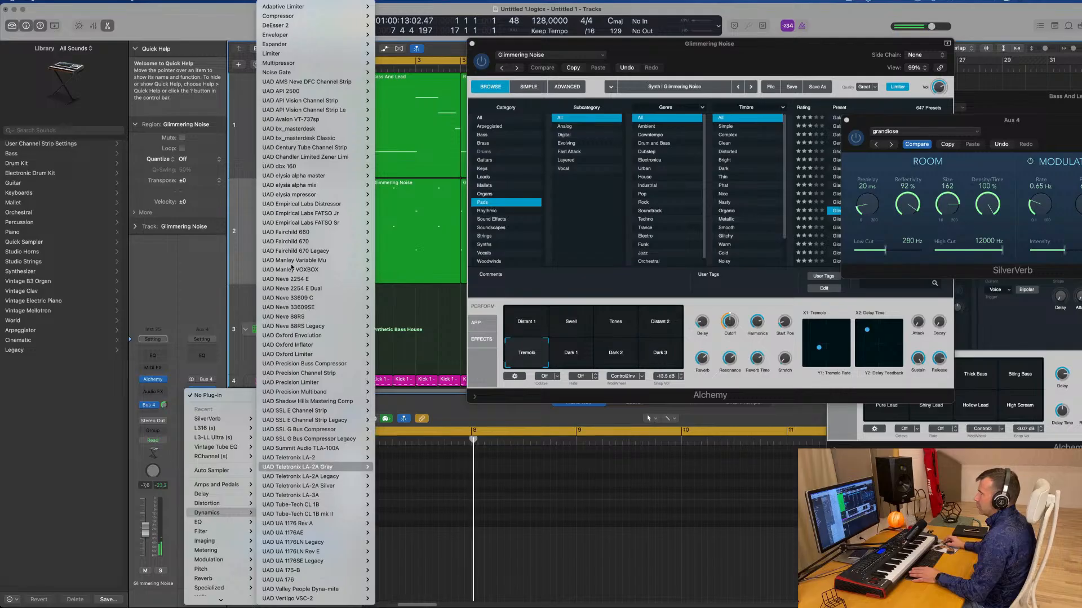
click(342, 16)
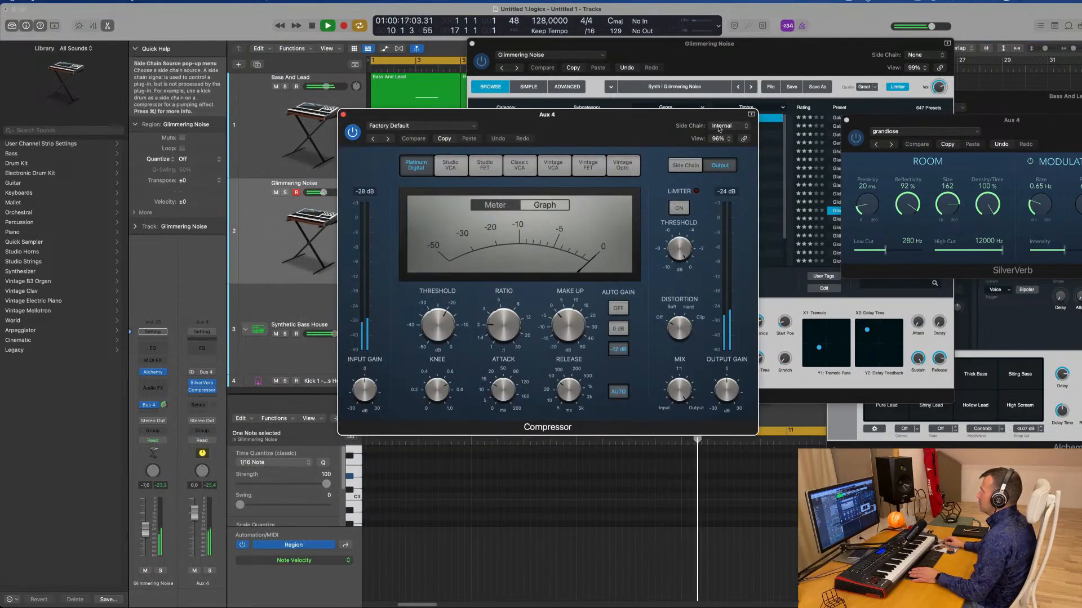
Step: Set the Aux 4 Compressor's side chain to Kick 1 - Synthetic Bass House and its threshold to -16.5 dB
click(722, 127)
mouse_move(719, 150)
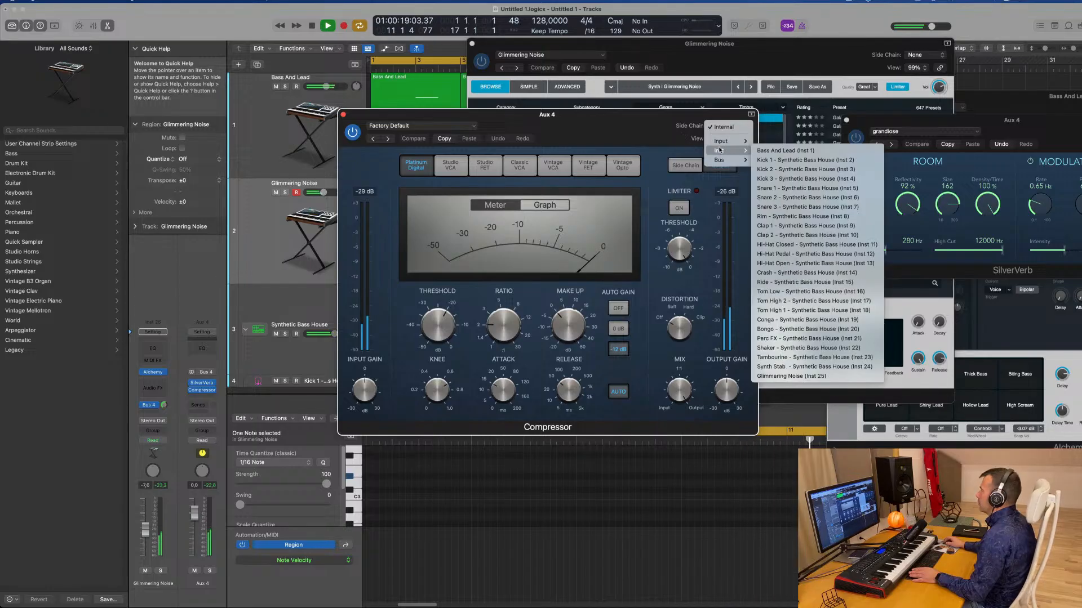
click(789, 160)
drag(623, 123, 701, 122)
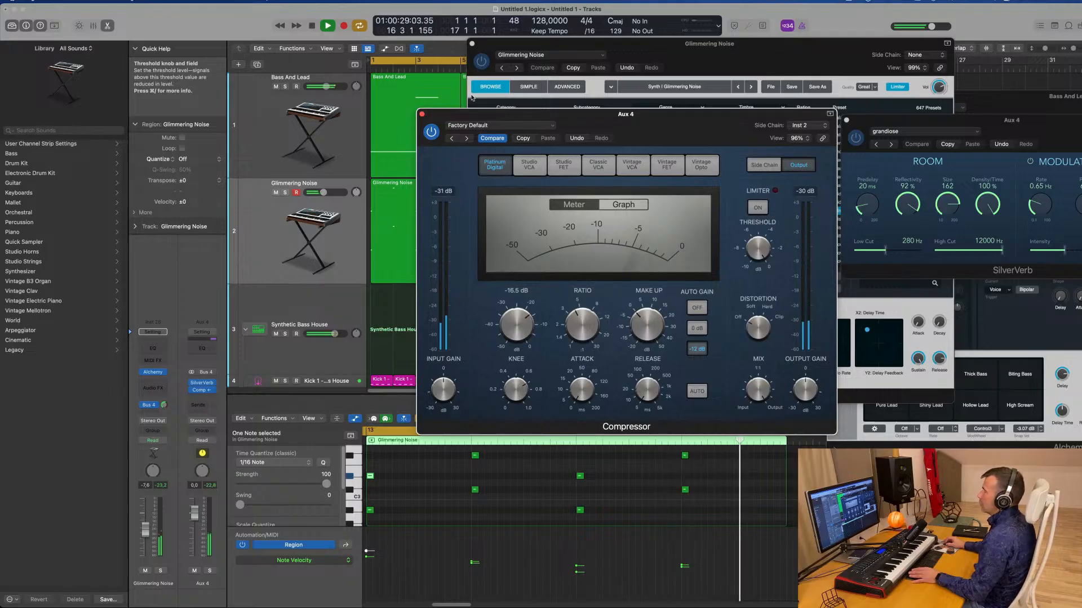
click(421, 114)
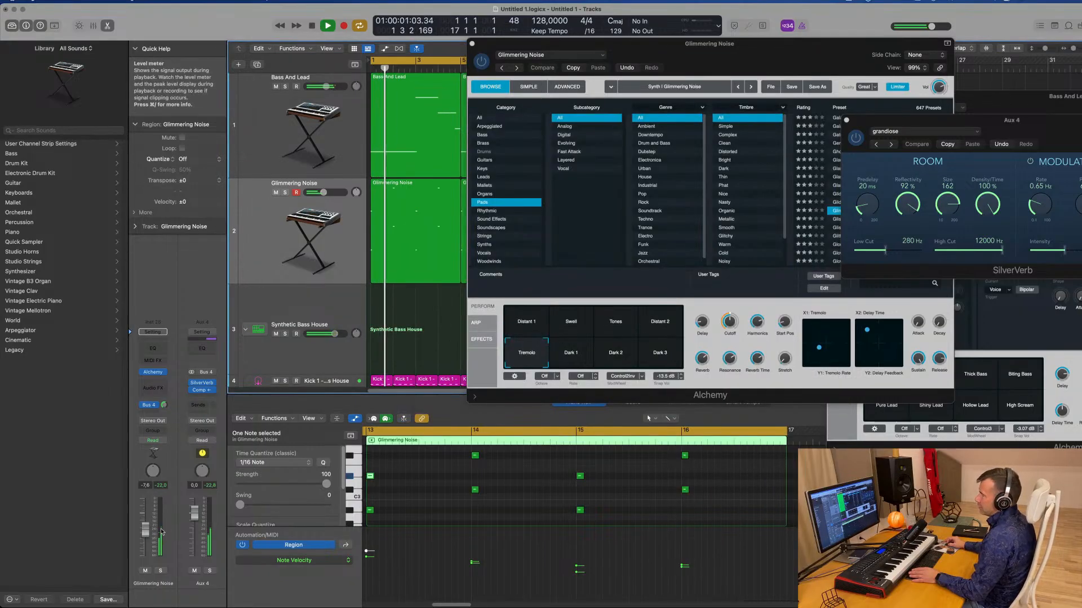
Step: Lower Aux 4's volume slightly and add a Channel EQ with a low cut at 484 Hz and an 18 dB/oct slope
drag(190, 517, 191, 521)
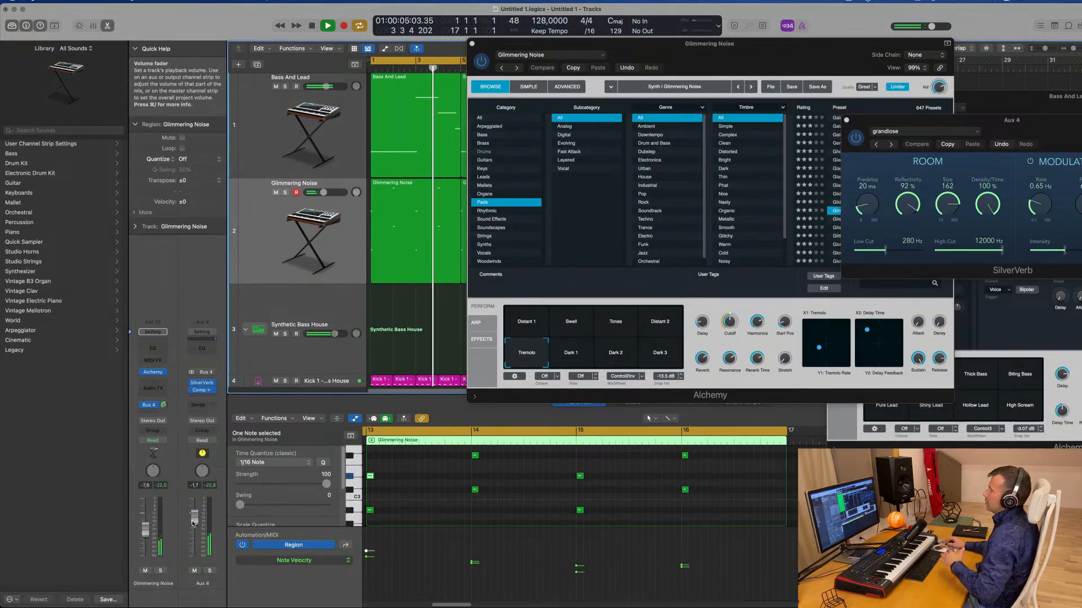
drag(192, 524, 192, 525)
click(201, 348)
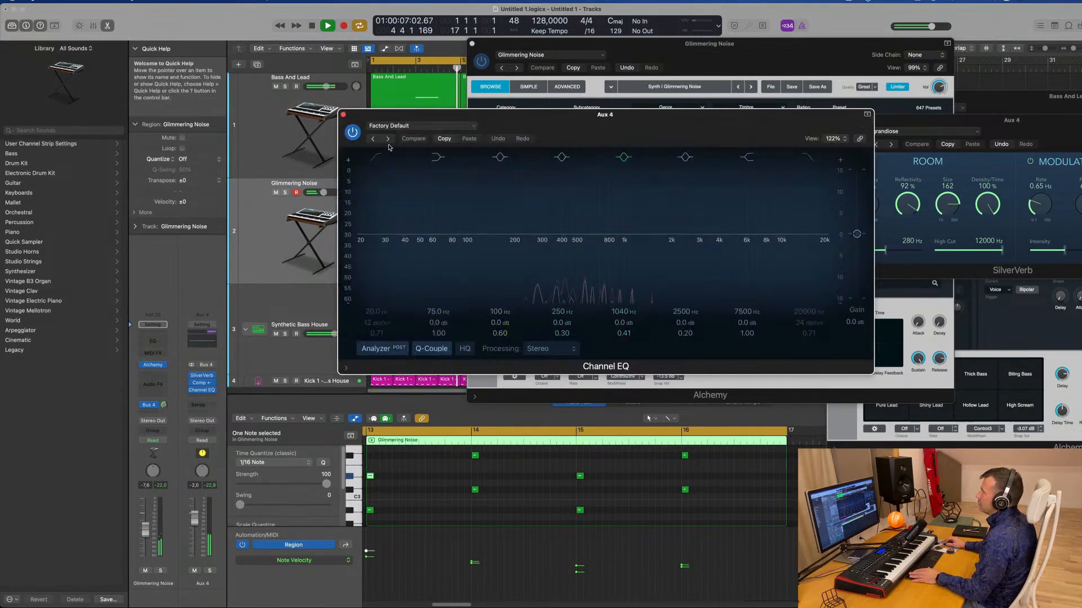
drag(370, 200, 553, 191)
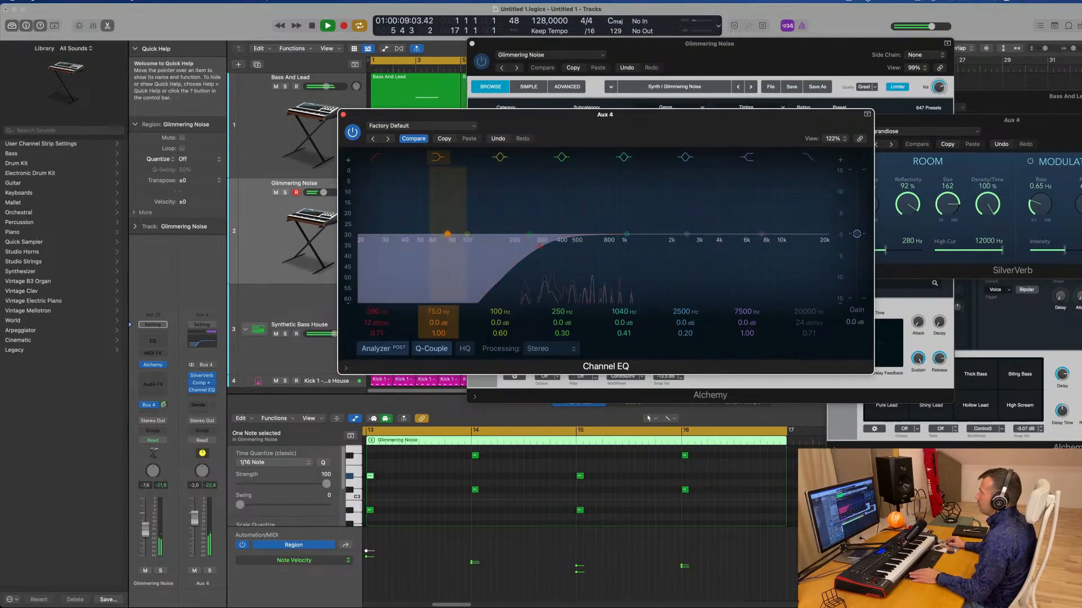
drag(370, 324, 371, 318)
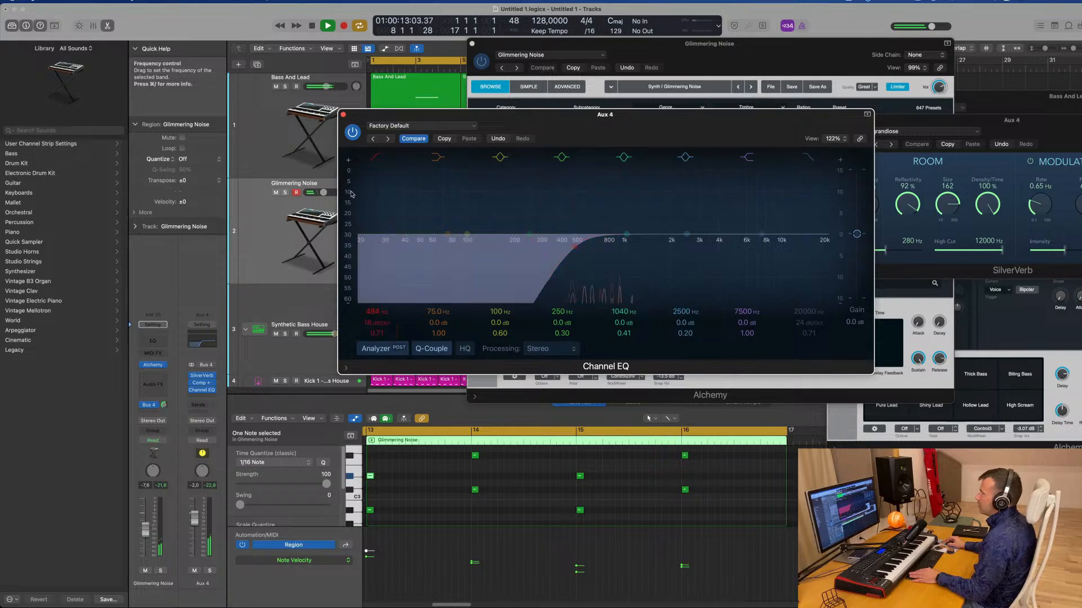
click(343, 115)
Step: Close Glimmering Noise's Alchemy window and duplicate the Glimmering Noise track with its settings
drag(635, 45, 503, 59)
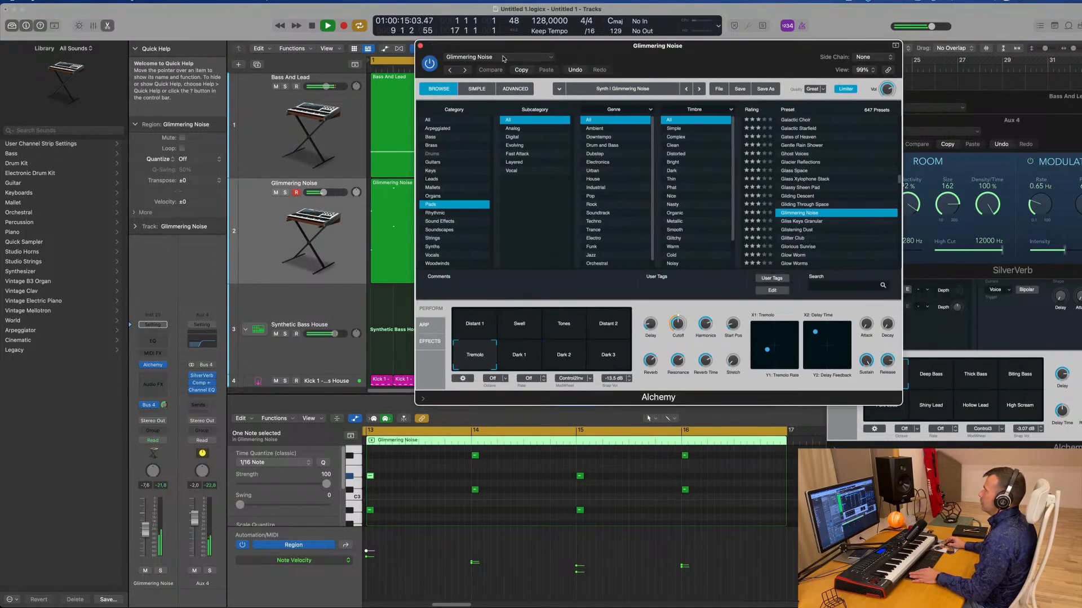
click(420, 46)
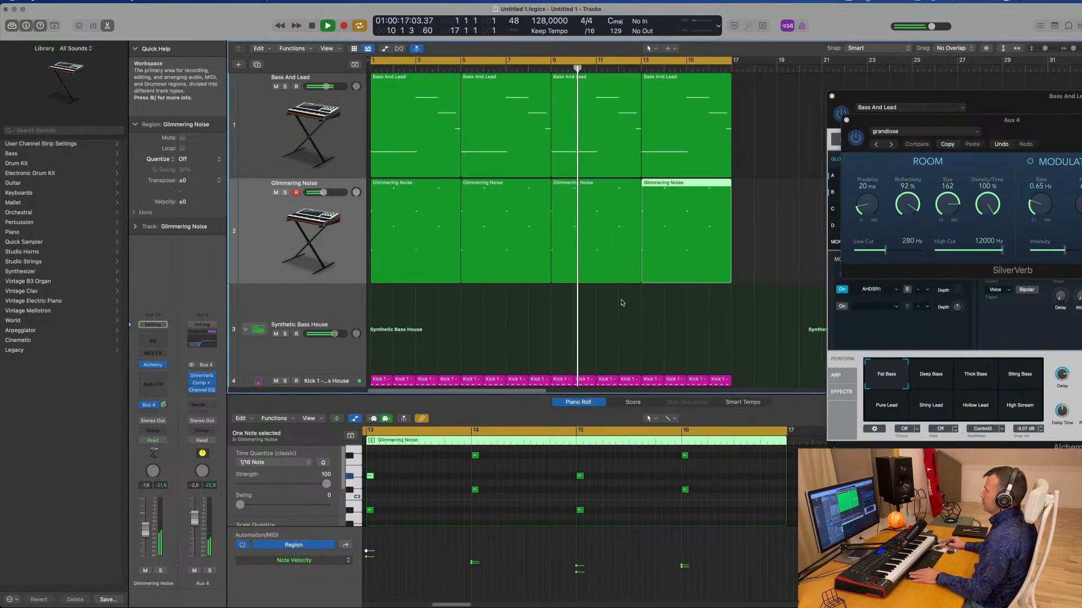
click(300, 221)
scroll(304, 212, down, 3)
scroll(305, 210, up, 3)
scroll(305, 211, up, 1)
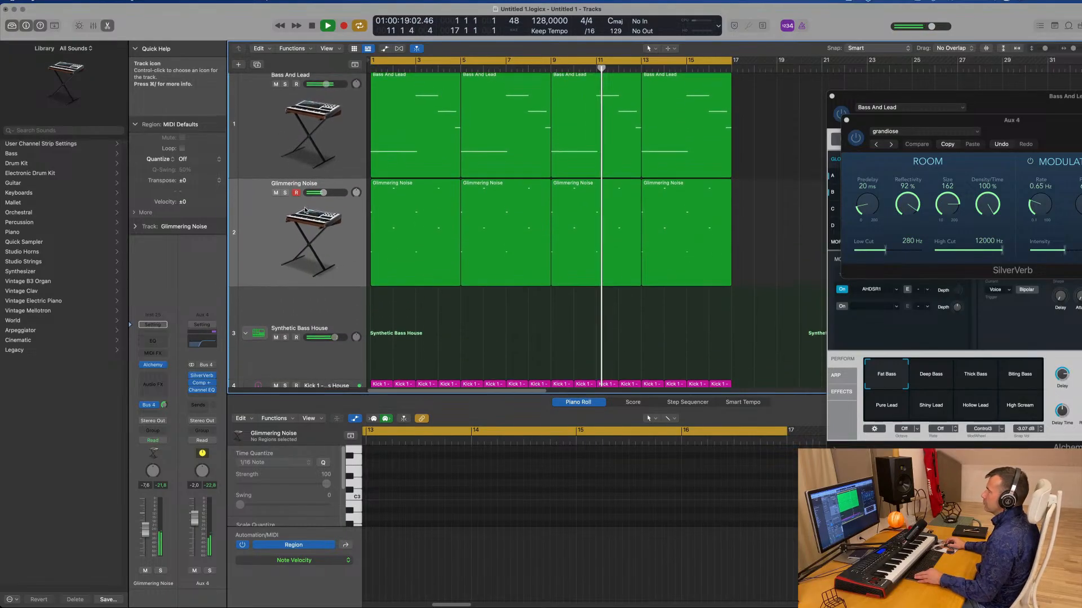
scroll(305, 210, down, 3)
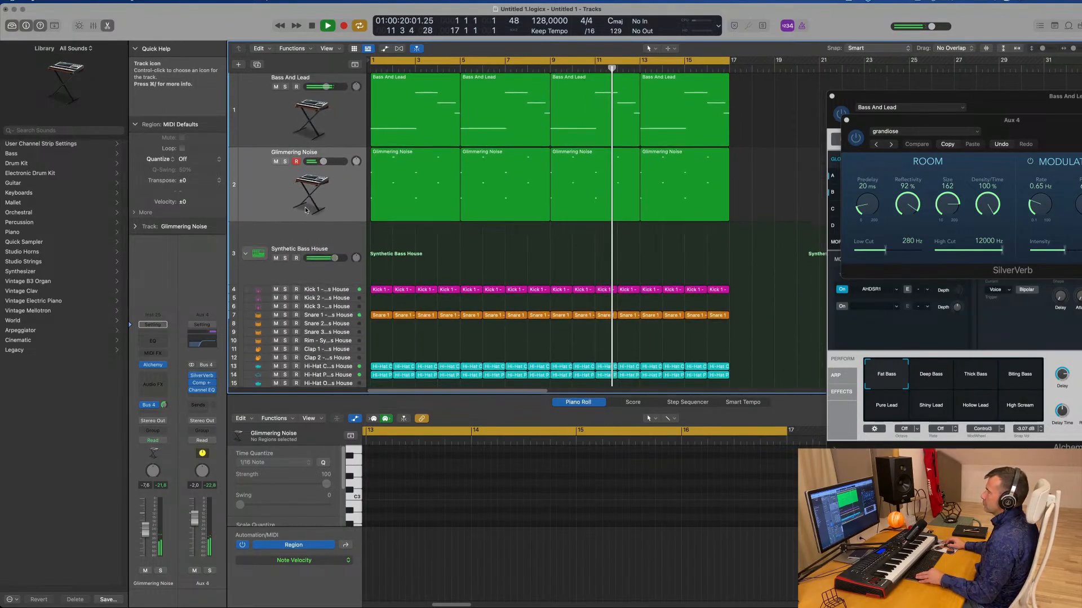
click(270, 191)
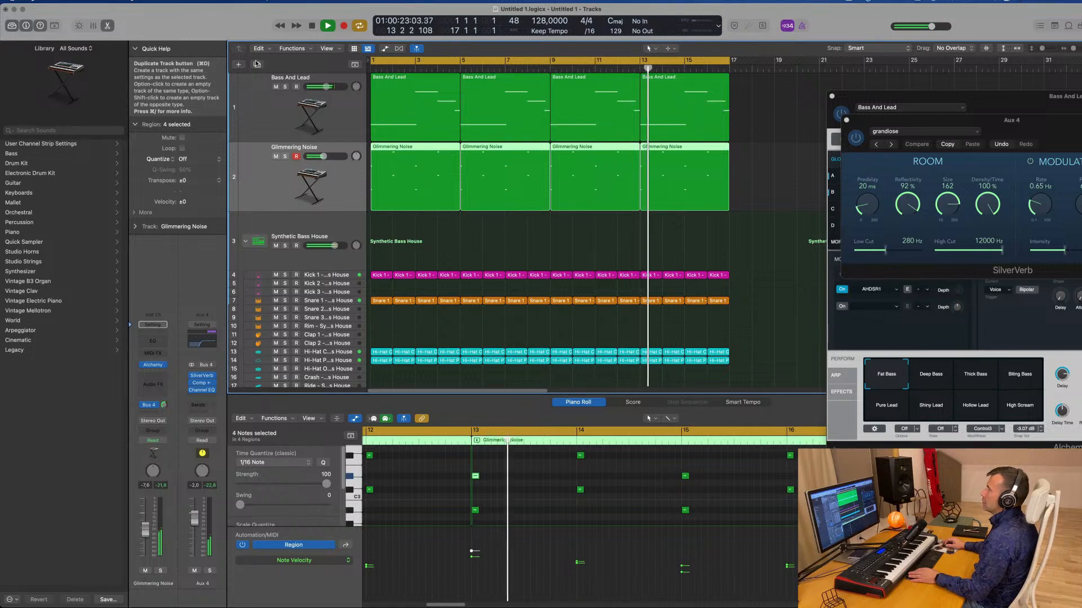
key(super+d)
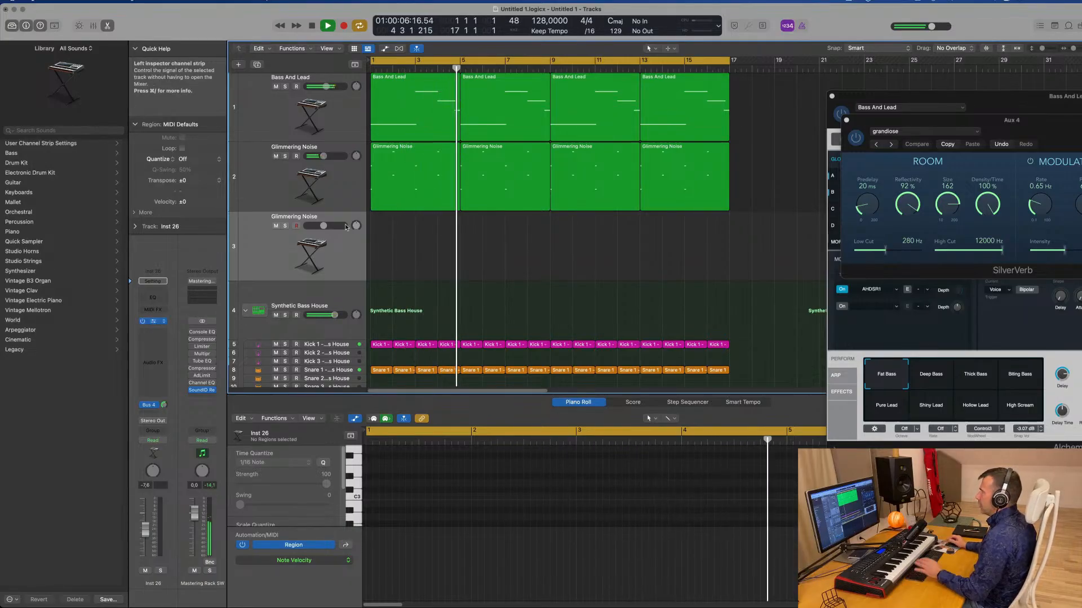
Step: Open Alchemy on the duplicated Glimmering Noise track, load Cheesy Decays from the Organs category and raise the track's volume to -3.1 dB
click(153, 321)
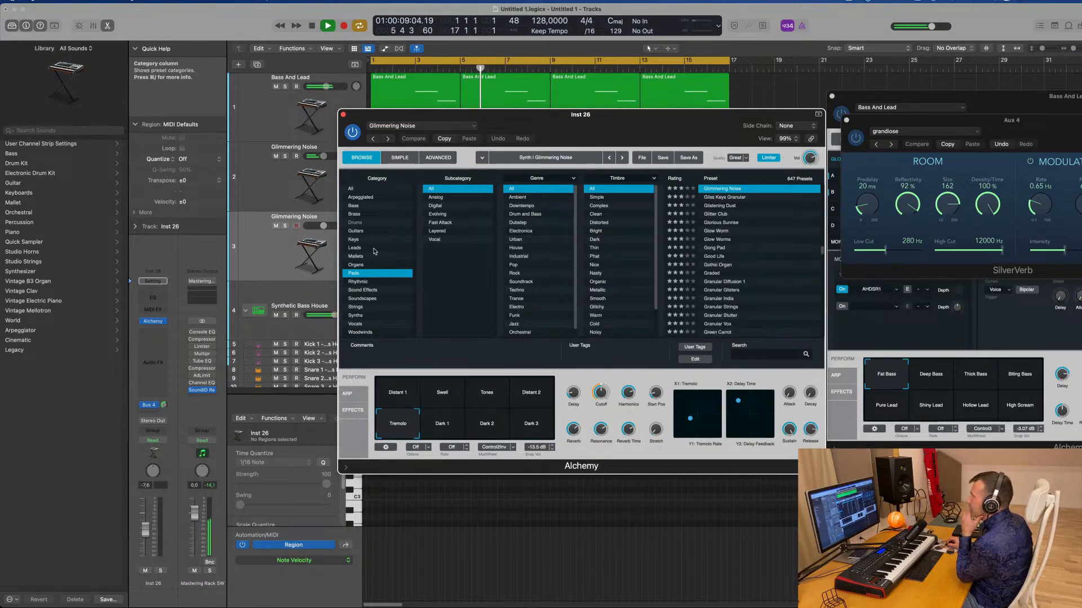
click(361, 264)
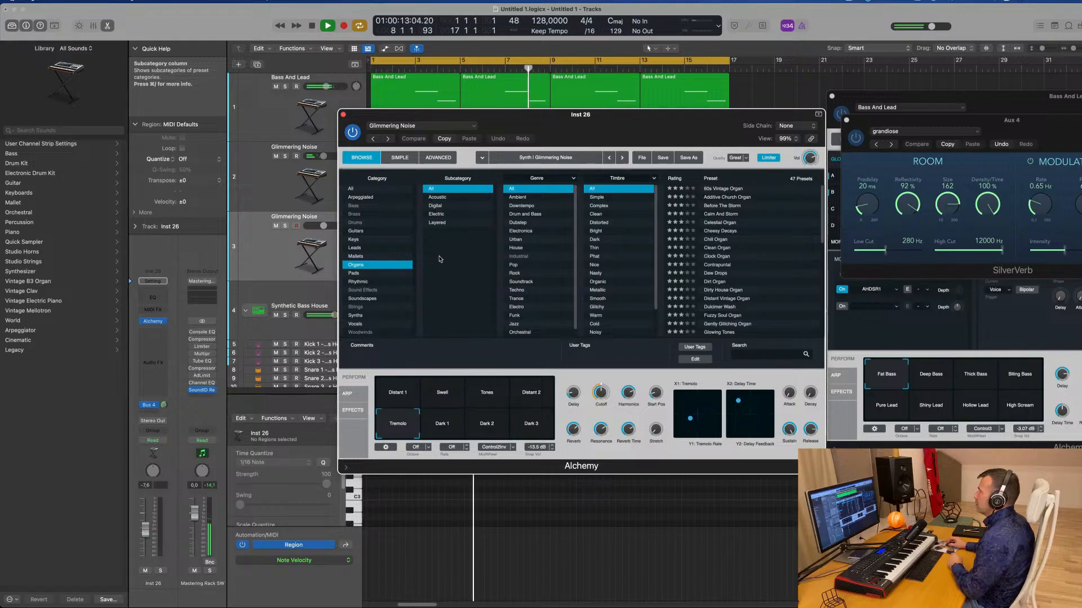
click(724, 231)
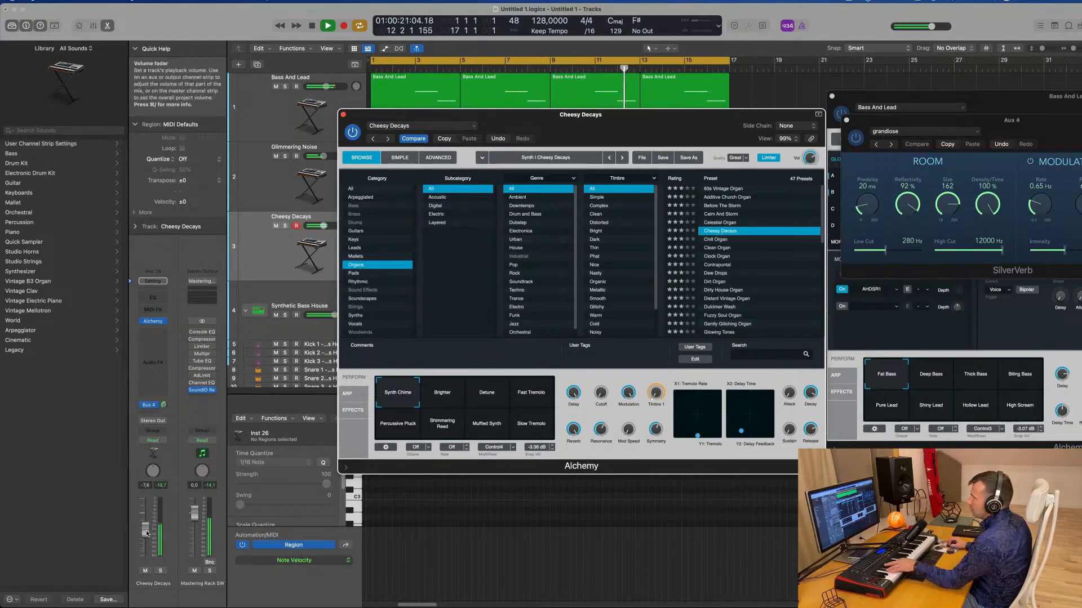
drag(146, 522, 145, 520)
click(164, 405)
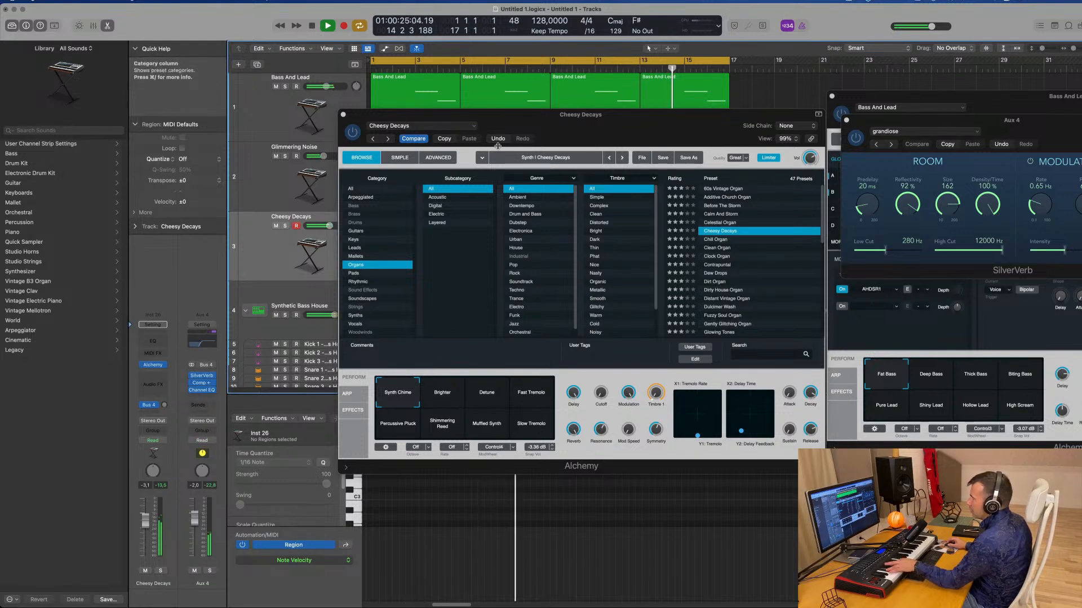
drag(576, 119, 788, 167)
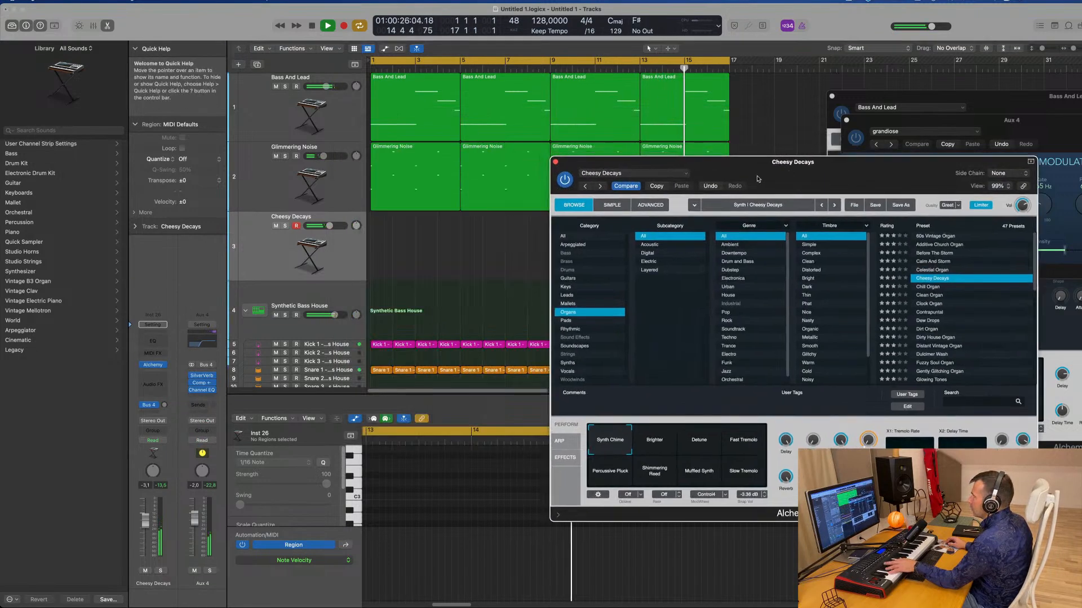
Step: Load the Clean Organ preset and raise the track's volume to 0.6 dB
click(265, 256)
click(929, 295)
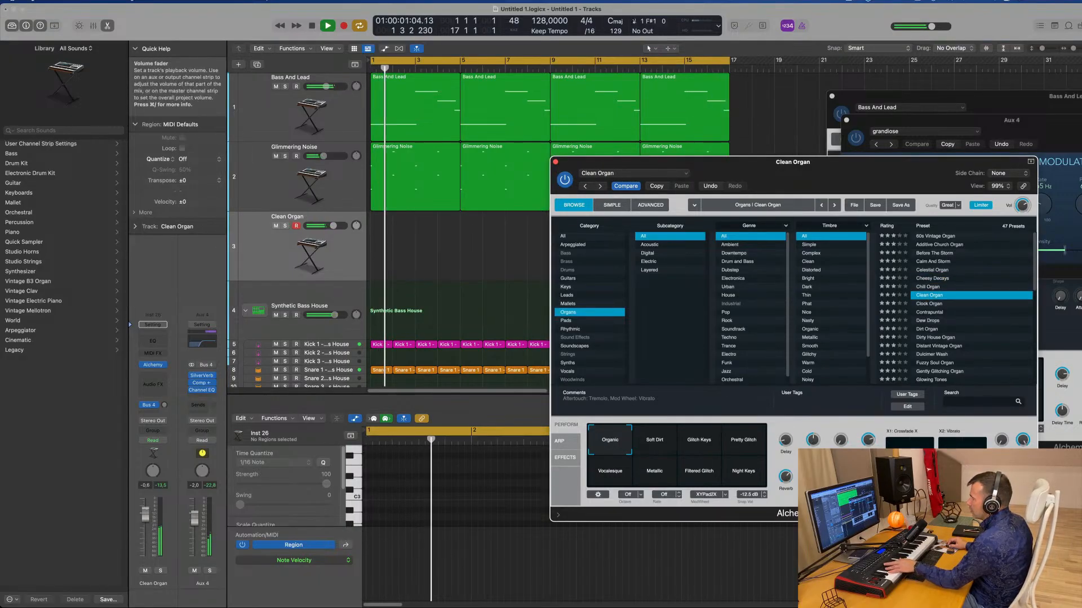
drag(146, 522, 147, 511)
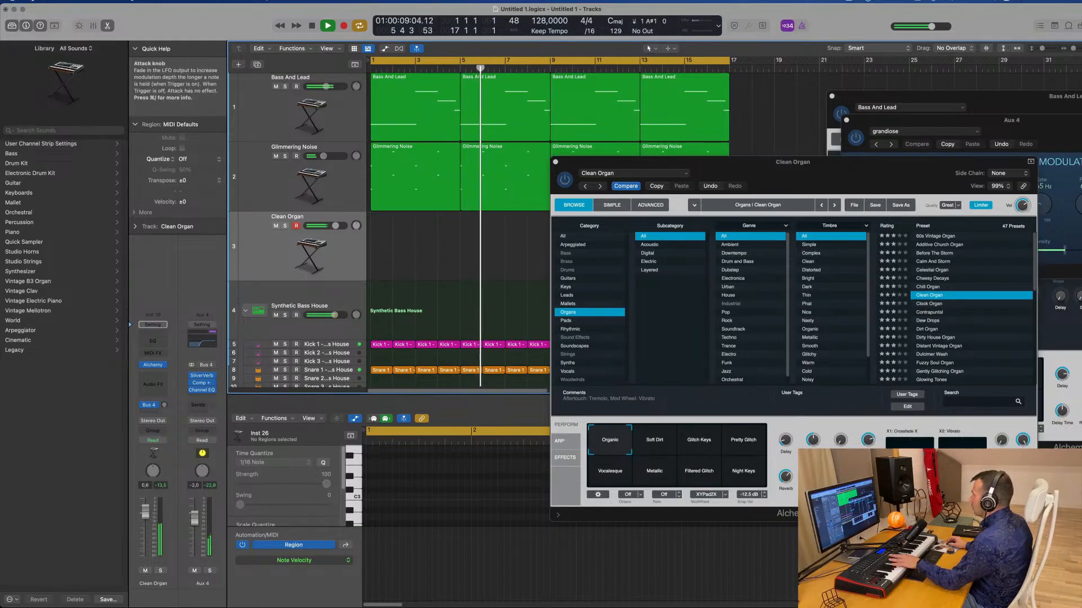
Step: Audition the Clock Organ, Contrapuntal and Dew Drops presets, and return to Contrapuntal
click(925, 304)
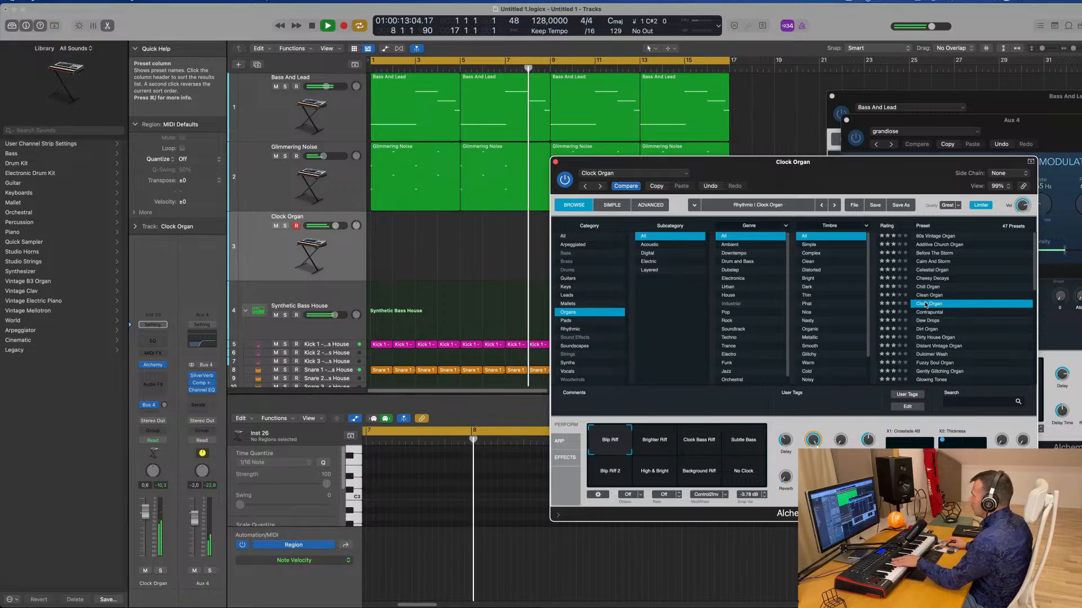
click(932, 314)
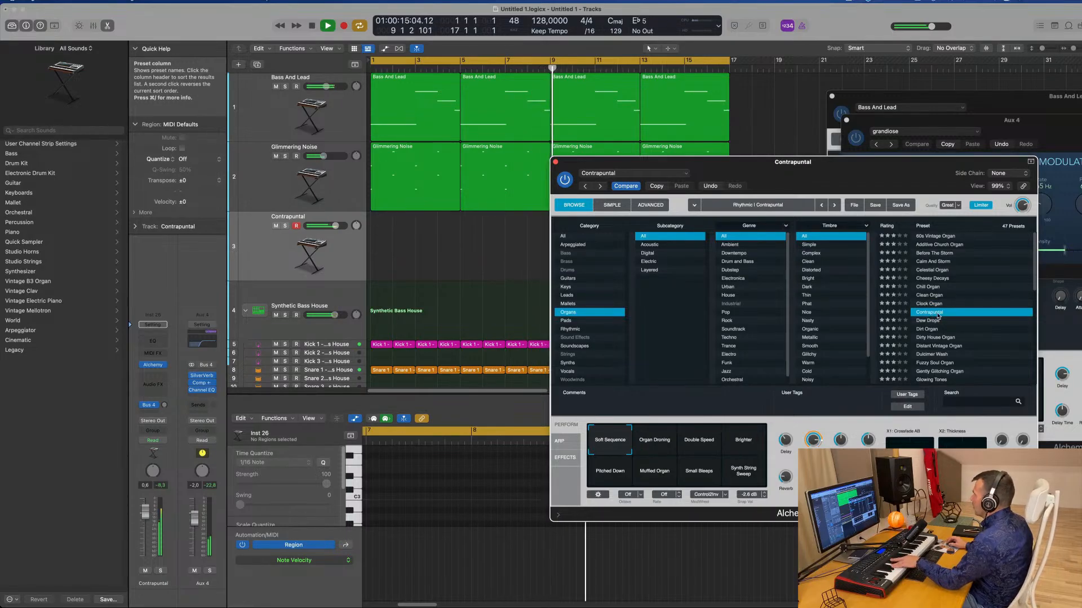
click(923, 321)
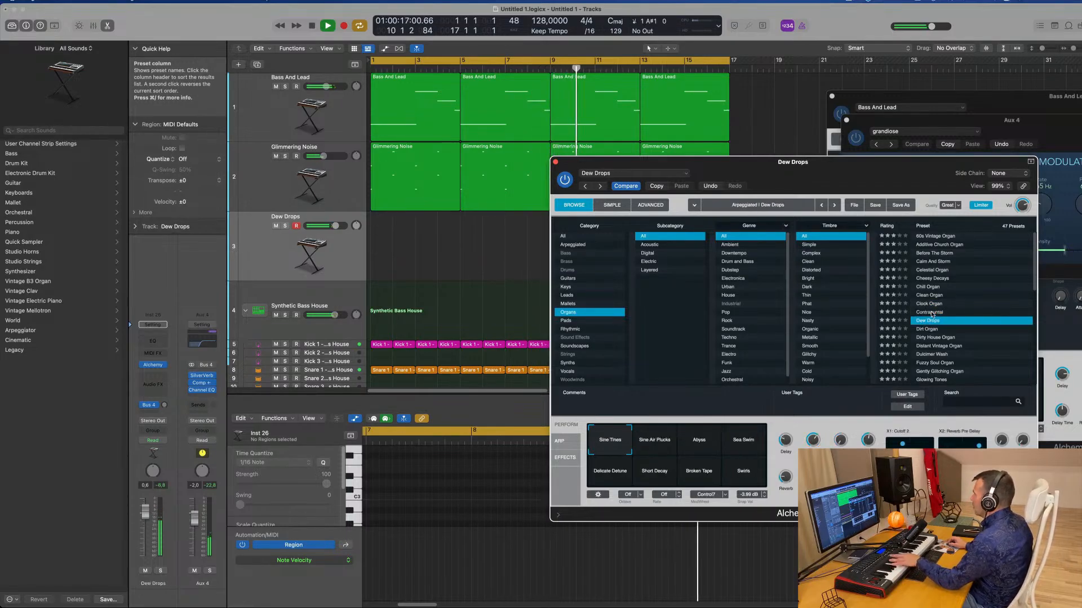
click(932, 313)
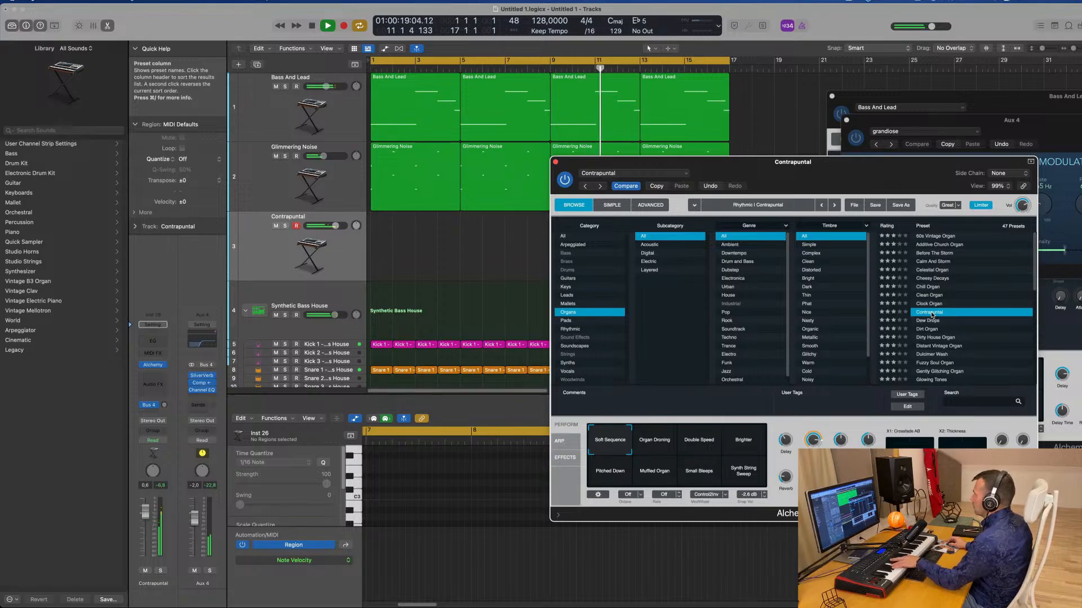
Step: Audition Contrapuntal's Transform pad snapshots from Organ Droning to Synth String Sweep, and return to Soft Sequence
click(670, 440)
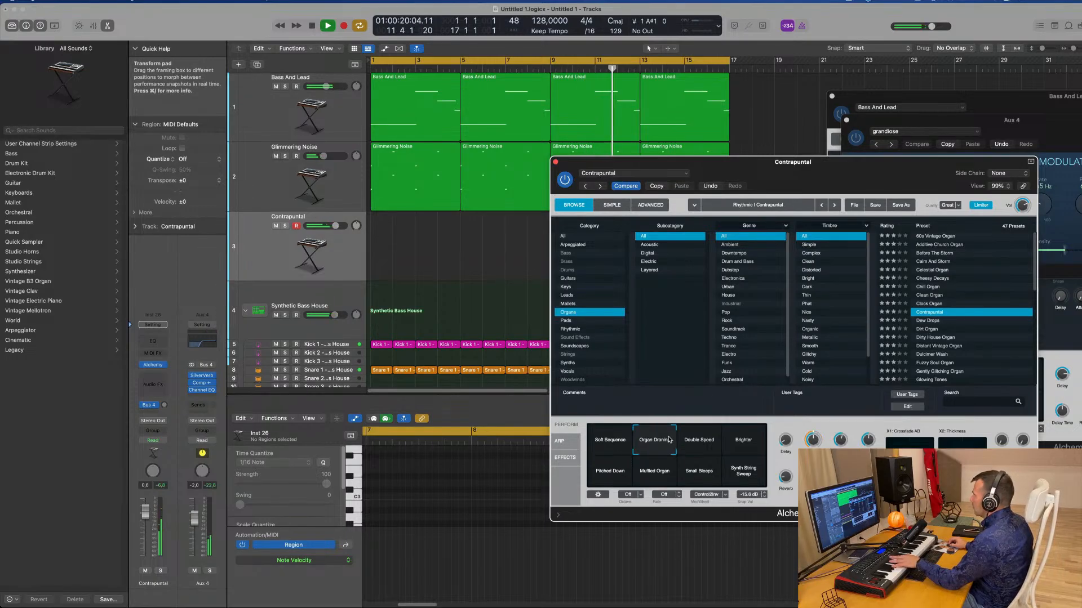
click(701, 450)
click(743, 447)
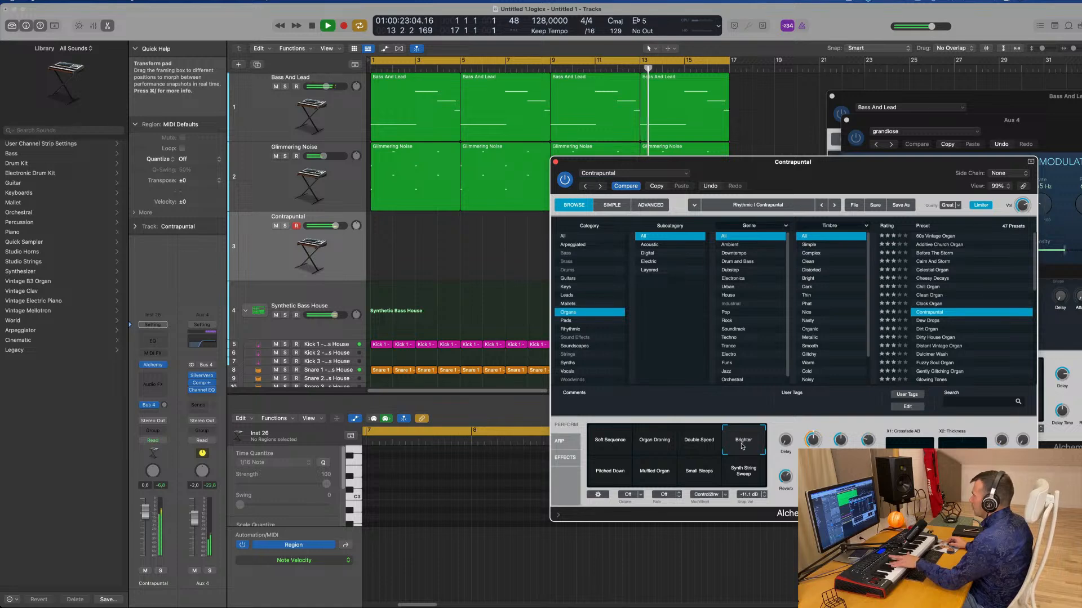
click(606, 477)
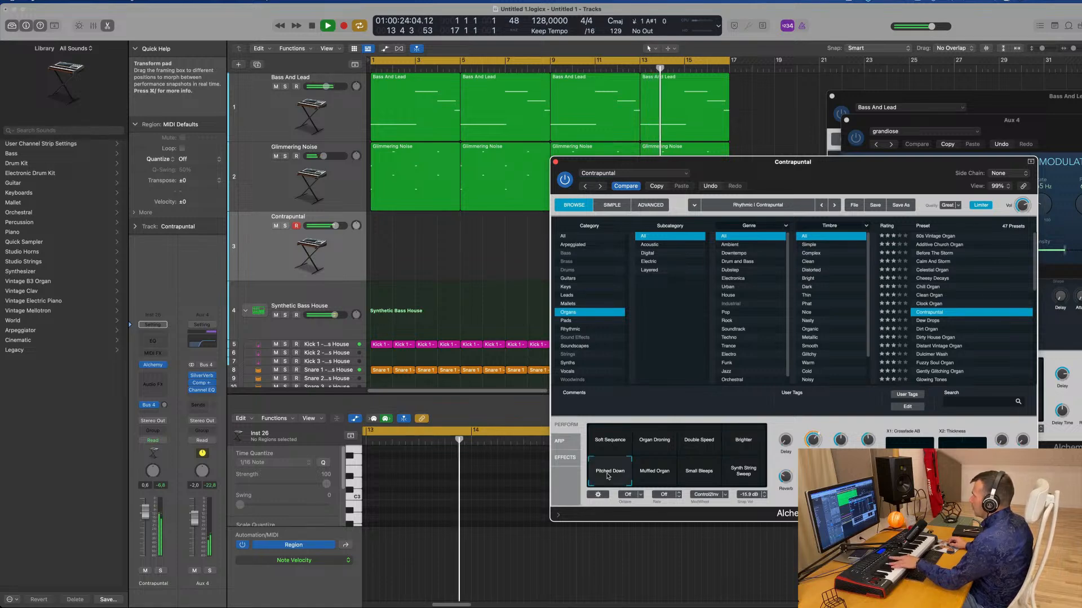
click(653, 477)
click(690, 475)
click(738, 475)
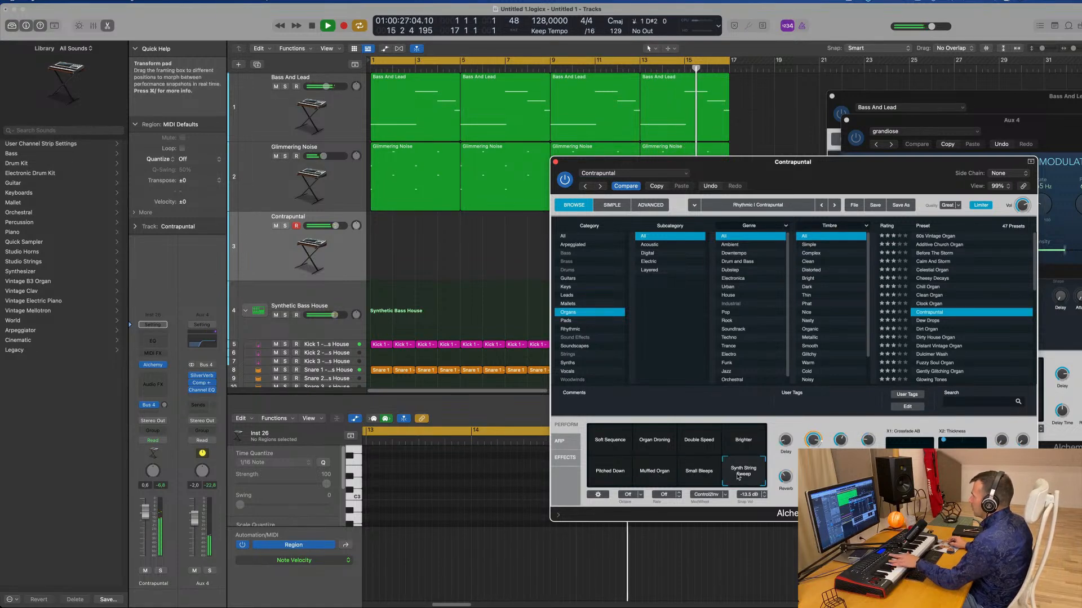
click(610, 476)
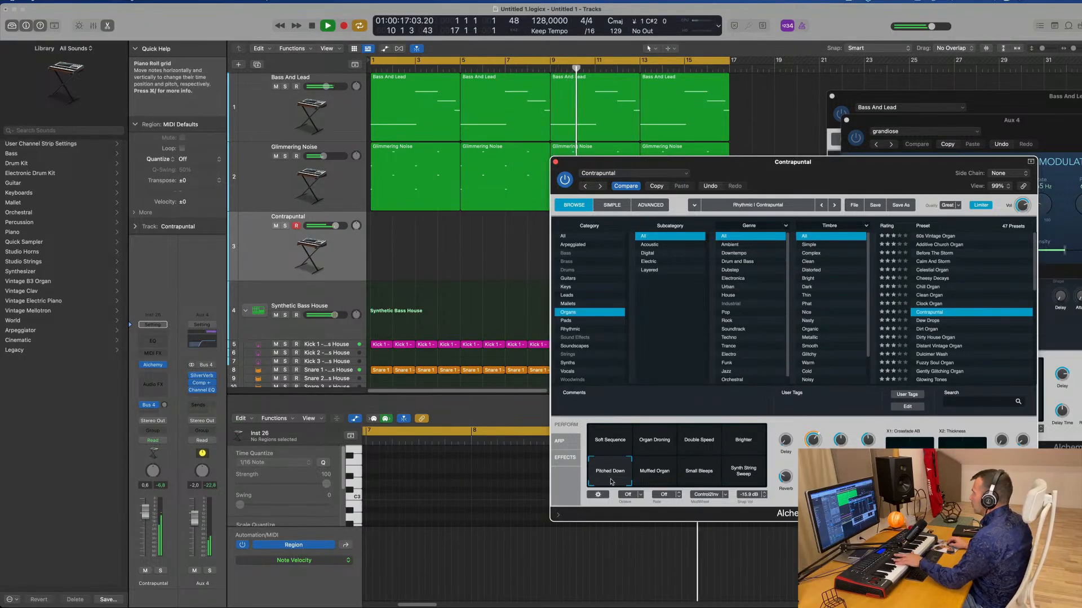
click(607, 443)
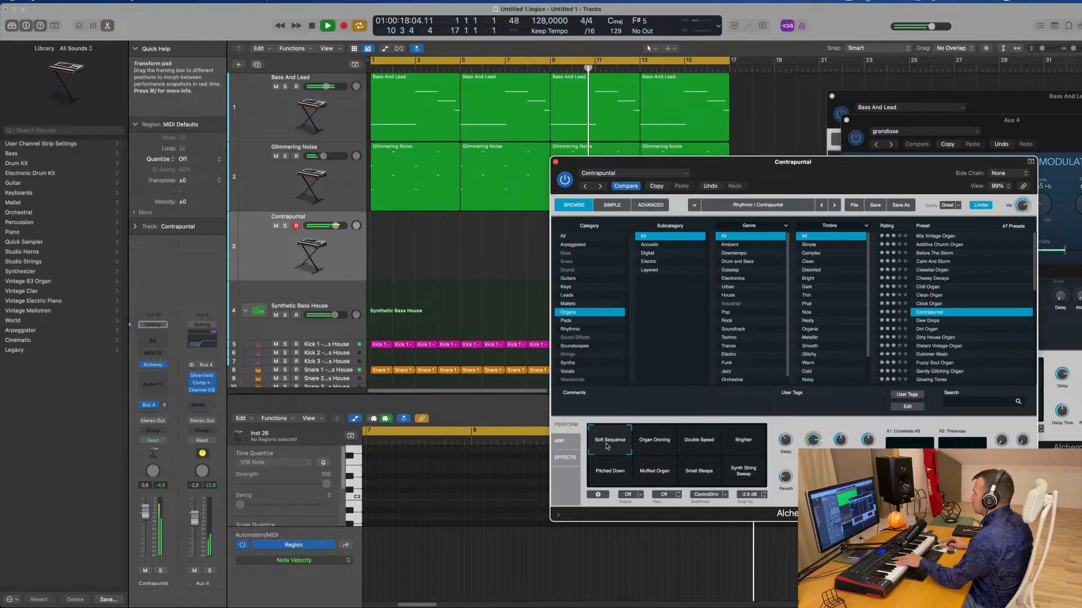
Step: Audition the organ presets from Dew Drops down to Gently Glitching Organ, including Dirty House Organ, Distant Vintage Organ, Dulcimer Wash and Fuzzy Soul Organ
click(939, 321)
click(938, 330)
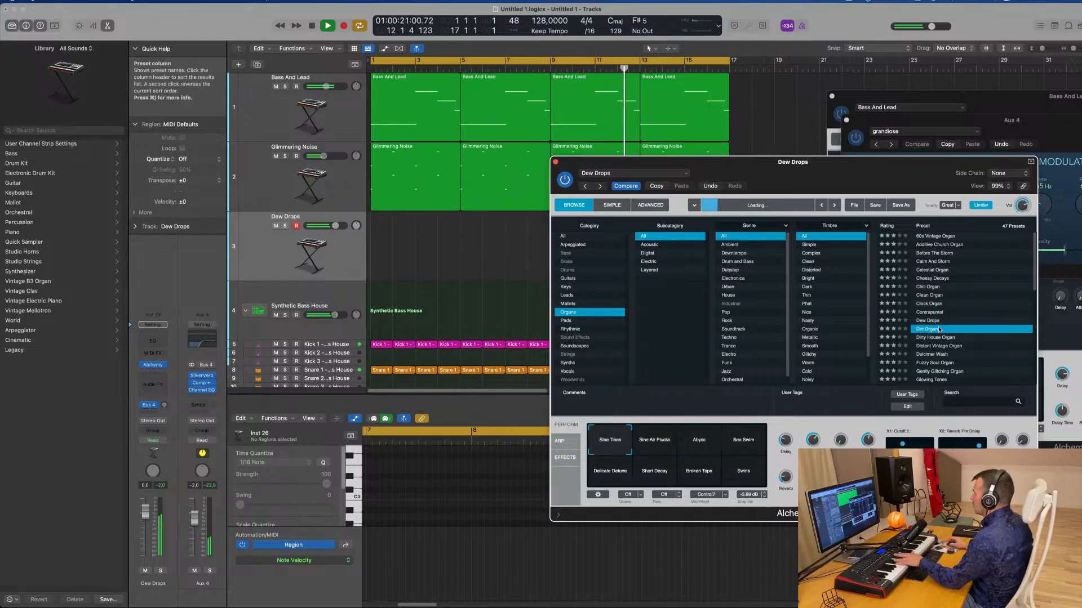
click(939, 337)
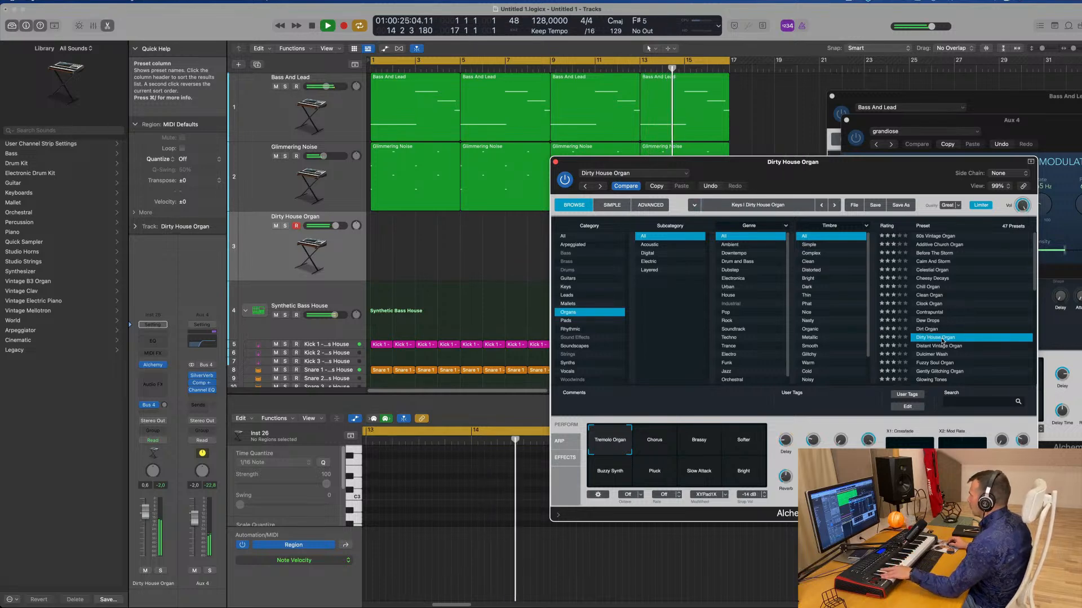
click(939, 347)
scroll(938, 343, down, 2)
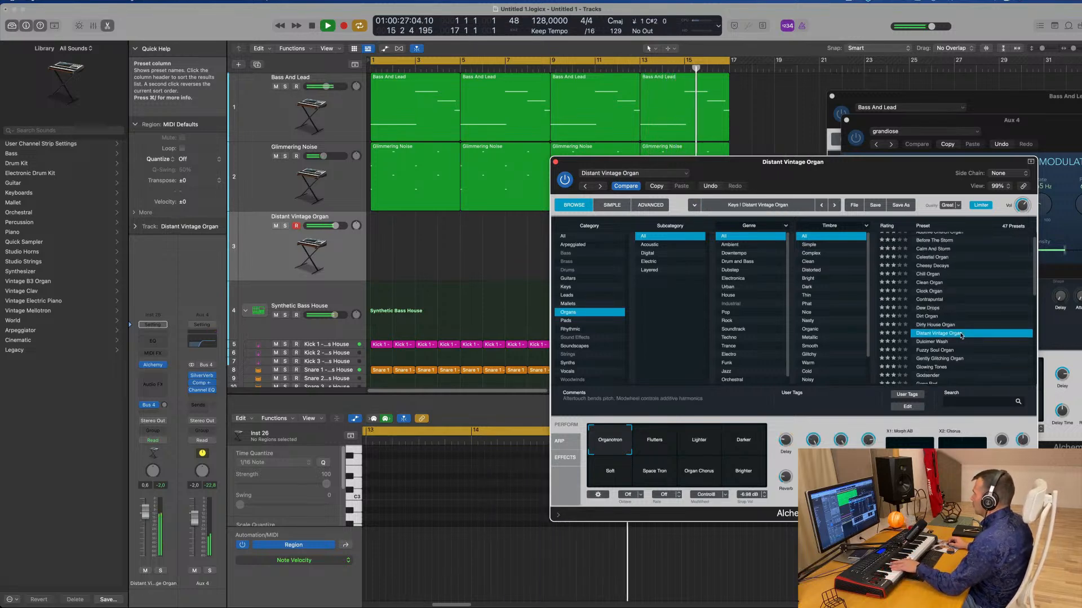
click(936, 333)
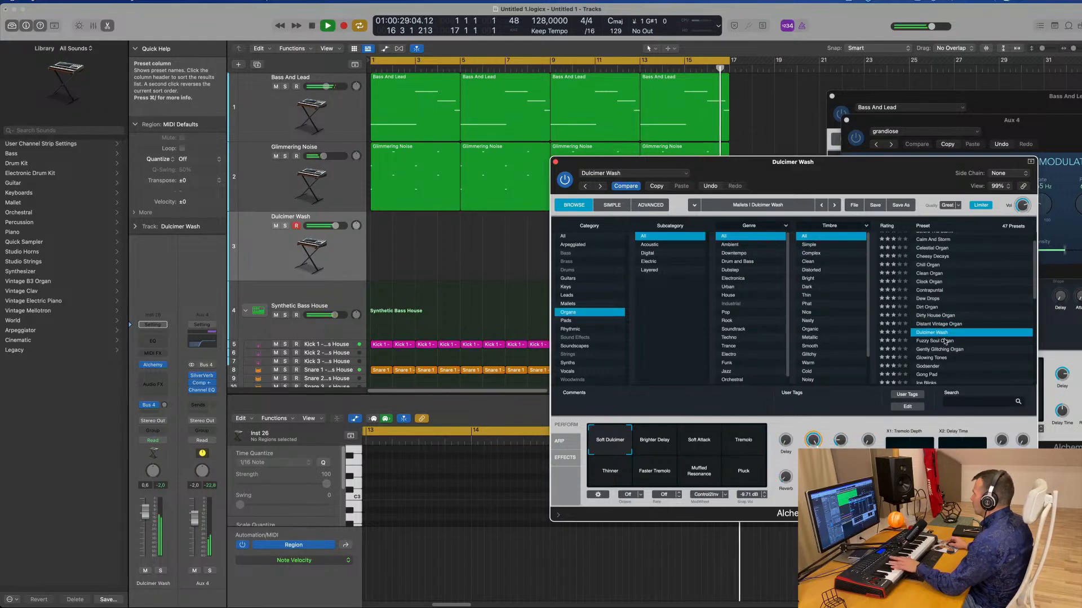
click(939, 341)
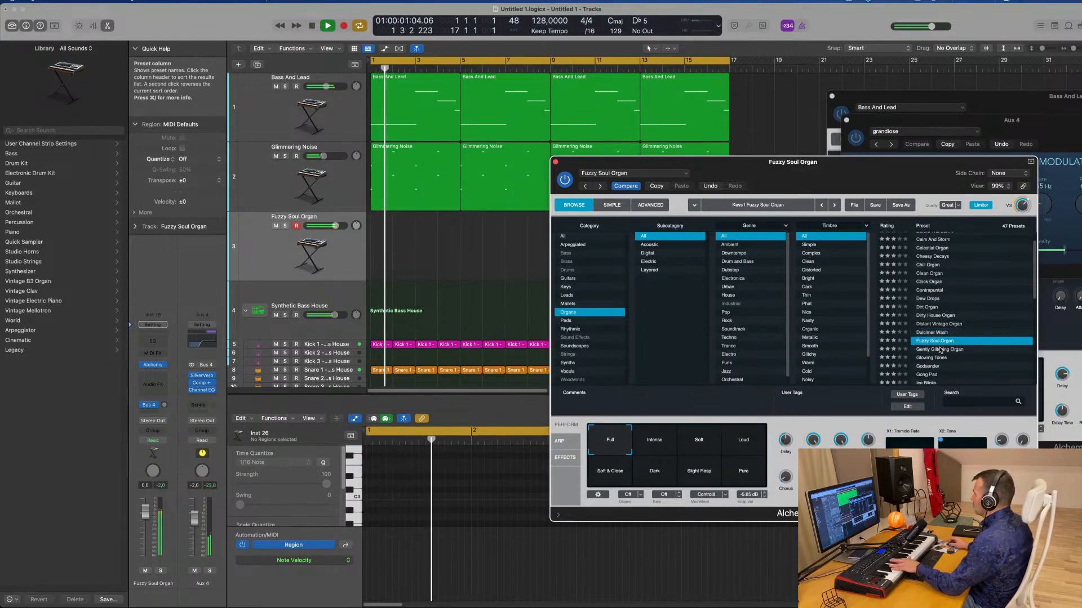
click(940, 350)
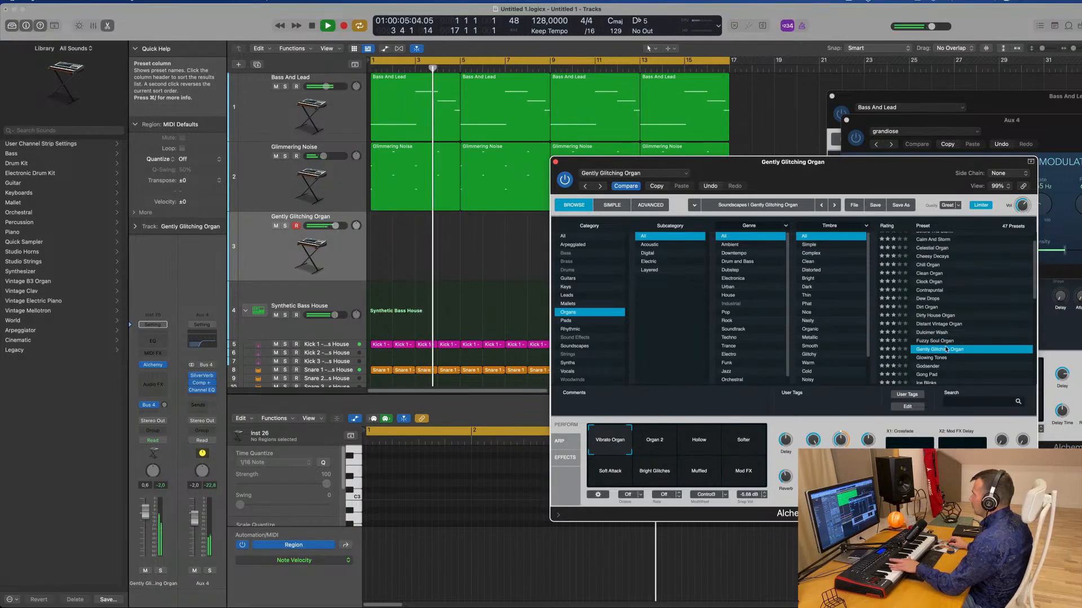
Step: Audition Gently Glitching Organ's Transform pad snapshots, including Softer and Vibrato Organ, and try the Glowing Tones preset
click(693, 439)
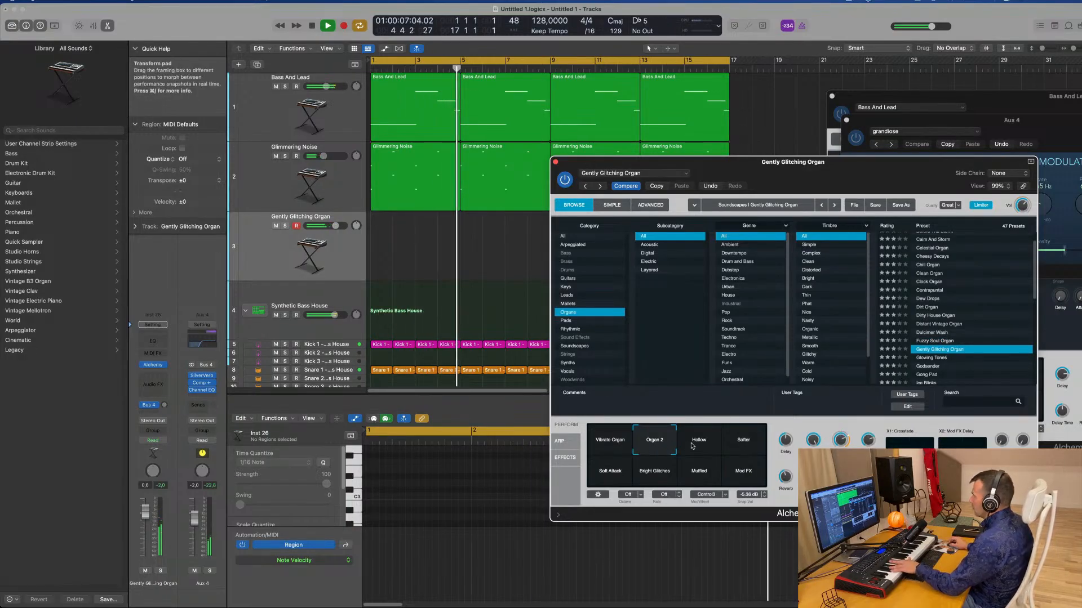
click(739, 447)
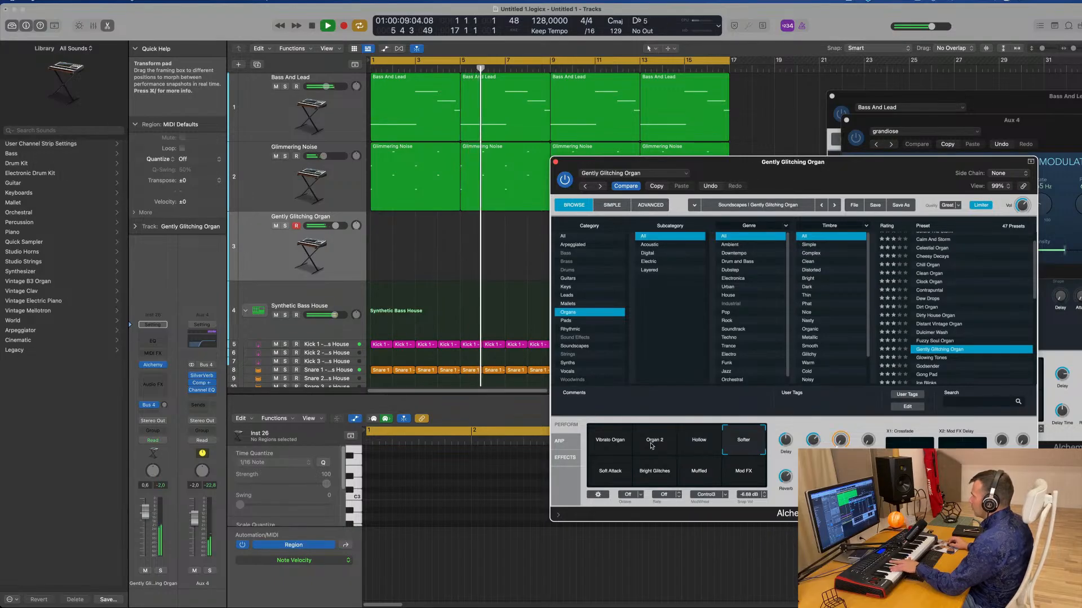
click(609, 443)
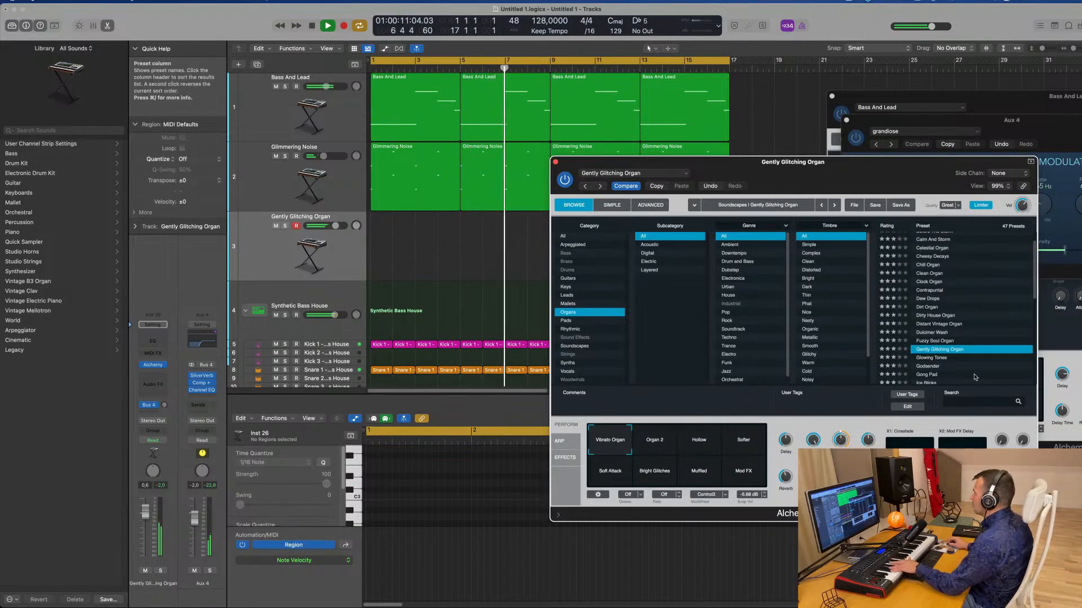
click(945, 358)
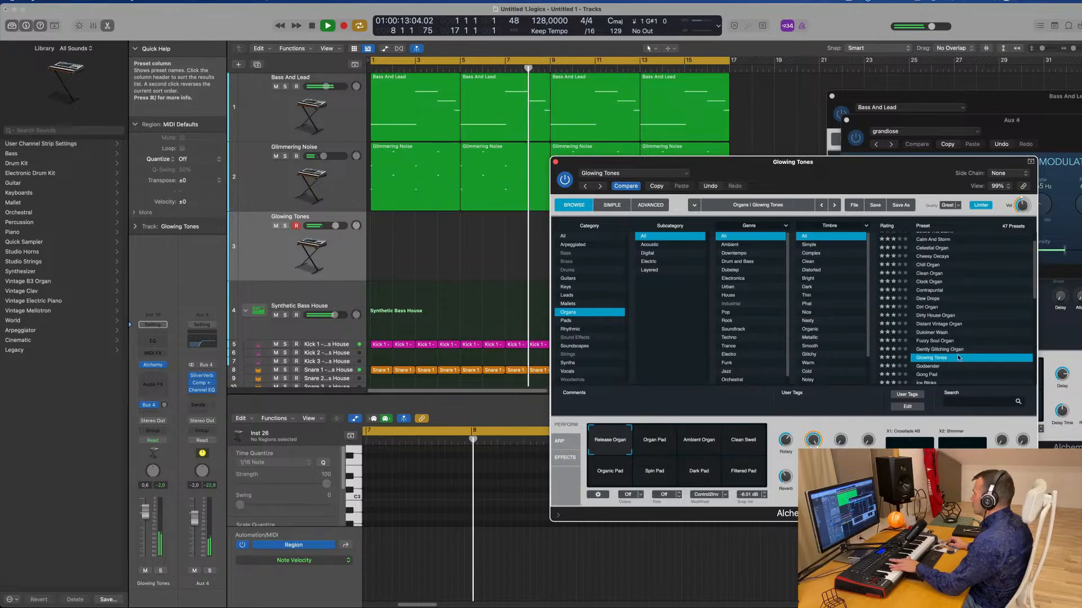
Step: Load the Godsender organ preset and lower the track's volume to -6.4 dB
scroll(938, 344, down, 2)
click(930, 328)
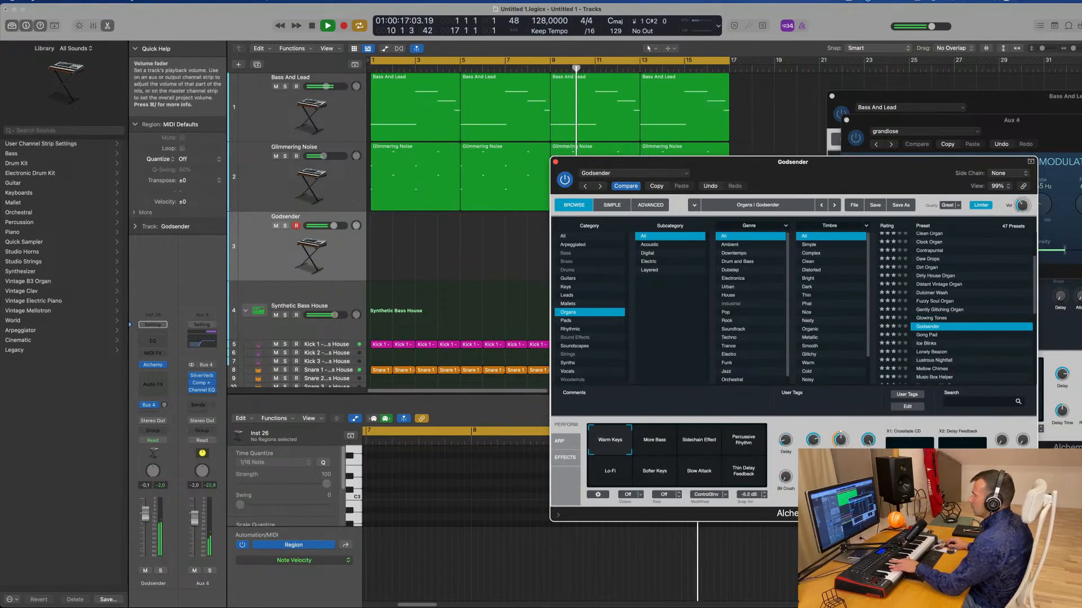
drag(144, 514, 141, 542)
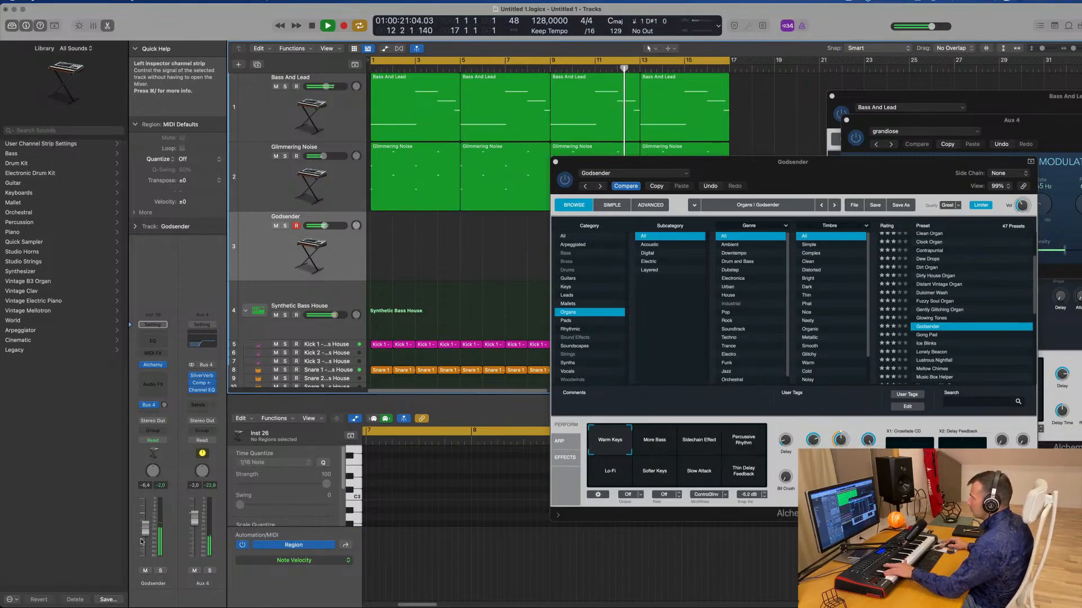
Step: Try Godsender's Transform pad snapshots, choose Percussive Rhythm and raise the track's volume to -4.1 dB
click(652, 447)
click(713, 446)
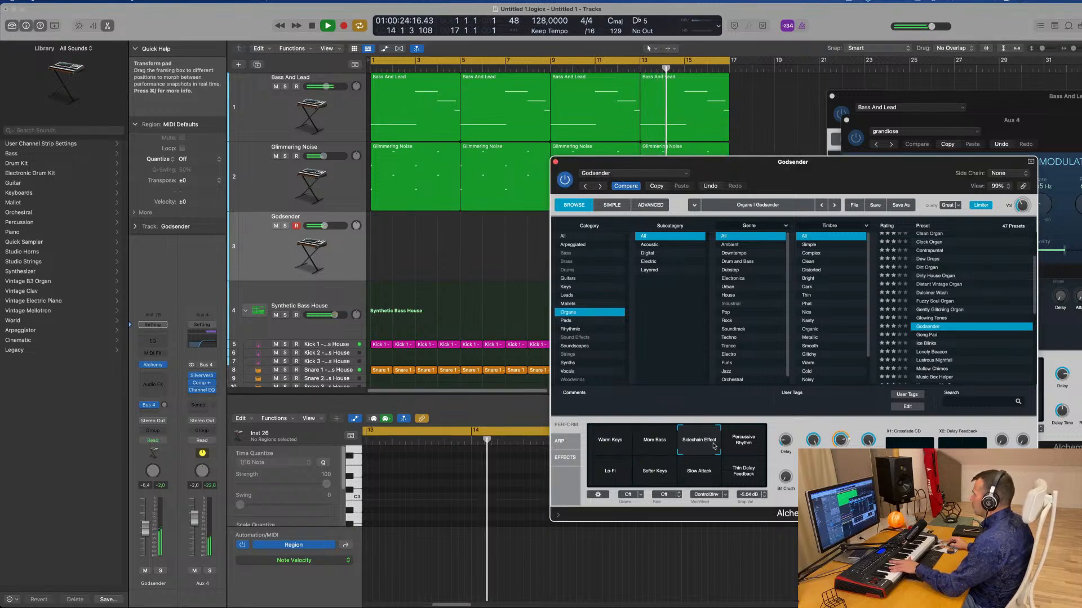
click(753, 444)
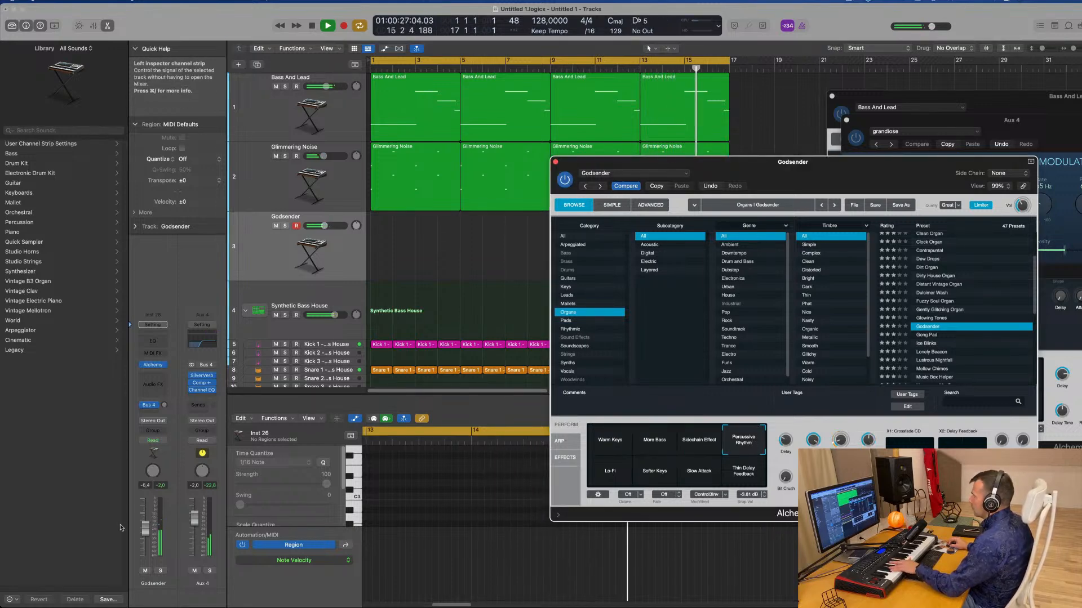
drag(145, 529, 146, 524)
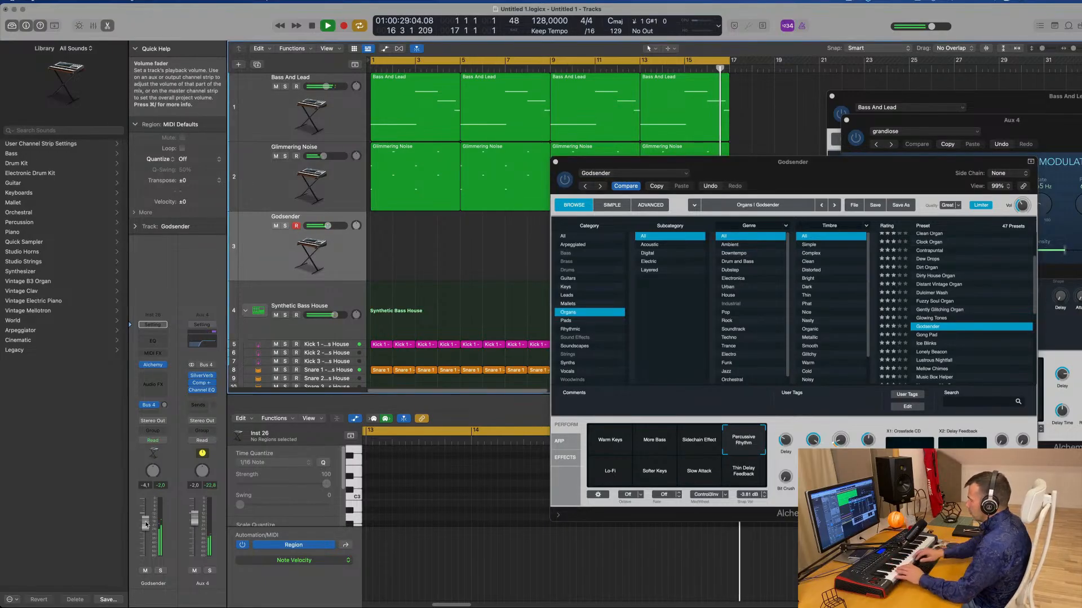
Step: Record a two-bar Godsender part at bars 3 to 5 and move its region to start at bar 1
key(r)
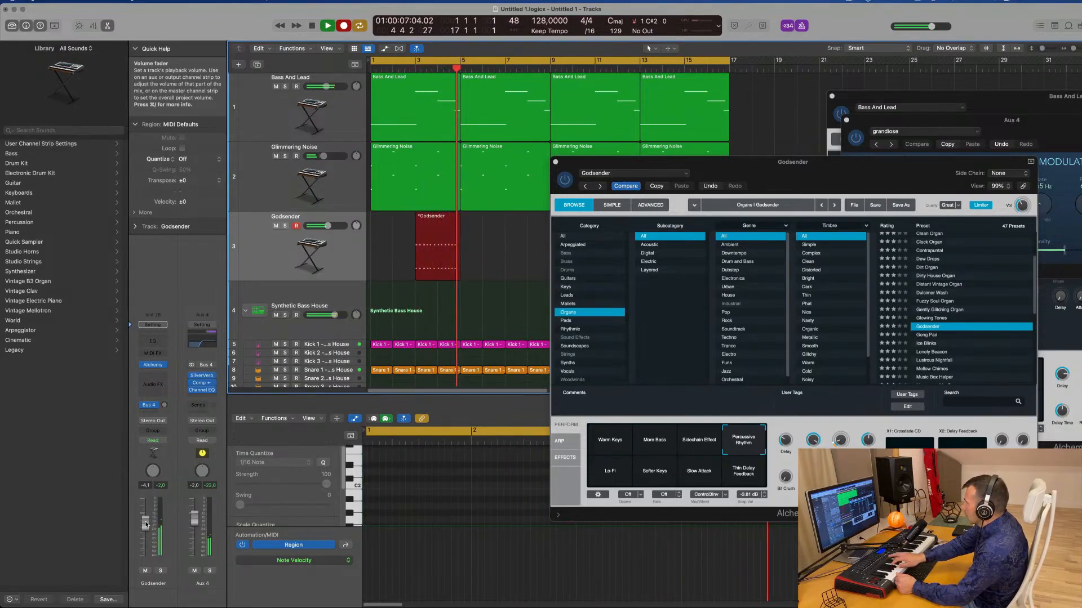
key(space)
key(space)
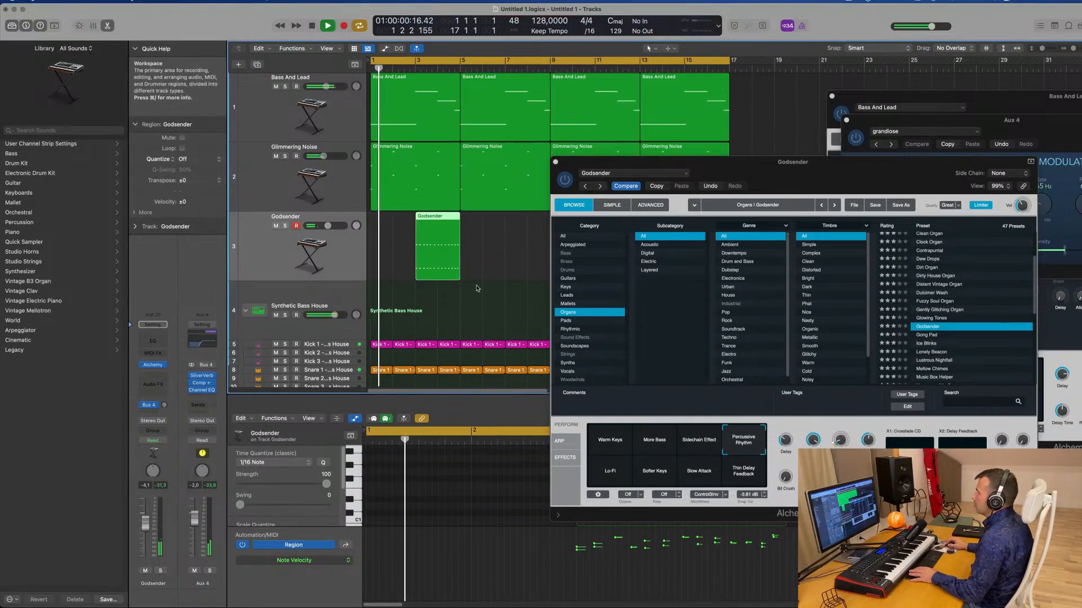
drag(436, 248, 392, 248)
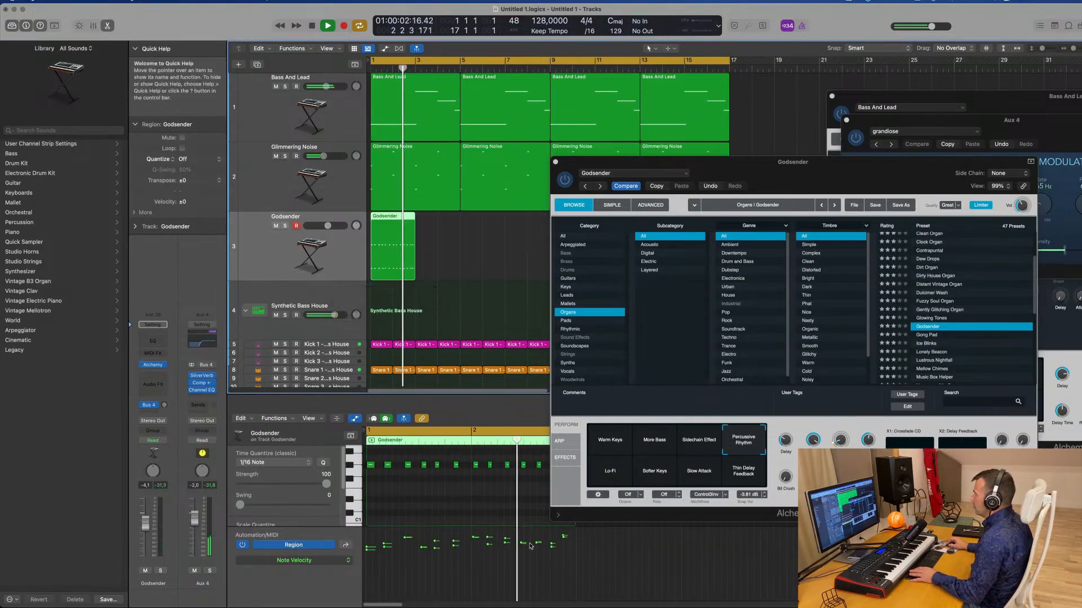
Step: Copy the two-bar Godsender region to bar 3 and join both regions into a single four-bar region
key(super+a)
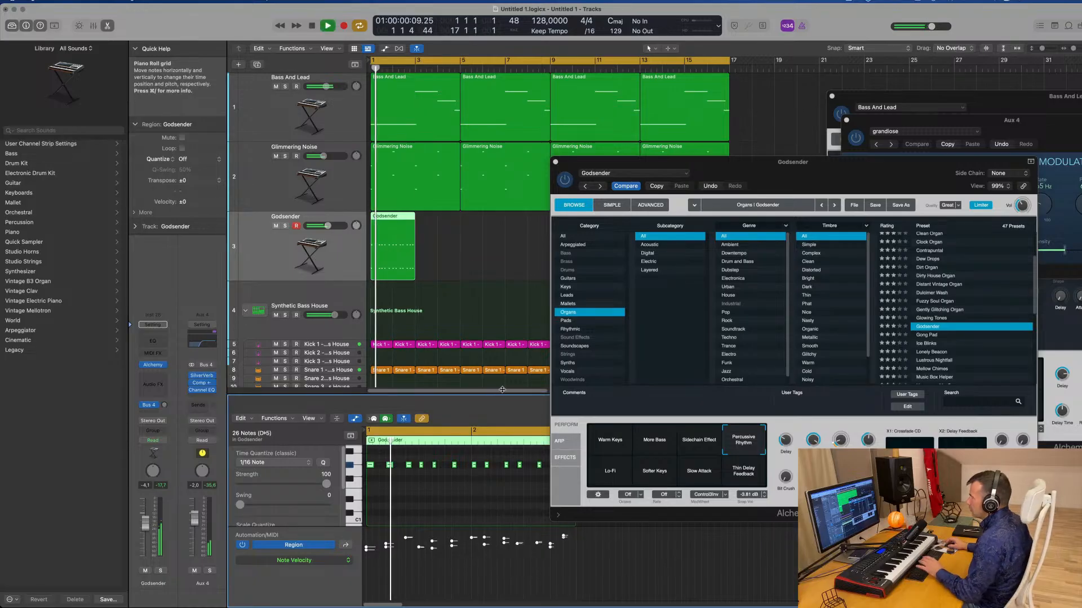
drag(637, 162, 607, 60)
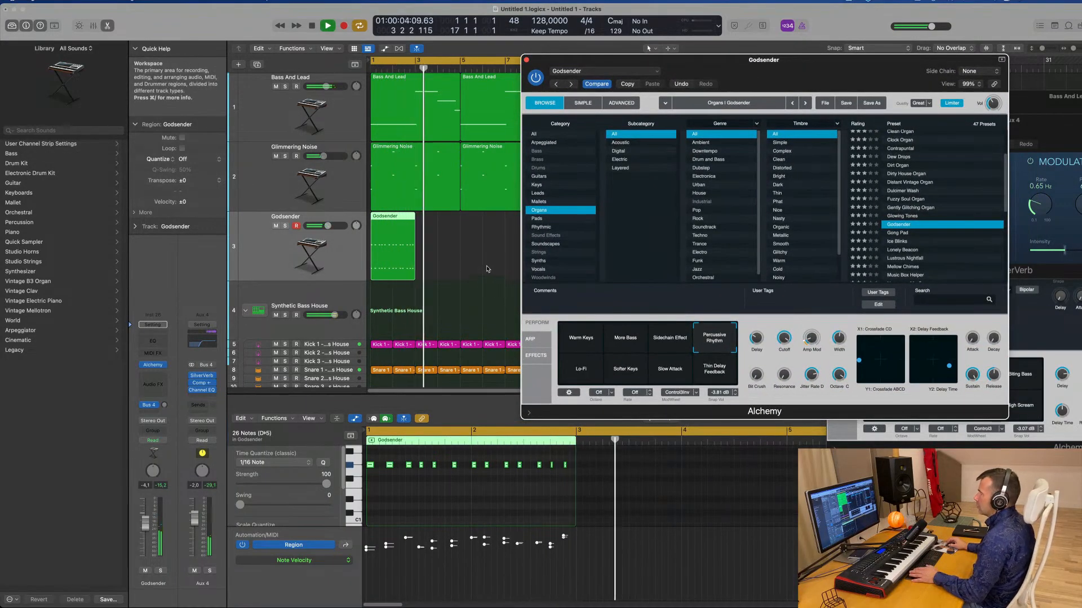
drag(745, 61, 1020, 72)
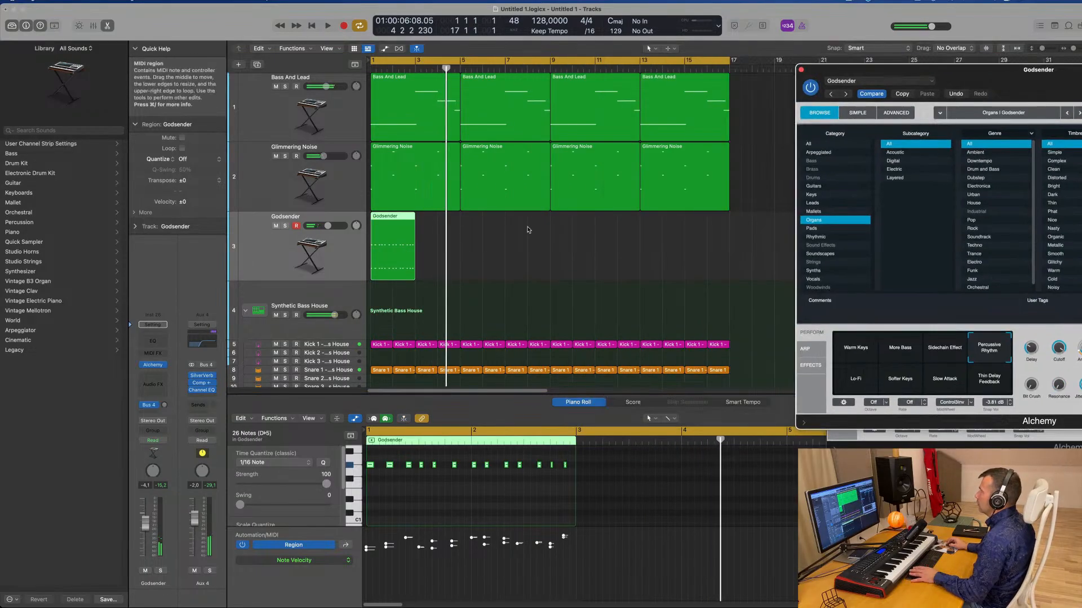
key(Return)
drag(394, 221, 441, 222)
drag(426, 262, 427, 262)
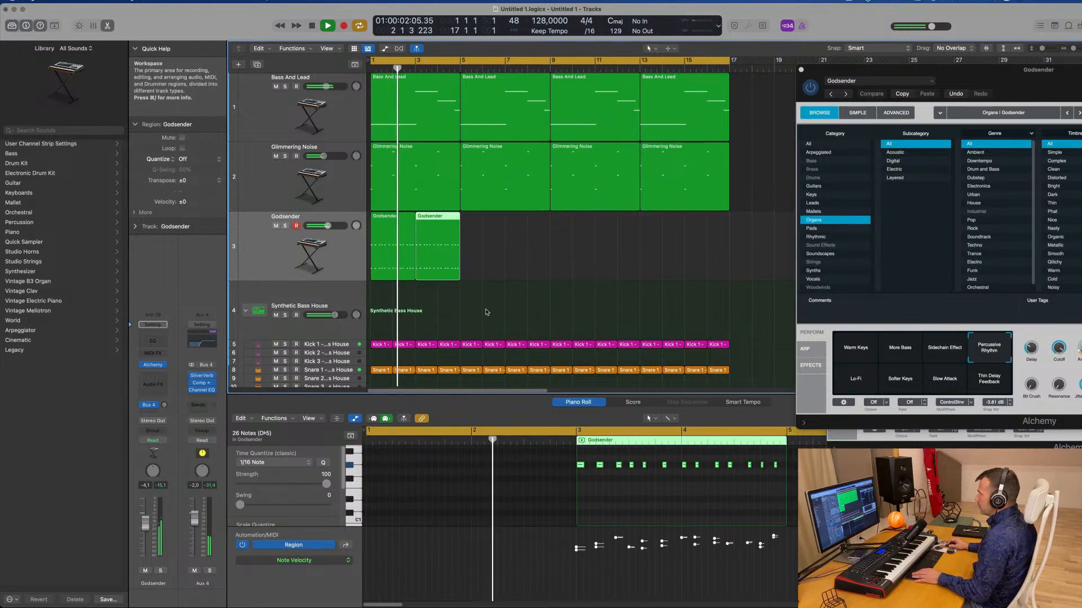
drag(538, 269, 400, 266)
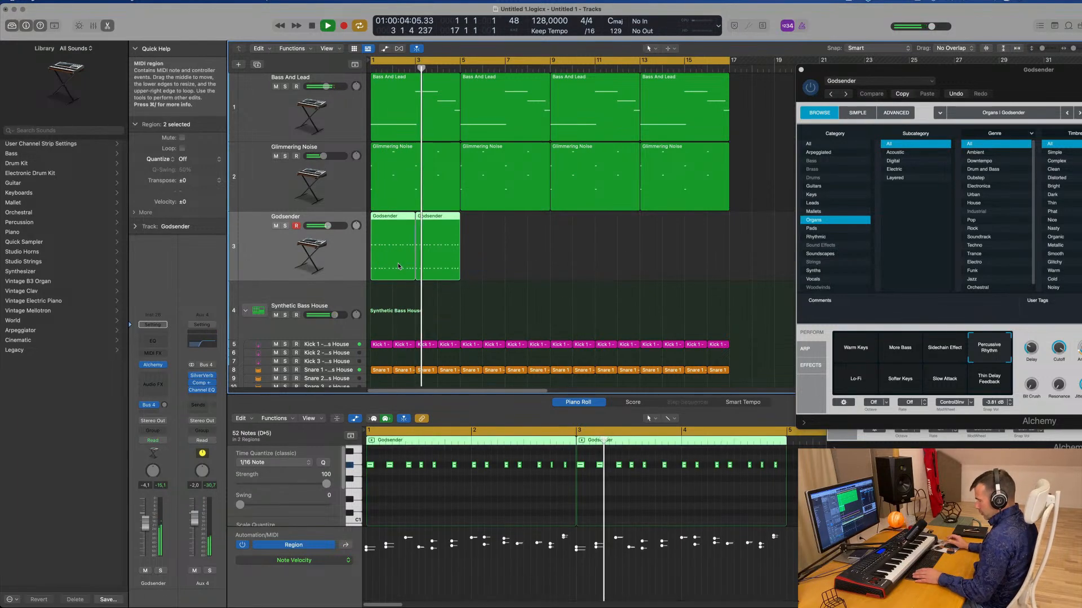
key(super+j)
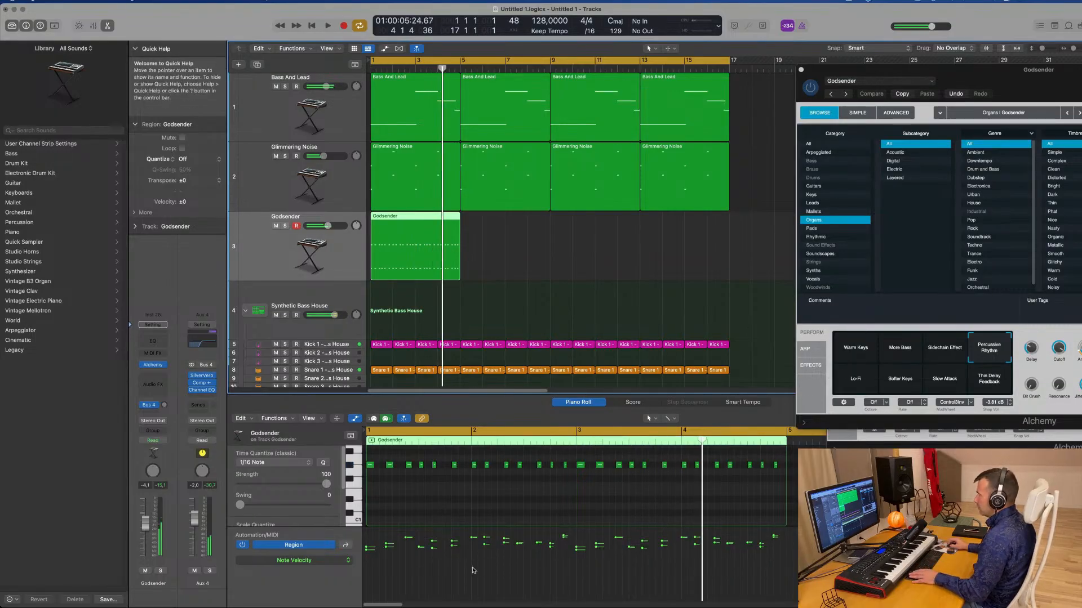
Step: Shape the Godsender region's note velocities into a smooth curve dipping around bar 3, and repeat the region three times to fill 16 bars
drag(367, 546, 788, 540)
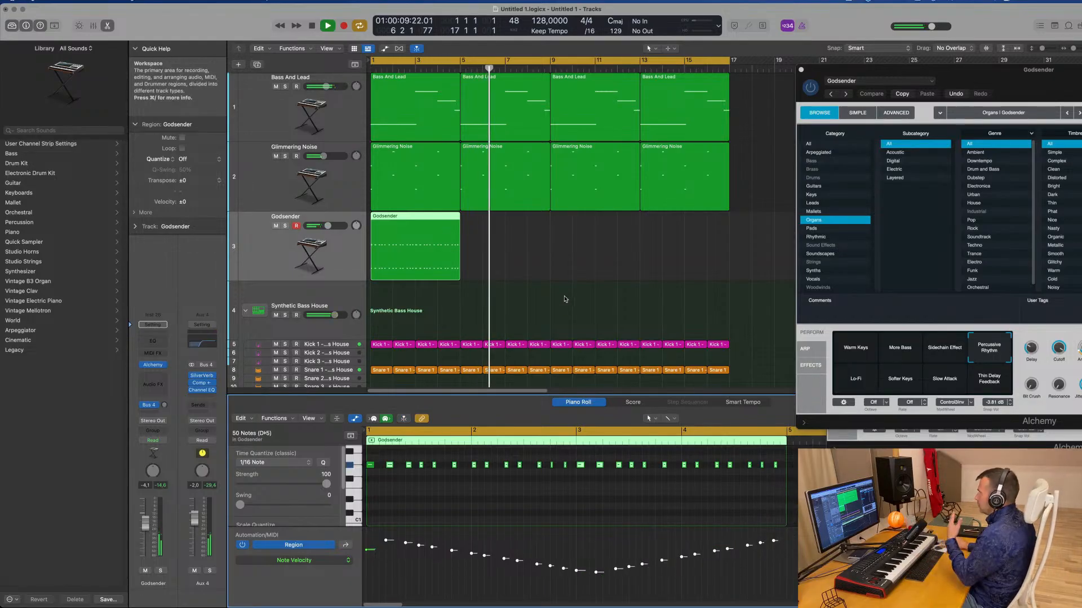
drag(529, 256, 396, 246)
key(super+r)
key(super+r)
key(super+r)
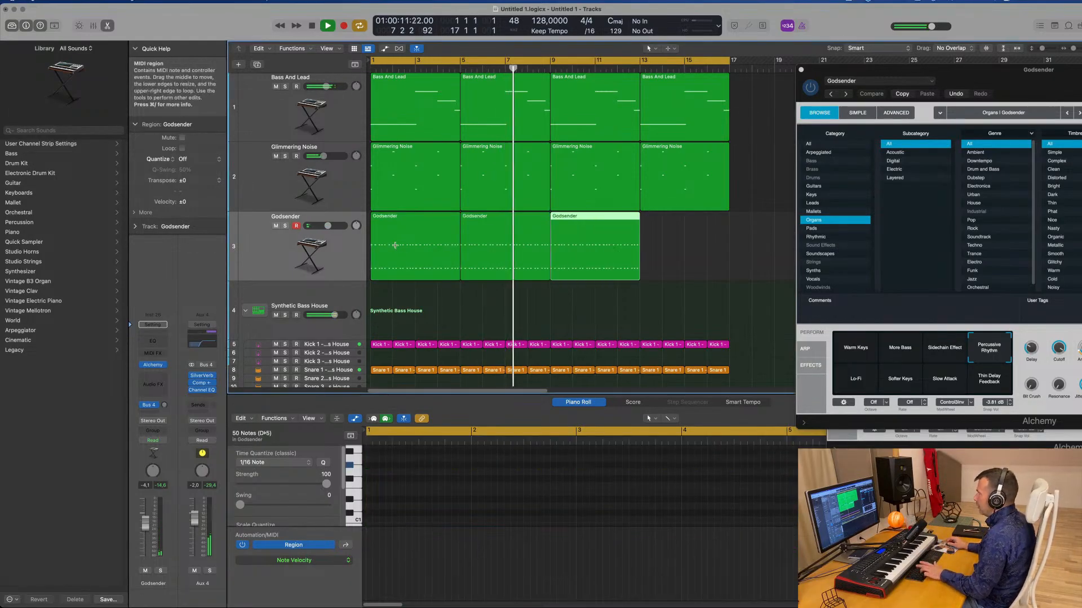
Step: Lower the Godsender track's volume to -4.9 dB while playing it back with the Glimmering Noise part
drag(974, 72, 798, 89)
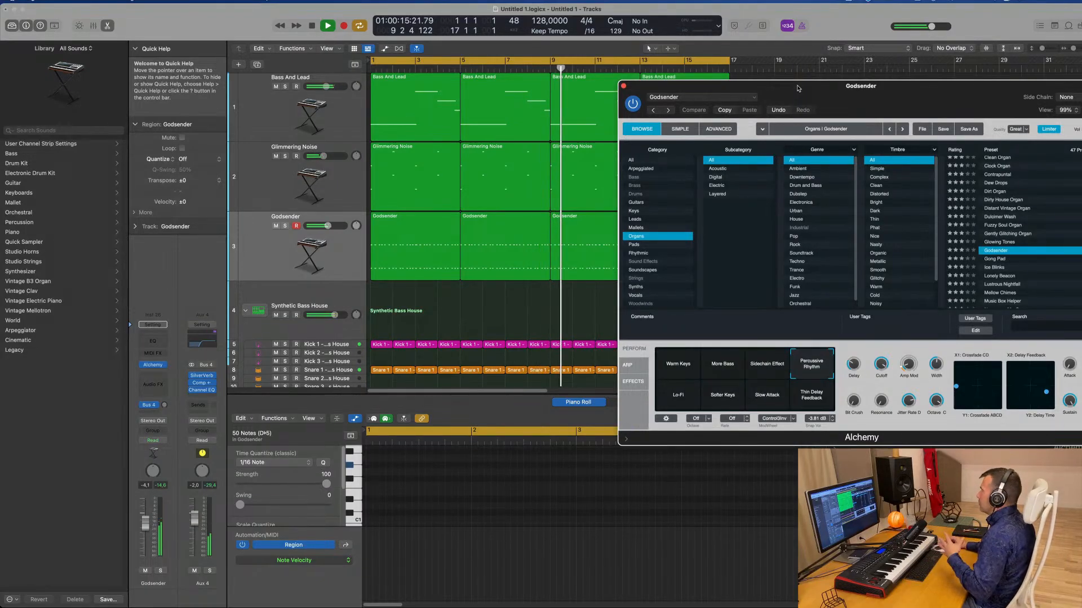
drag(797, 89, 730, 80)
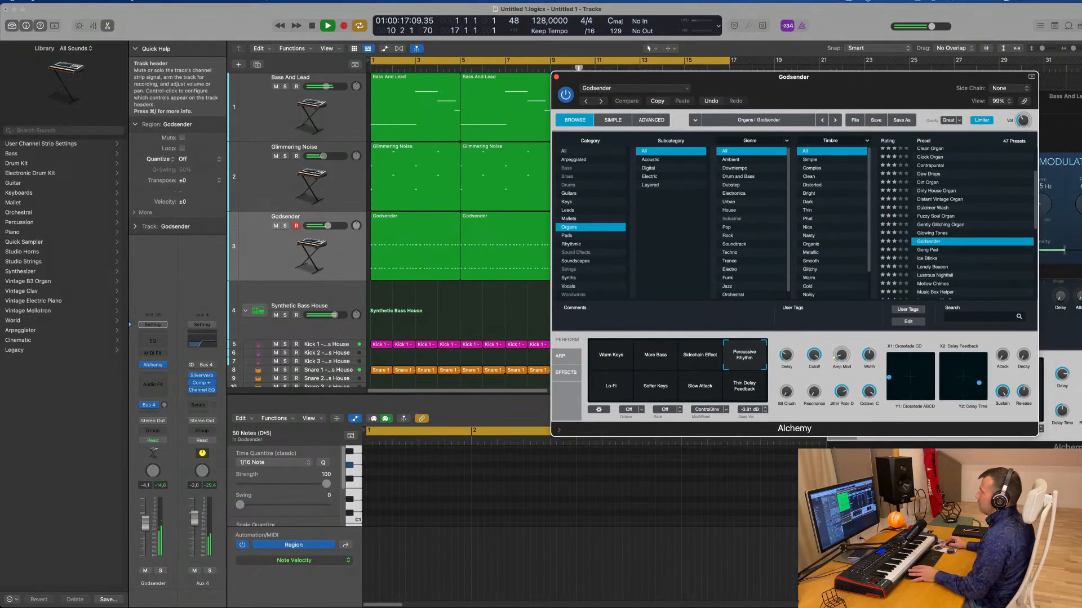
key(space)
click(259, 251)
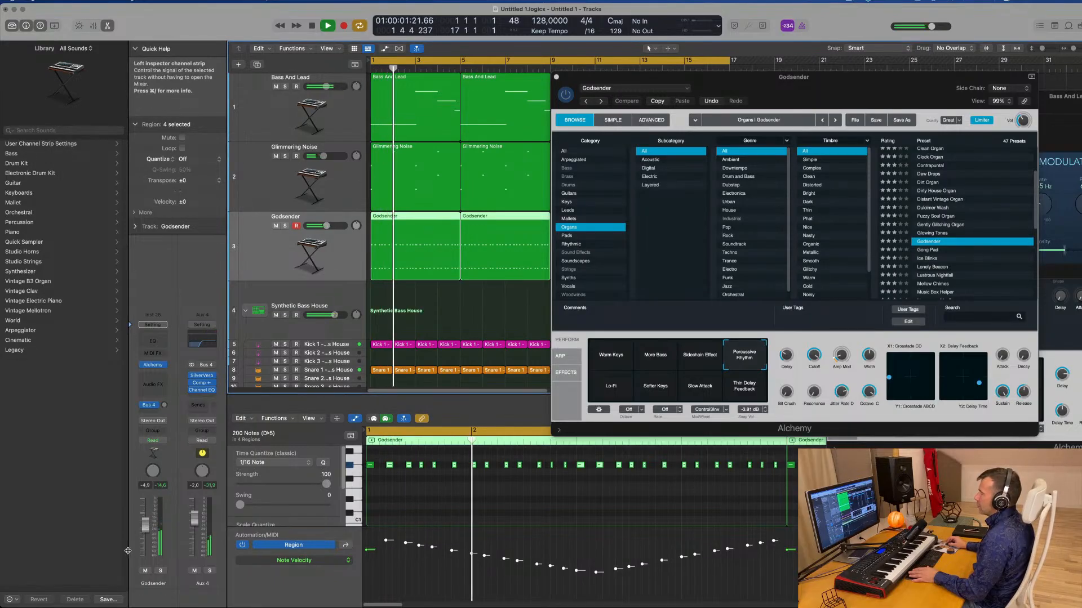
click(271, 204)
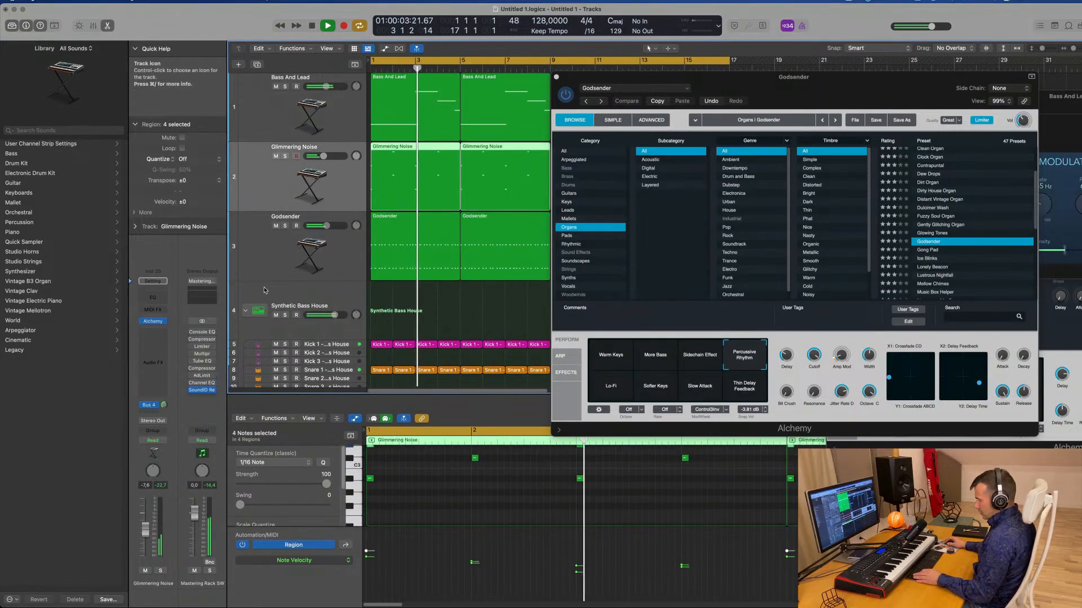
click(279, 251)
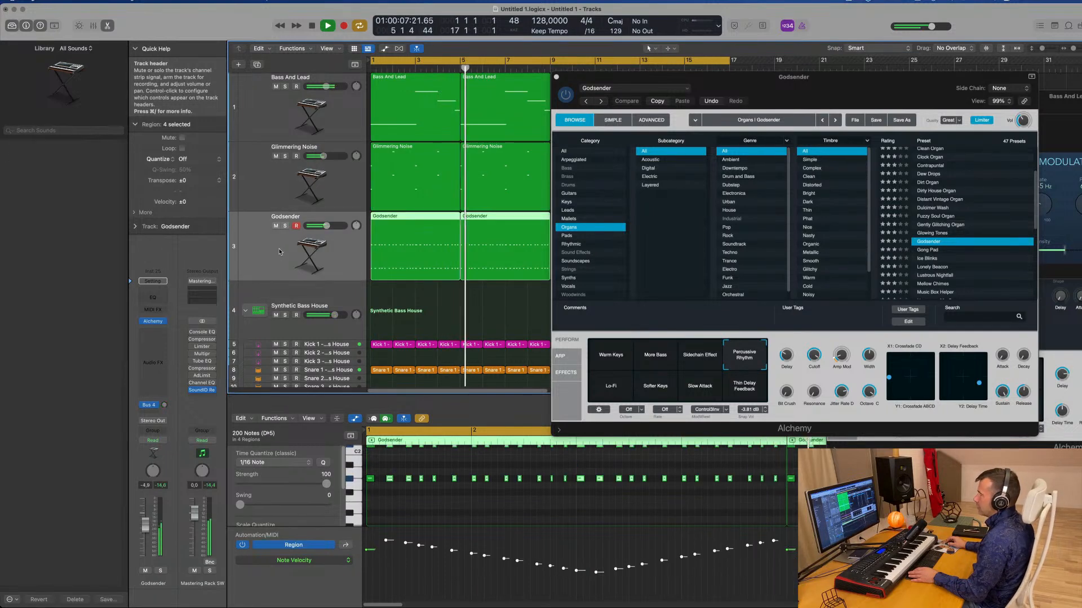
Step: Insert a Compressor on the Godsender track and set its side chain to Kick 1 - Synthetic Bass House (Inst 2)
key(Return)
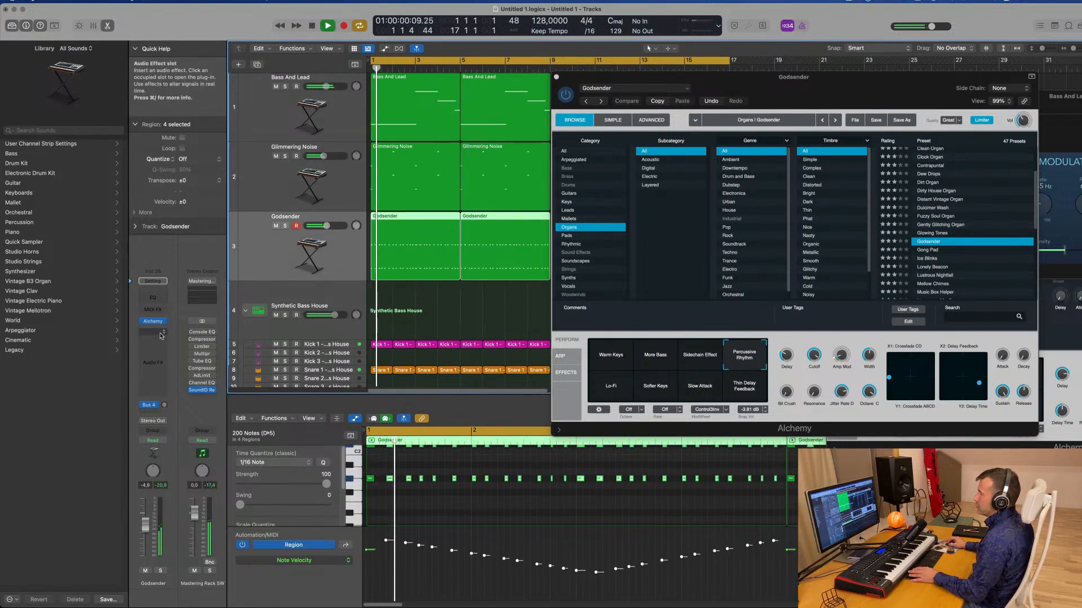
click(161, 336)
mouse_move(169, 365)
click(222, 366)
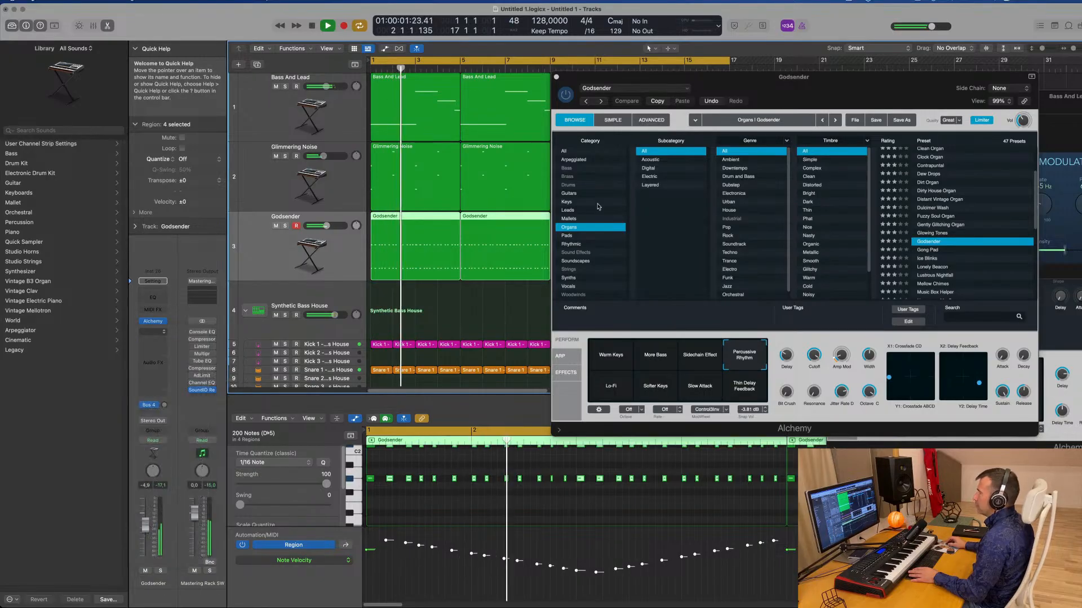
click(724, 126)
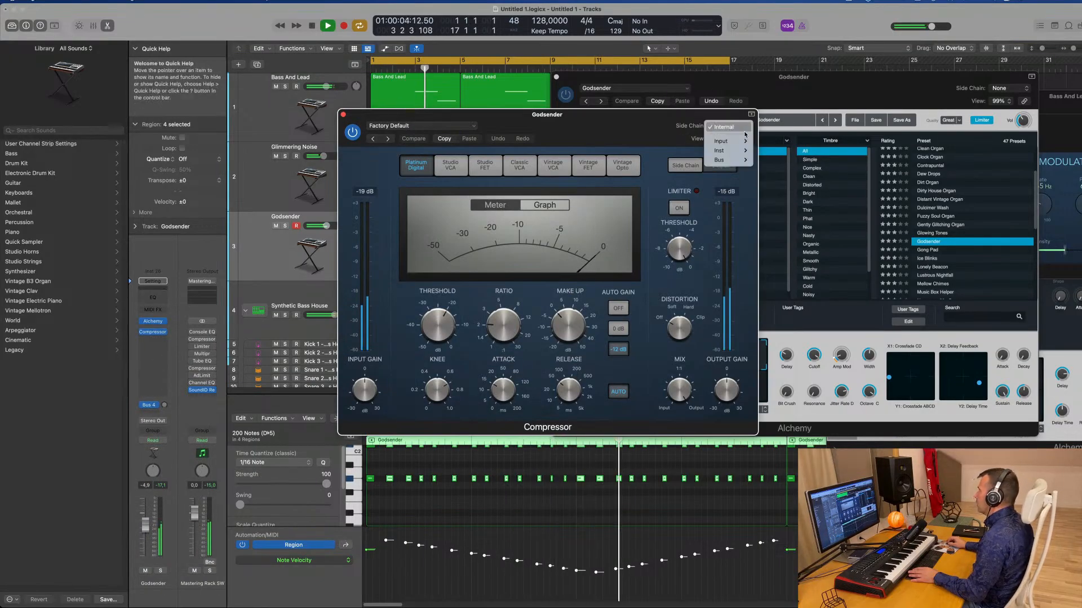
mouse_move(741, 152)
click(795, 160)
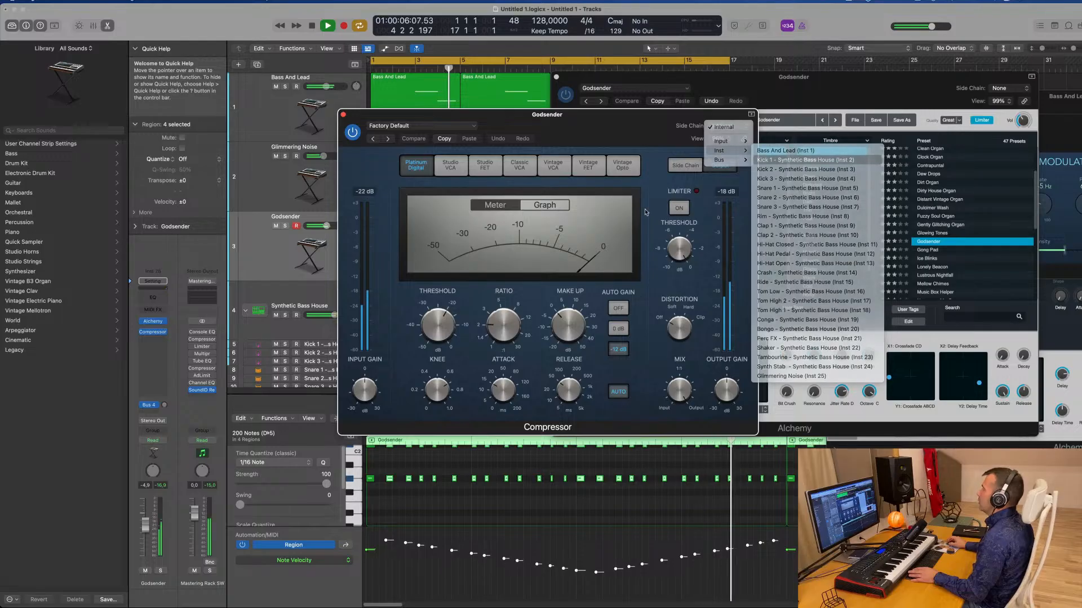
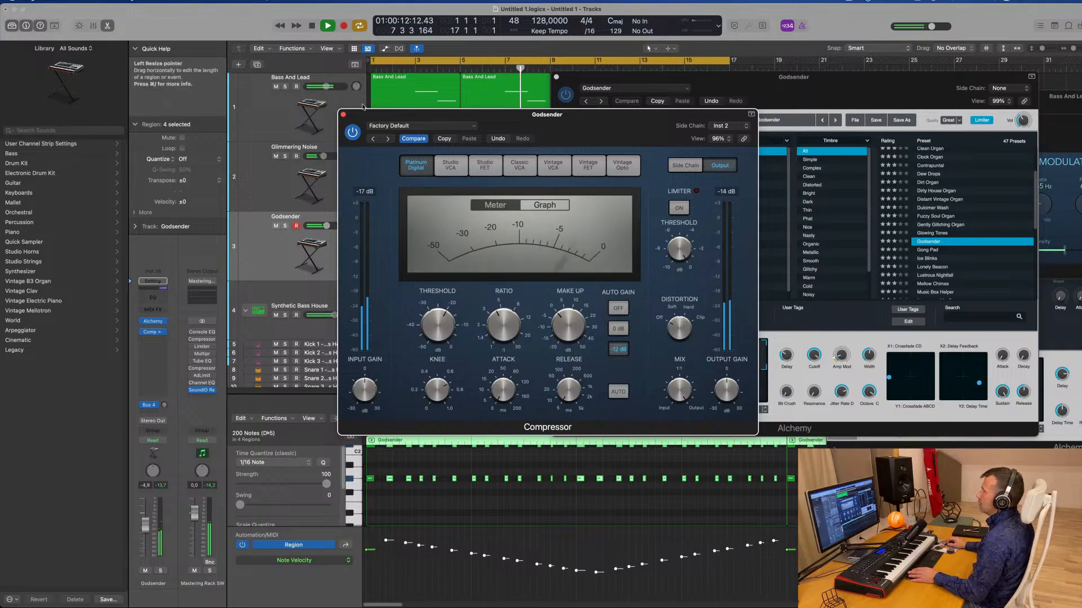
Step: Close Godsender's Alchemy and Compressor windows and select the Bass And Lead track
click(751, 89)
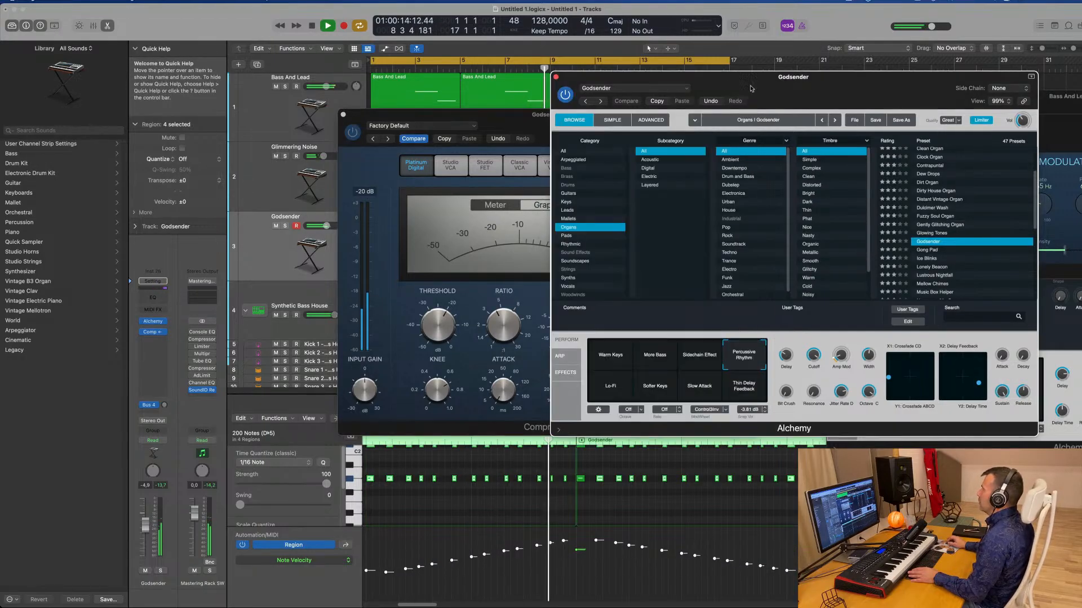
click(555, 79)
drag(362, 114, 346, 117)
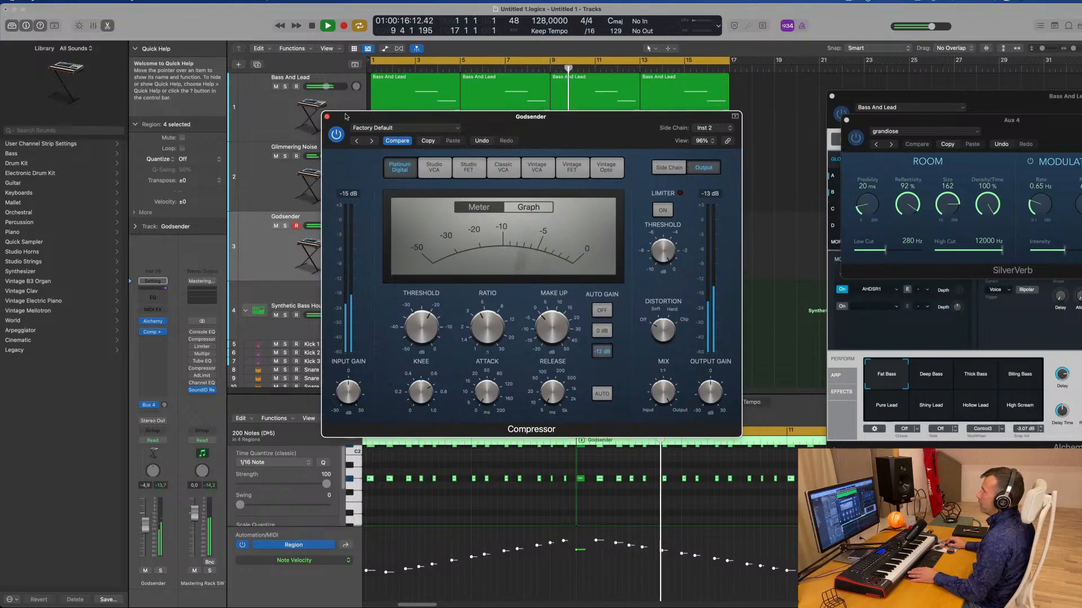
click(268, 251)
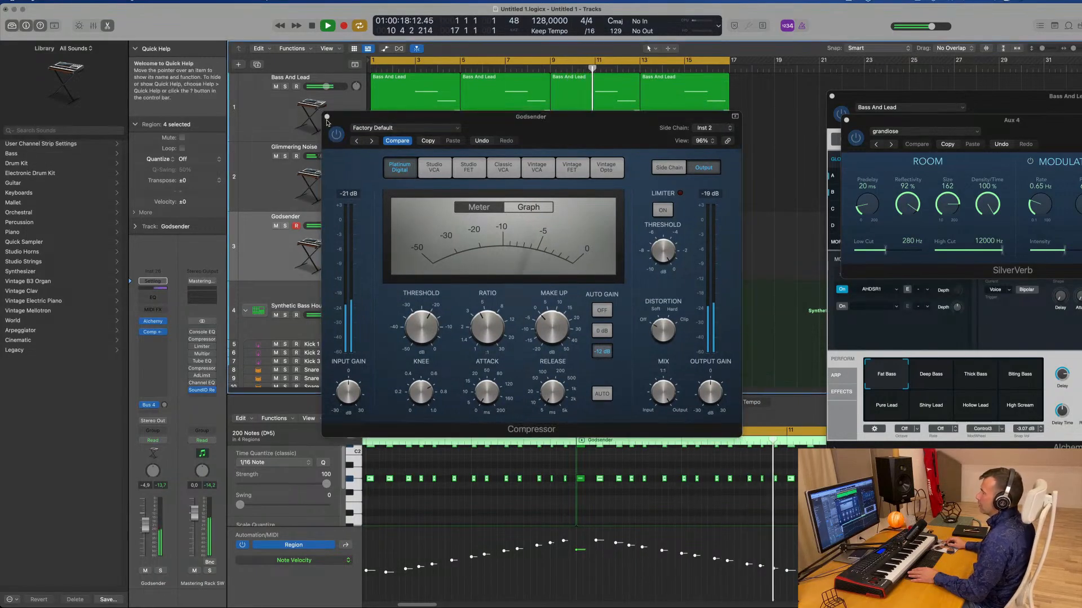
click(327, 117)
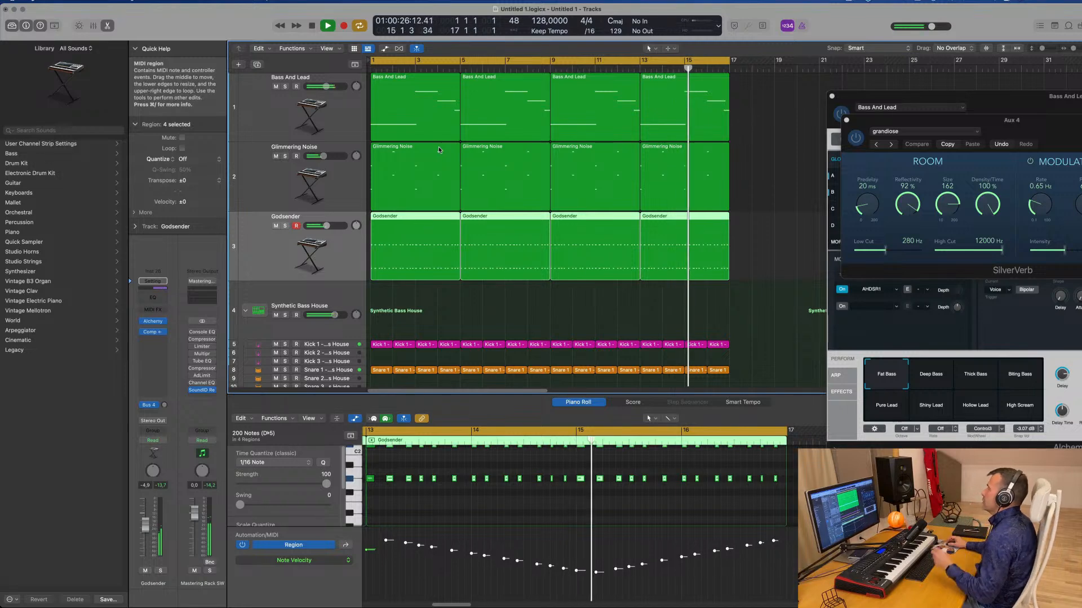
click(274, 113)
scroll(286, 228, down, 2)
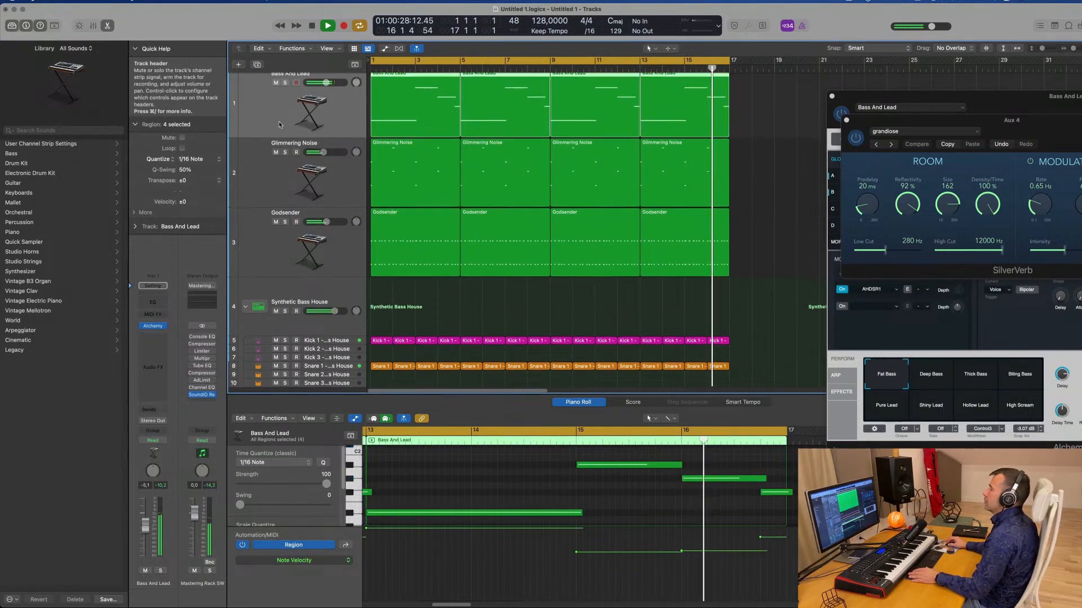
Step: Duplicate the Bass And Lead track and copy its first region onto the new track at bar 1
scroll(282, 169, up, 2)
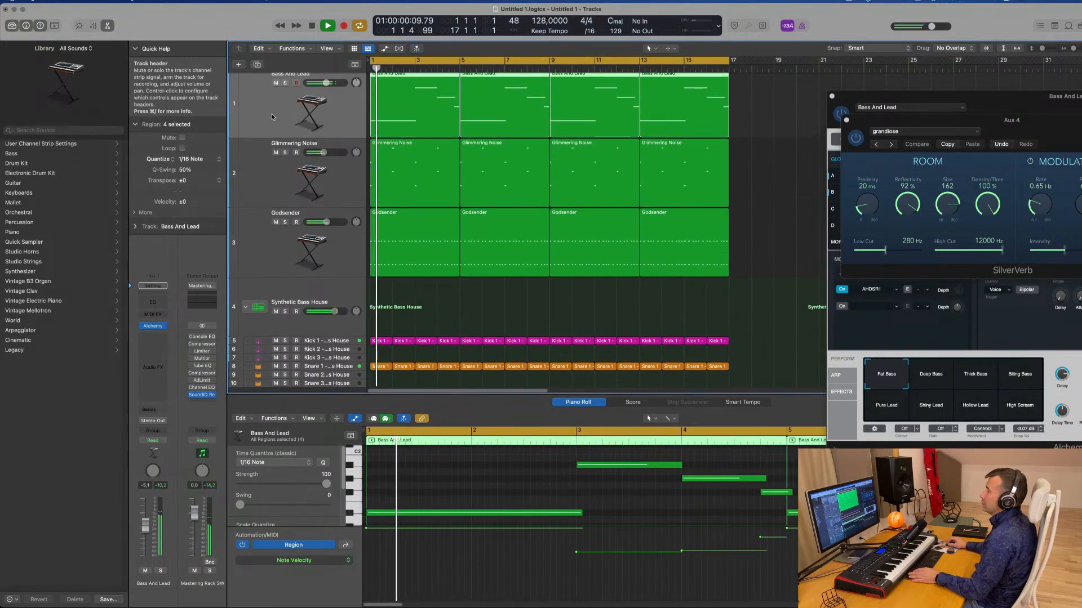
click(256, 66)
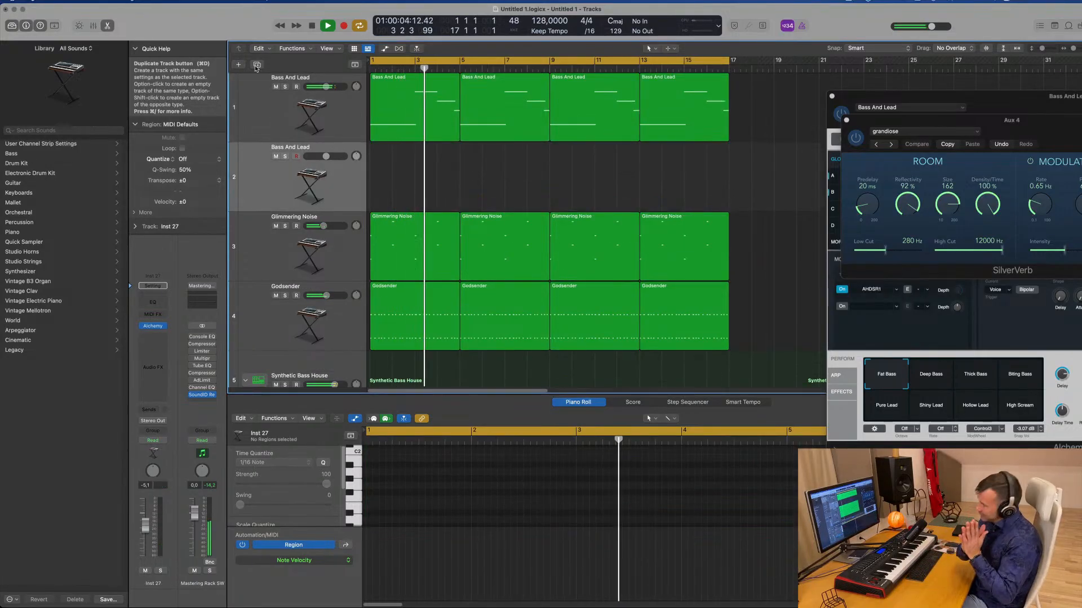
click(410, 104)
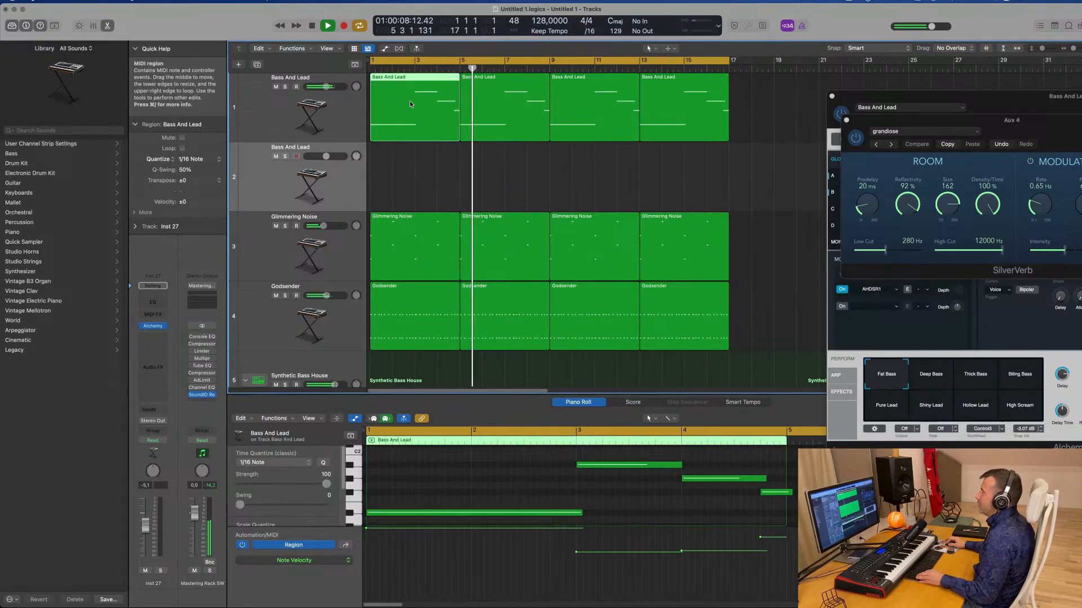
drag(410, 100, 435, 270)
Step: Reduce the copied region to two stacked notes, both spanning bars 1 and 2, and delete its other notes
drag(593, 470, 384, 466)
drag(470, 465, 575, 466)
drag(581, 514, 575, 513)
key(space)
drag(679, 464, 781, 530)
key(Delete)
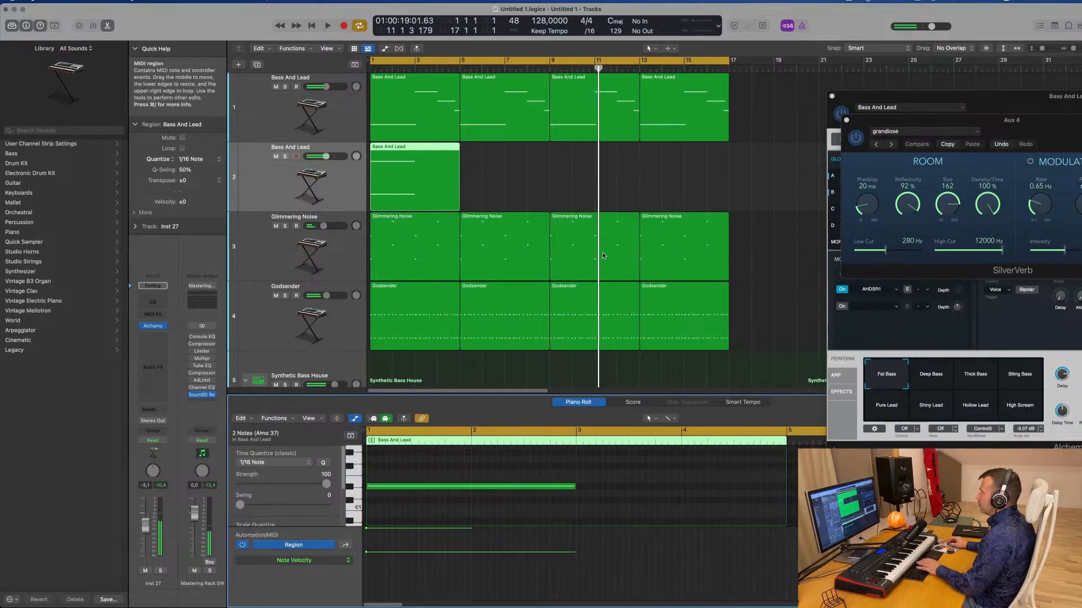
Step: Split the copied region at bar 3 and delete its second half
click(414, 147)
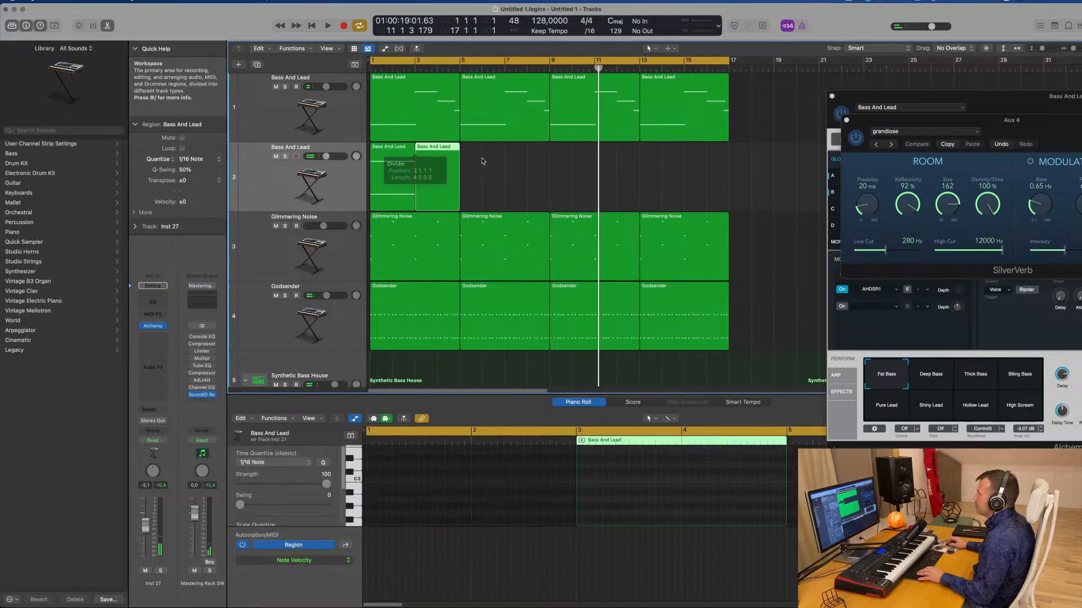
key(Delete)
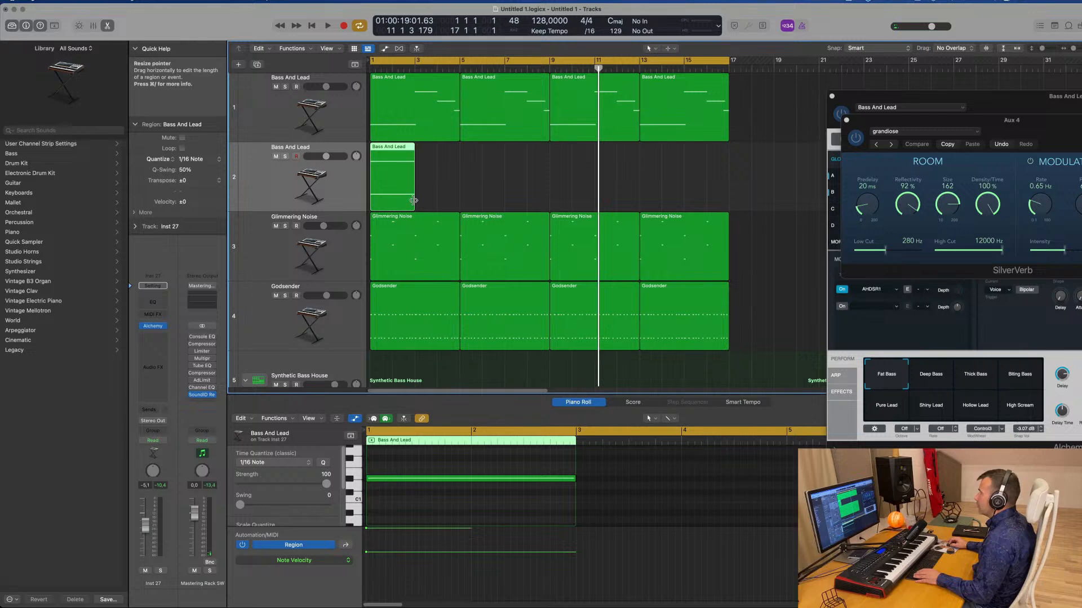
Step: Extend the copied region to bar 5 and lengthen both notes to four bars
drag(413, 201, 459, 200)
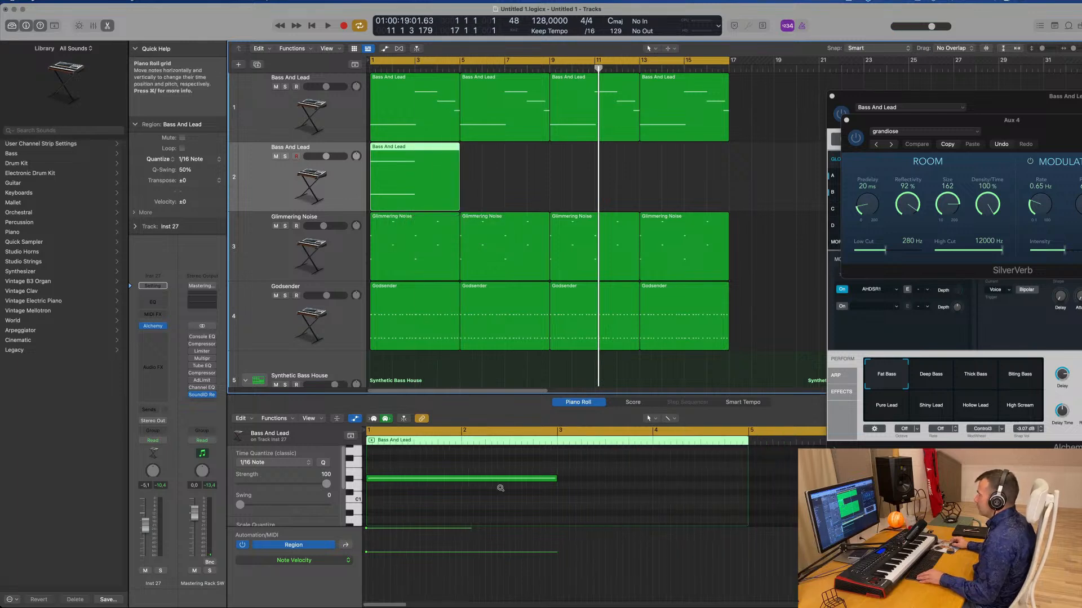
scroll(500, 488, down, 5)
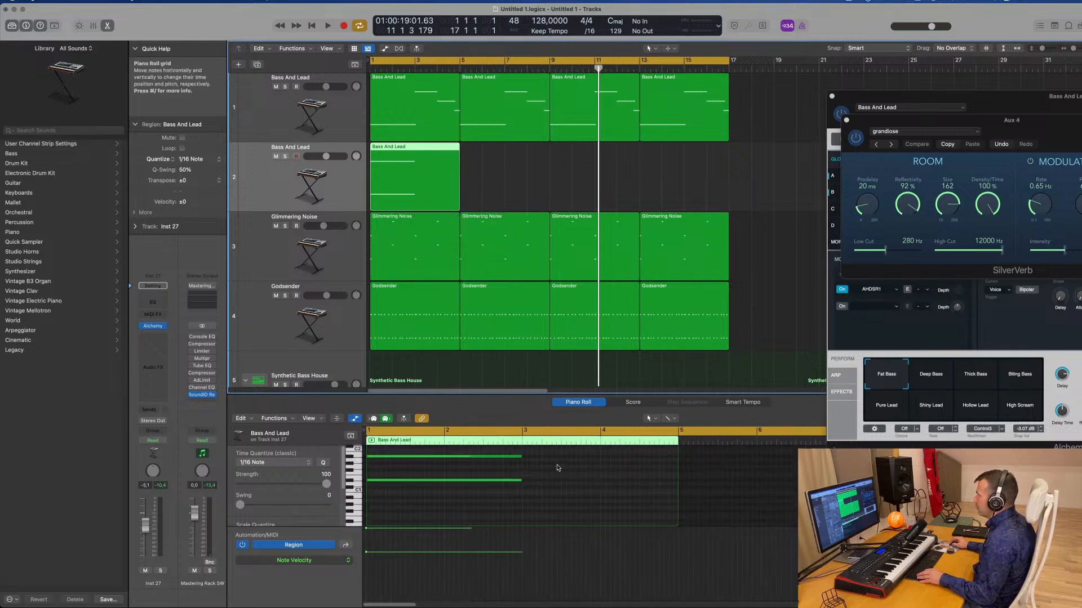
drag(549, 451, 680, 481)
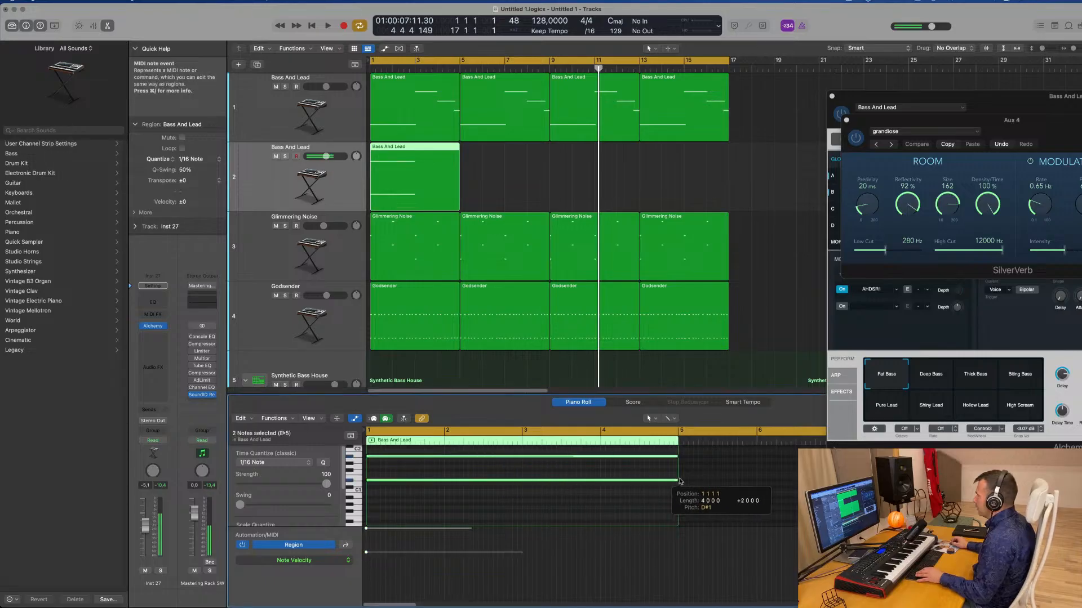
Step: Load the Crustacean preset from Alchemy's Soundscapes category on the duplicated track
click(154, 326)
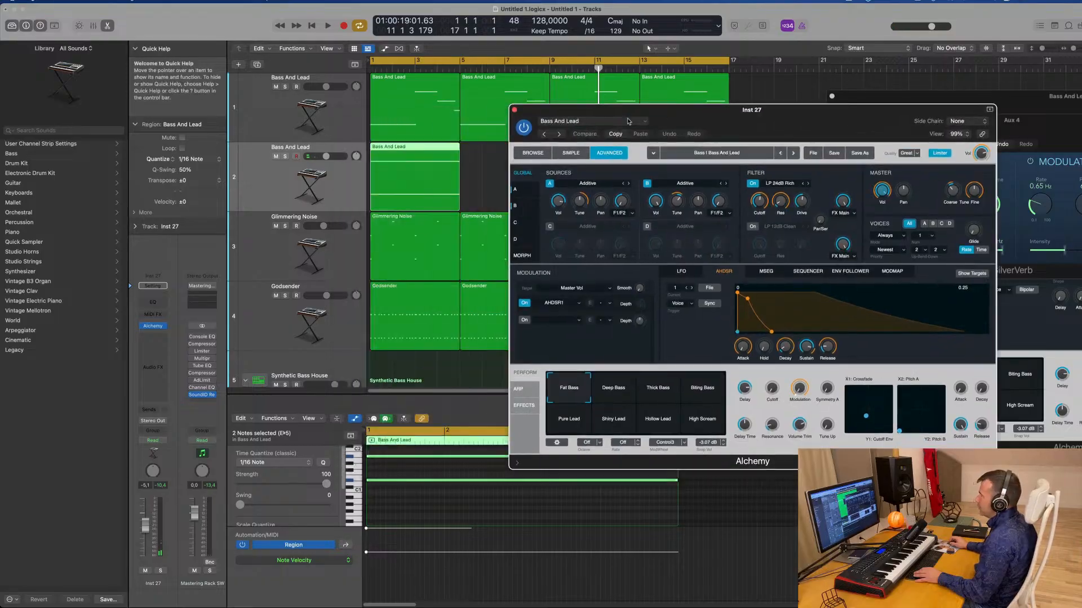
click(532, 153)
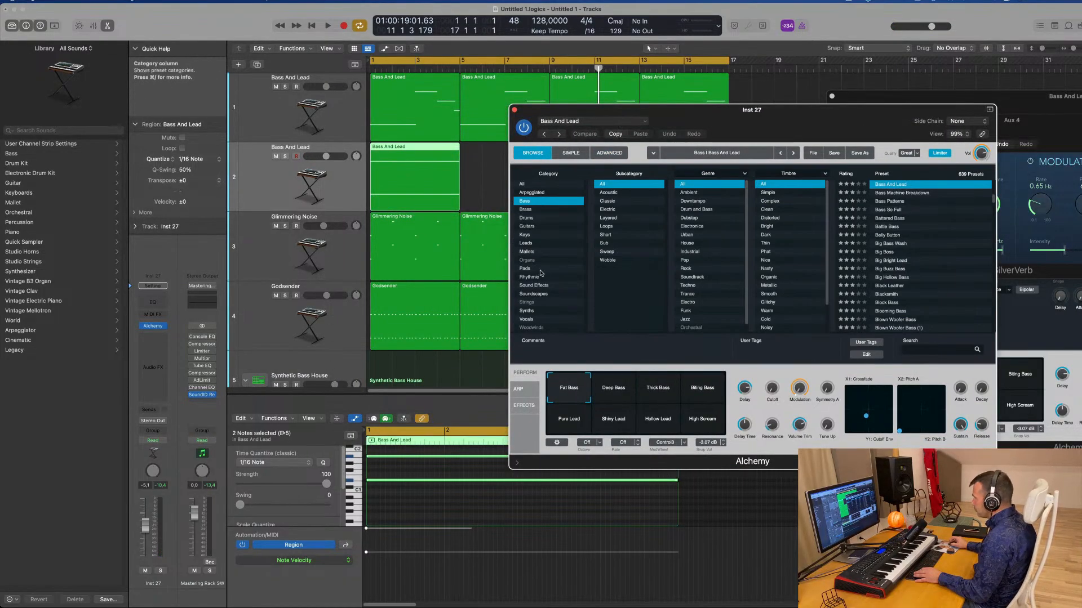
click(533, 295)
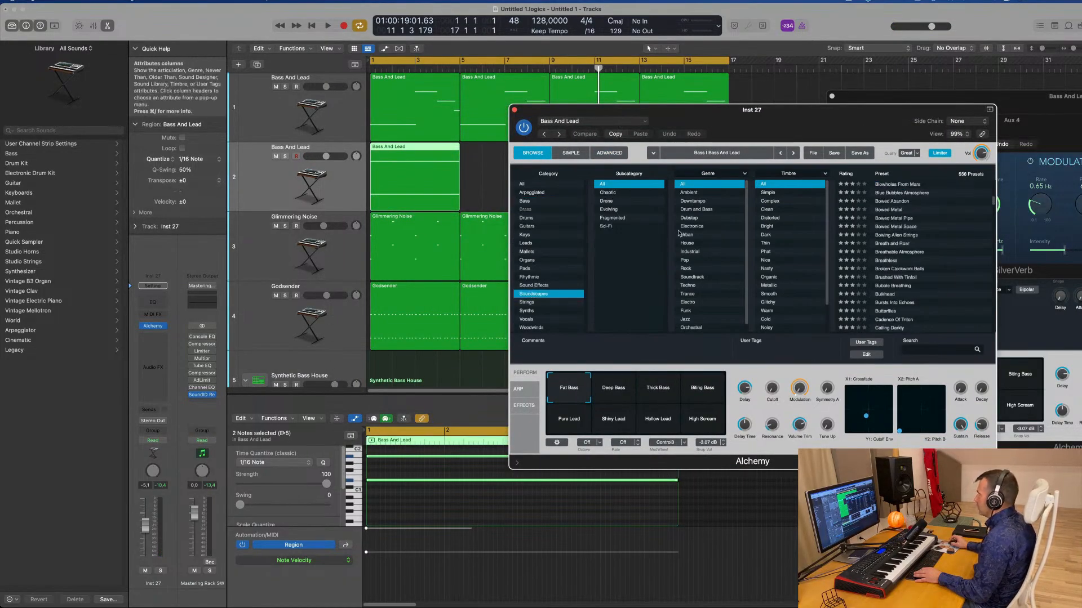
scroll(899, 287, down, 5)
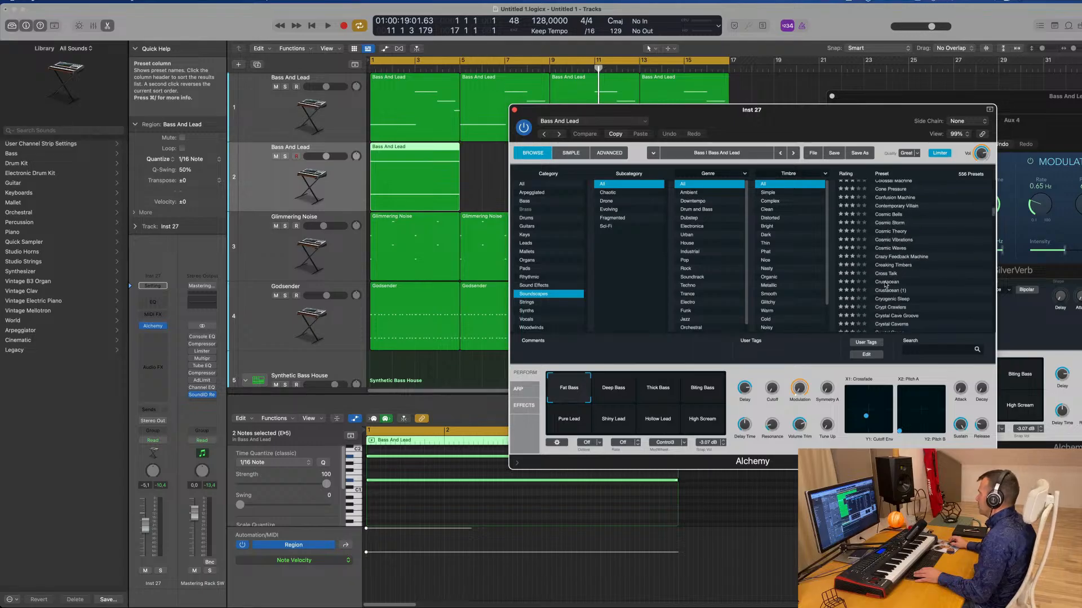
click(885, 282)
drag(569, 123, 647, 97)
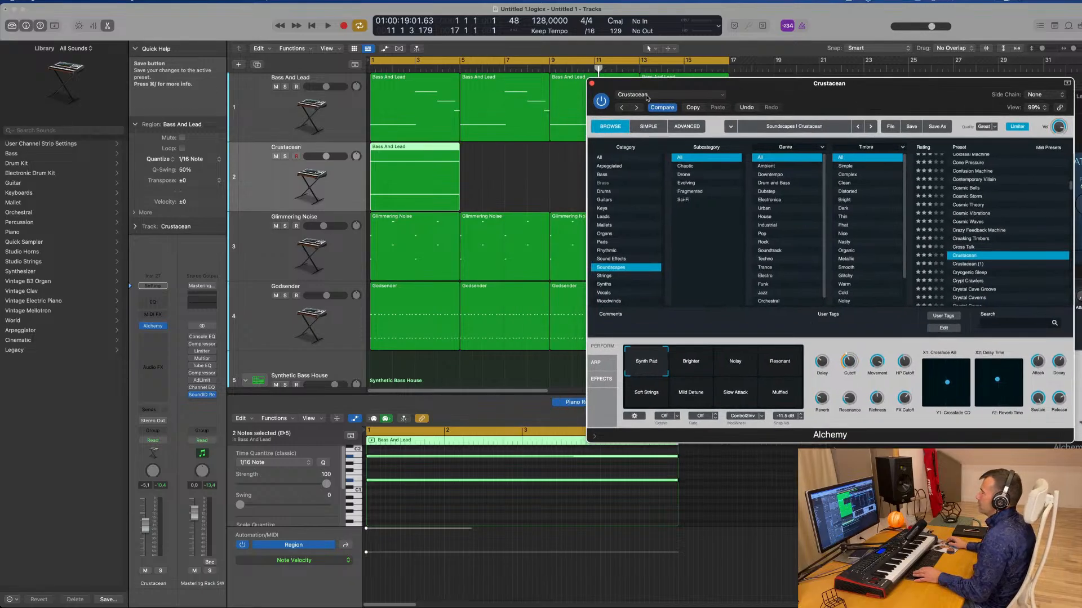
Step: Play back the Crustacean track and transpose its two notes up one octave
click(335, 188)
key(space)
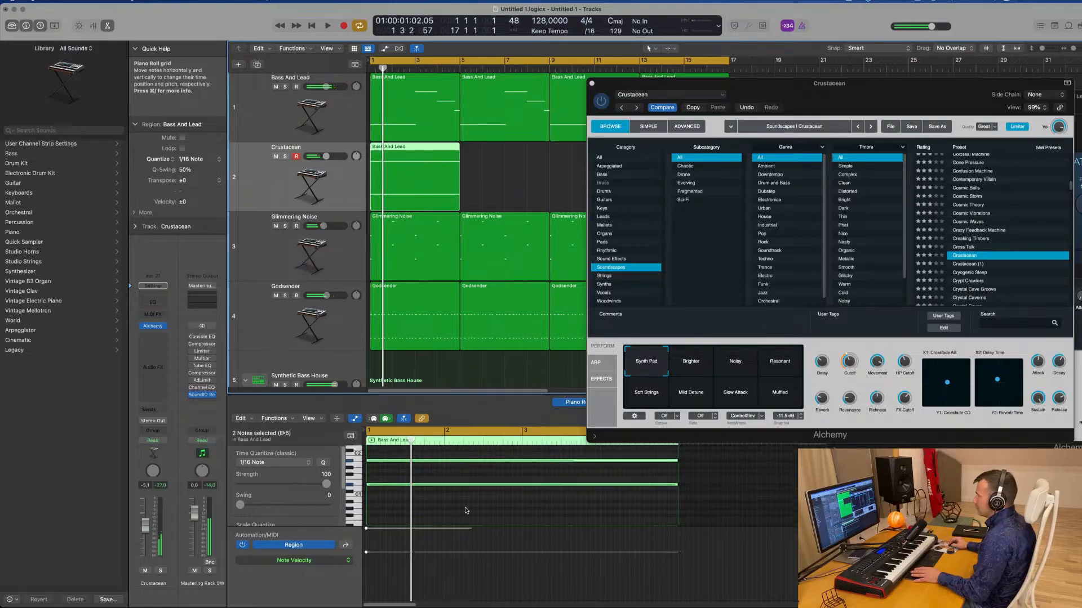
scroll(466, 510, up, 1)
key(alt+shift+Up)
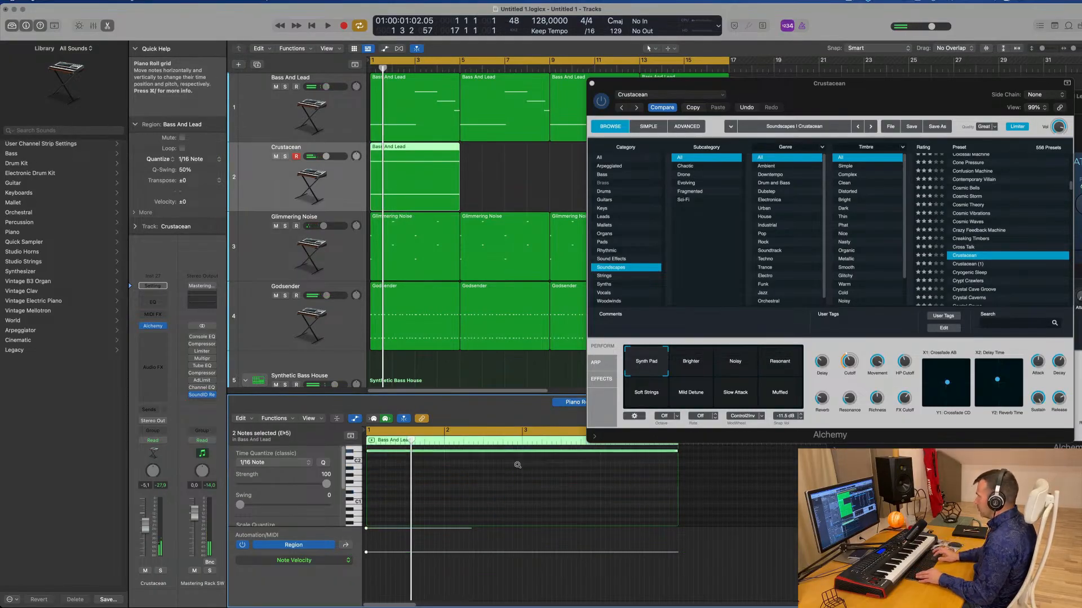
key(space)
Step: Repeat the Crustacean track's four-bar region three times so it fills the track up to bar 17
drag(822, 89, 680, 189)
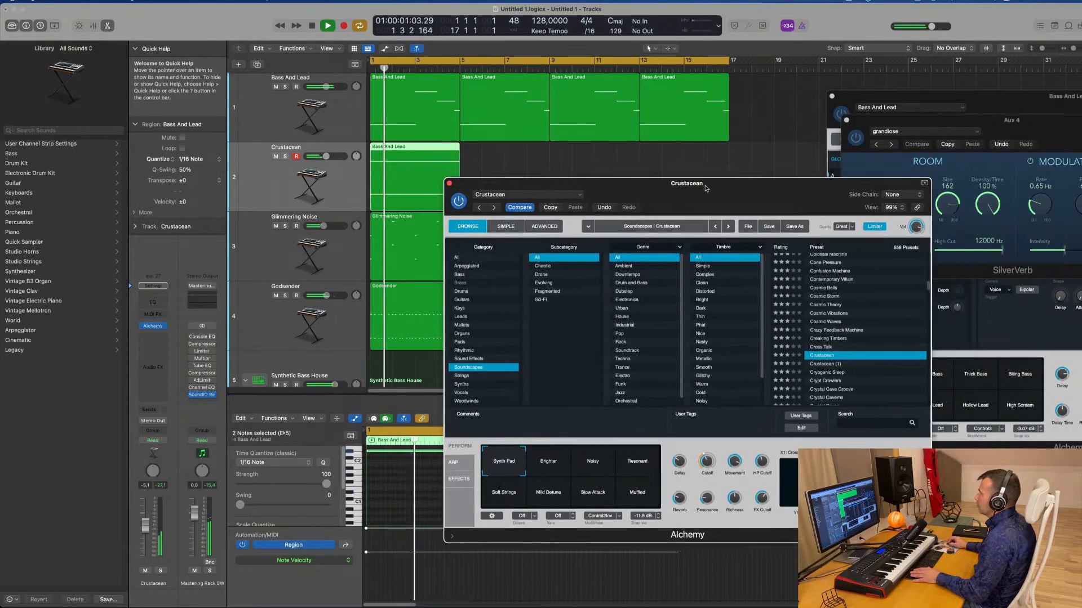
click(396, 168)
key(space)
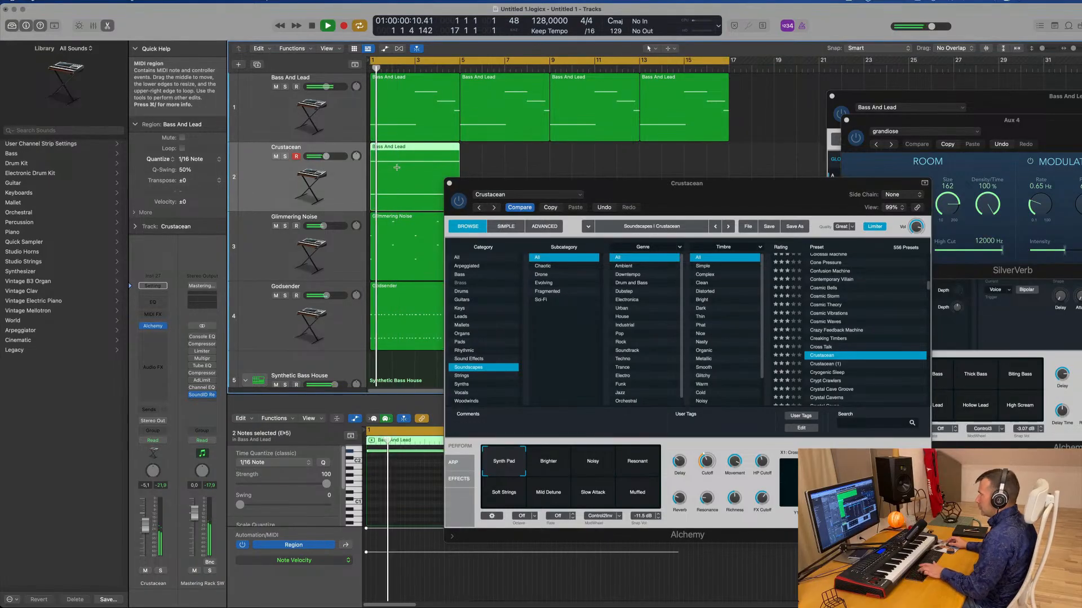
key(super+r)
key(super+r)
key(super+r)
drag(752, 194, 839, 99)
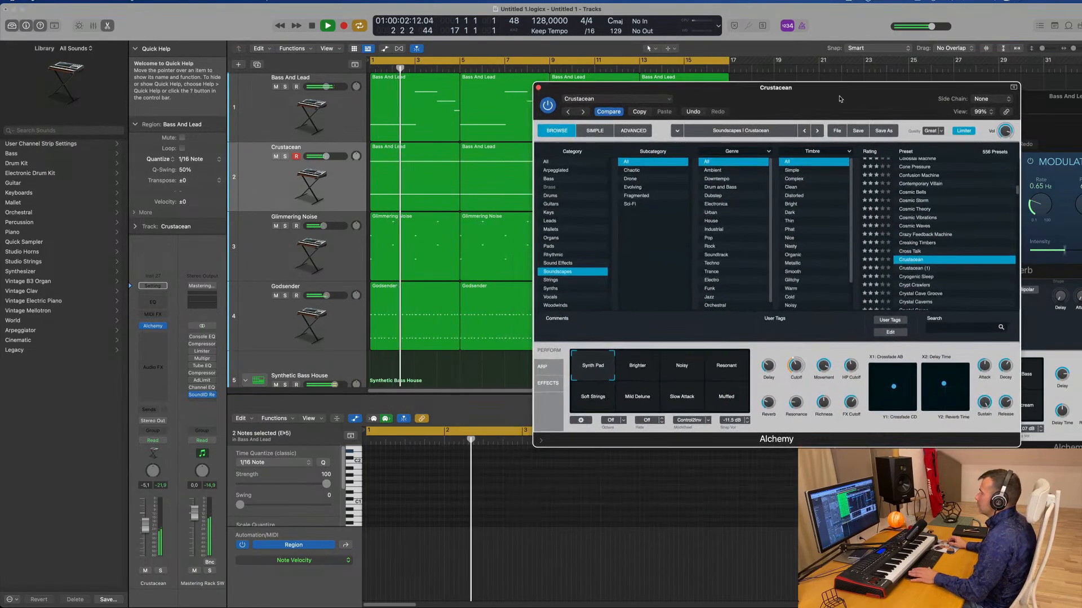
Step: Select all four regions on the Crustacean track and set the track's volume to -4.3 dB
click(281, 179)
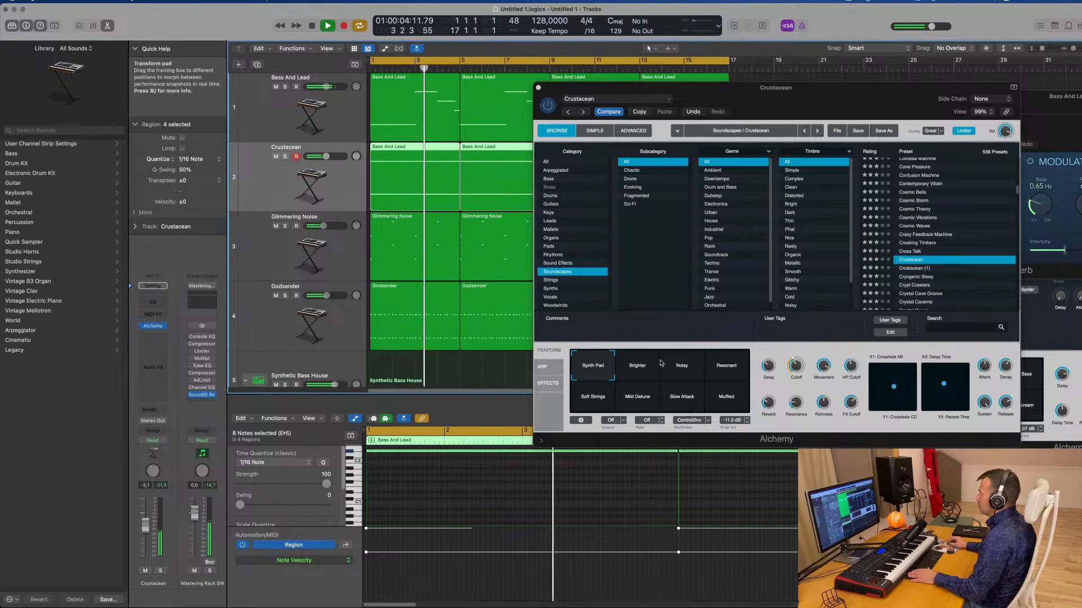
drag(810, 98, 750, 149)
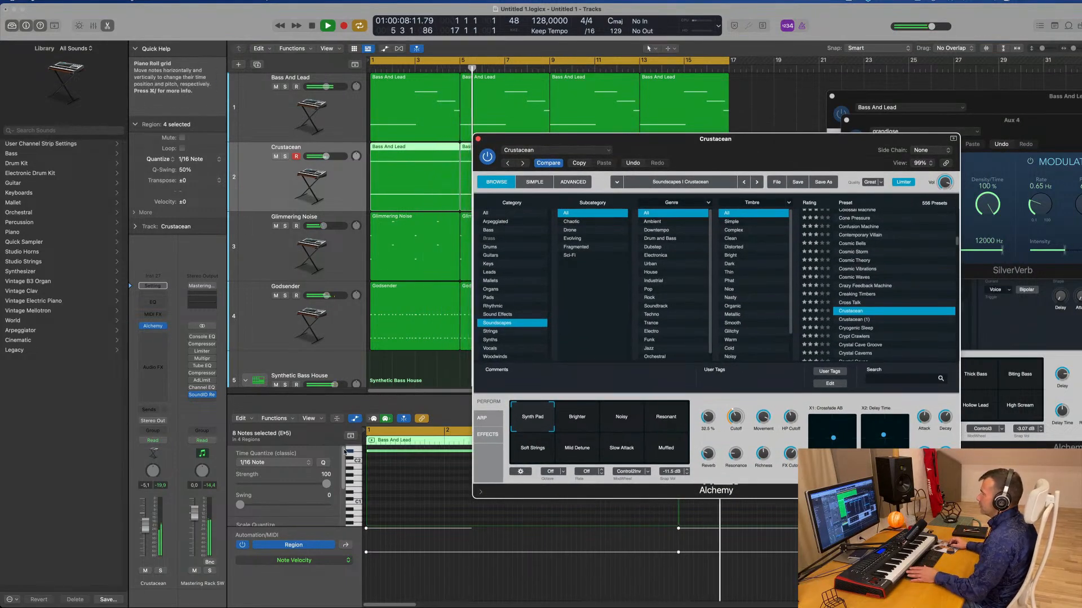
drag(146, 525, 146, 524)
key(space)
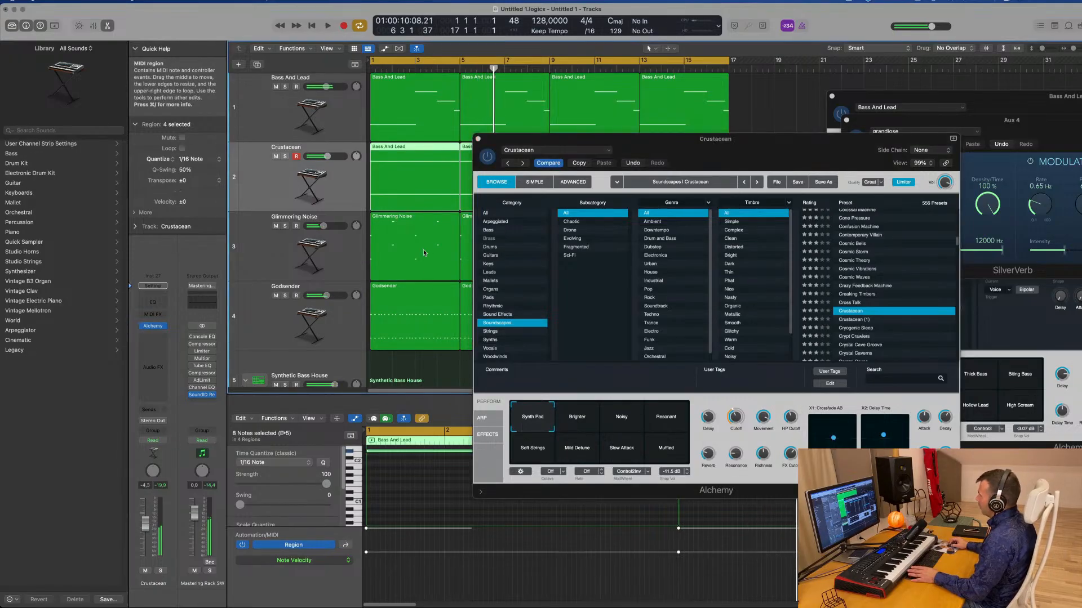
Step: Load the Crystal Caverns soundscape preset in Alchemy on the second track during playback
click(577, 163)
key(space)
scroll(868, 237, down, 5)
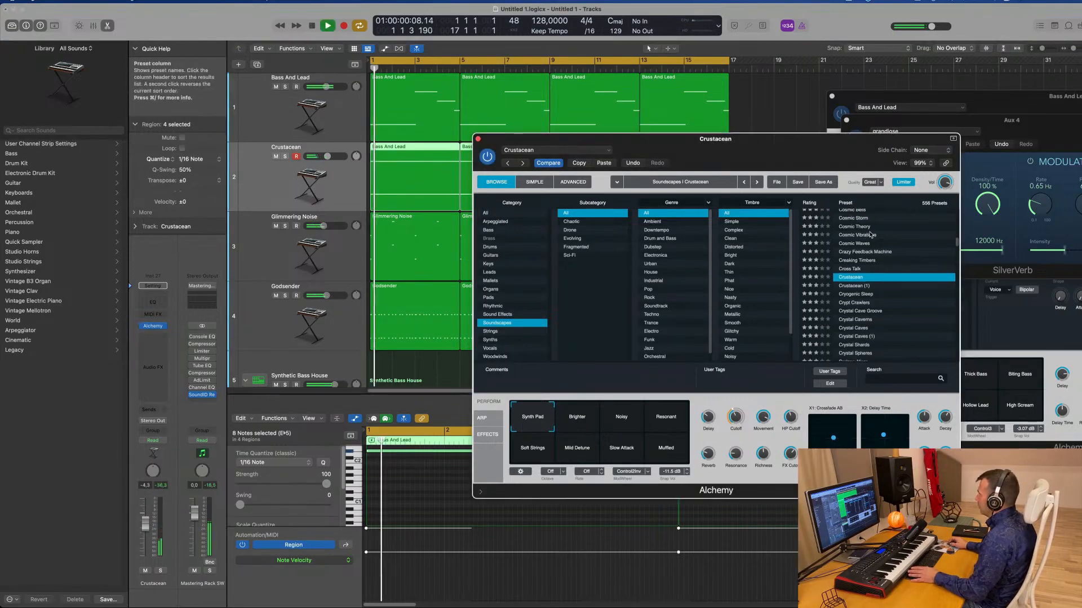
click(860, 271)
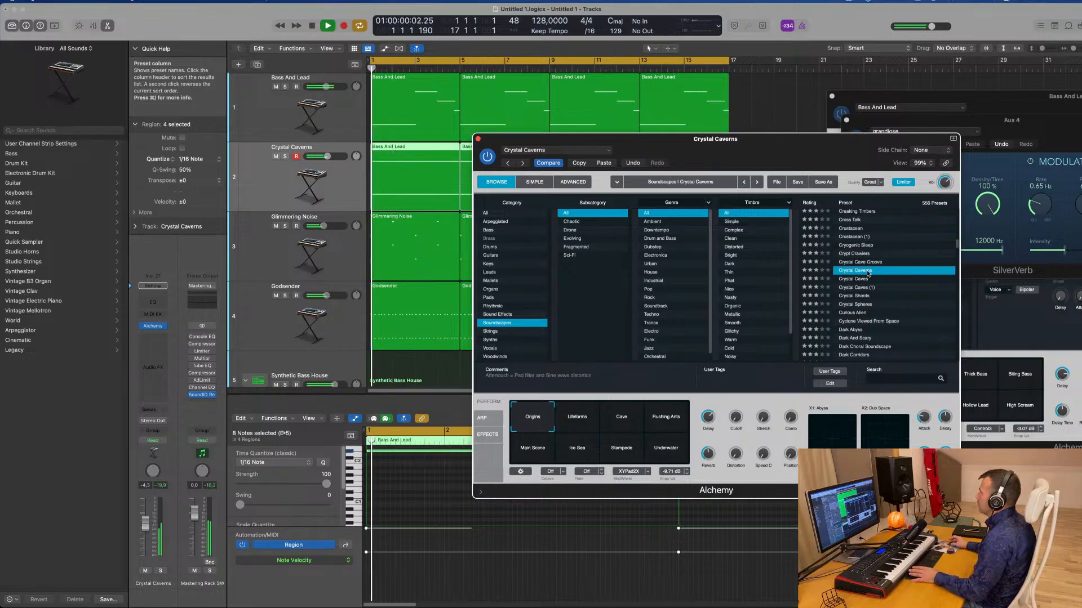
drag(797, 157, 829, 141)
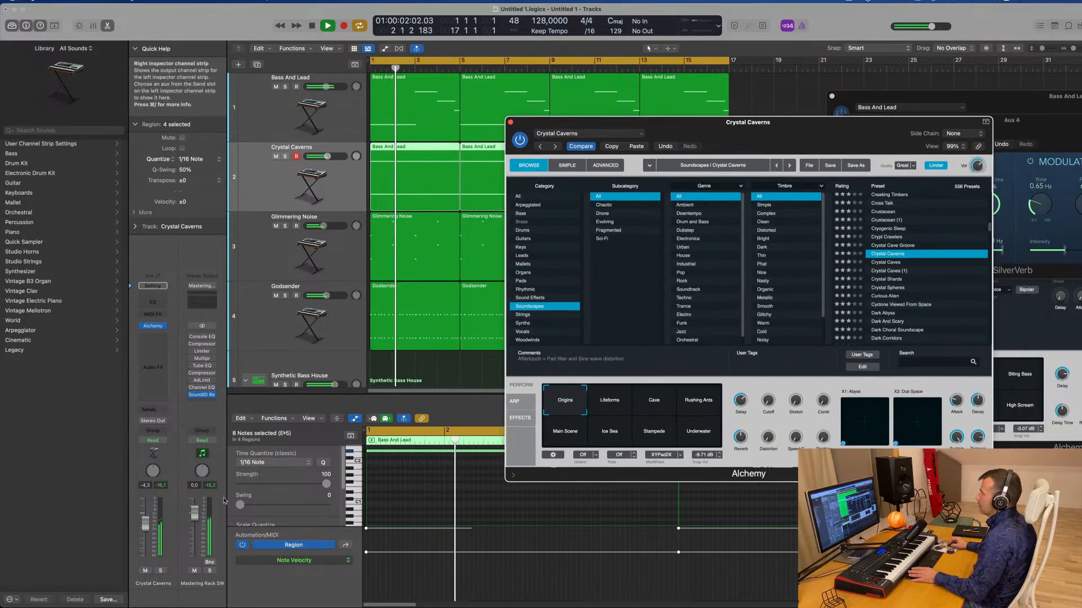
Step: Solo the Crystal Caverns track and add a Channel EQ with a low cut at about 230 Hz
click(163, 572)
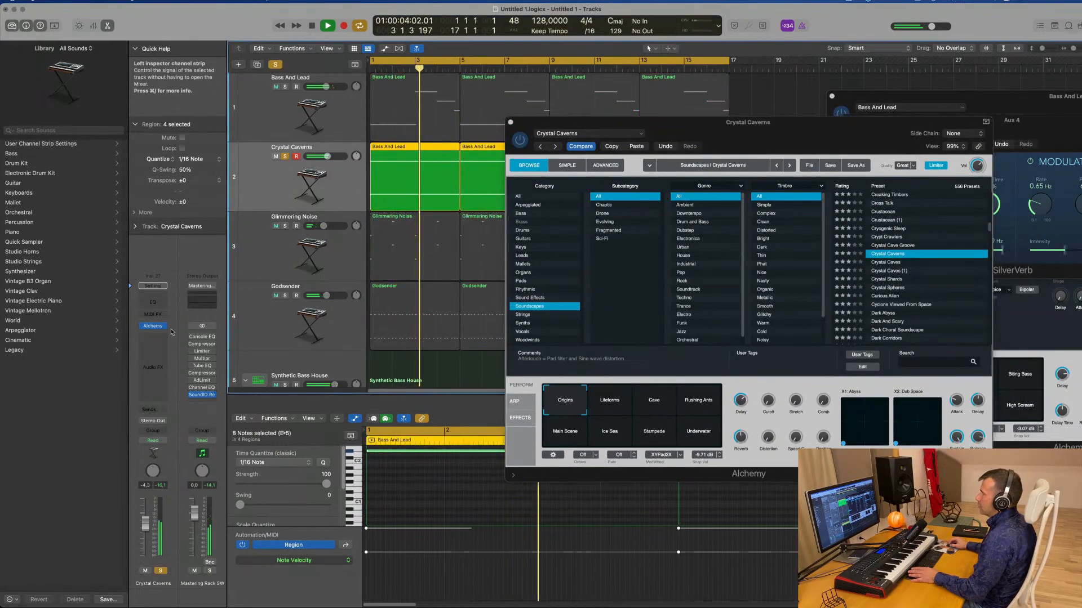
click(152, 302)
drag(383, 200, 544, 196)
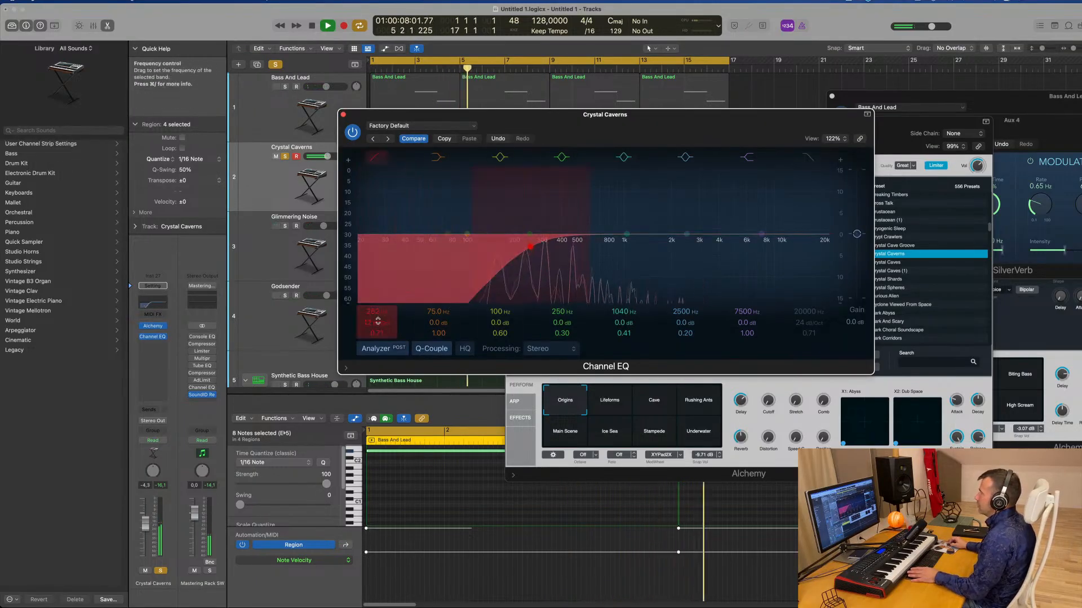
click(343, 115)
drag(569, 122, 592, 118)
key(Return)
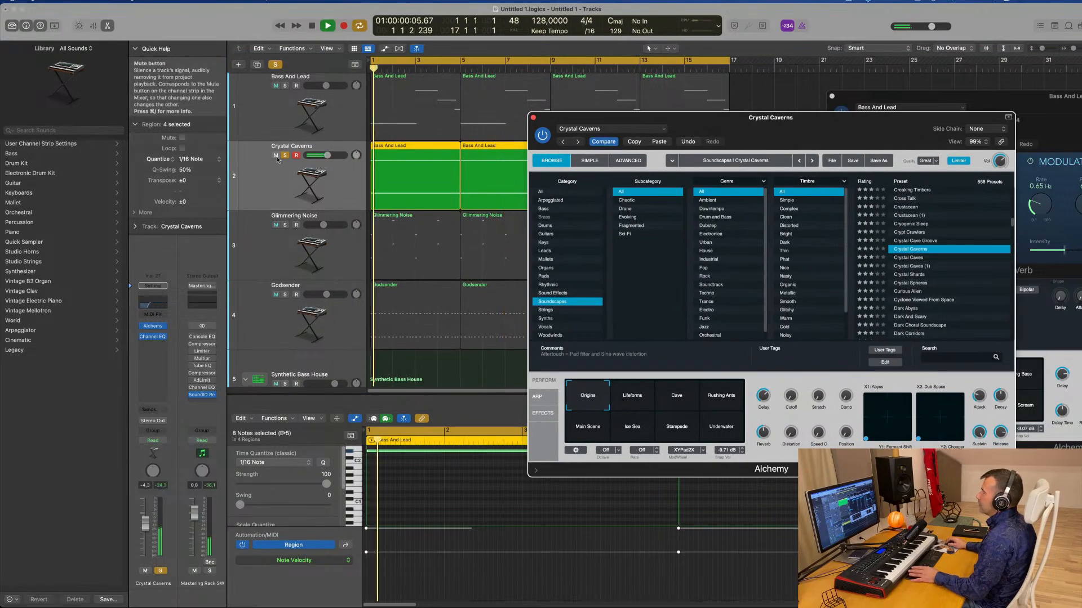
Step: Unsolo the Crystal Caverns track and lower its volume to -7.6 dB while playing the full mix
click(284, 154)
key(Return)
drag(817, 121, 791, 115)
key(space)
key(space)
drag(147, 525, 148, 533)
key(space)
key(space)
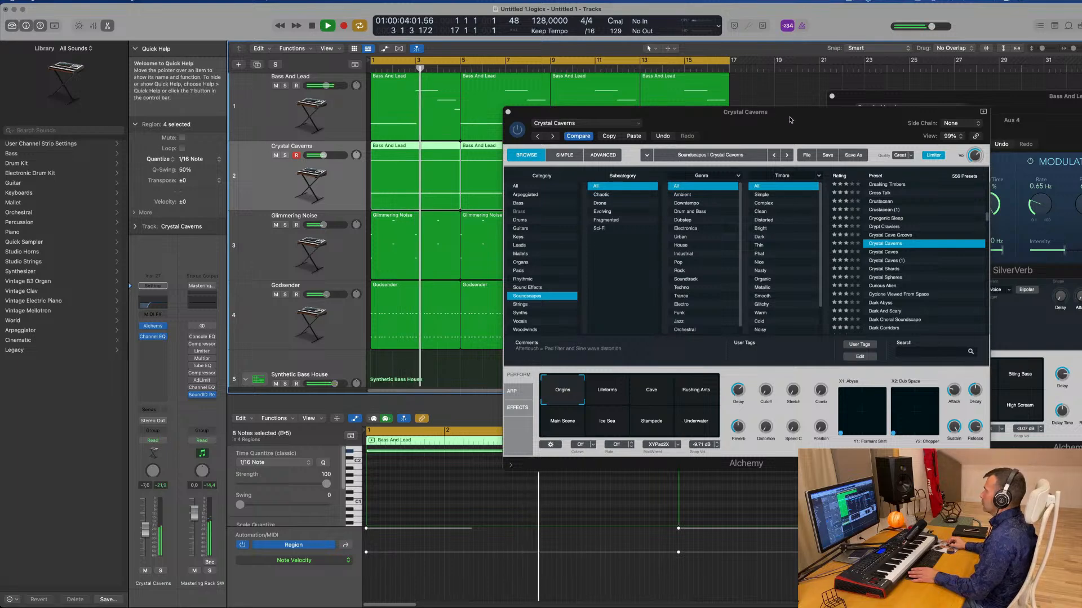
Step: Audition the Curious Alien soundscape preset in Alchemy on the second track
mouse_move(790, 119)
mouse_down()
mouse_move(822, 116)
mouse_move(796, 129)
mouse_up()
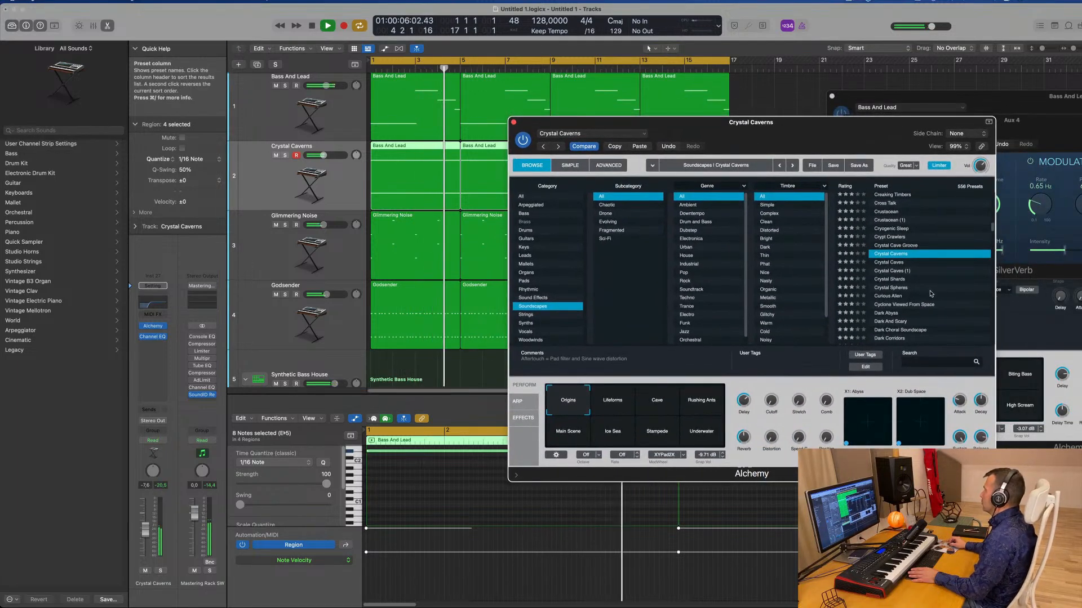
scroll(903, 281, down, 1)
click(897, 283)
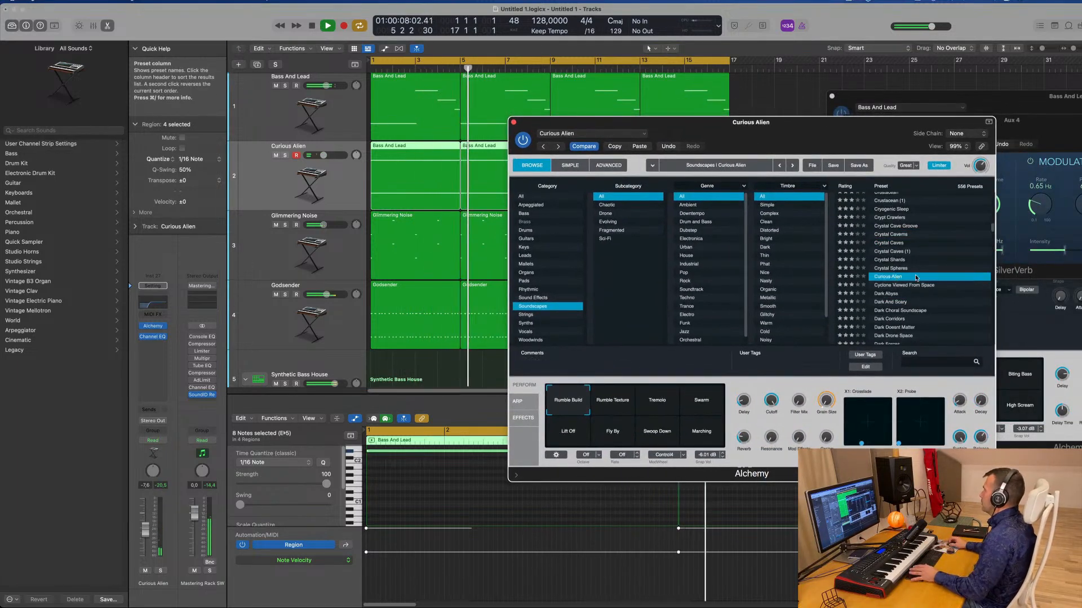
Step: Load the Deep Blue soundscape preset in Alchemy and set the track's volume to about -5.8 dB
scroll(924, 270, down, 5)
scroll(907, 266, down, 5)
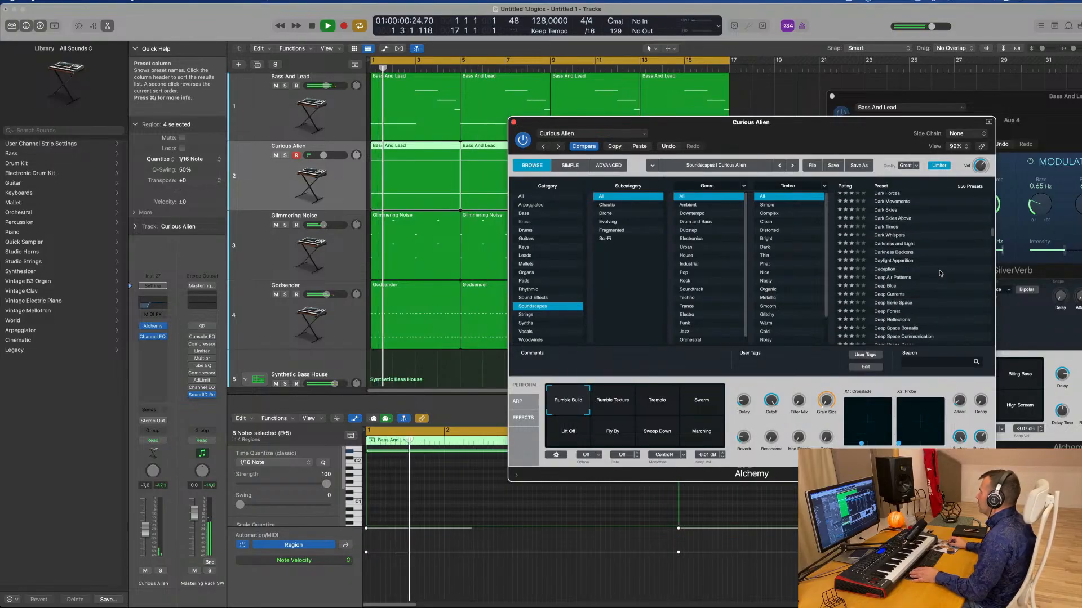
click(884, 267)
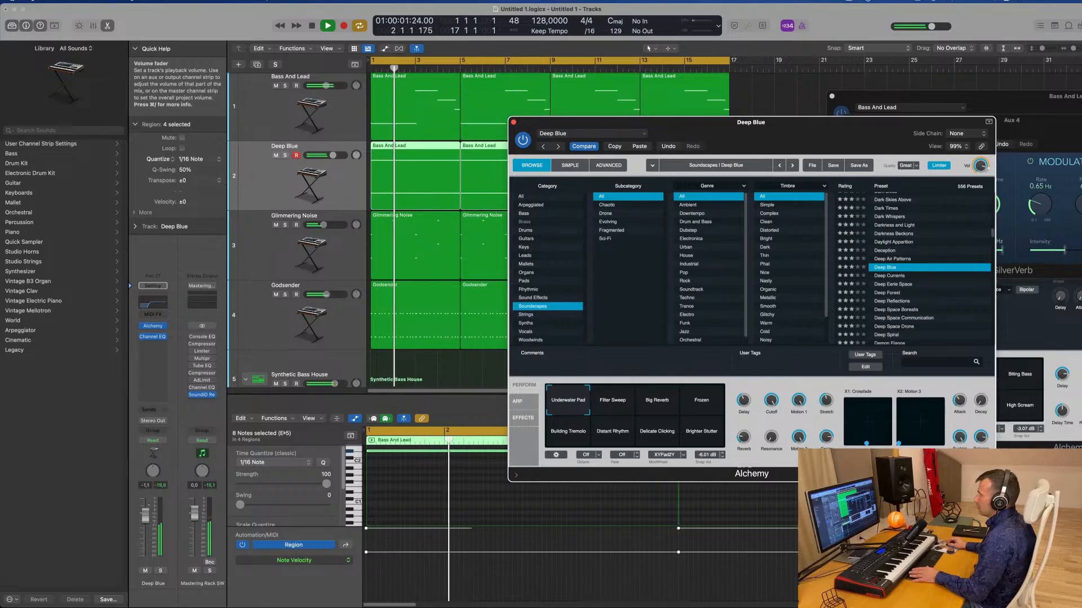
drag(145, 515, 146, 529)
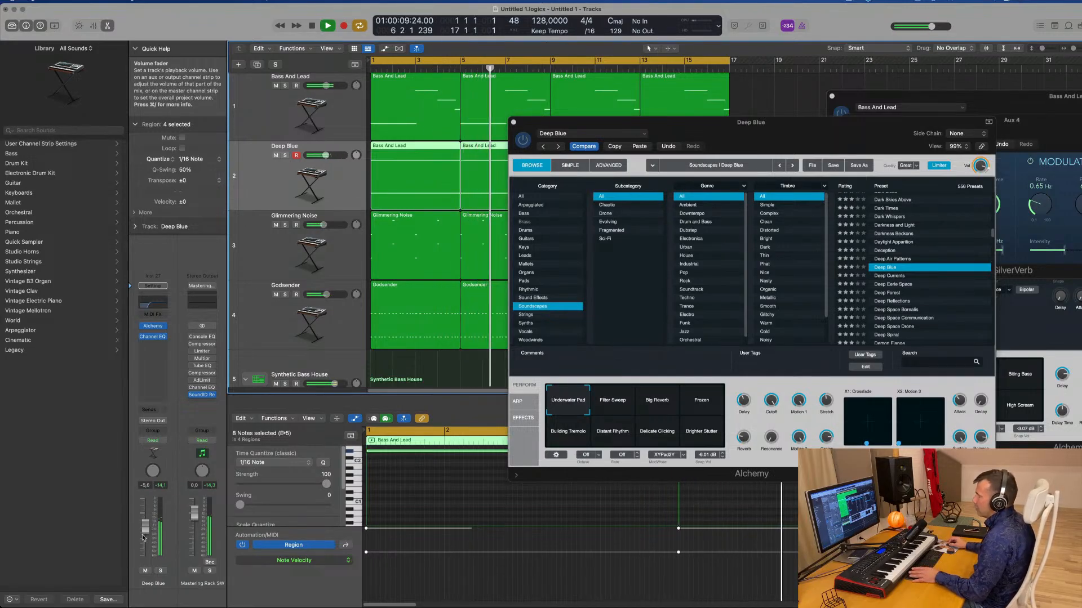
Step: Add a Bus 4 reverb send to the Deep Blue track, set its level to about -3 dB and close the Alchemy window
click(153, 410)
mouse_move(169, 423)
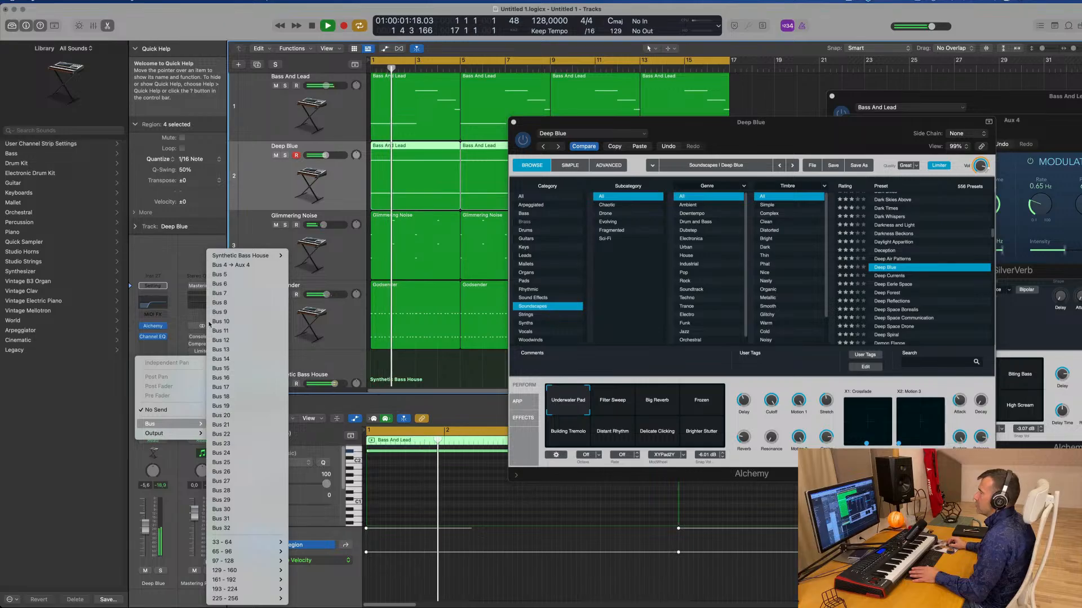
click(231, 265)
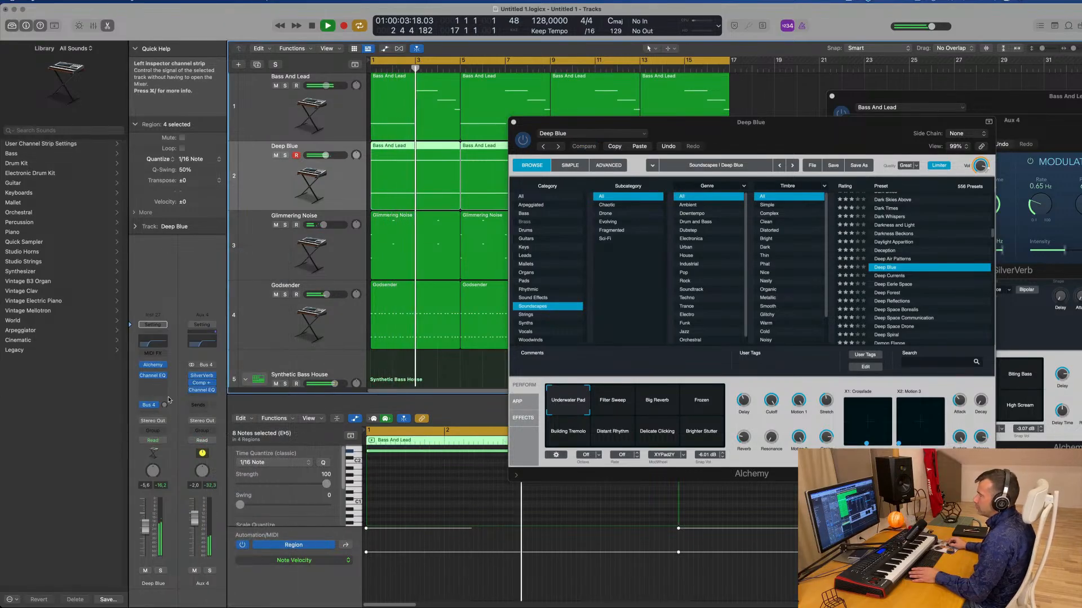
key(Return)
drag(164, 405, 164, 411)
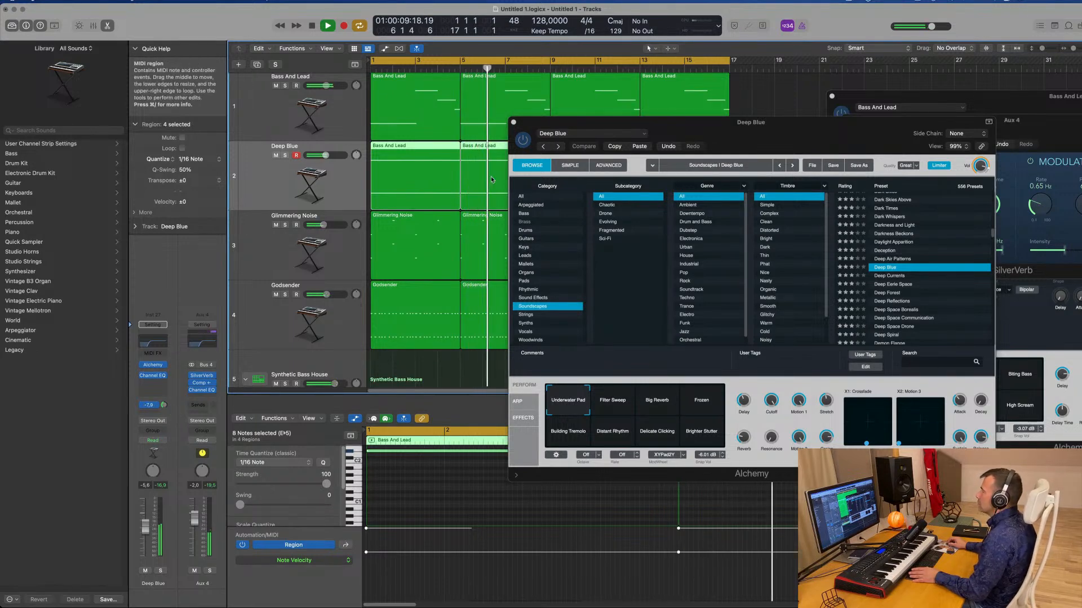
click(779, 128)
drag(780, 128, 670, 114)
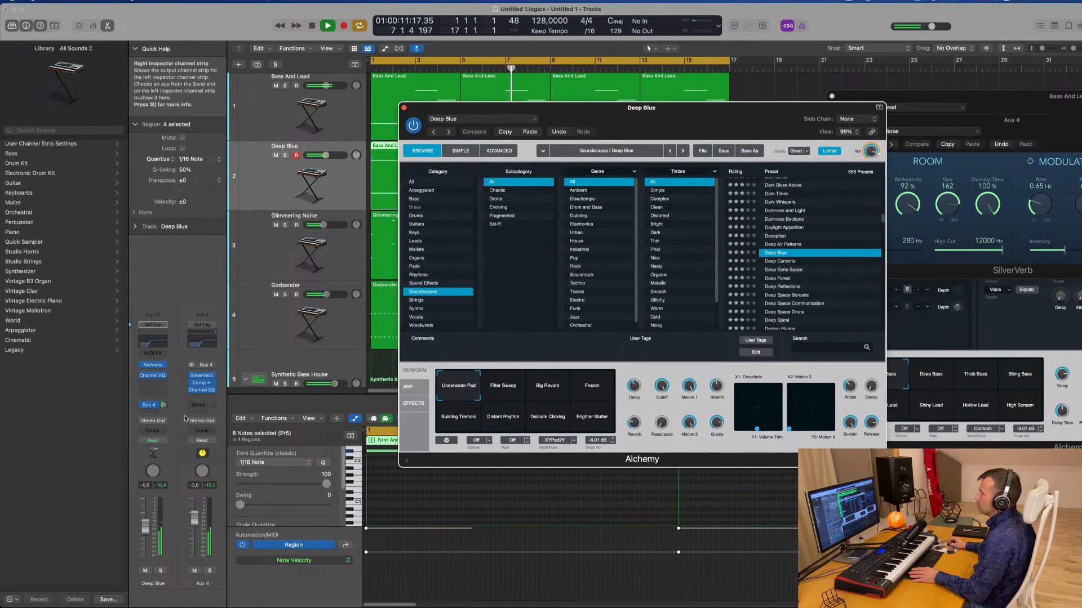
click(164, 406)
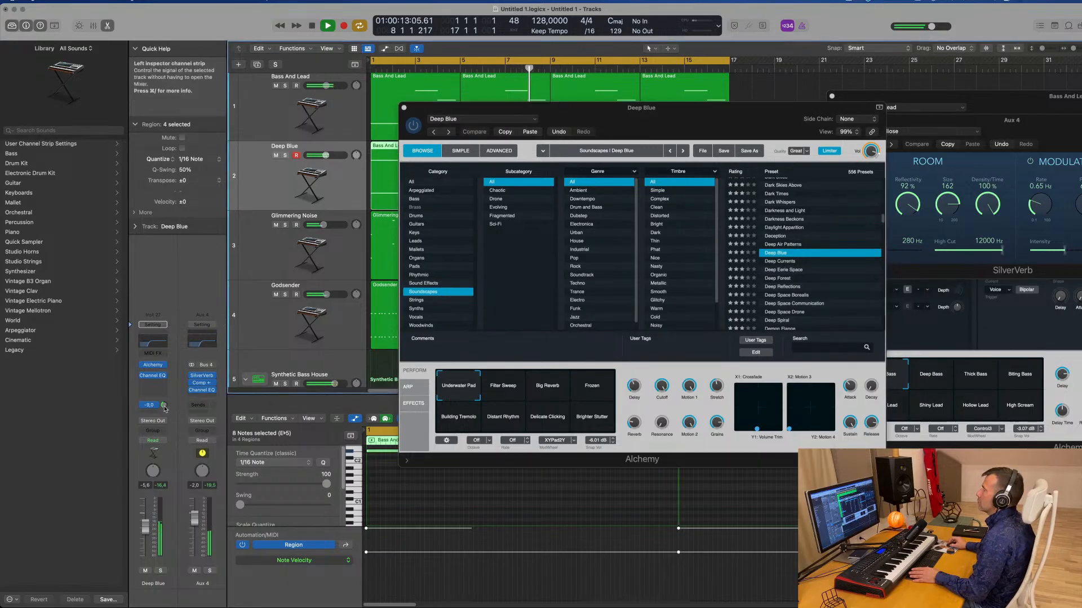
click(405, 107)
Step: Raise the volume of the Kick 1 track in the Synthetic Bass House kit to about -3.4 dB
scroll(388, 270, down, 5)
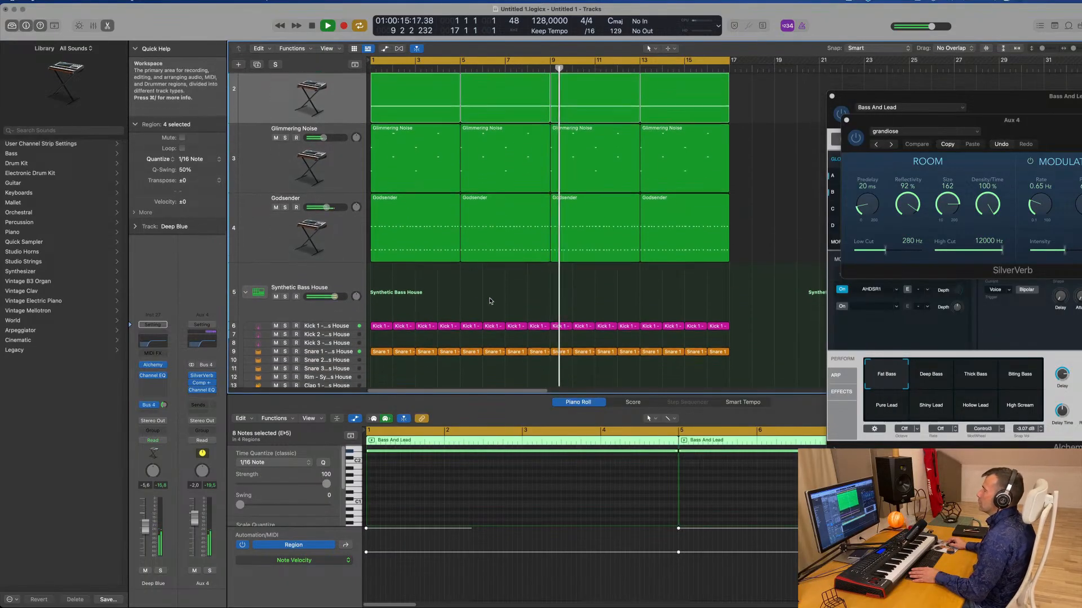
click(345, 296)
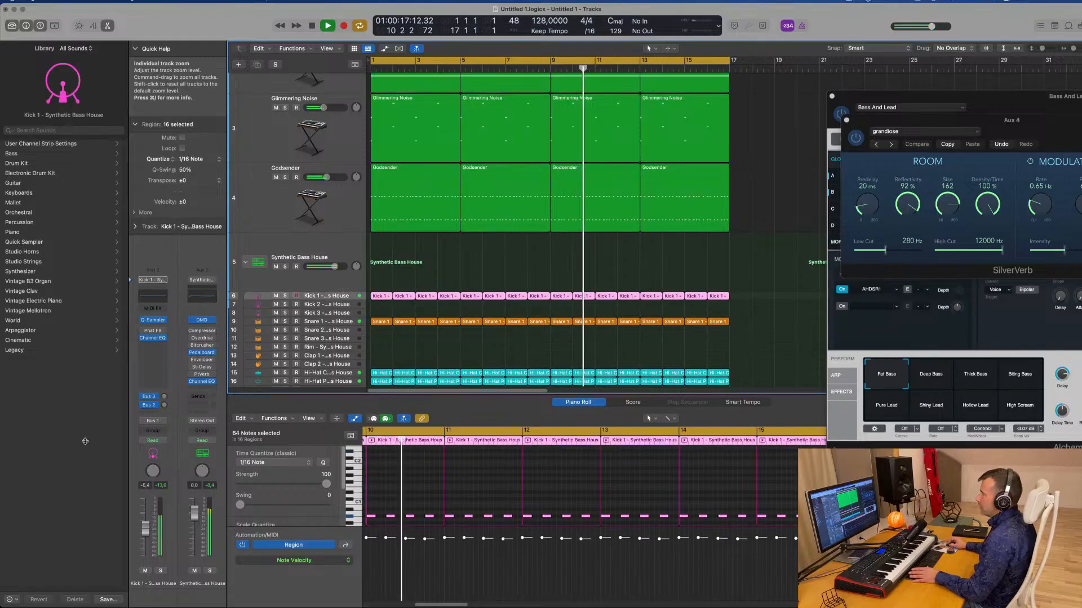
drag(145, 528, 145, 526)
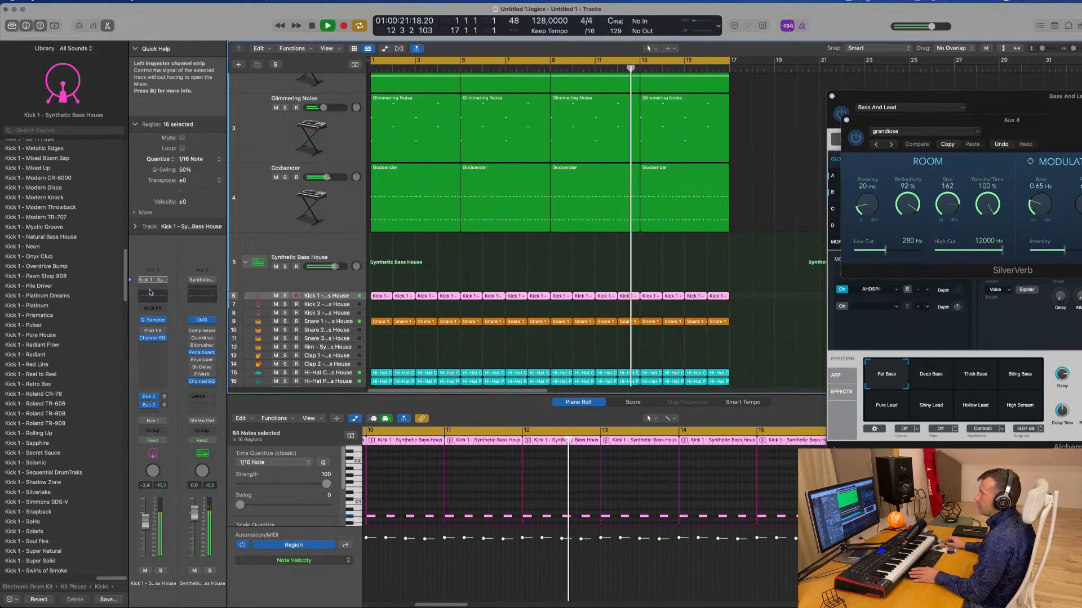
Step: Boost the 75 Hz low shelf by about 5 dB in Kick 1's Channel EQ and set the track's volume to -4.1 dB
click(153, 338)
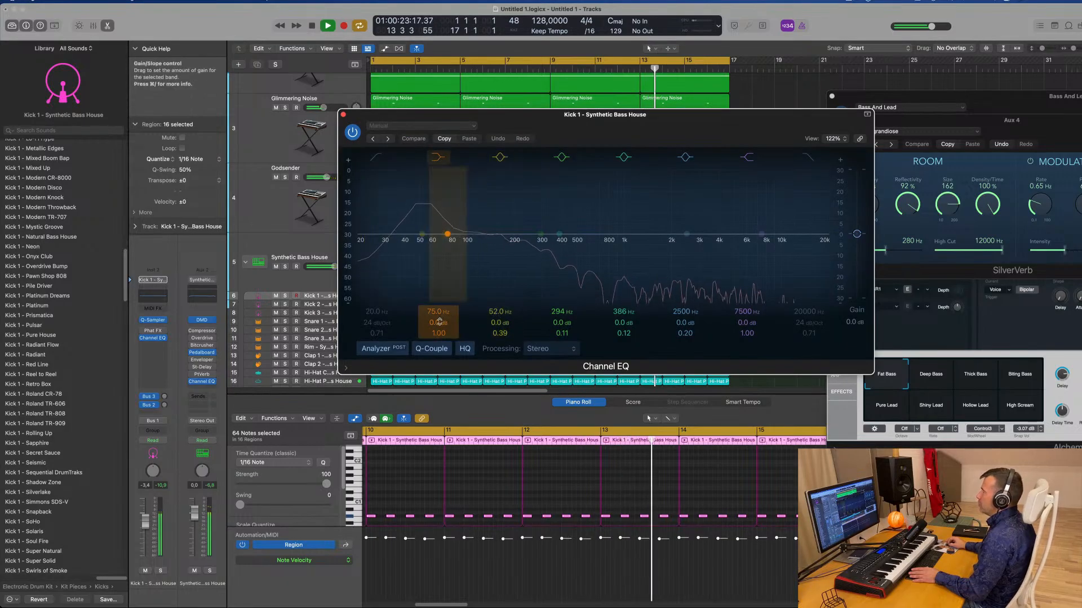
drag(438, 322, 438, 306)
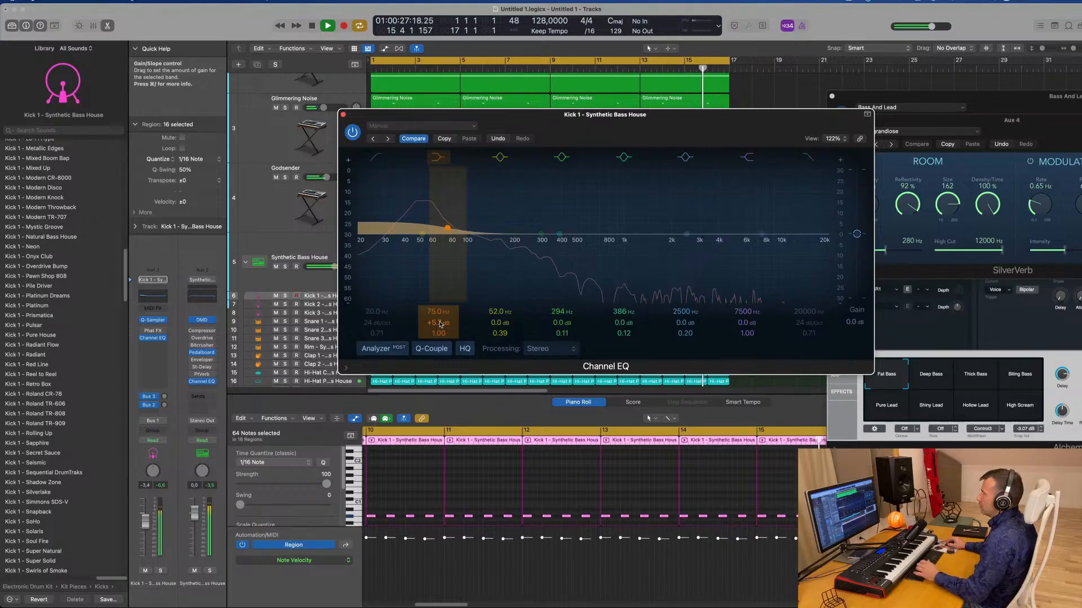
click(343, 114)
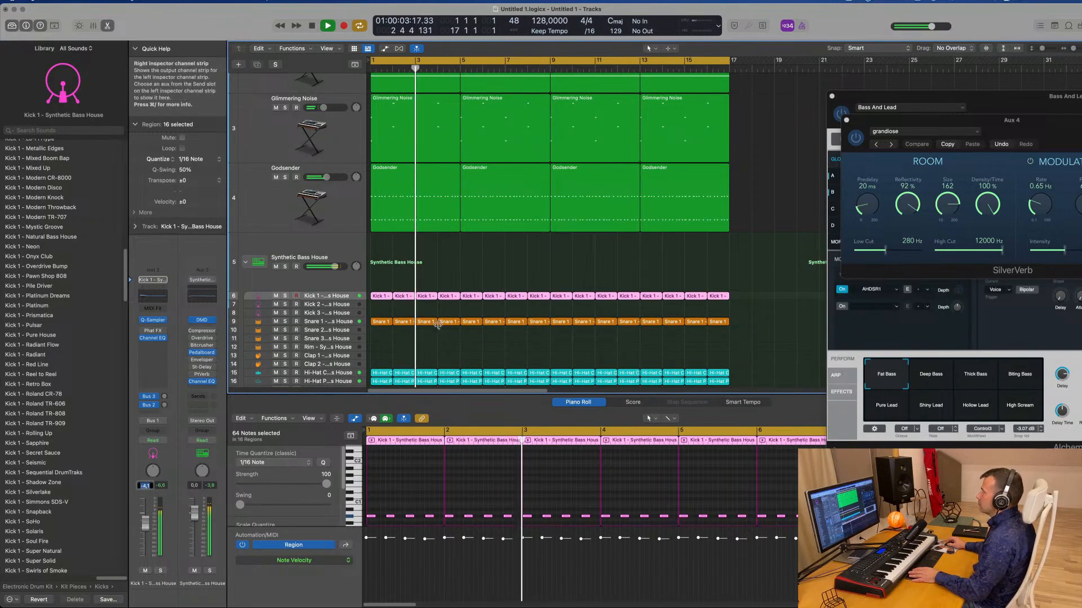
click(471, 285)
Step: Set the volume of the Deep Blue track to about -7.6 dB
scroll(483, 285, up, 5)
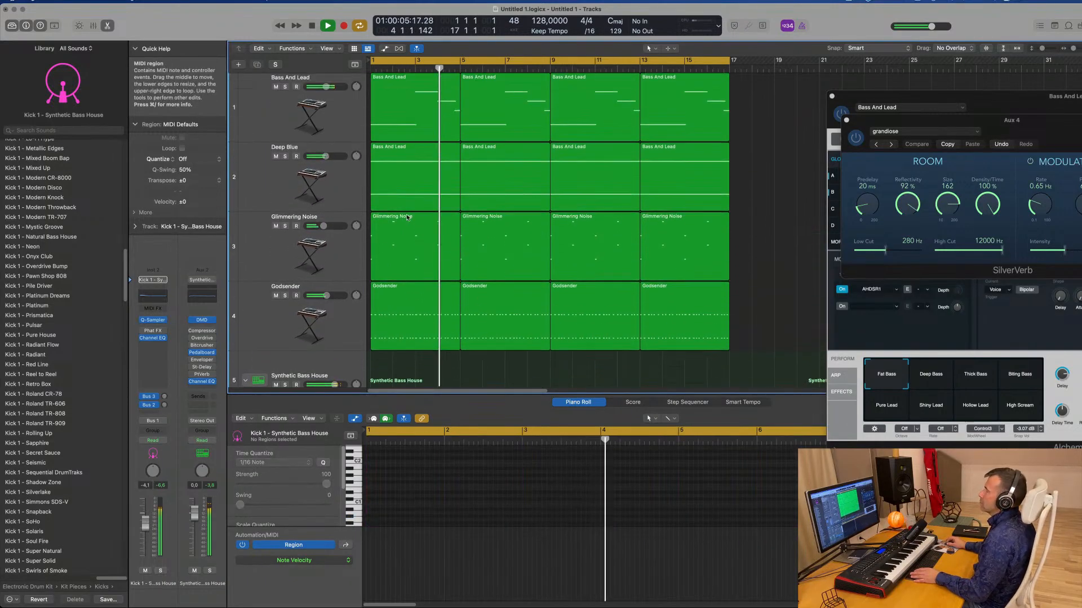
click(275, 183)
drag(144, 526, 145, 530)
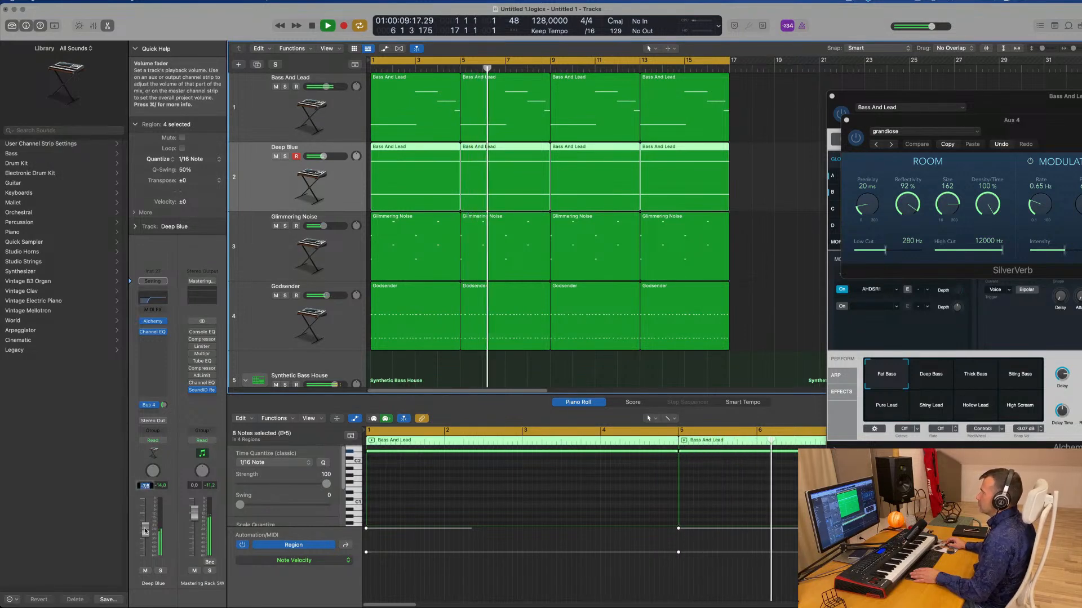
Step: Copy the first Snare 1 region onto the Tom High 2 track at bar 1
scroll(594, 231, down, 8)
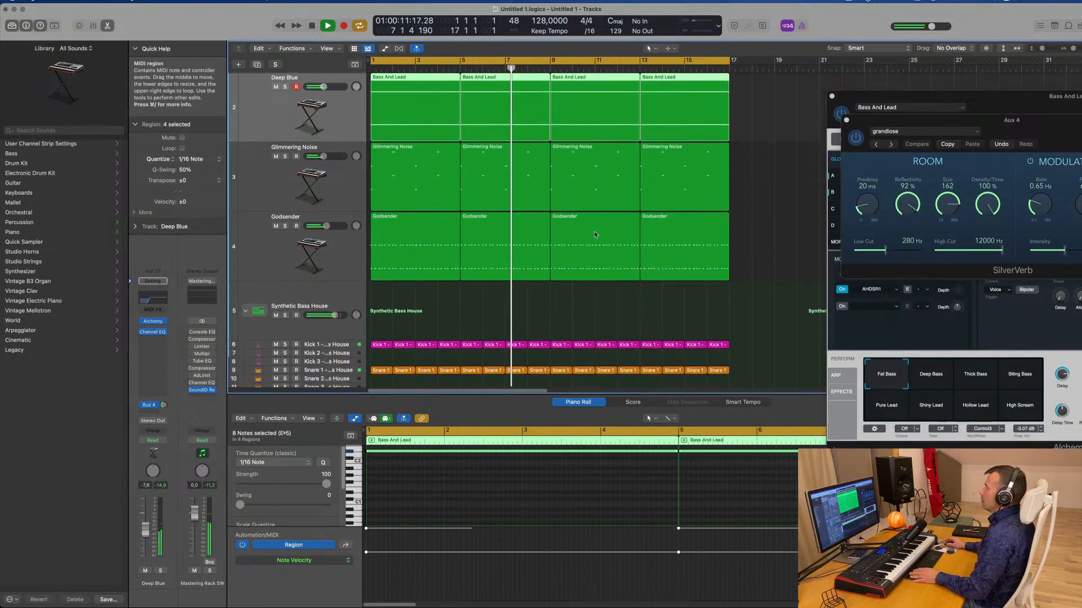
scroll(593, 231, down, 2)
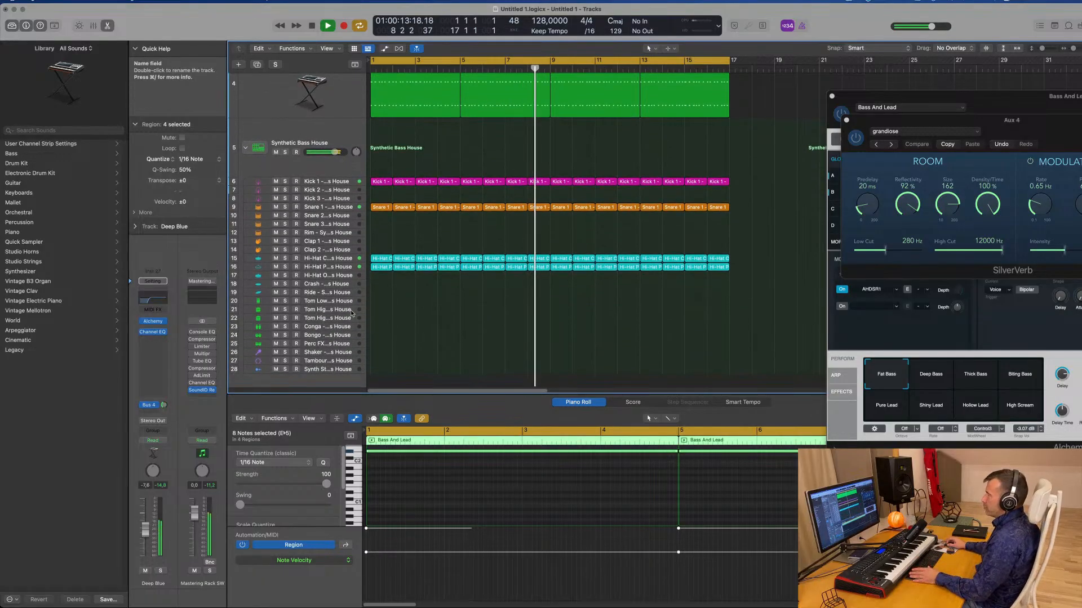
click(345, 311)
drag(380, 207, 379, 310)
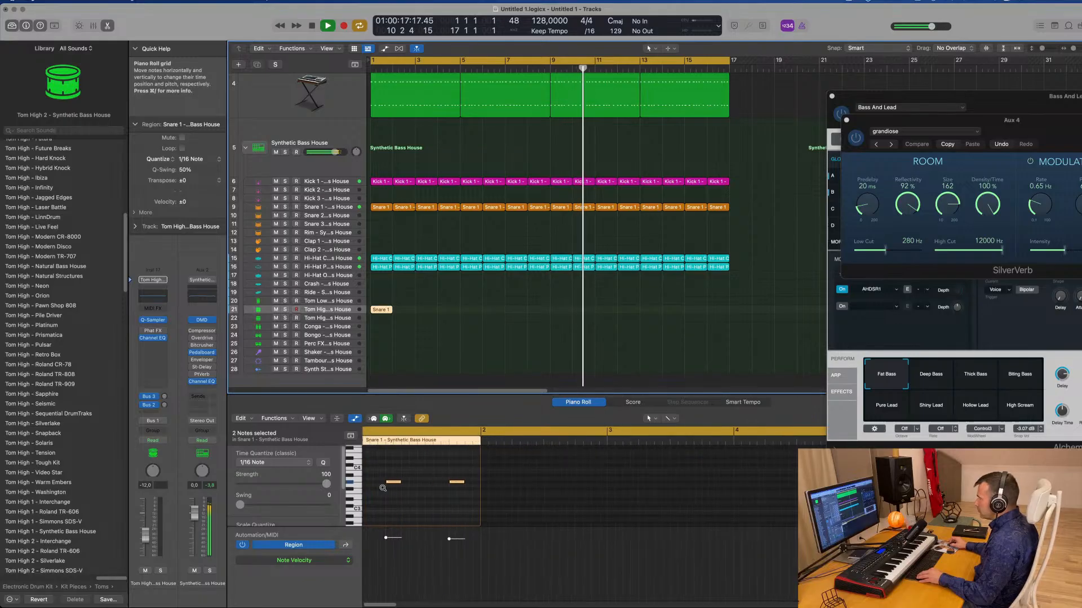
Step: Lower the pitch of both notes in the copied tom region and raise the Tom High 2 track's volume to about -6.6 dB
drag(390, 468, 555, 483)
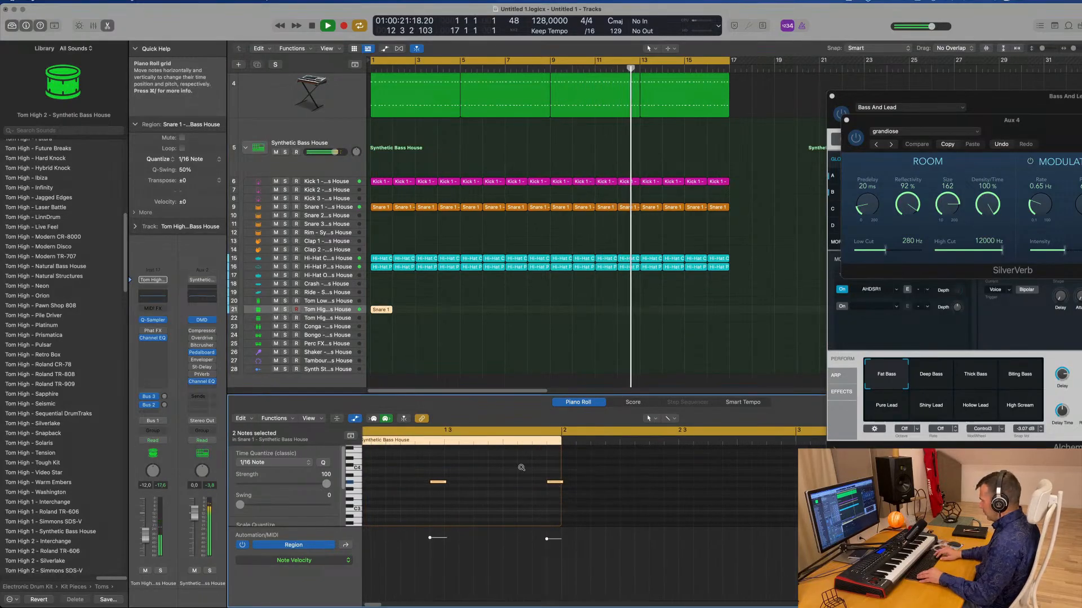
scroll(521, 470, down, 5)
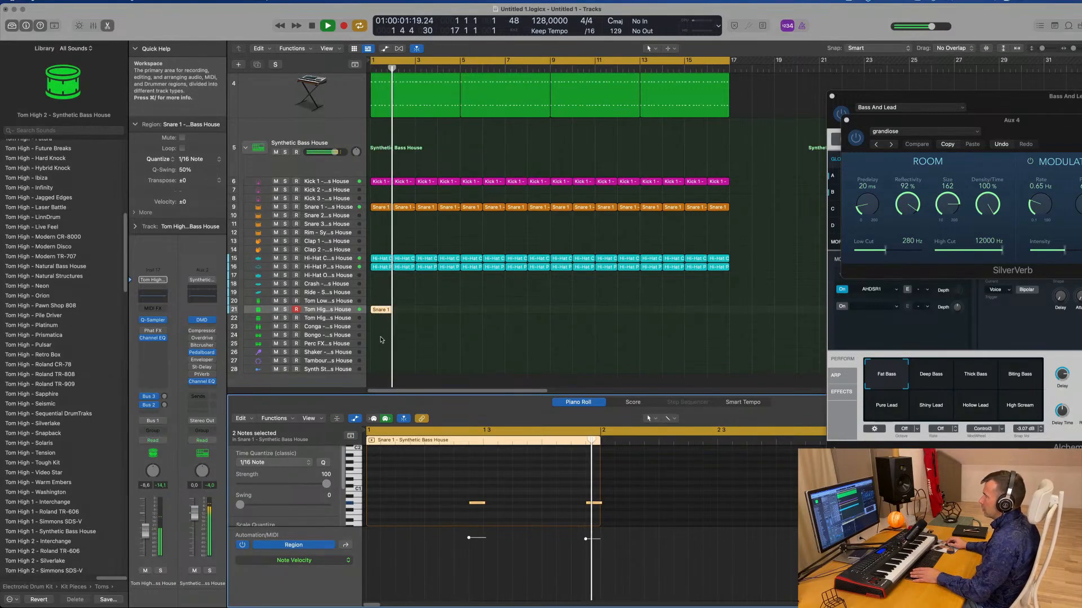
click(389, 313)
click(389, 314)
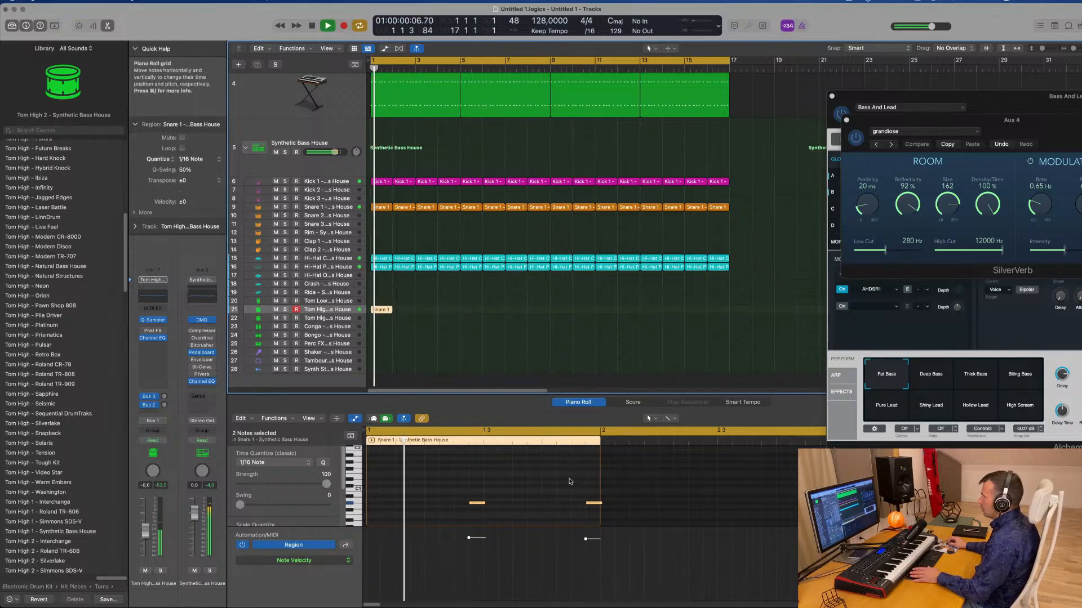
Step: Delete the second note from the Tom High 2 region and repeat the region every bar up to bar 17
drag(569, 479, 592, 518)
key(Delete)
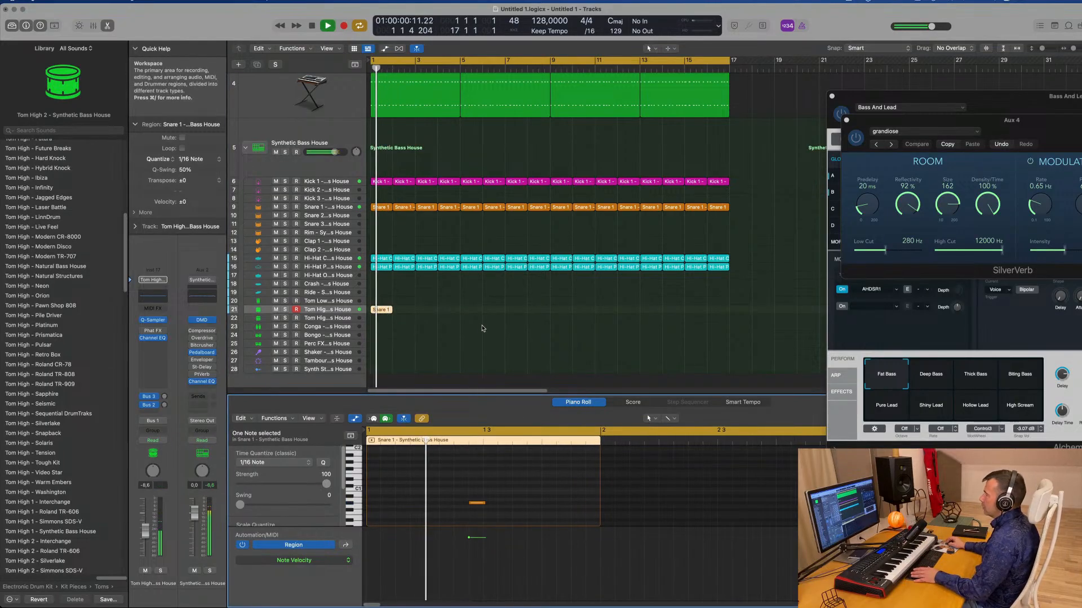
drag(442, 302, 384, 316)
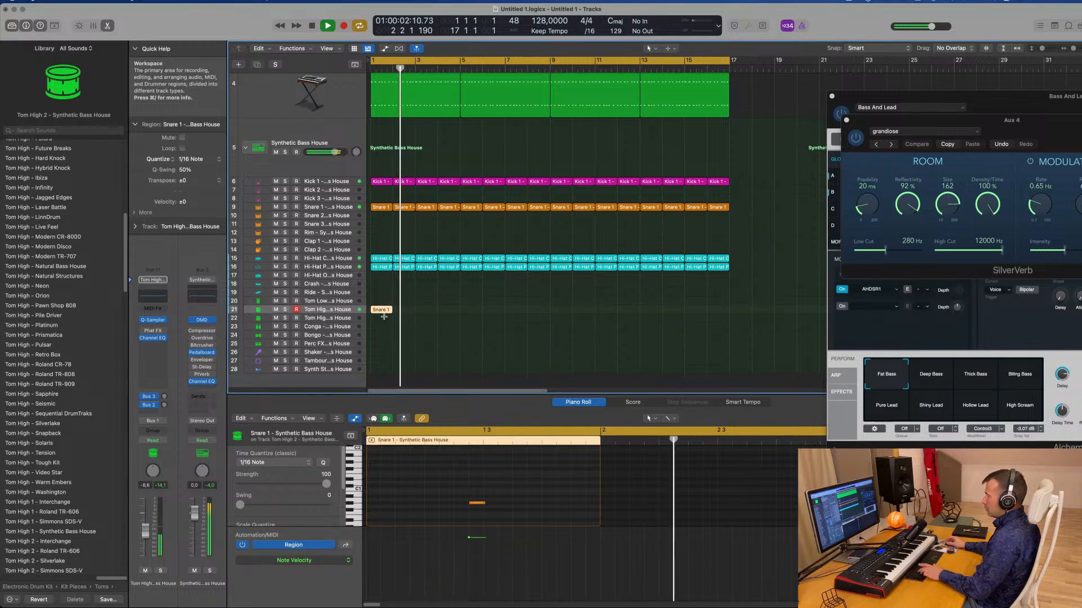
key(super+r)
key(super+r)
key(super+r)
key(super+r)
key(super+r)
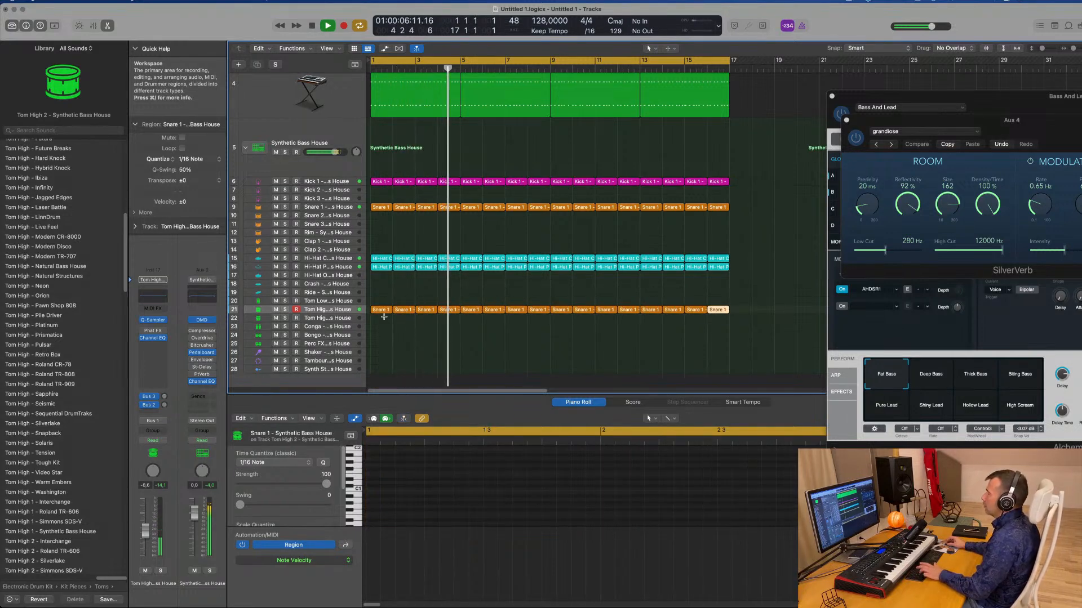
Step: Lower the Tom High 2 track's volume to -10.0 dB and deselect its regions
click(377, 311)
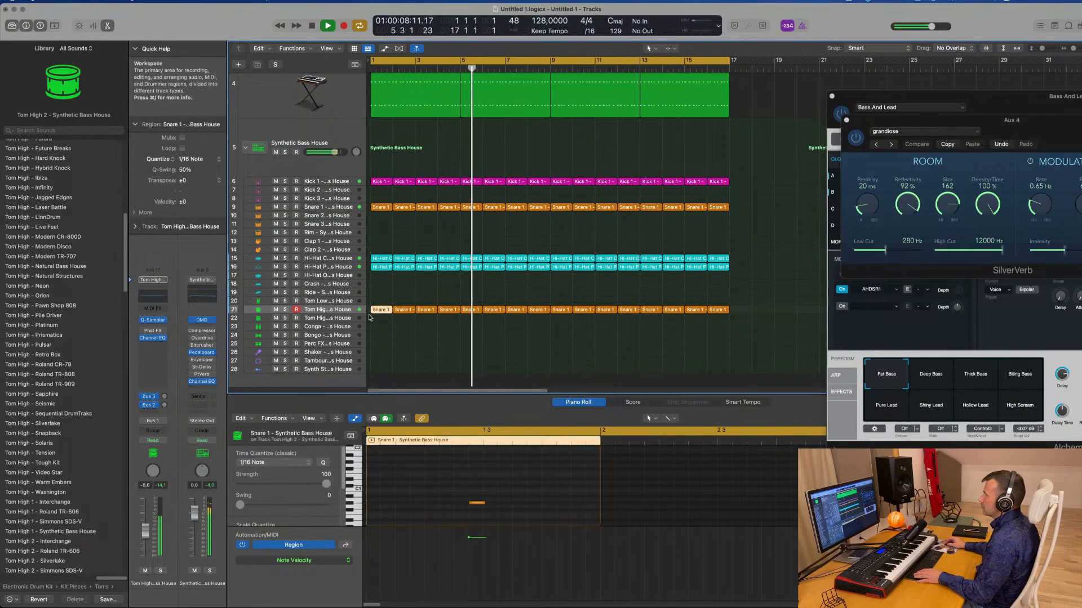
click(348, 312)
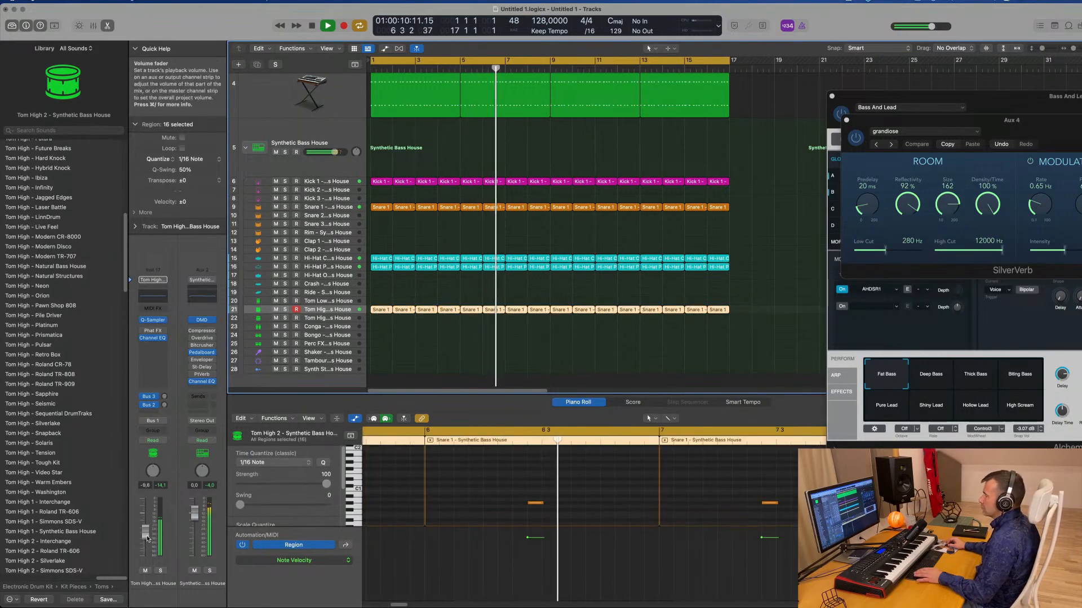
click(376, 306)
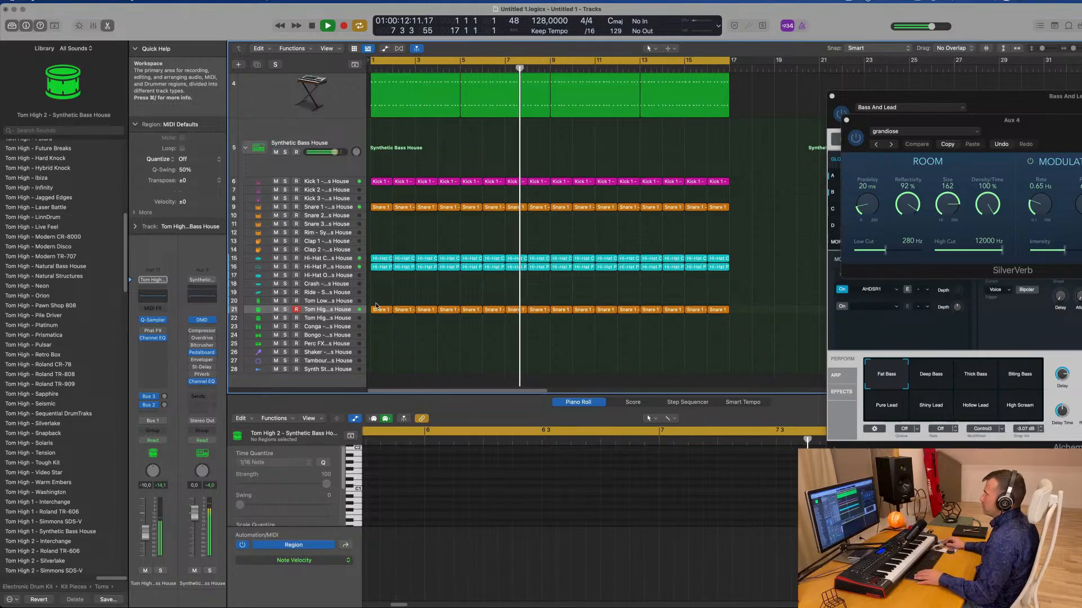
Step: Copy the first Hi-Hat Pedal region onto the Tom High 1 track at bar 1 and stop playback
click(382, 259)
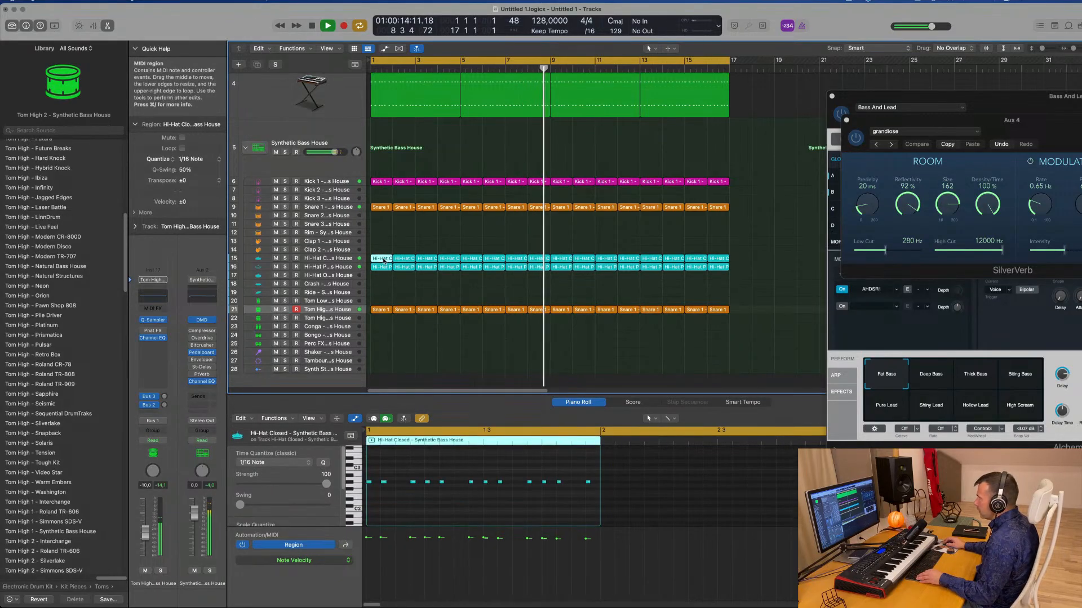
drag(382, 269, 375, 322)
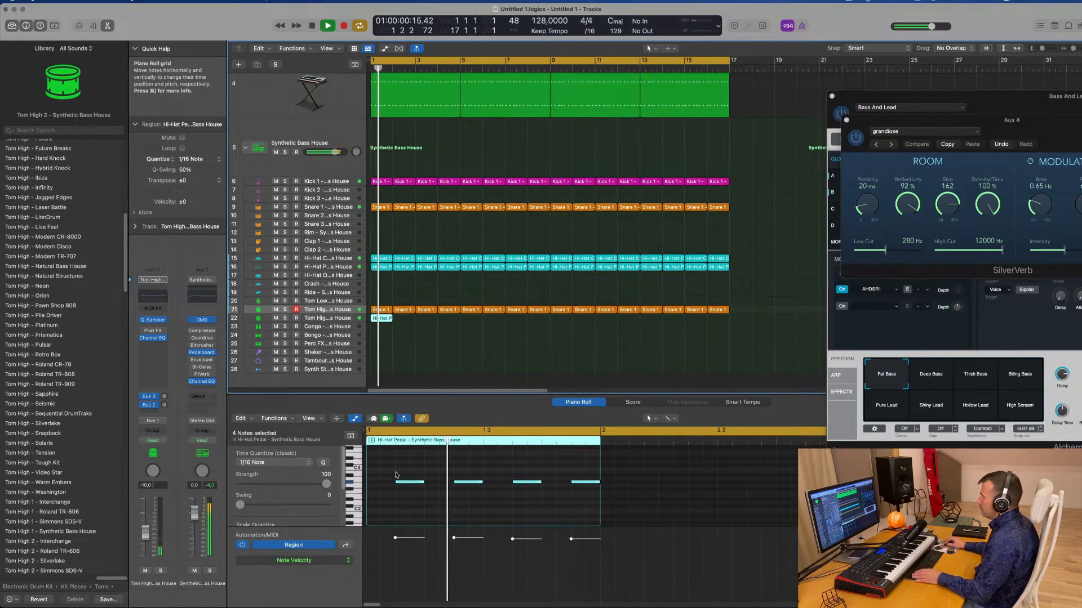
key(space)
Step: Delete the first two notes of the copied Hi-Hat Pedal region and move the remaining two three sixteenths earlier
drag(392, 470, 409, 476)
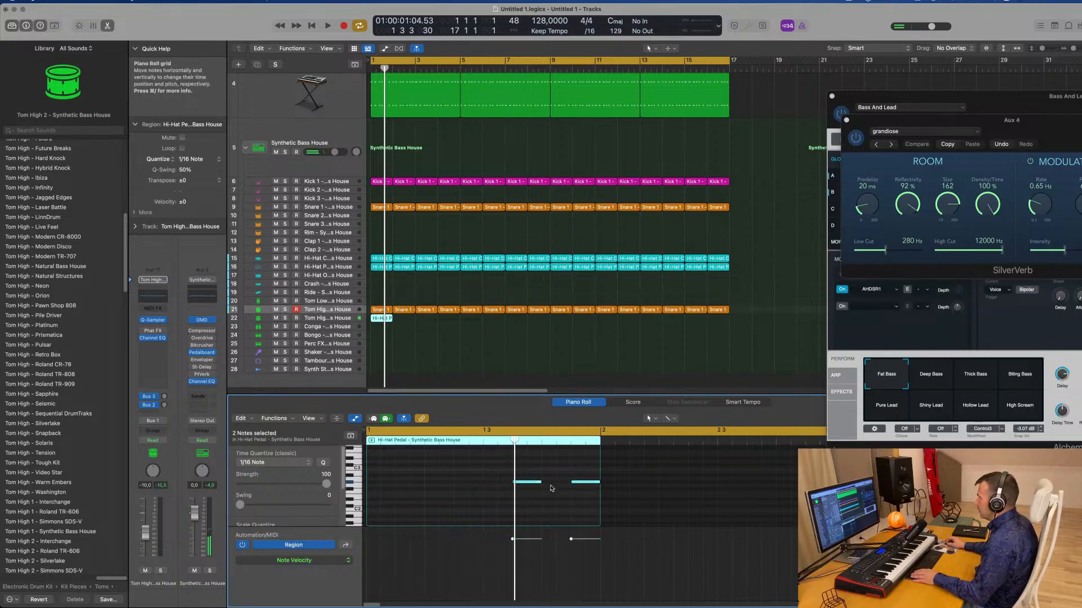
drag(537, 485, 502, 484)
click(521, 474)
key(space)
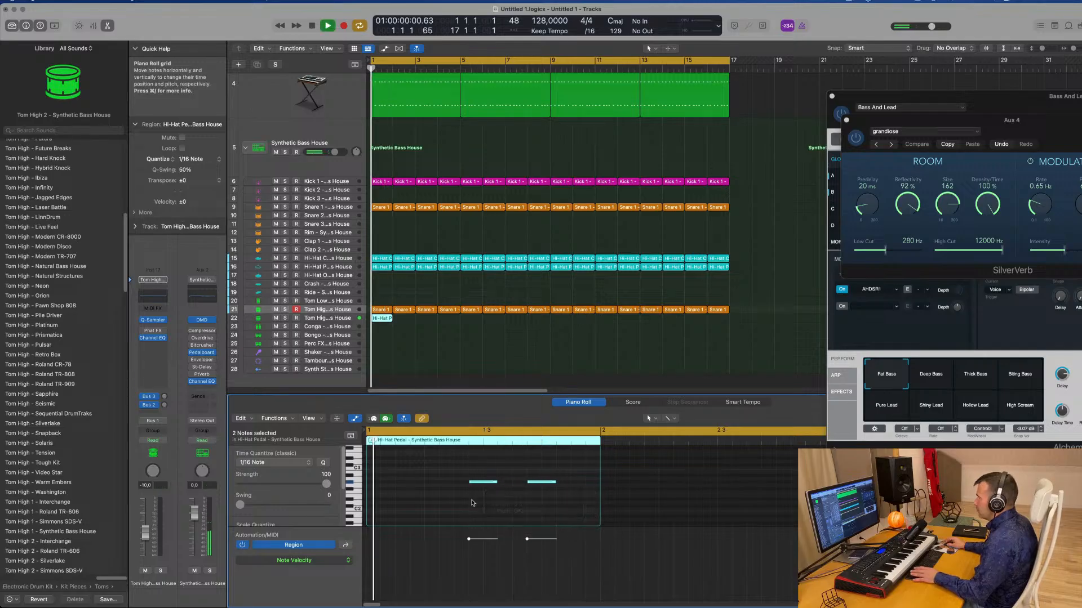
Step: Play the new tom pattern, then move its second note two sixteenths later to position 1 4 2 1
click(546, 482)
key(space)
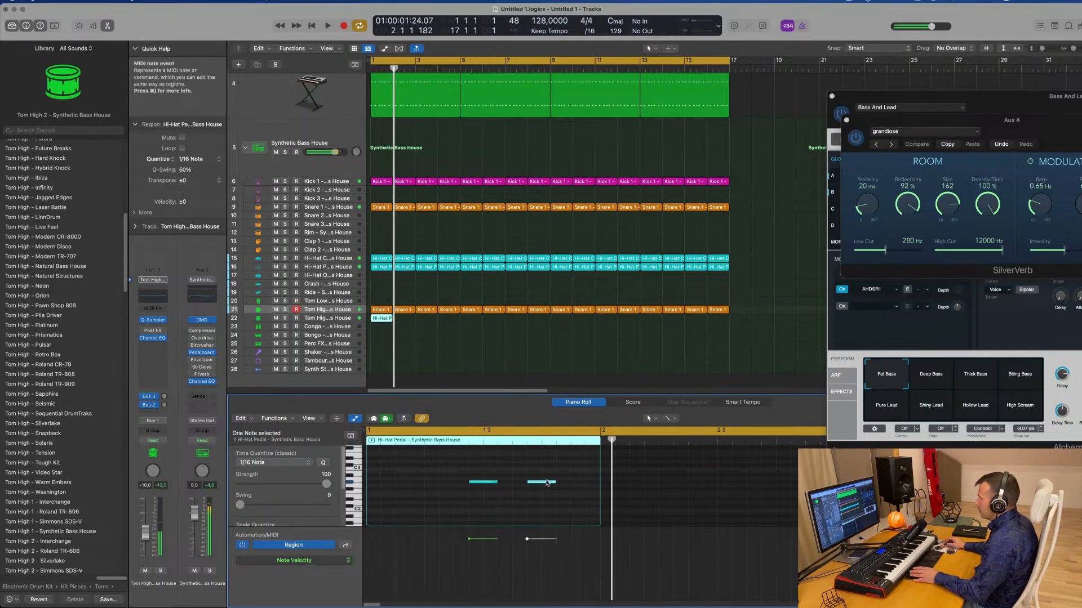
drag(546, 483, 577, 485)
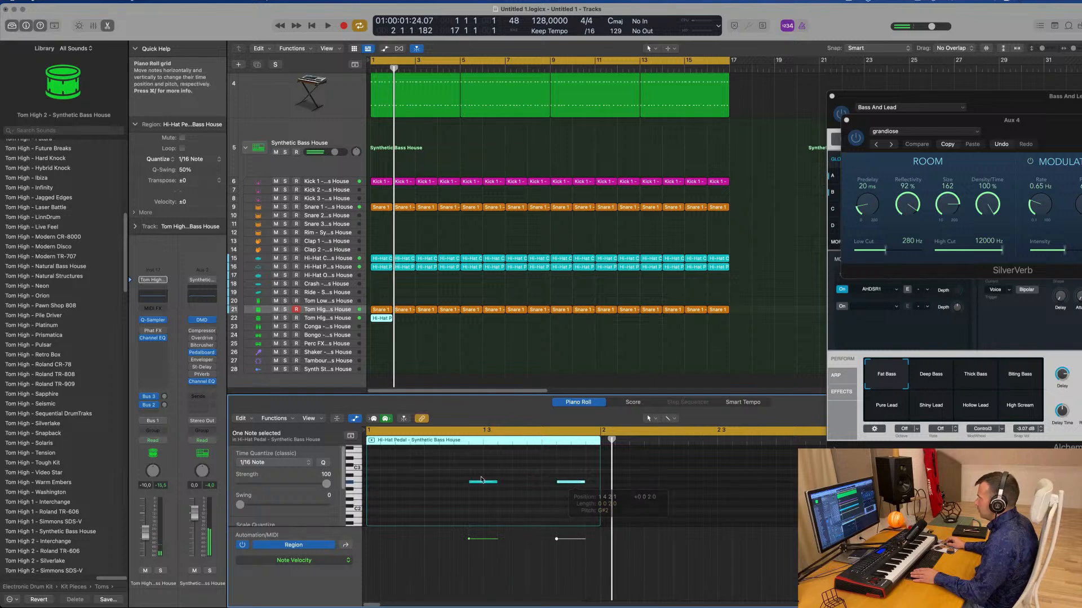
Step: Lower the pitch of both notes in the Tom High 1 region, then select that track and hide the open plug-in windows
drag(480, 477, 576, 512)
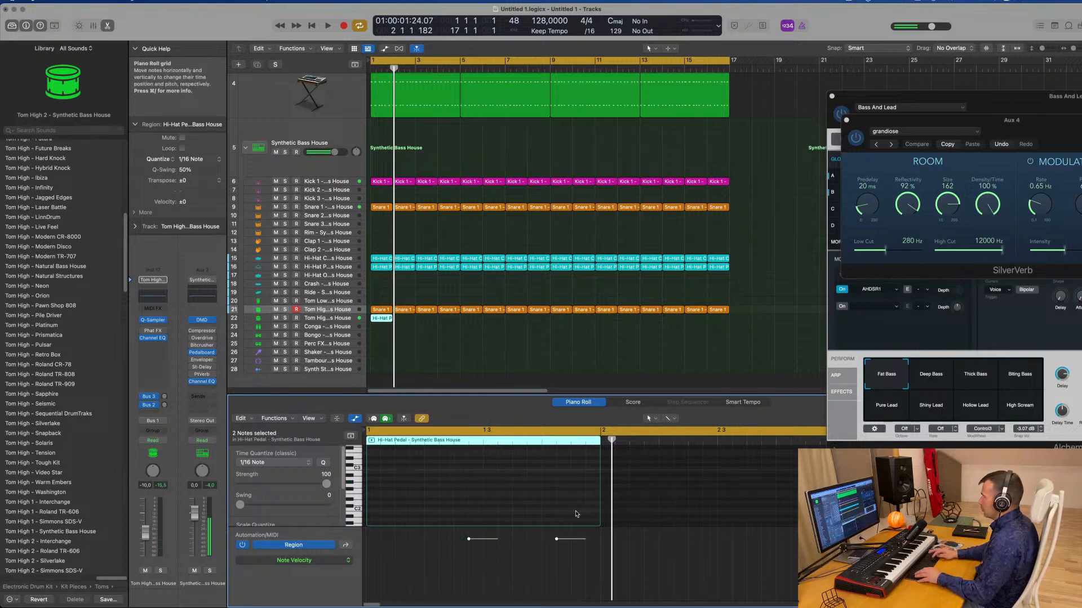
key(space)
scroll(526, 354, down, 2)
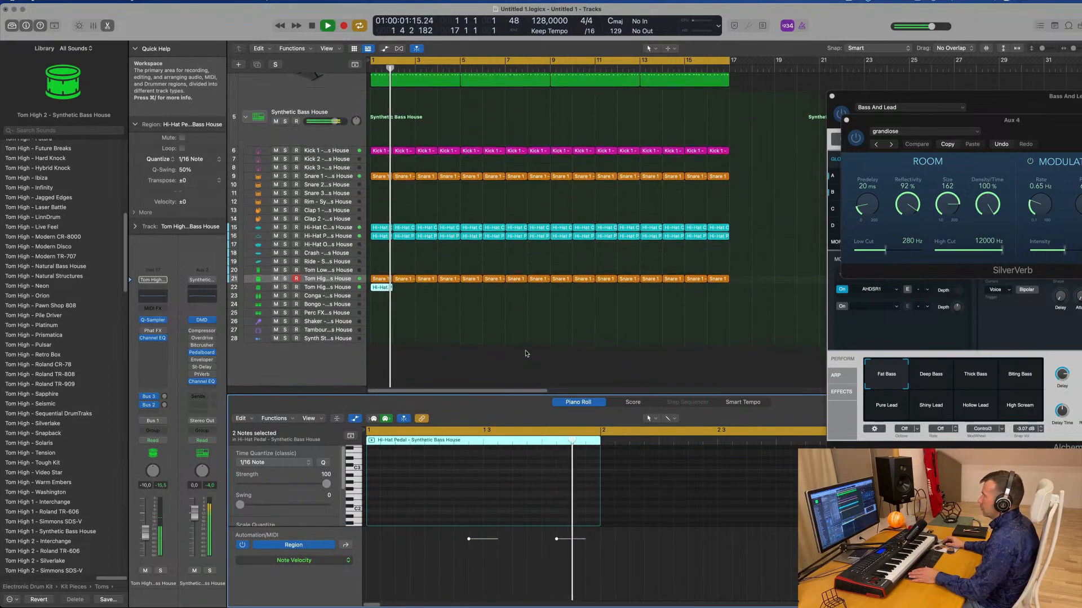
click(326, 289)
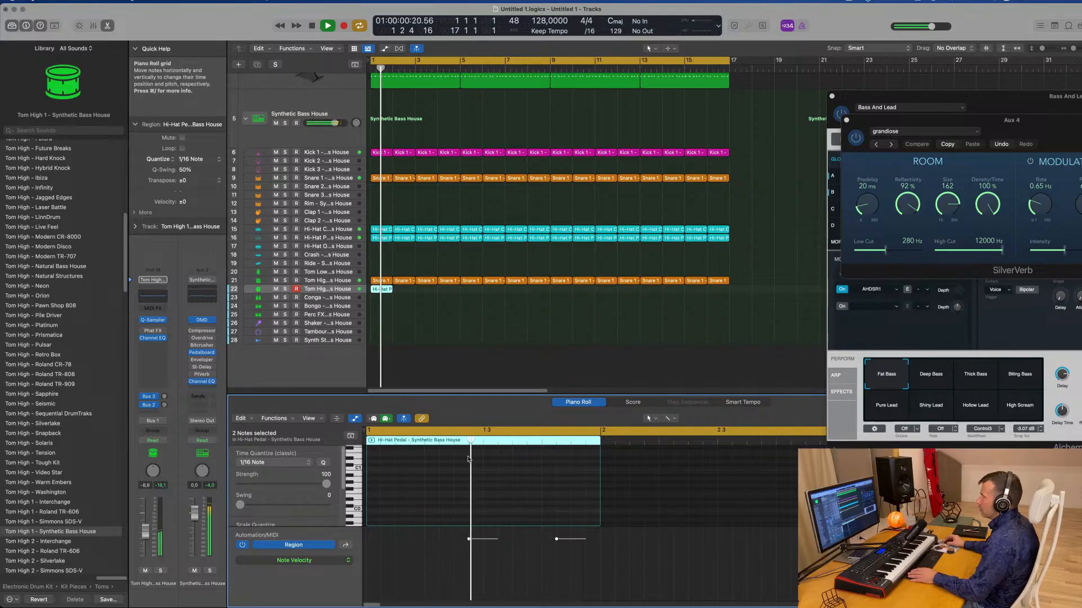
key(v)
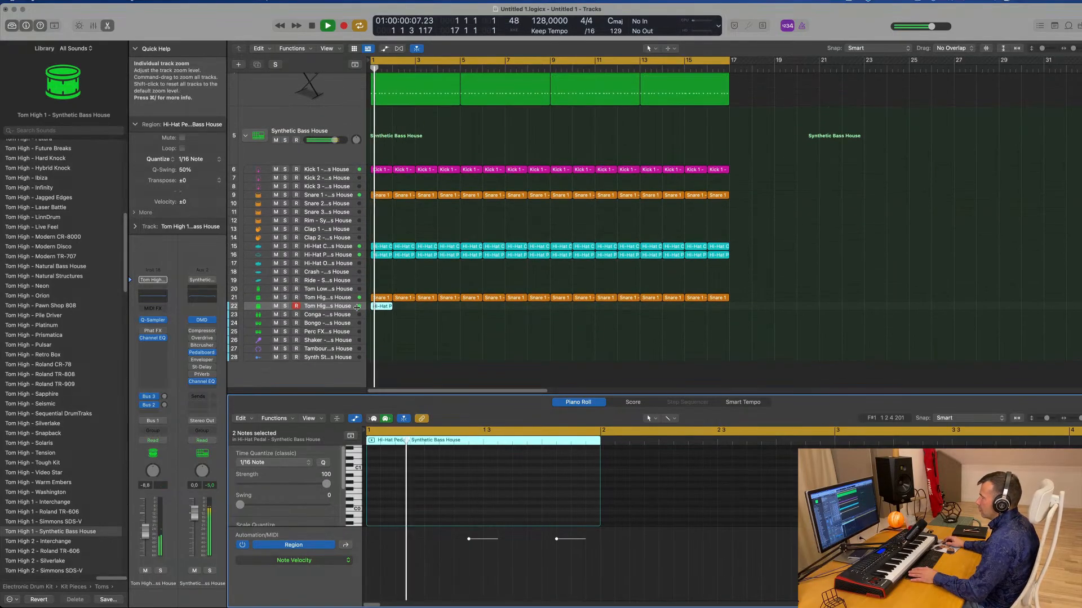
Step: Lower the Tom High 1 track to about -13.6 dB and repeat its one-bar region up to bar 17
drag(146, 530, 145, 541)
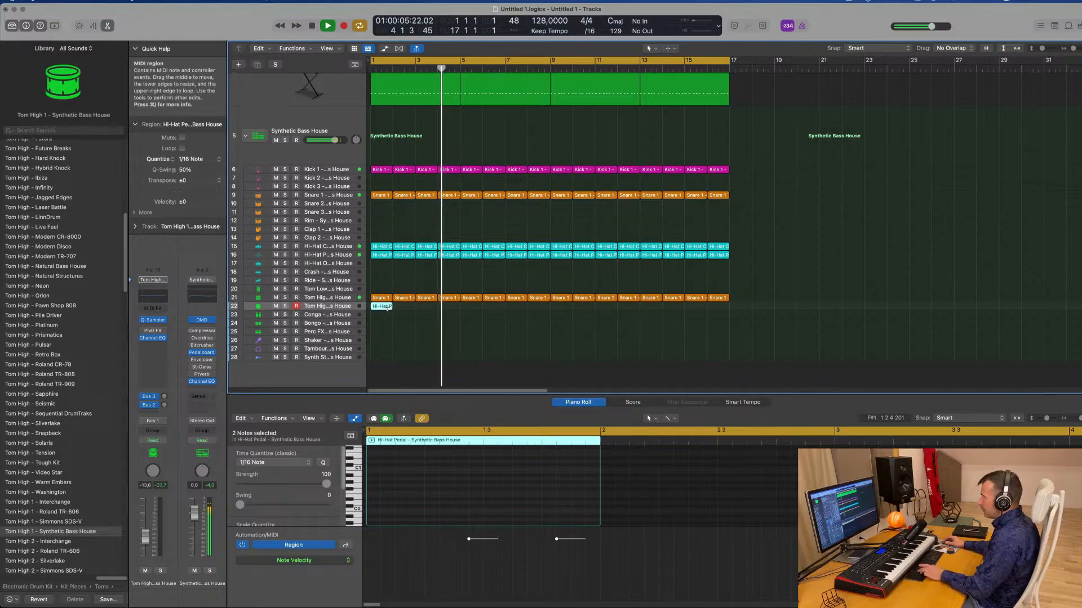
key(super+r)
key(super+r)
key(super+r)
key(super+r)
key(super+r)
key(super+r)
key(super+r)
key(super+r)
key(super+r)
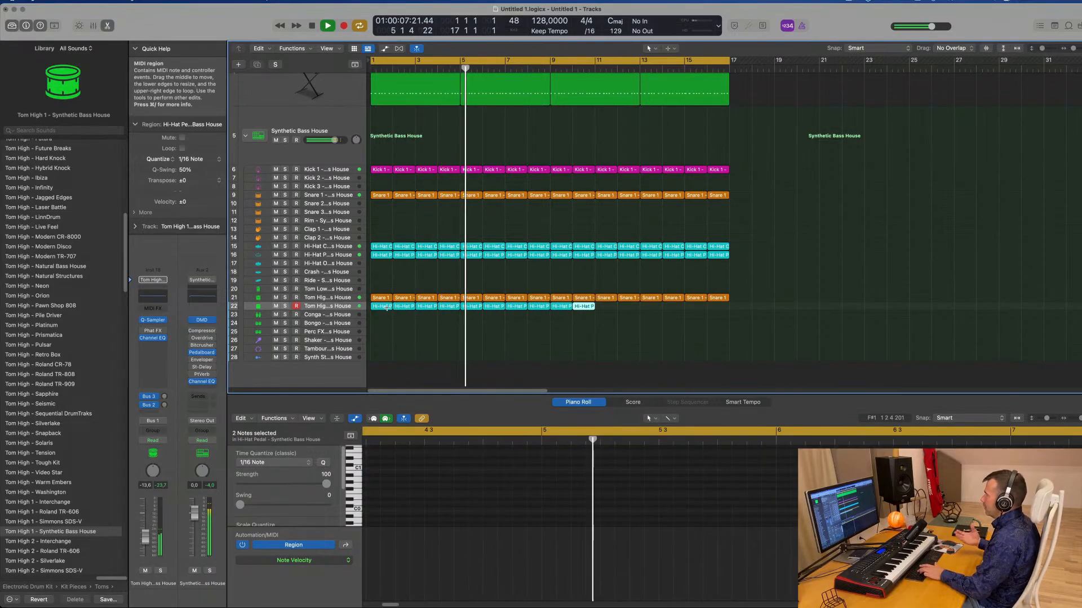
key(super+r)
key(super+r)
key(super+r)
key(super+r)
key(super+r)
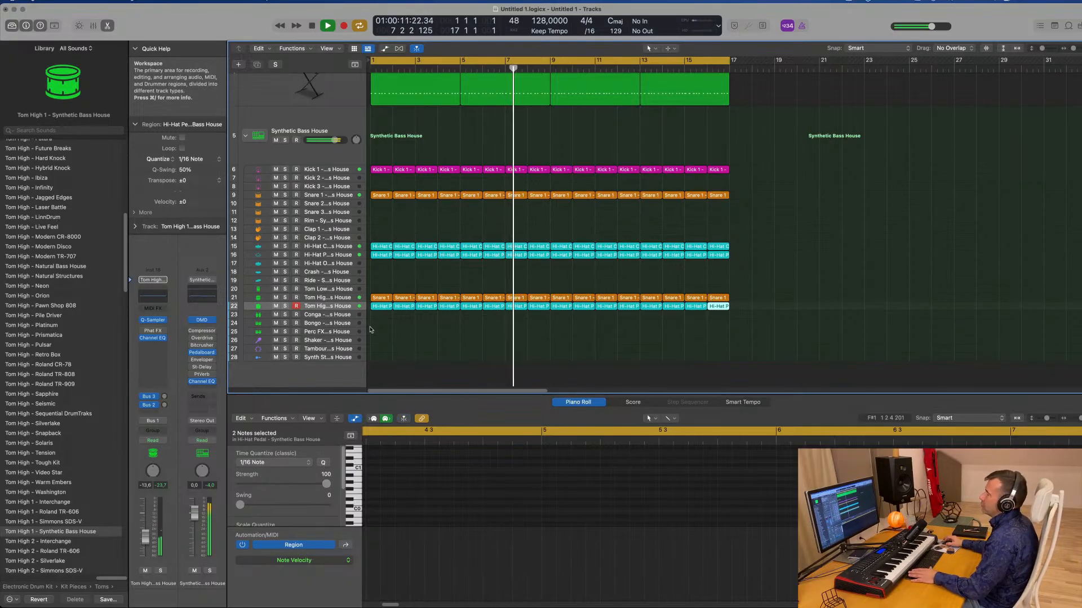
click(369, 321)
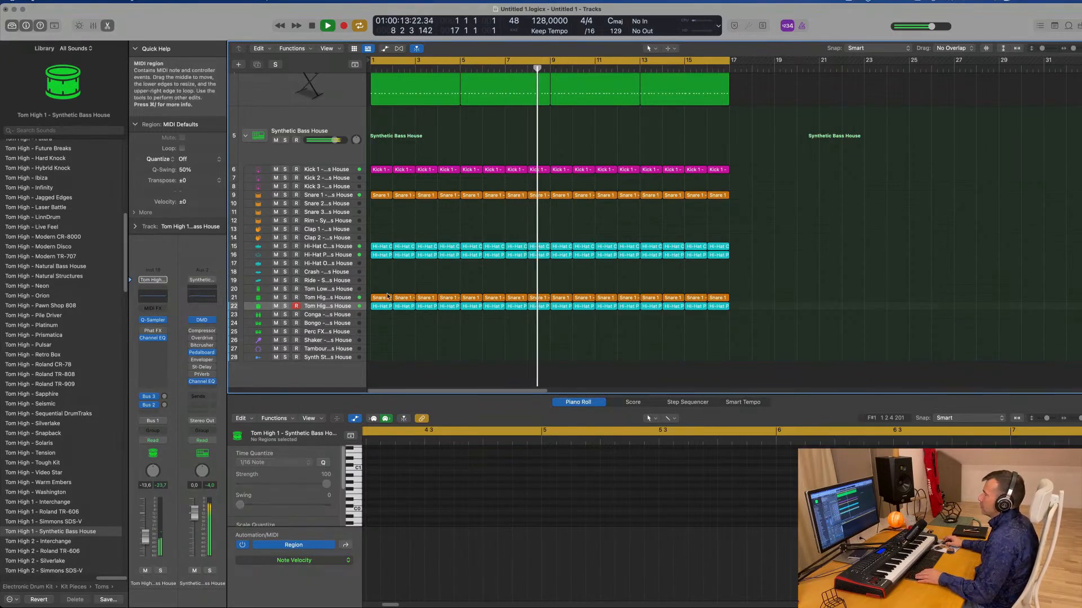
Step: Copy the first Hi-Hat Closed region onto the Conga track at bar 1 and play it from the start
click(379, 255)
drag(379, 248, 378, 319)
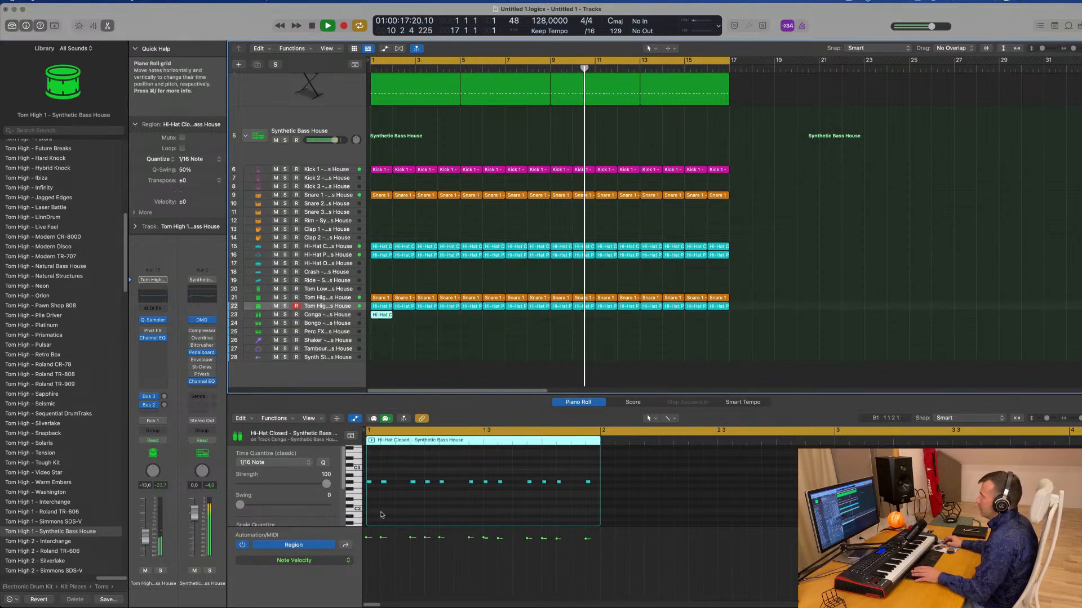
key(space)
click(372, 470)
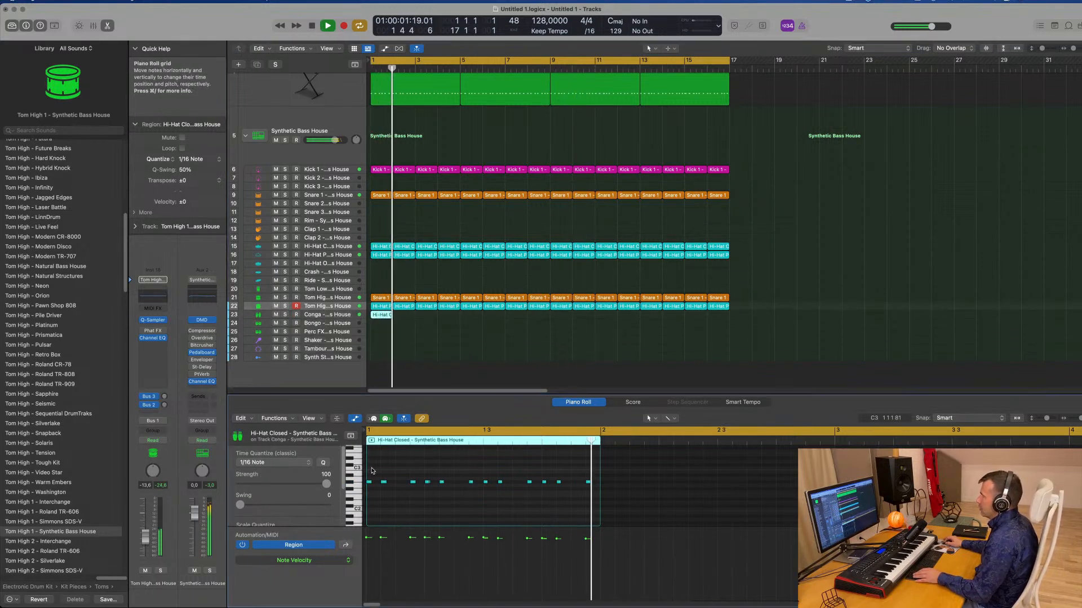
key(Return)
Step: Lower the pitch of all notes in the copied Conga region and thin the pattern out to seven notes
scroll(416, 475, up, 4)
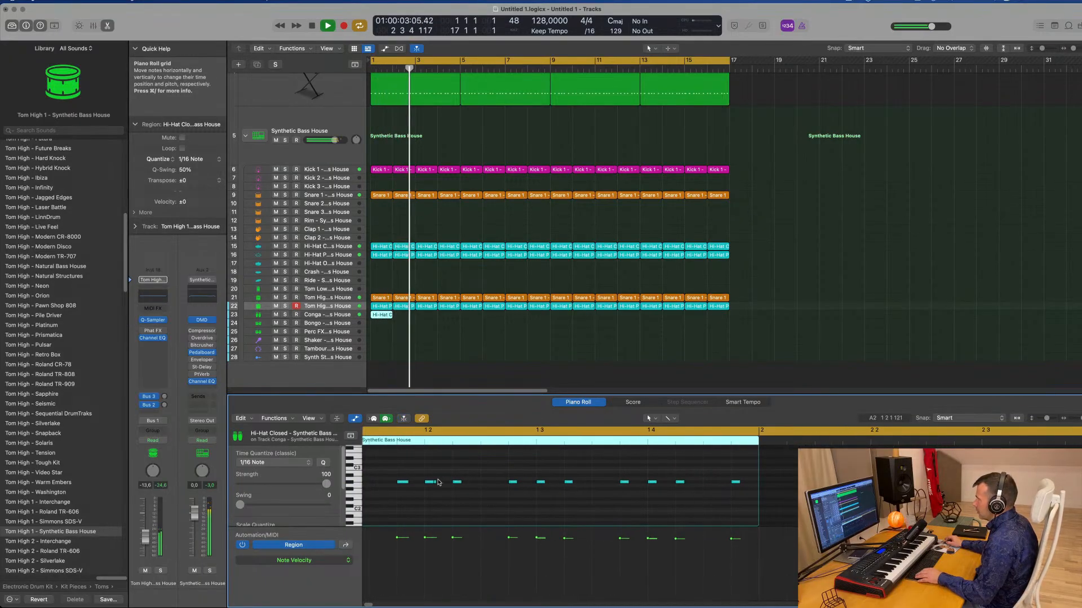
click(435, 482)
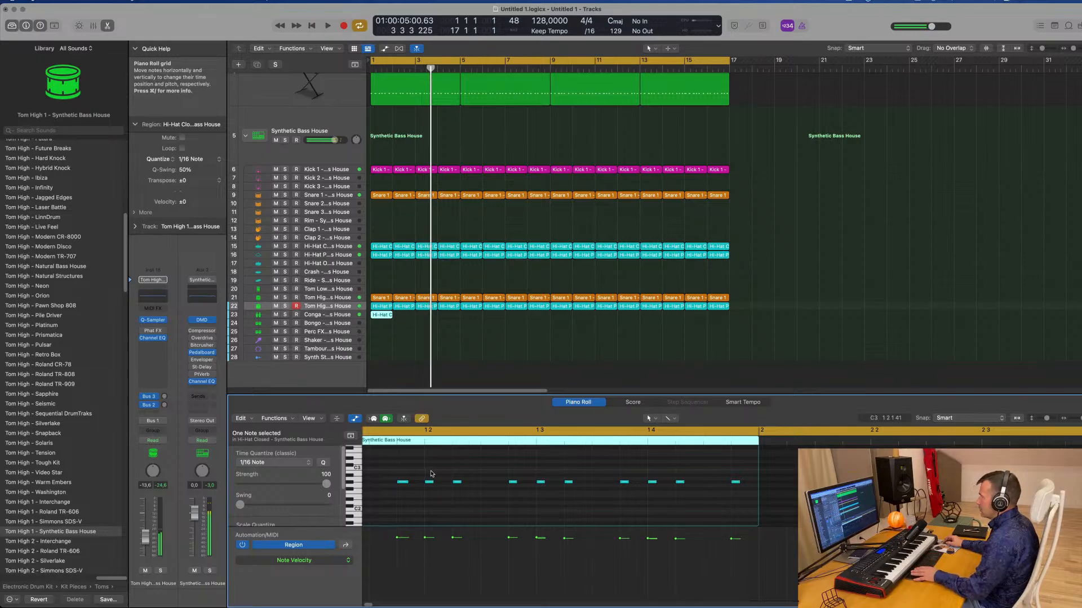
key(Return)
scroll(430, 474, down, 3)
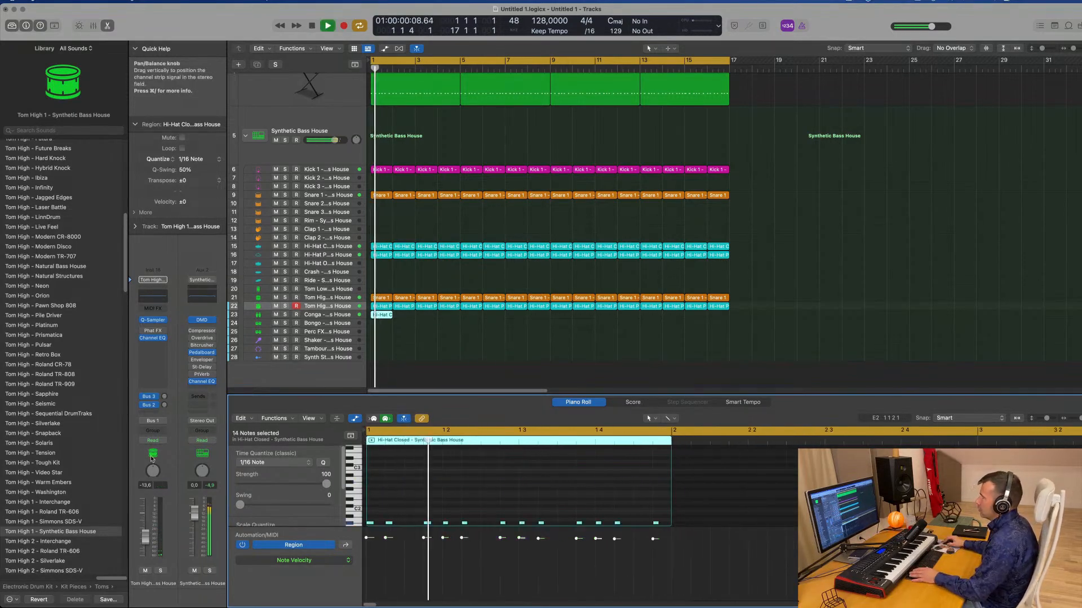
scroll(445, 473, down, 3)
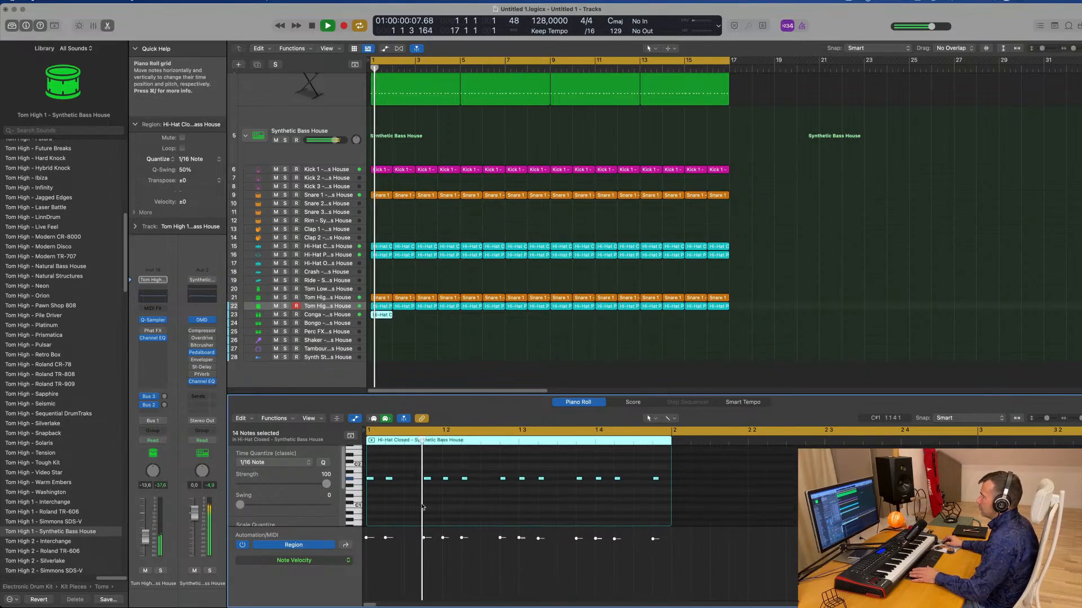
key(space)
scroll(422, 501, up, 3)
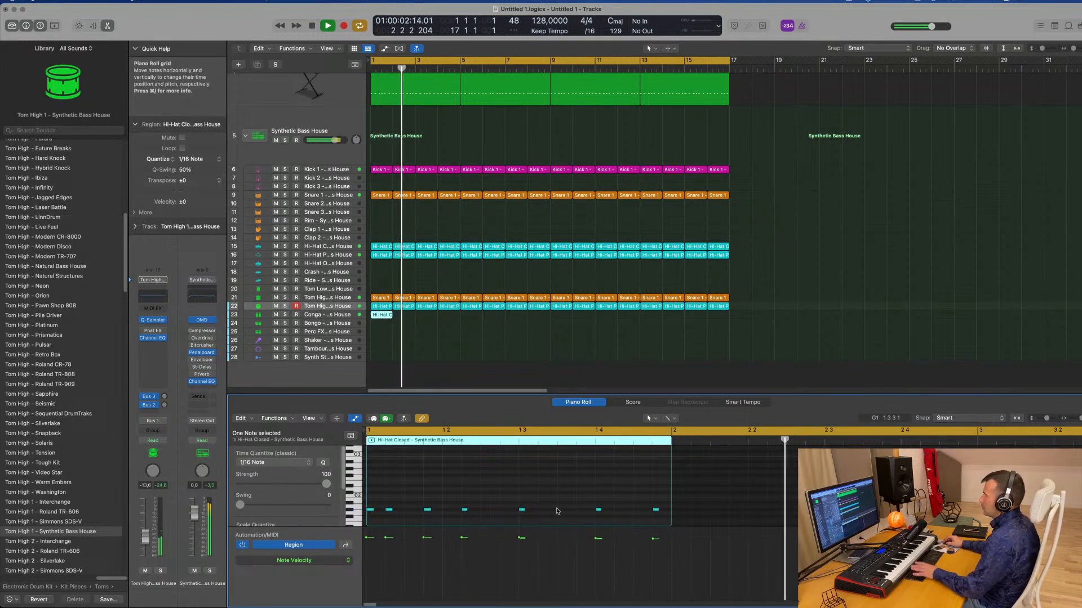
Step: Select the Conga track, play it from the start and delete the second note of its pattern
click(346, 316)
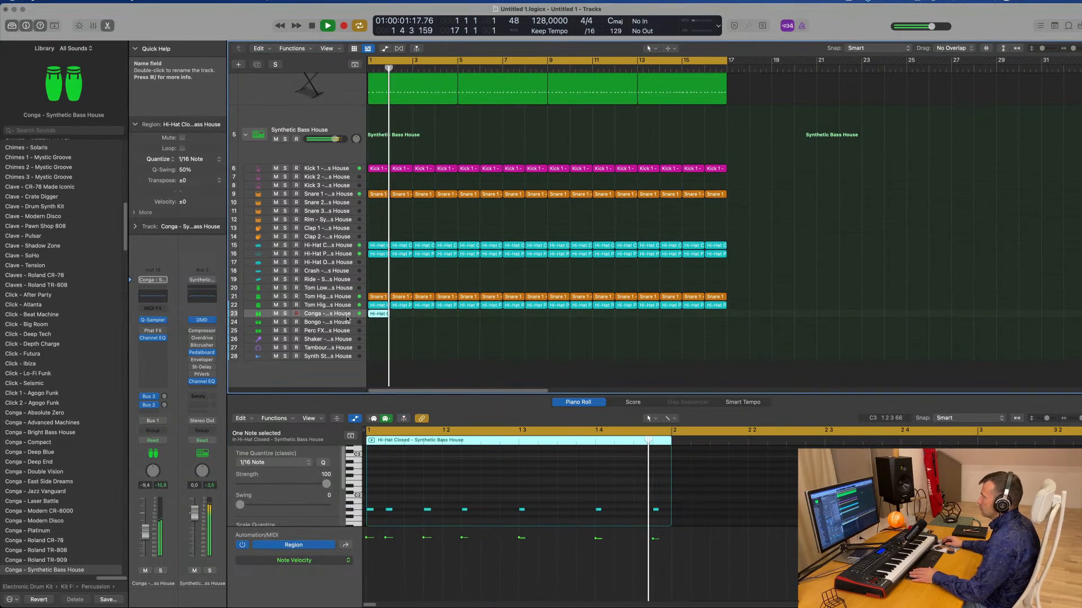
key(space)
key(space)
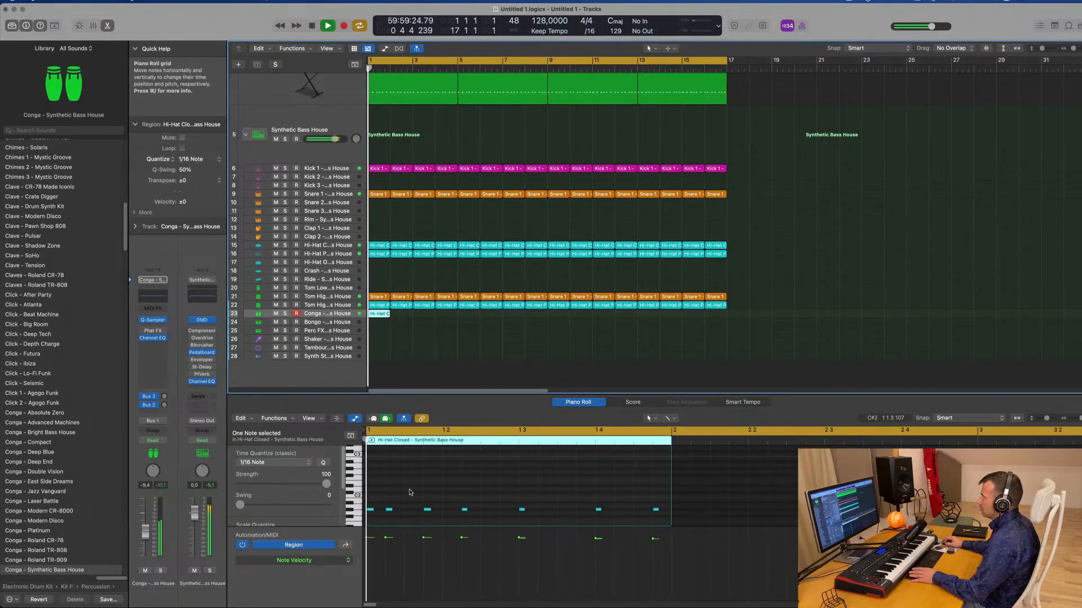
drag(400, 492, 383, 521)
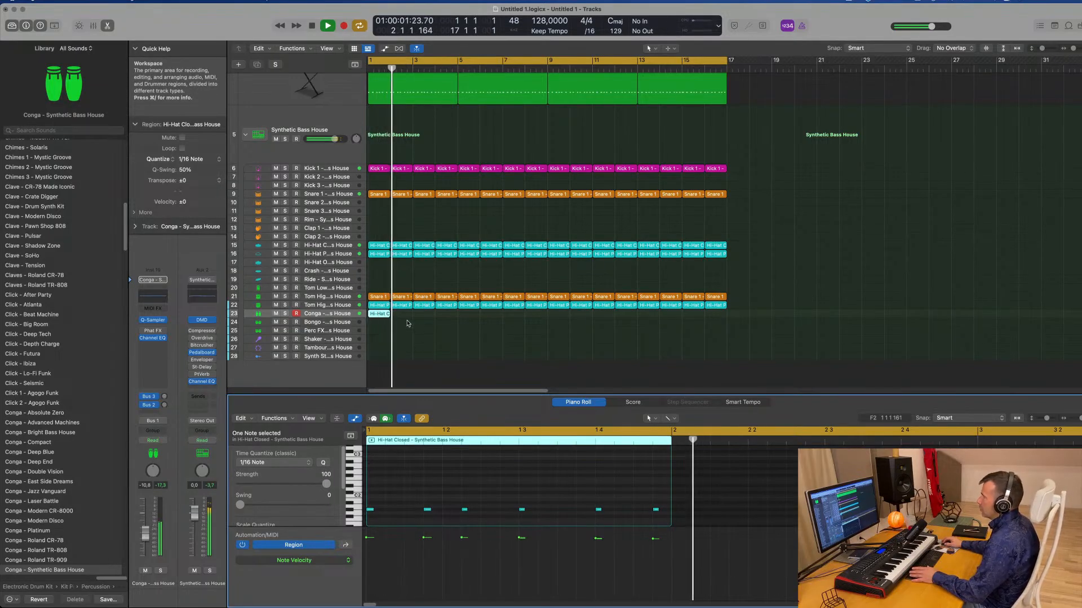
drag(407, 321, 384, 317)
key(super+5)
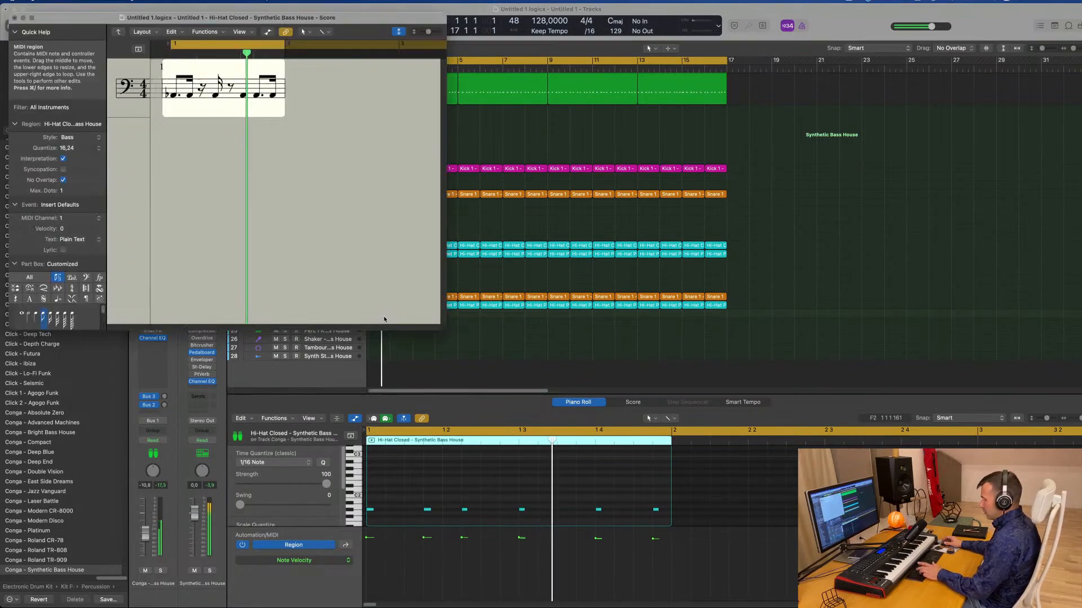
click(14, 18)
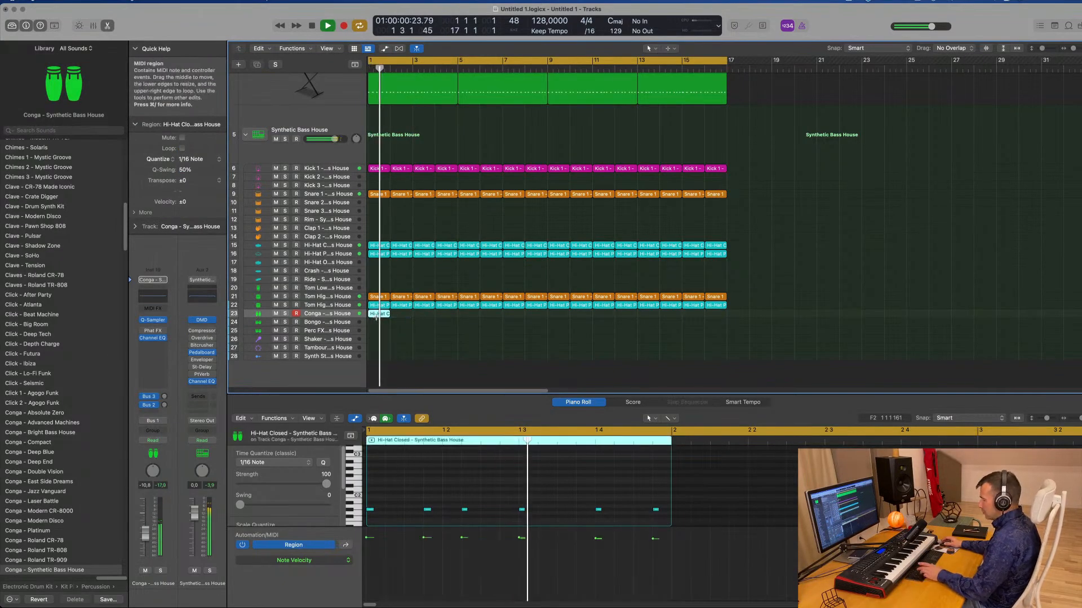
Step: Repeat the one-bar Conga region up to bar 17 and return playback to the start
key(super+r)
key(super+r)
key(super+r)
key(super+r)
key(super+r)
key(super+r)
key(super+r)
key(super+r)
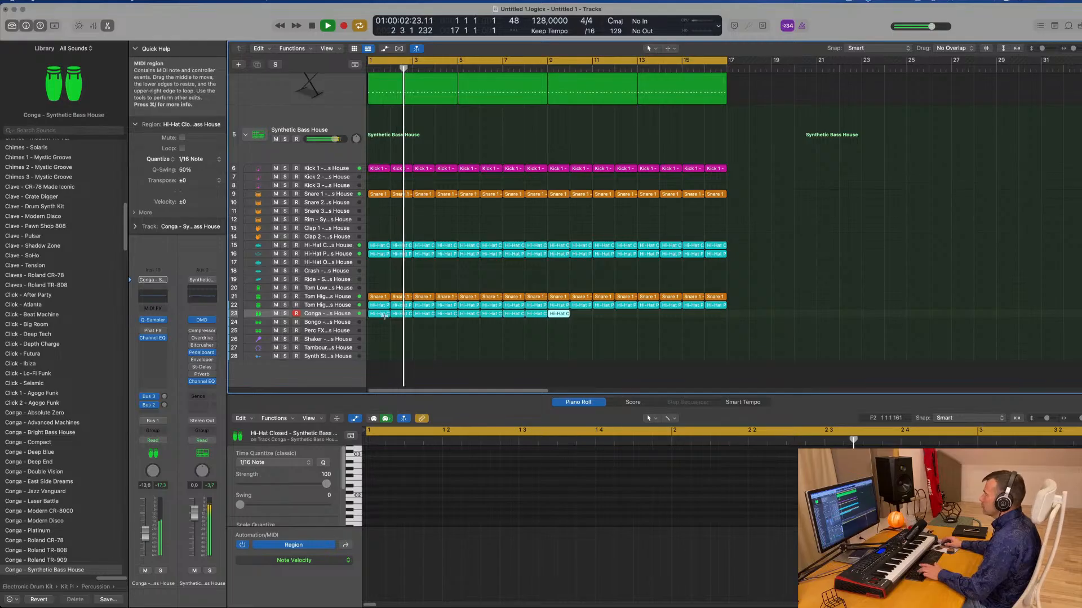
key(super+r)
key(Return)
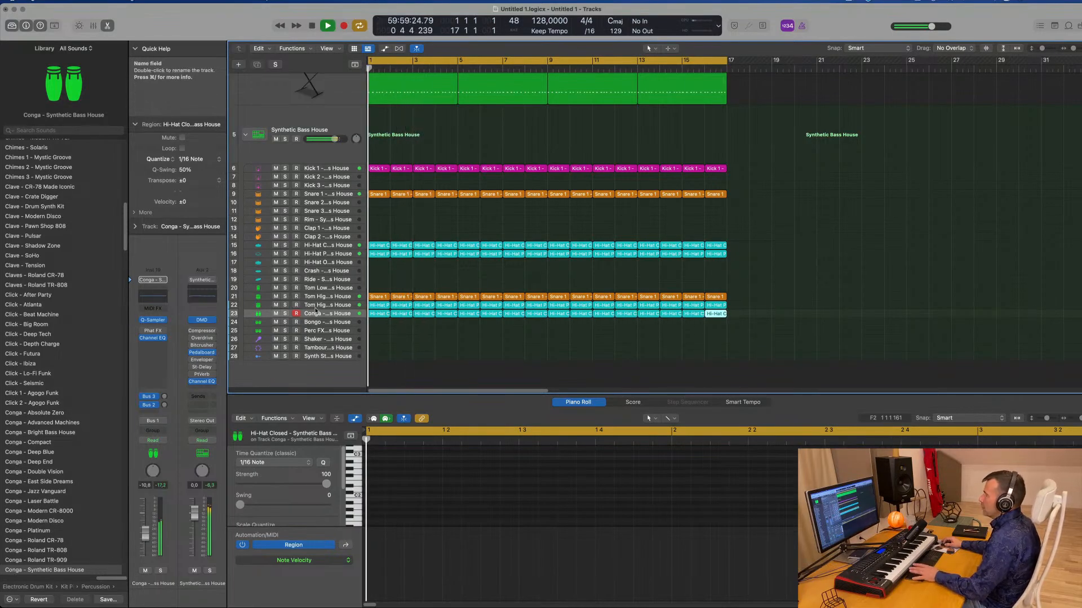
Step: Lower the Conga track to about -12.8 dB and adjust its Bus 3 reverb and Bus 2 delay sends
click(329, 313)
key(Return)
drag(146, 535, 145, 539)
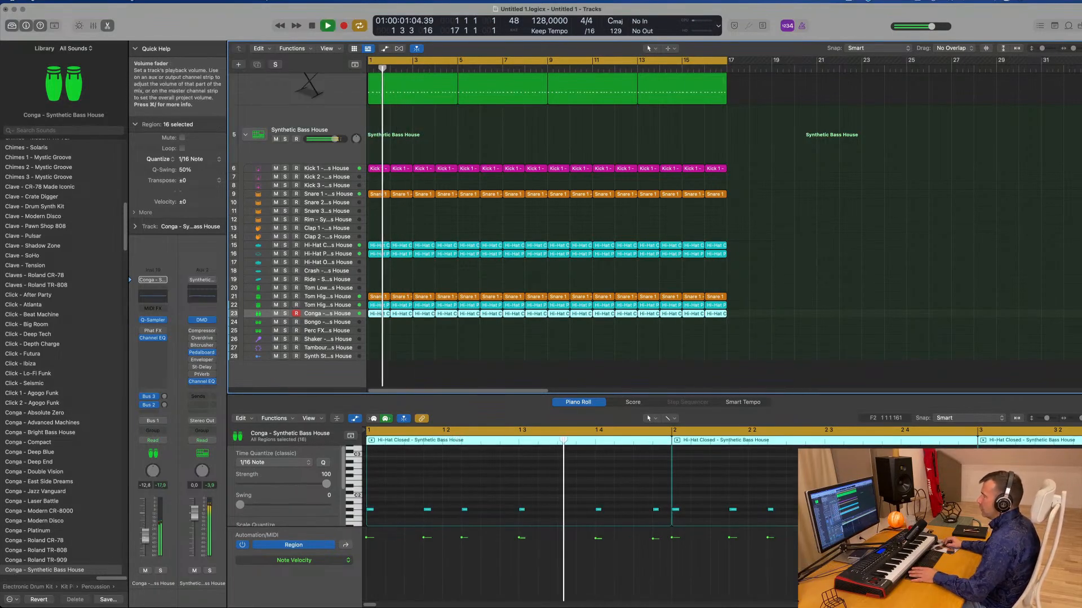
click(165, 397)
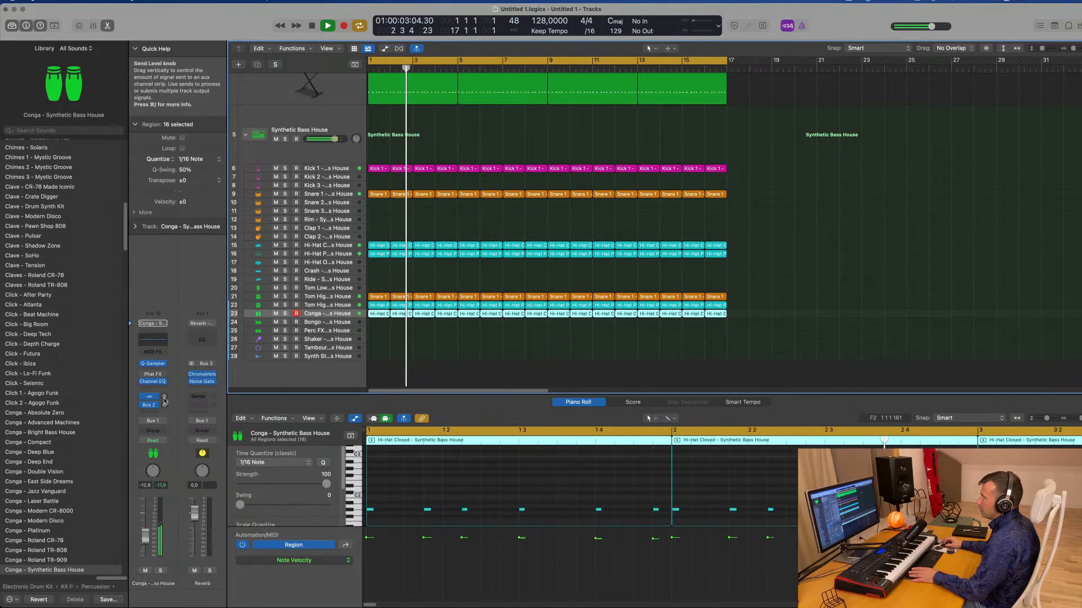
drag(164, 407, 165, 412)
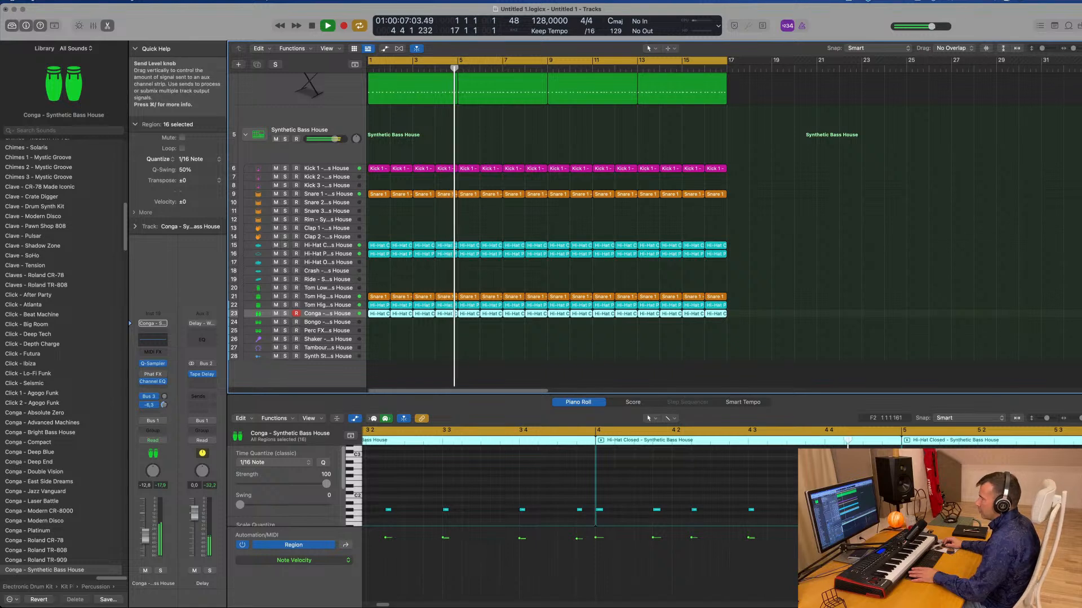
Step: Add a Channel EQ to the Delay bus with a 24 dB/oct low cut around 200 Hz, and lower the Conga track to about -14.6 dB
click(202, 340)
click(375, 157)
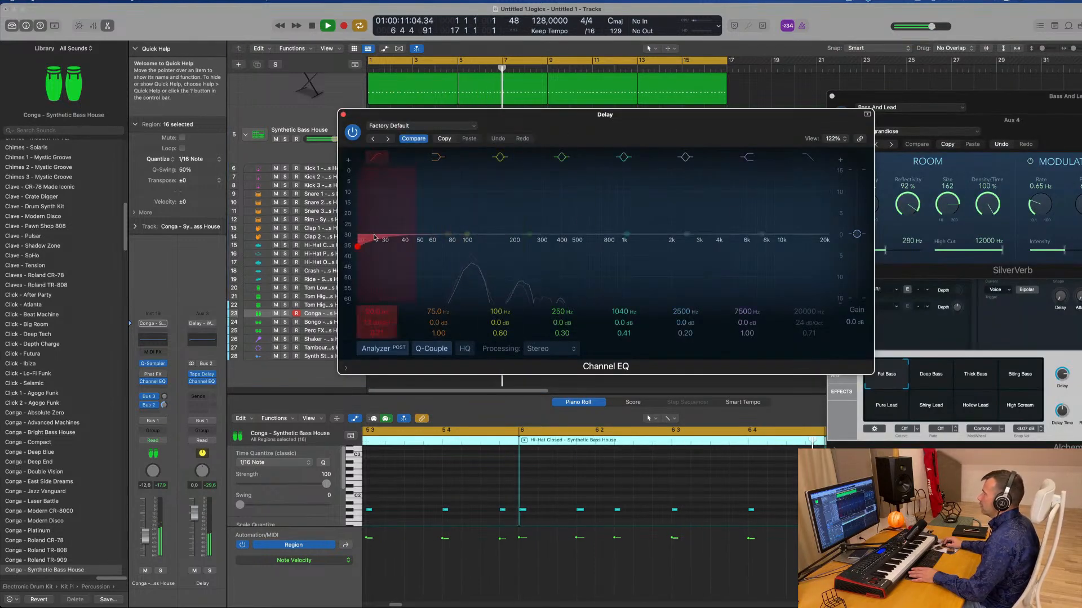
drag(379, 208, 492, 208)
drag(378, 323, 377, 288)
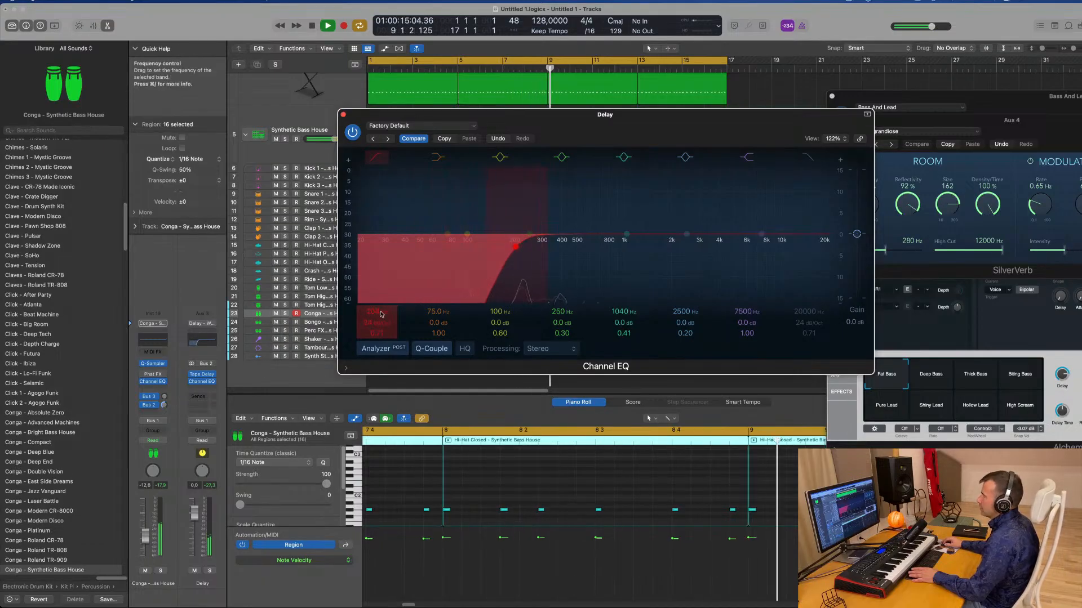
click(343, 114)
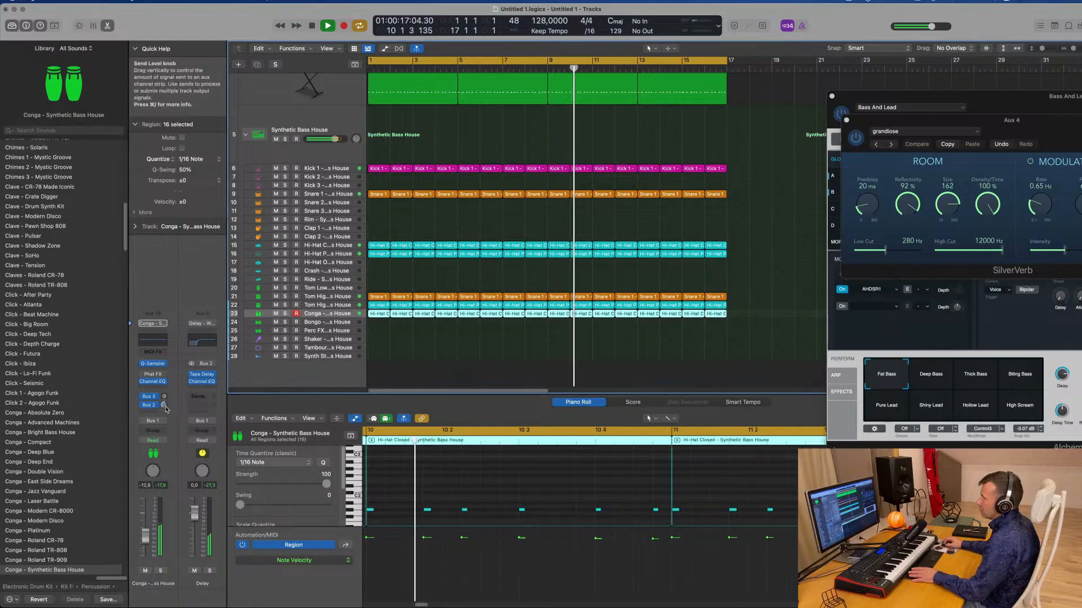
drag(148, 535, 149, 539)
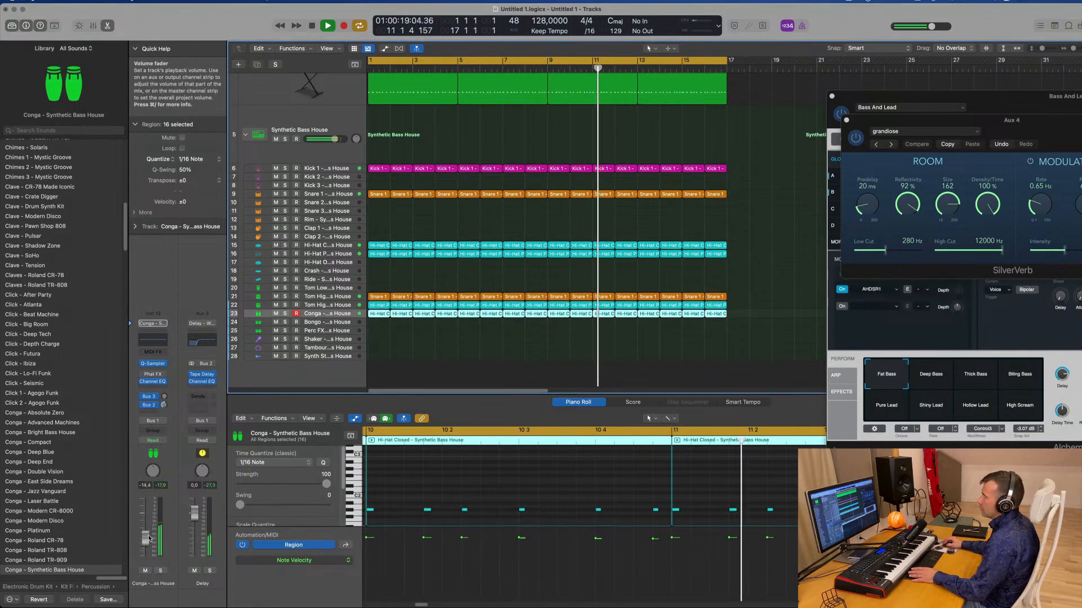
Step: Copy the first Hi-Hat Pedal region onto the Shaker track at bar 1 and shorten its four notes to about half length
scroll(383, 242, down, 2)
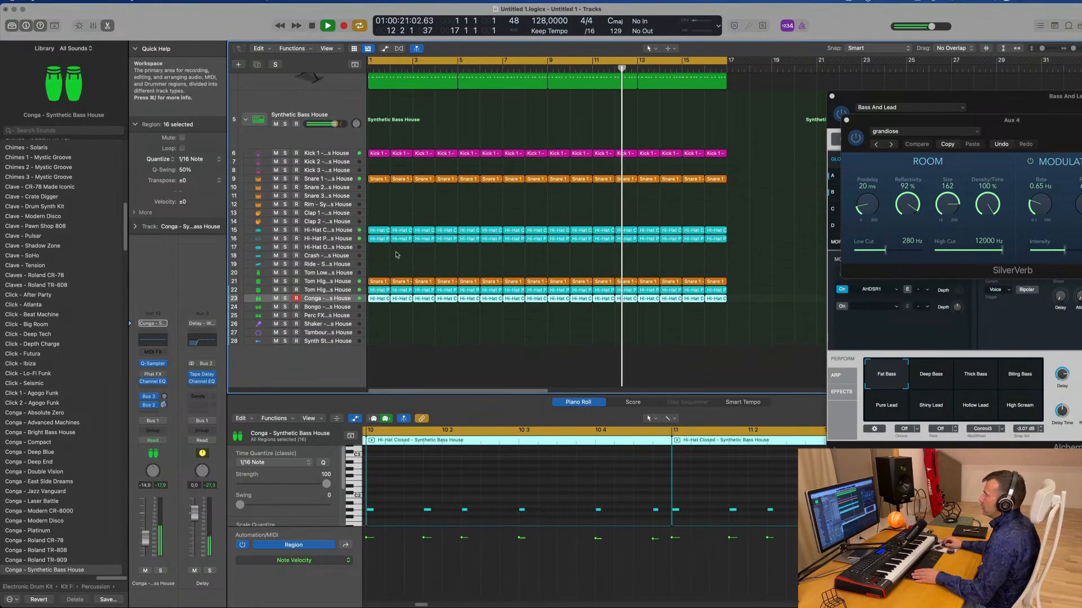
click(381, 237)
drag(380, 241, 377, 327)
key(space)
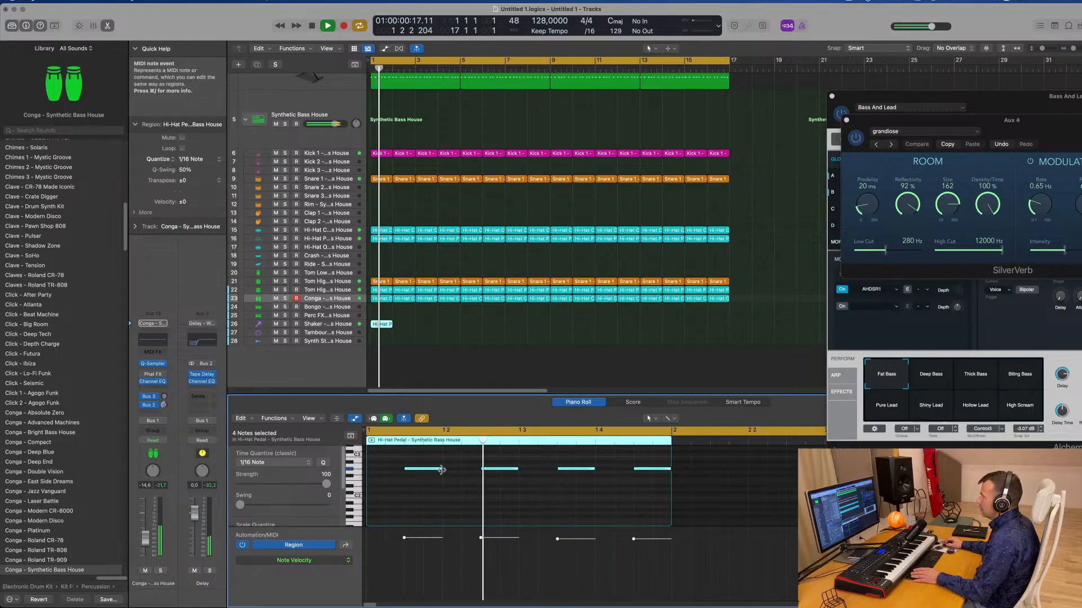
drag(442, 468, 422, 468)
Step: Repeat the one-bar Shaker region up to bar 17
click(374, 323)
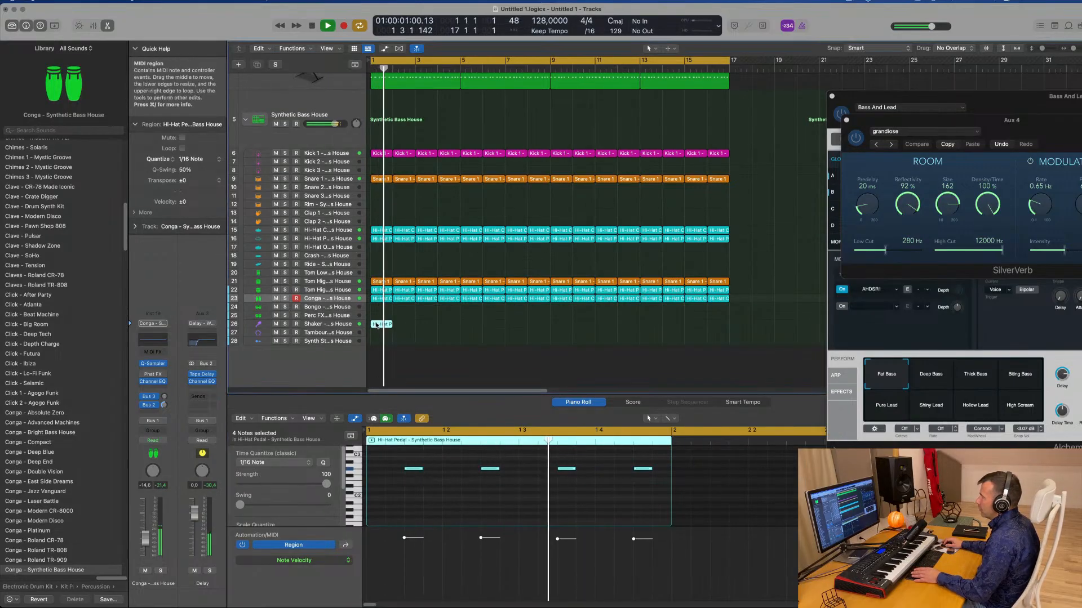
key(super+r)
key(super+r)
key(super+r)
key(super+r)
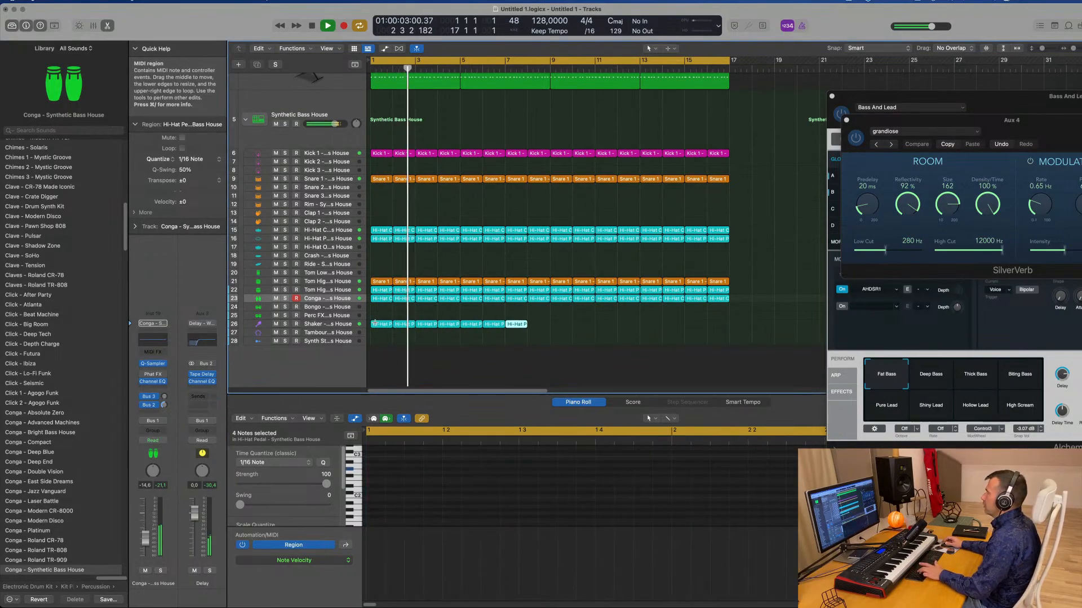
key(super+r)
key(super+r)
key(super+r)
key(super+r)
key(super+r)
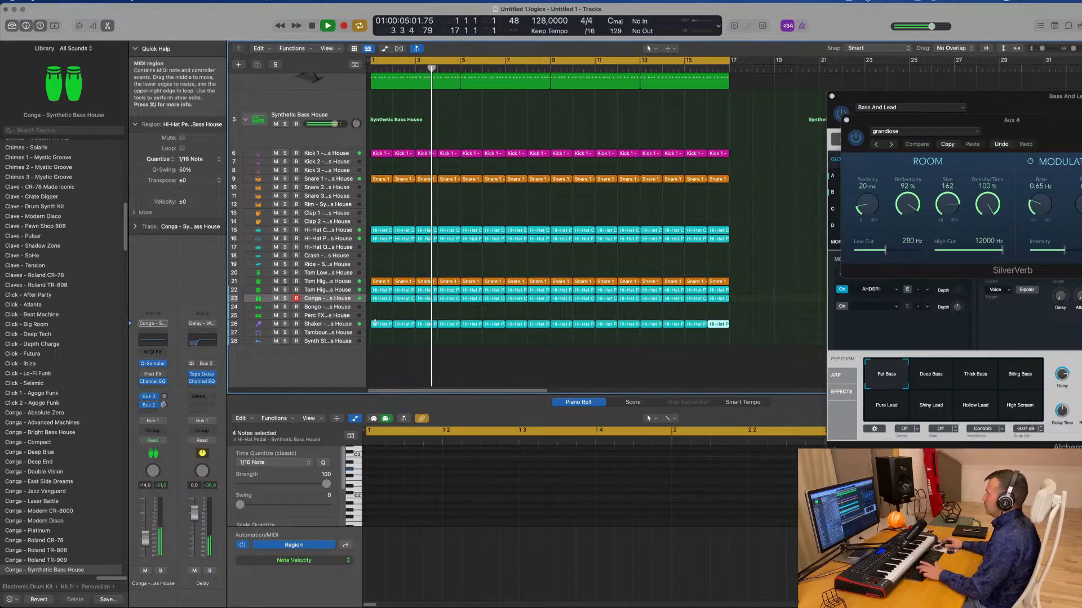
Step: Select the Shaker track, lower it to about -12 dB and adjust its Bus 2 delay send during playback
click(338, 327)
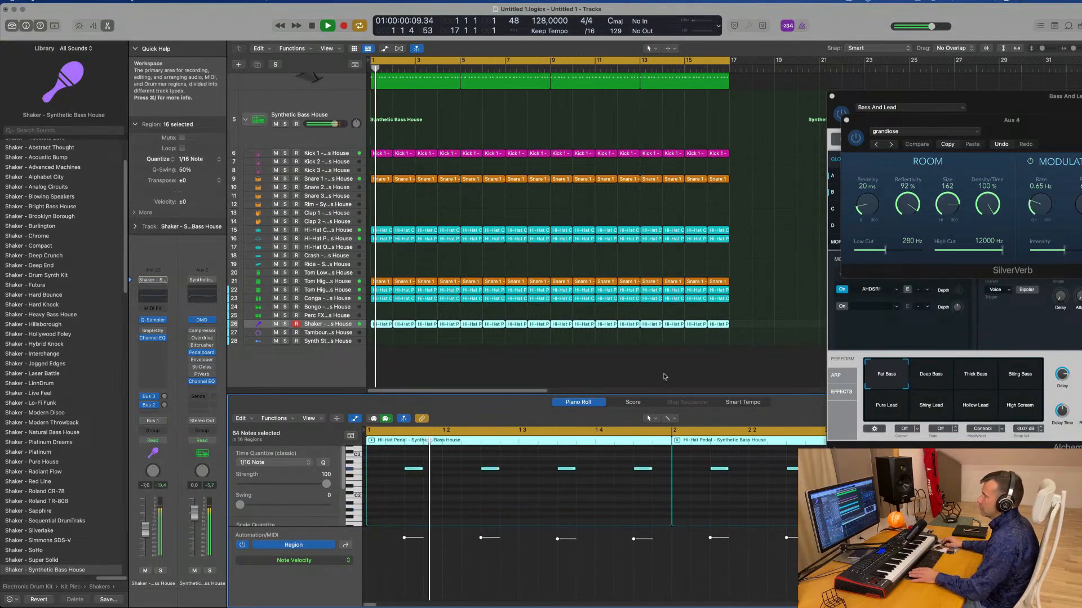
key(space)
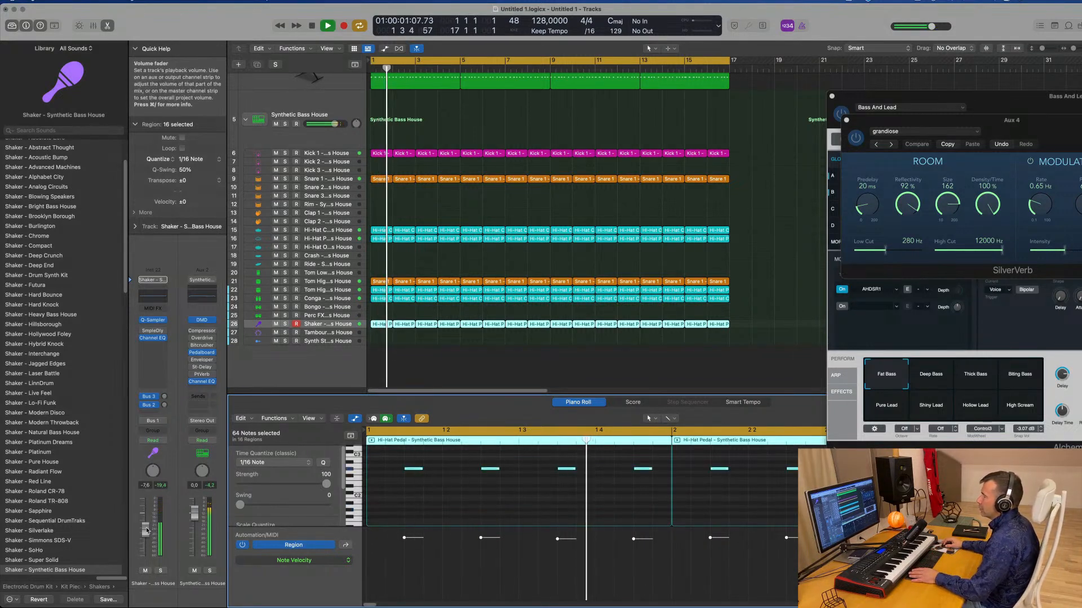
key(space)
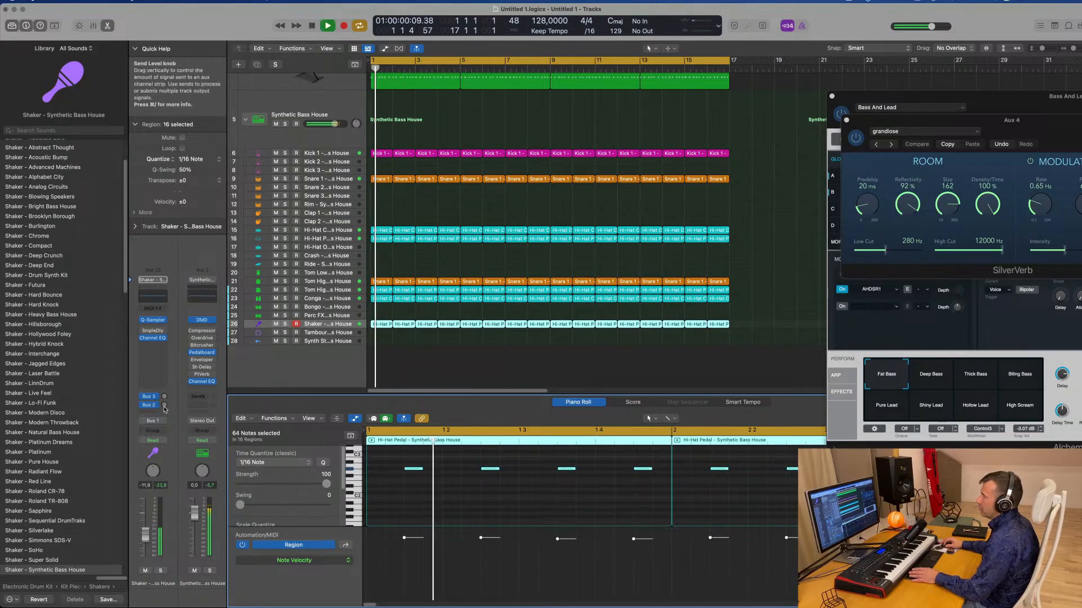
click(165, 407)
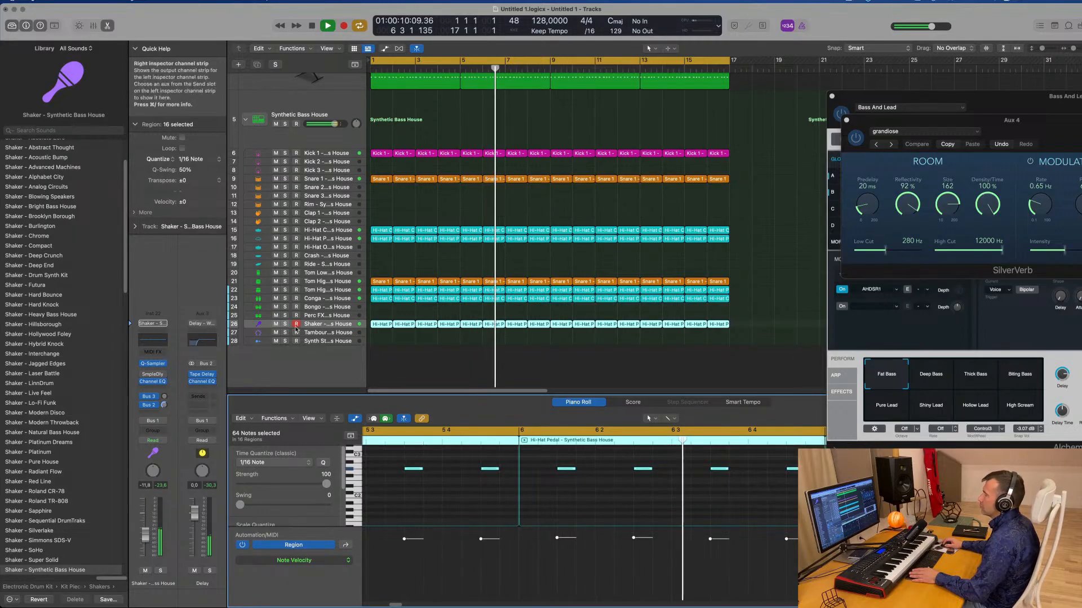
scroll(542, 323, up, 8)
scroll(542, 322, up, 1)
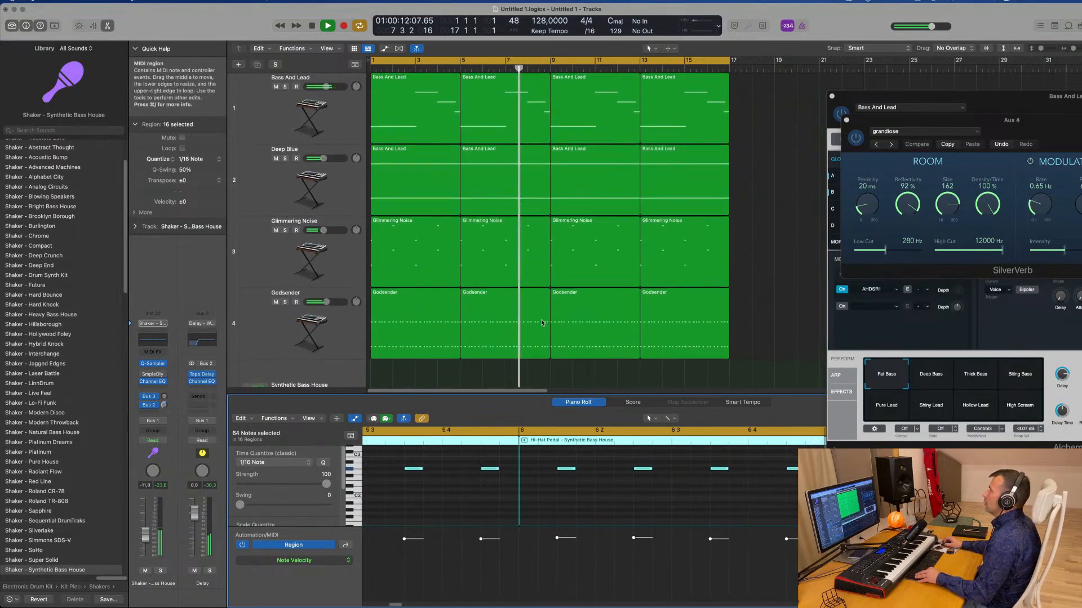
scroll(545, 322, down, 5)
click(758, 270)
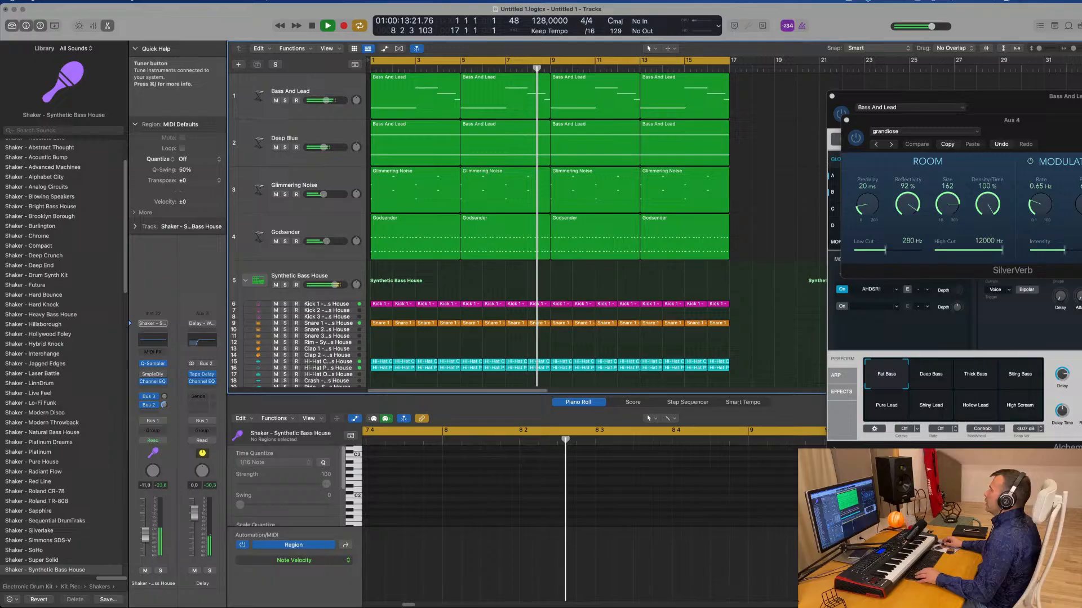
click(849, 1)
click(823, 25)
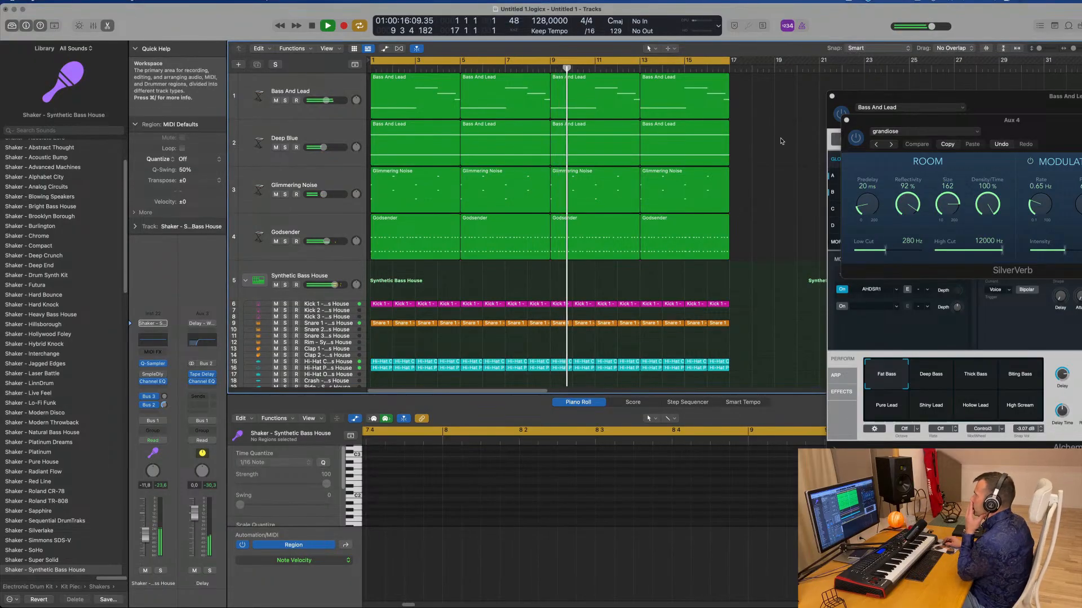
Step: Duplicate the Glimmering Noise track and record-enable the new copy
scroll(788, 129, down, 2)
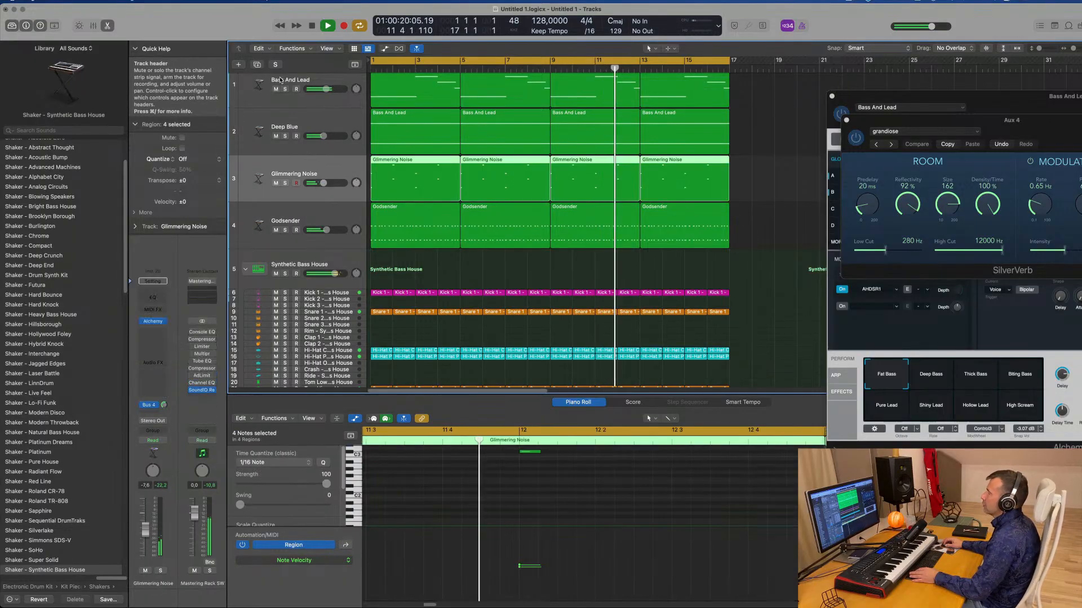
key(super+d)
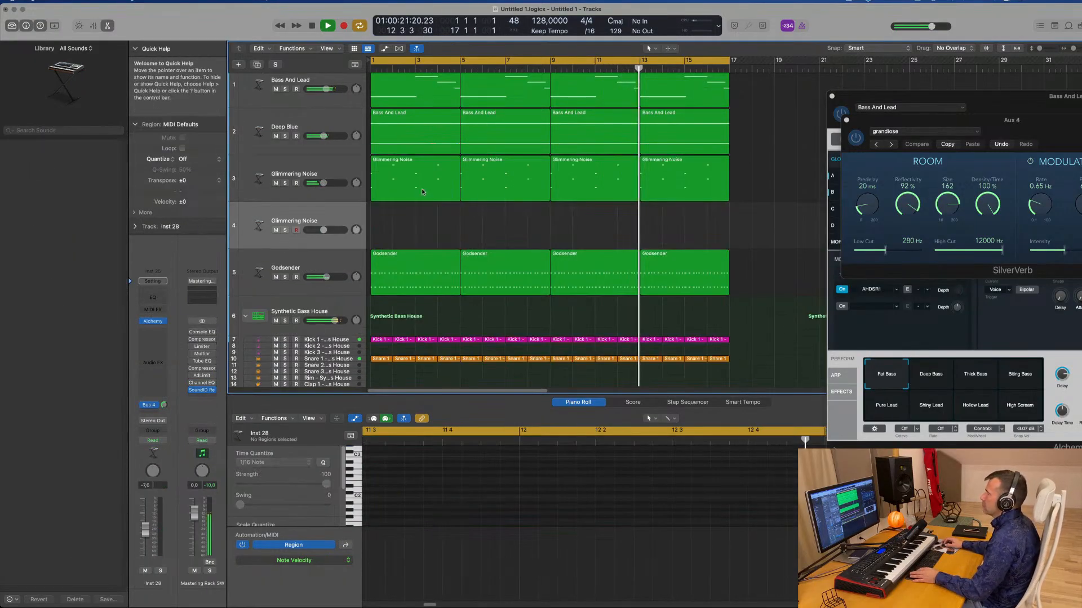
click(384, 191)
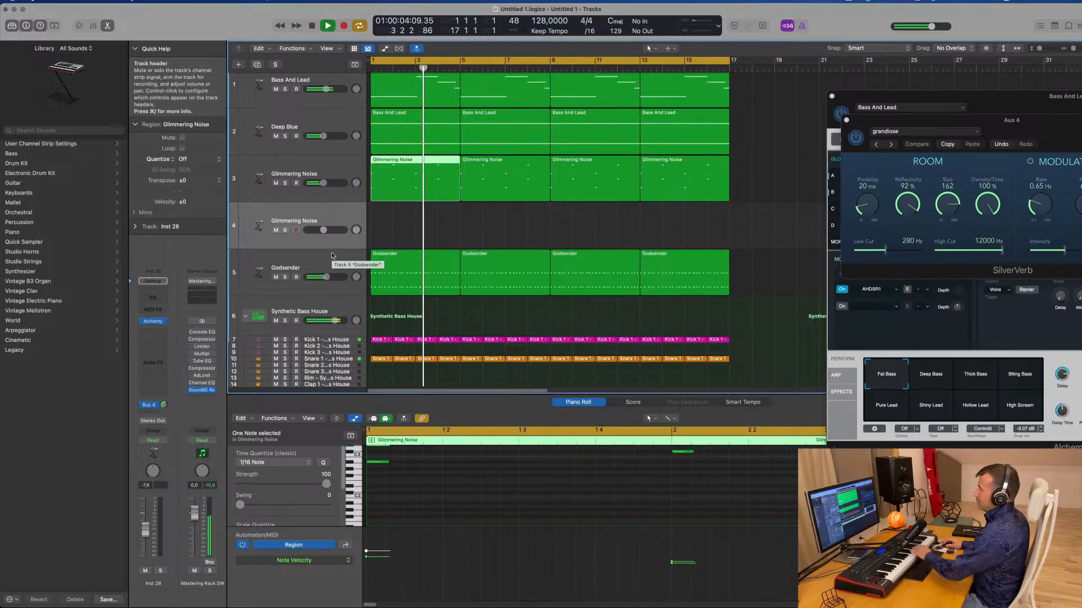
click(297, 231)
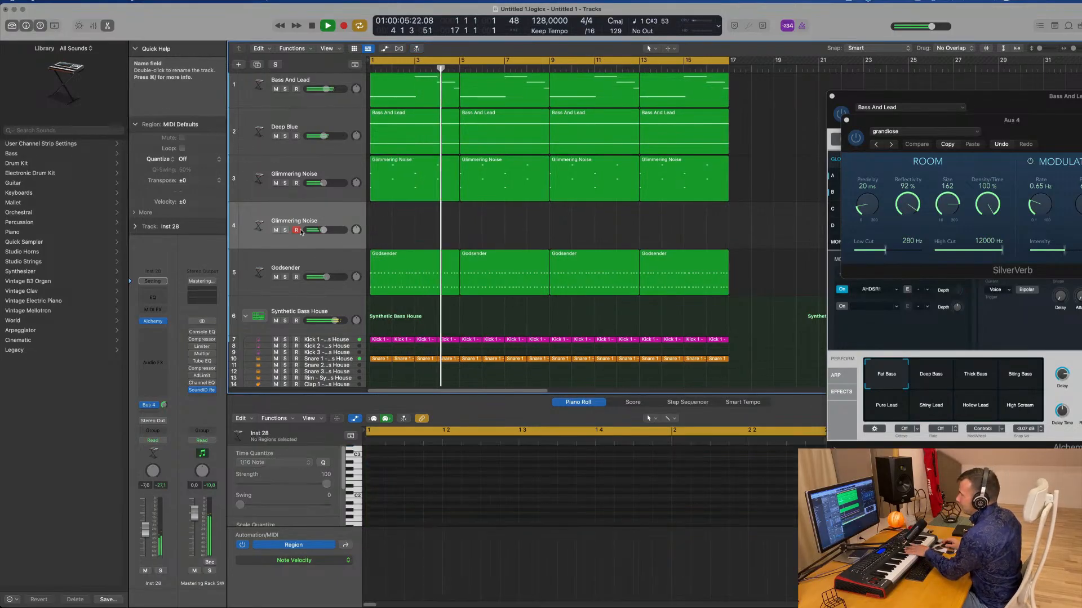
Step: Open Alchemy on the duplicated track, try the Keys presets Bell Like Vox Vibes and Chill Keys, and raise the track to about -3.4 dB
click(152, 321)
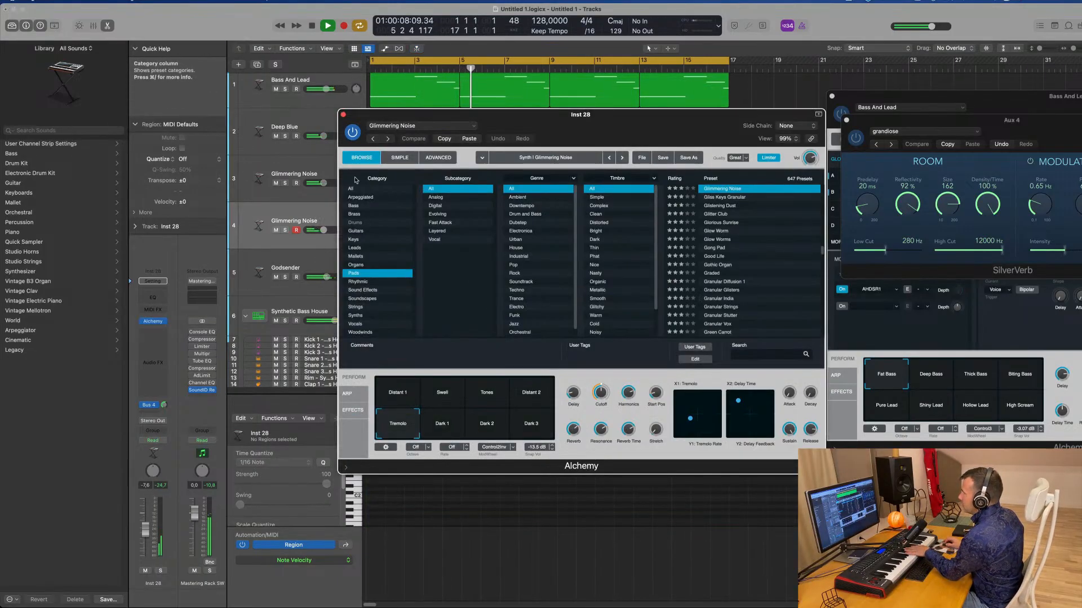
click(355, 240)
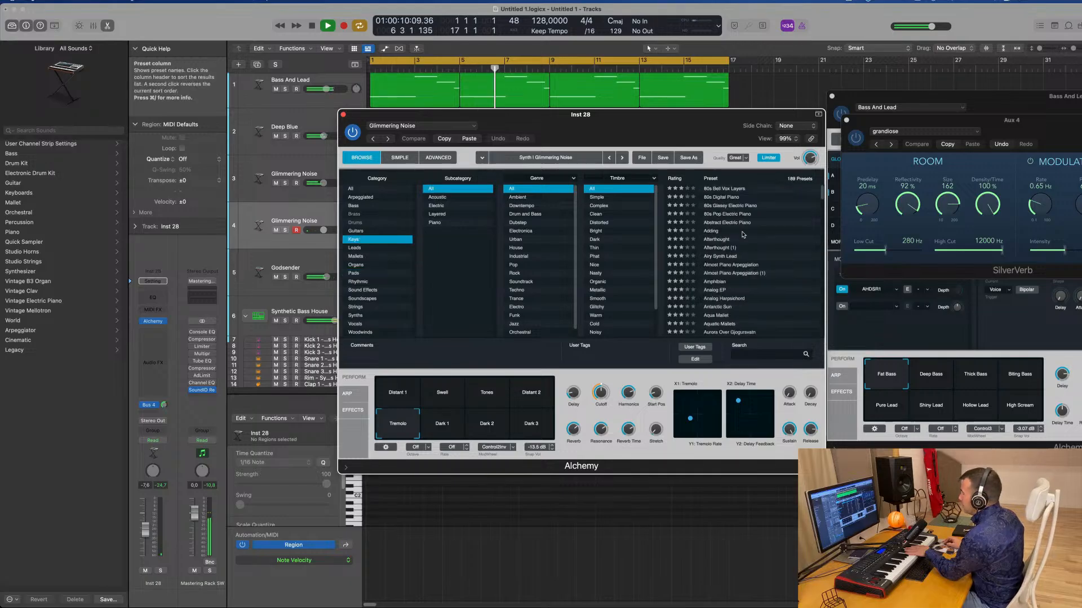
click(724, 242)
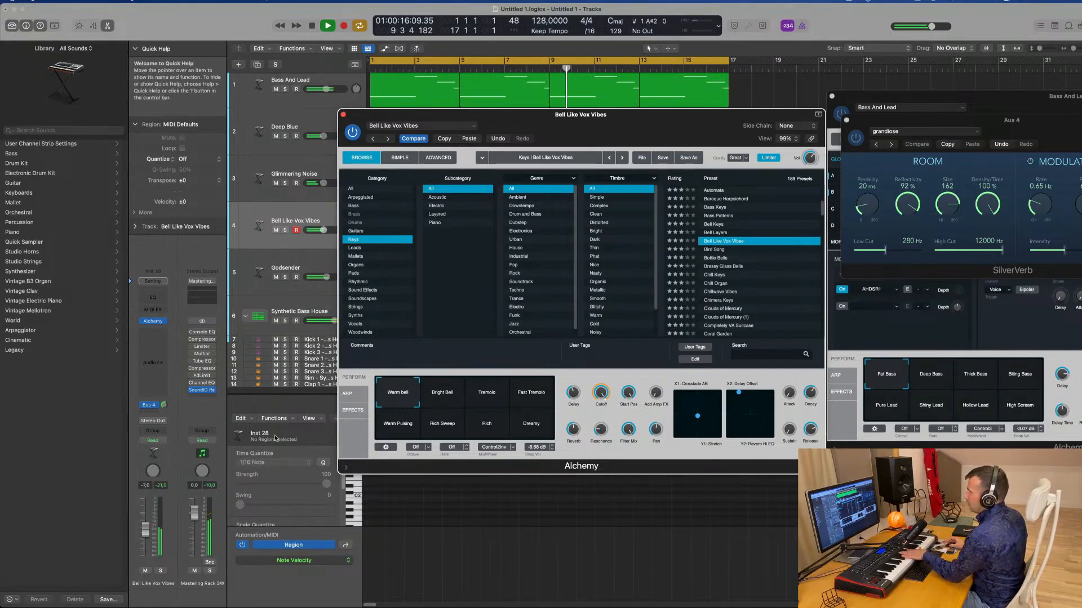
drag(145, 524, 145, 523)
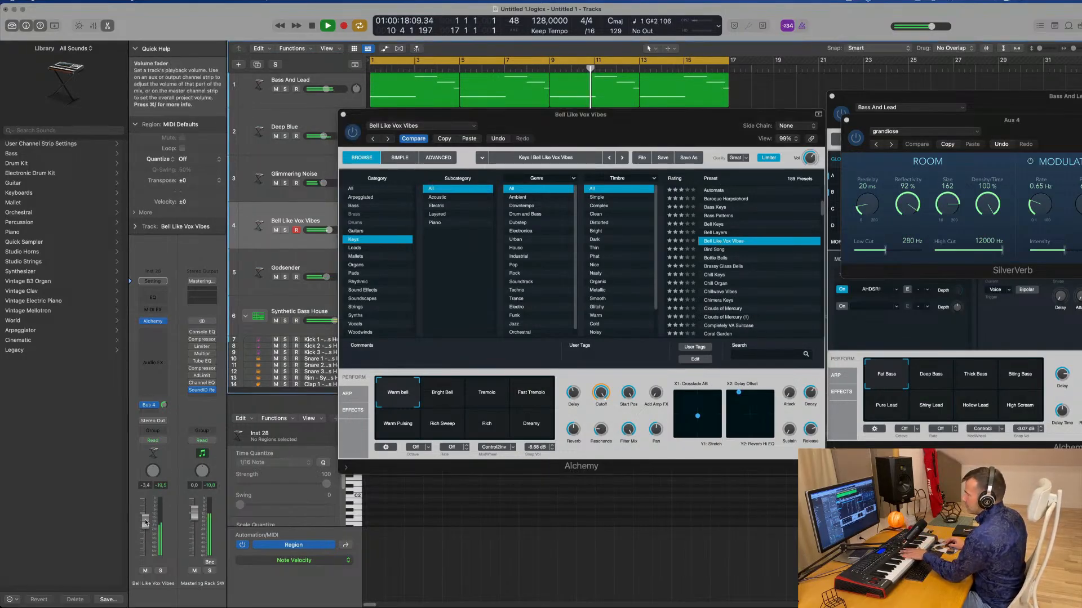
click(442, 393)
click(720, 275)
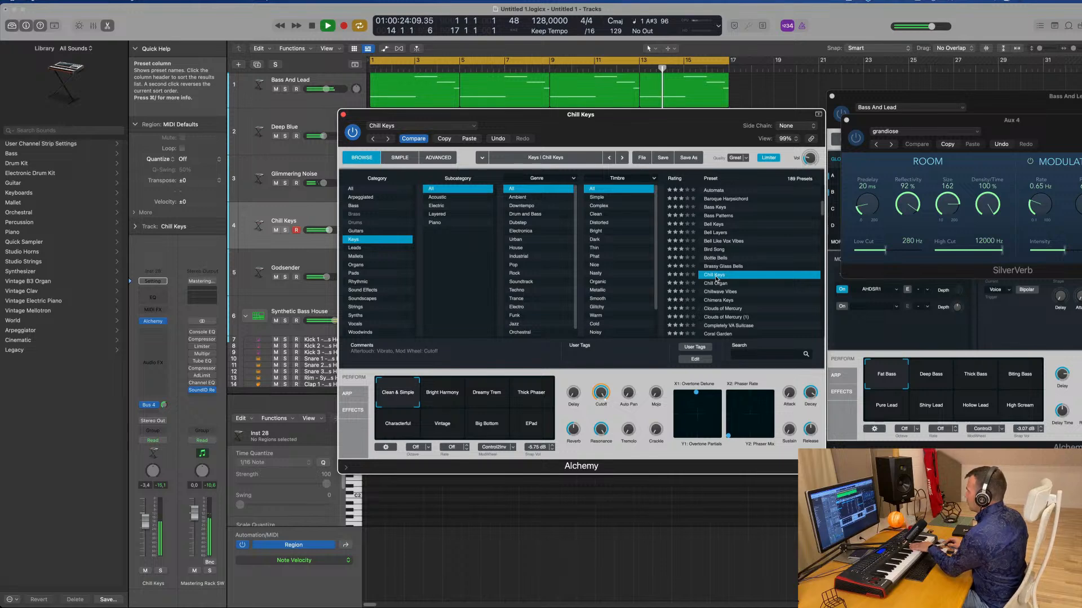
Step: Load the Chillwave Vibes preset and audition its More Reverb, Soft Chime, Plucked Fifth, Shimmer and Resonant snapshots
click(720, 292)
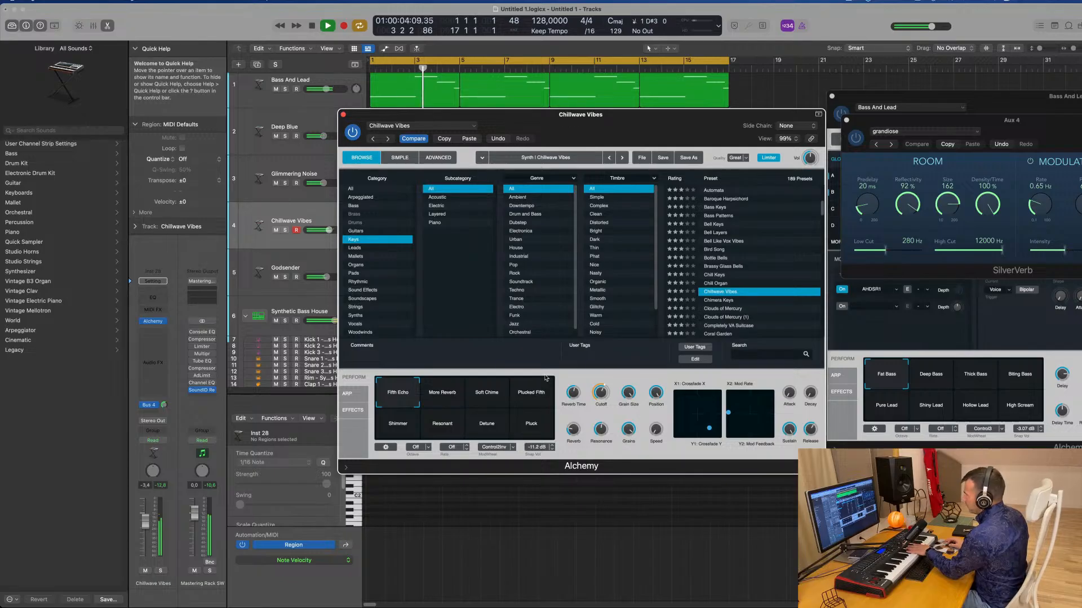
click(455, 401)
click(488, 400)
click(535, 399)
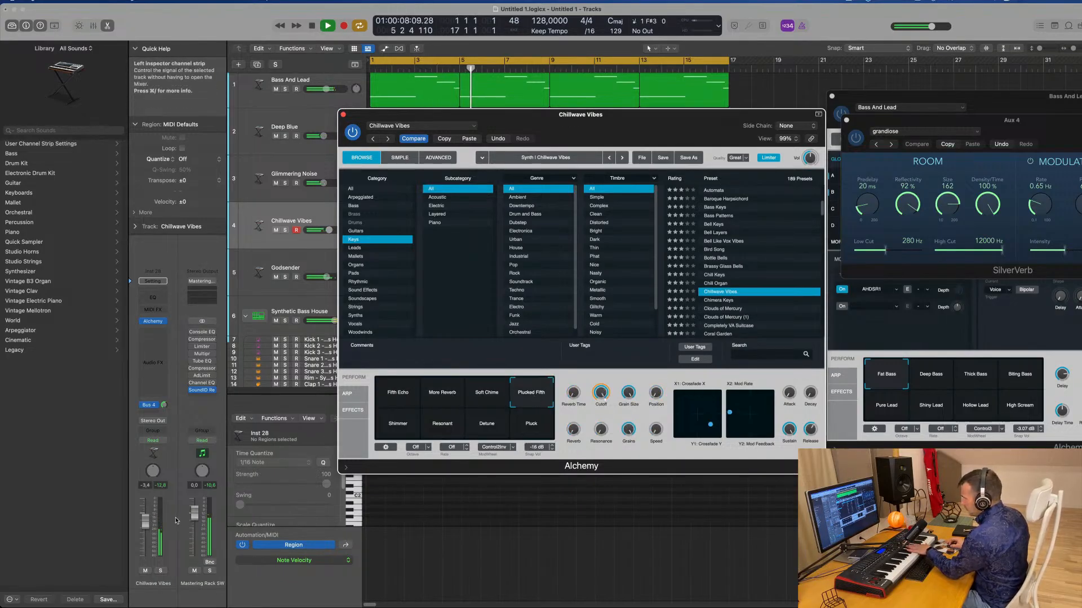
click(402, 432)
click(451, 429)
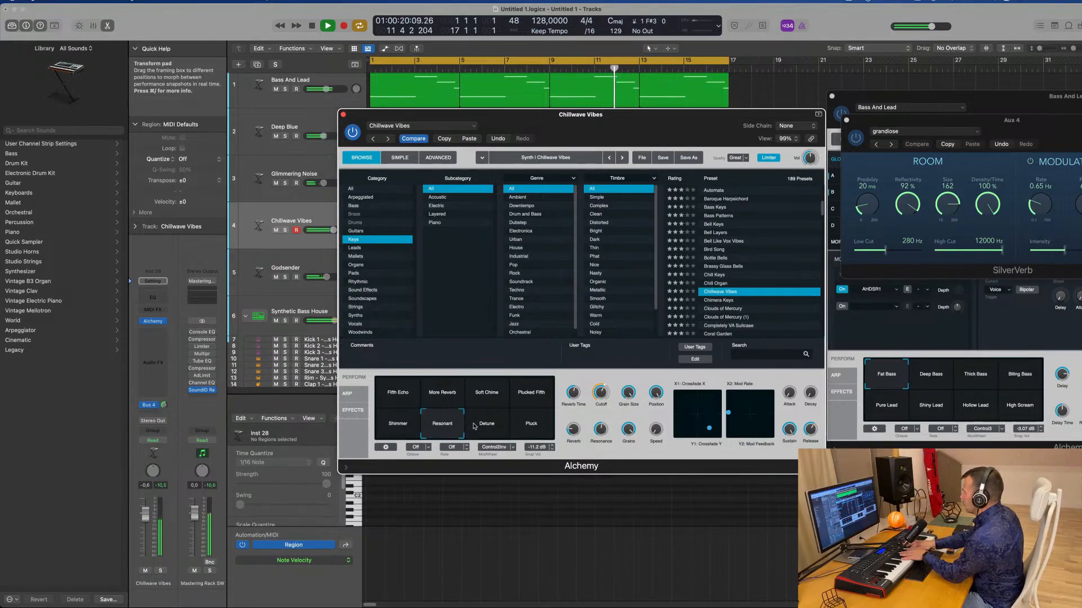
Step: Adjust the Chillwave Vibes track's Bus 4 send, raise its level to about 1.8 dB, and compare the Detune, Pluck and Resonant snapshots
click(164, 413)
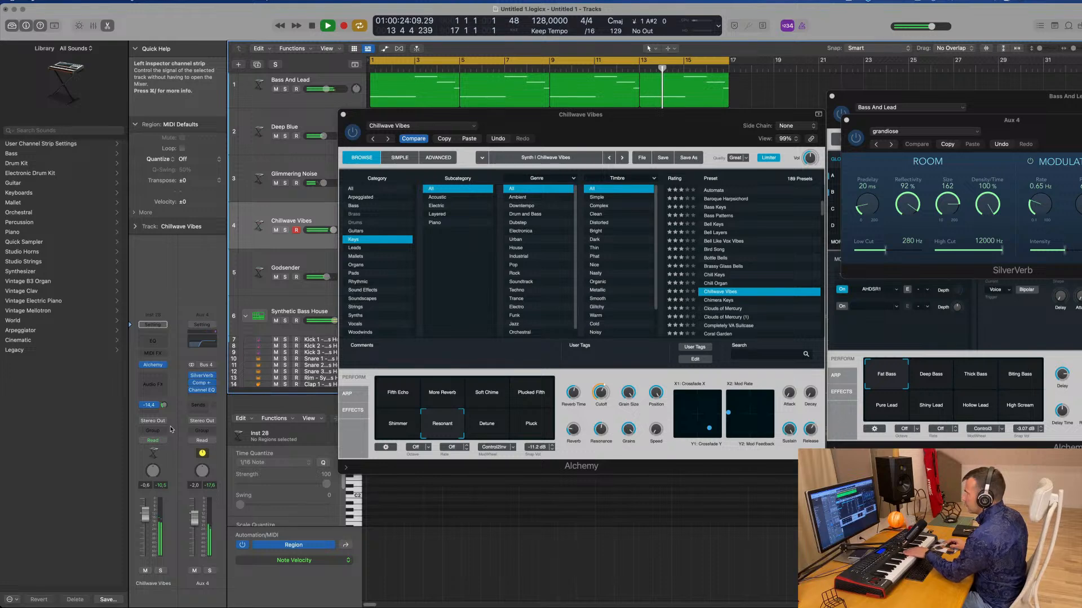
click(487, 431)
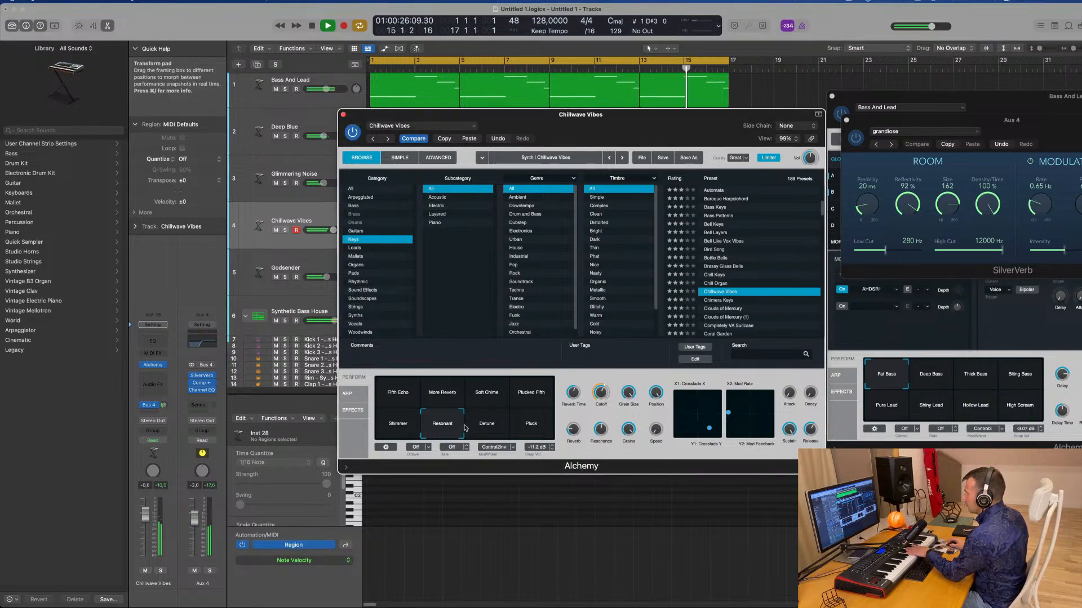
click(532, 434)
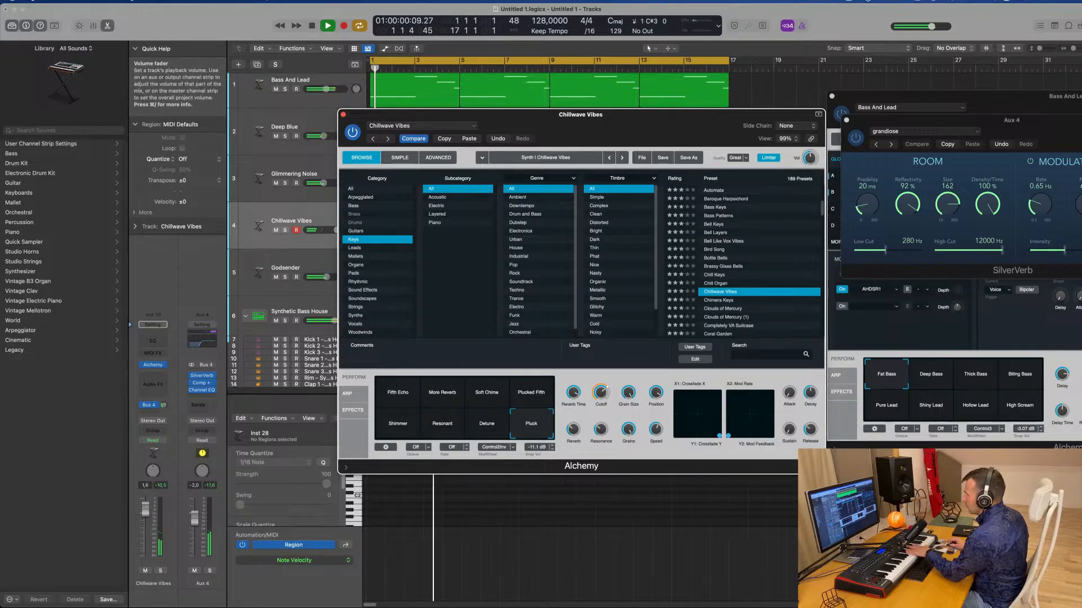
drag(146, 515, 148, 510)
click(436, 431)
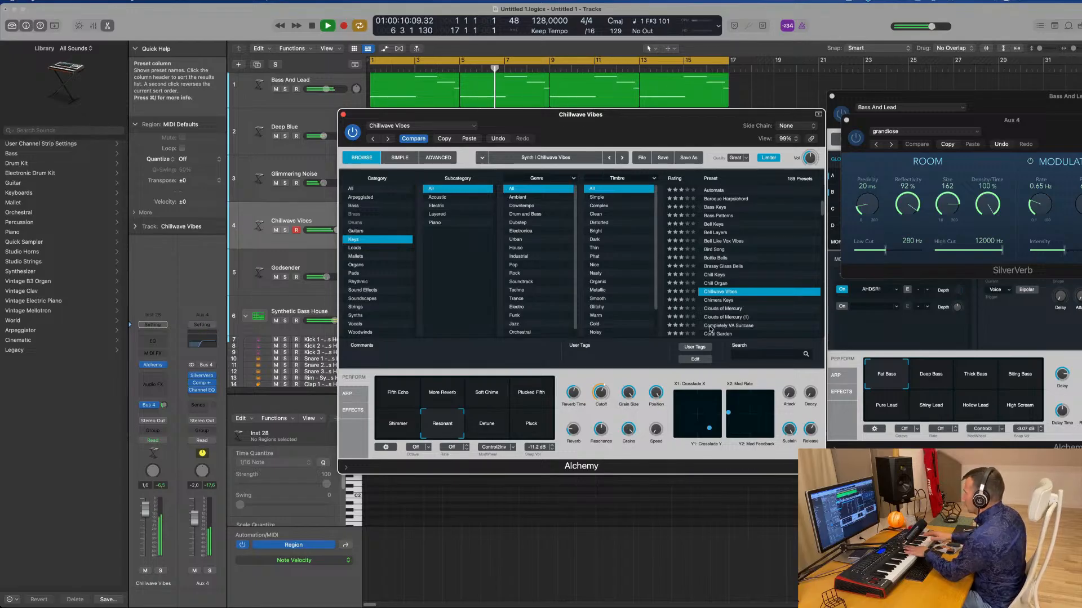
Step: Load the Chimera Keys preset, adjust the Bus 4 send and audition snapshots from Synth Keys through Organ
click(722, 300)
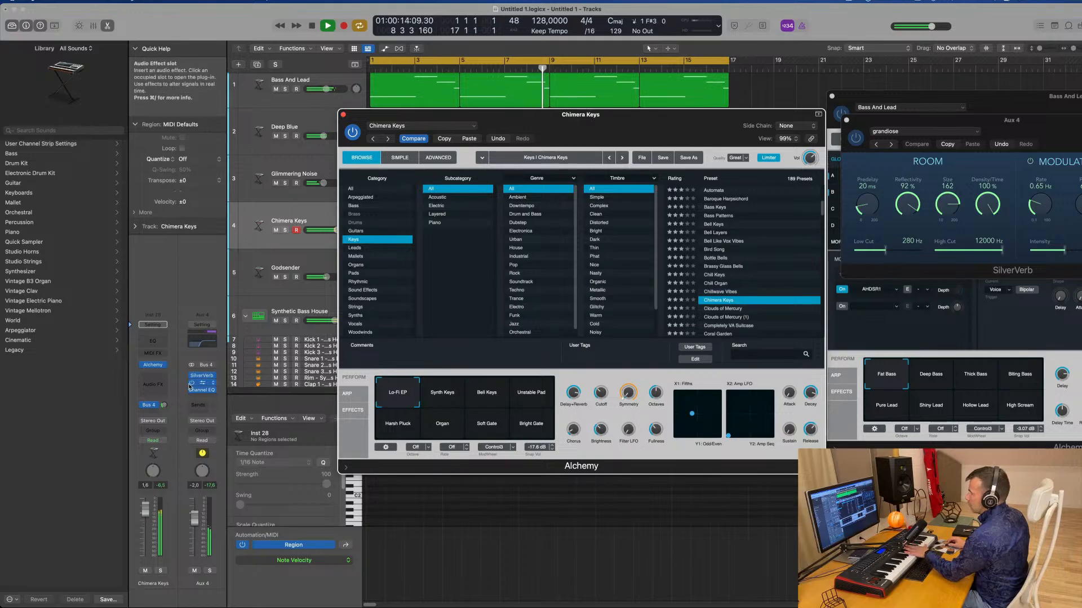
drag(167, 390, 167, 388)
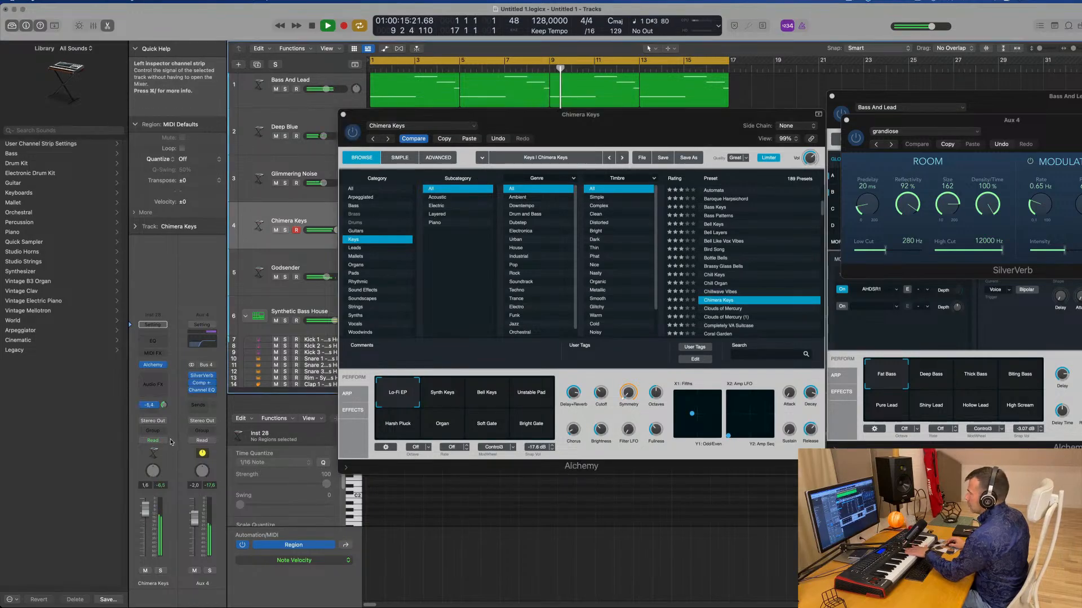
click(451, 404)
click(488, 405)
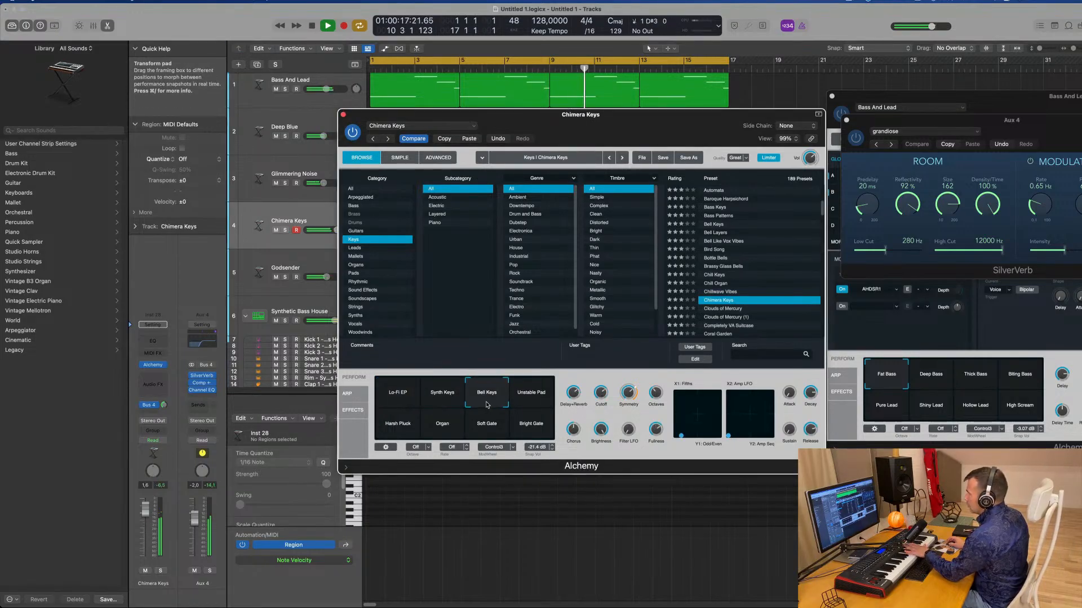
click(522, 397)
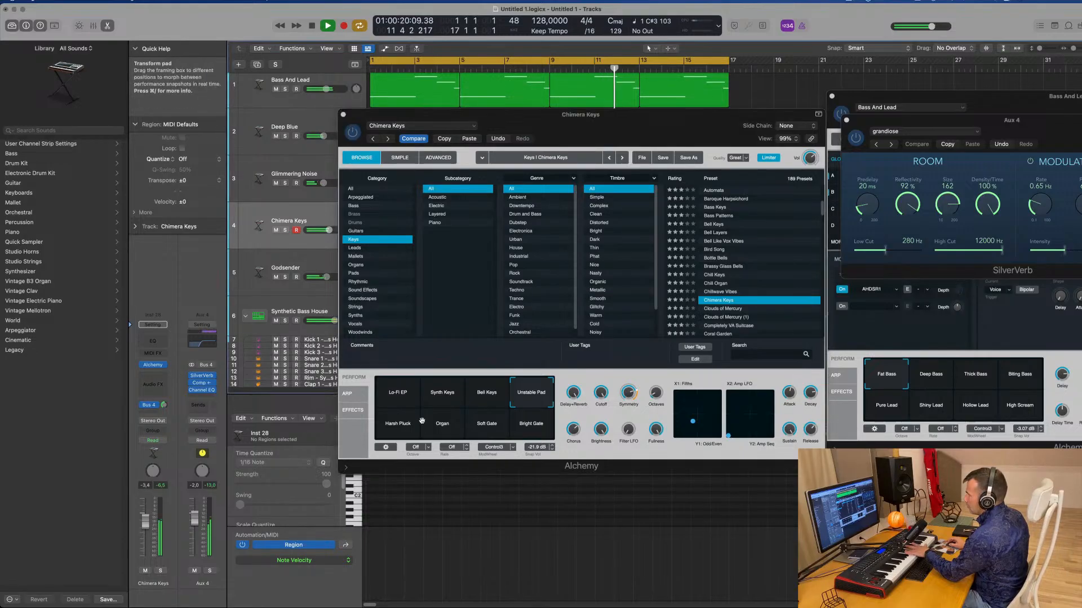
click(399, 428)
click(442, 430)
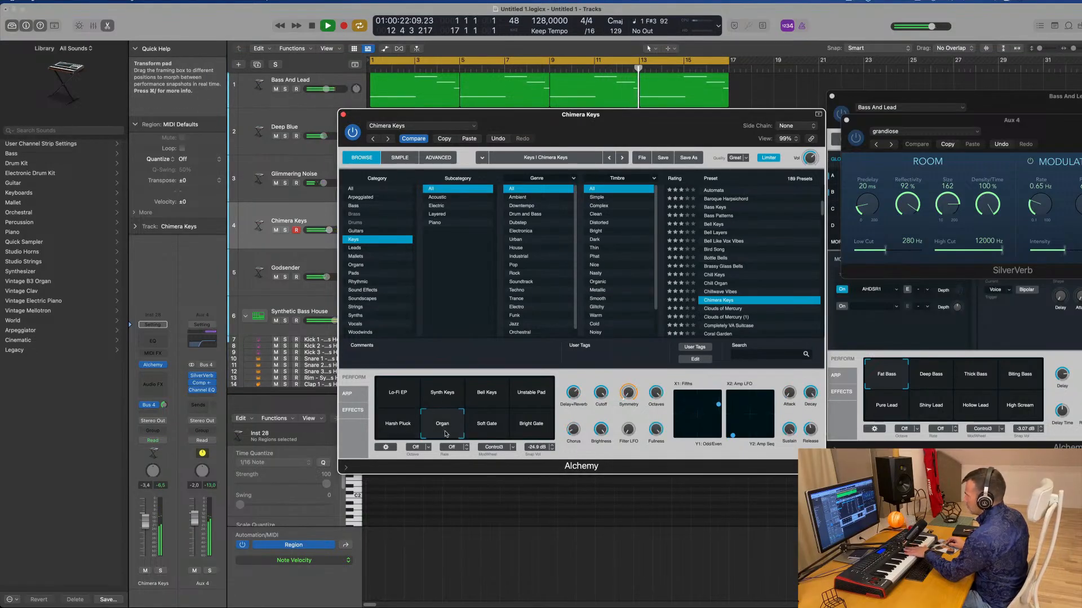
Step: Set the track level to about -2.1 dB and load the Clouds of Mercury preset with its Ancient Plucks snapshot
drag(145, 522, 145, 518)
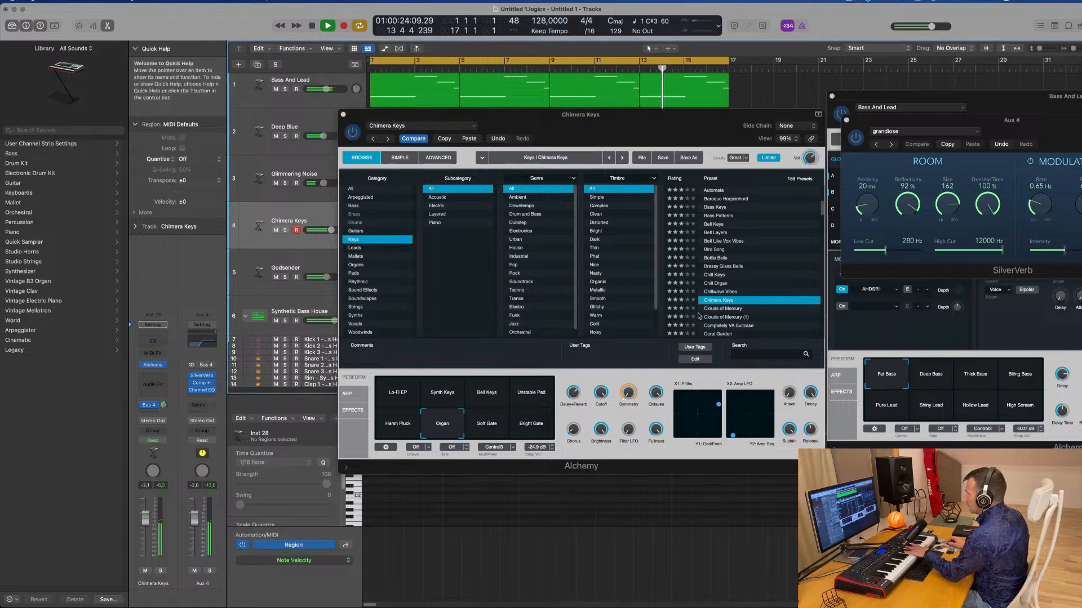
click(726, 309)
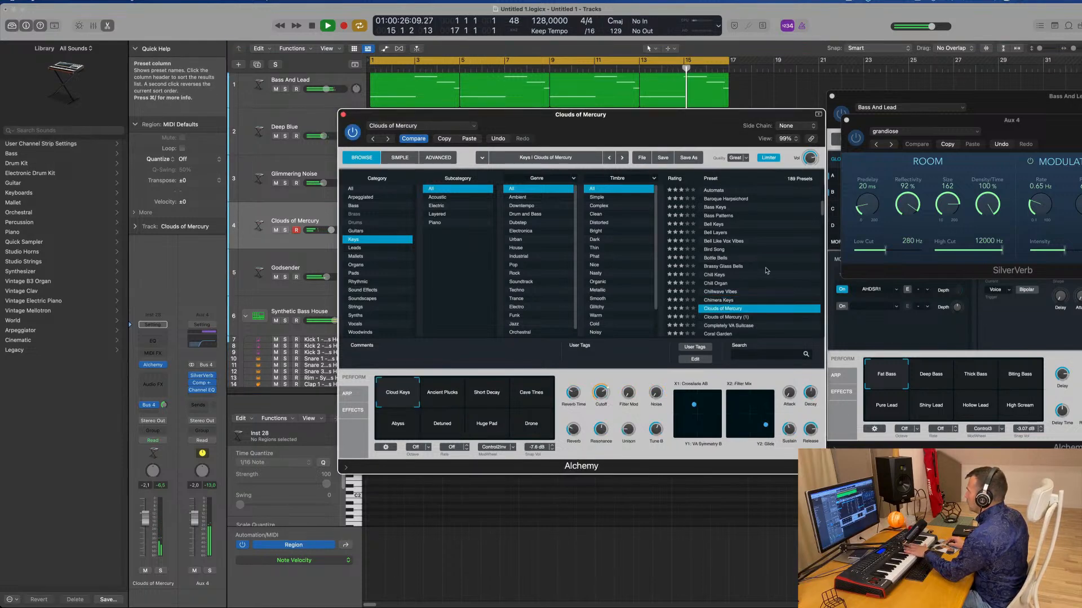
click(448, 394)
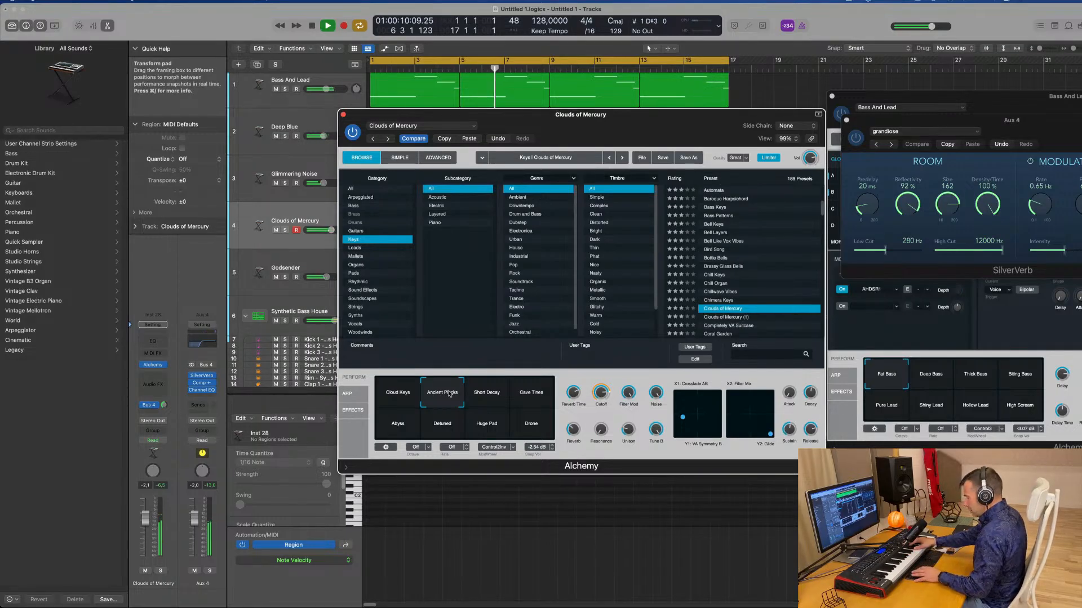
Step: Record a melody from bar 1 to about bar 11 on the Clouds of Mercury track, then play it back with Alchemy moved off the arrangement
key(r)
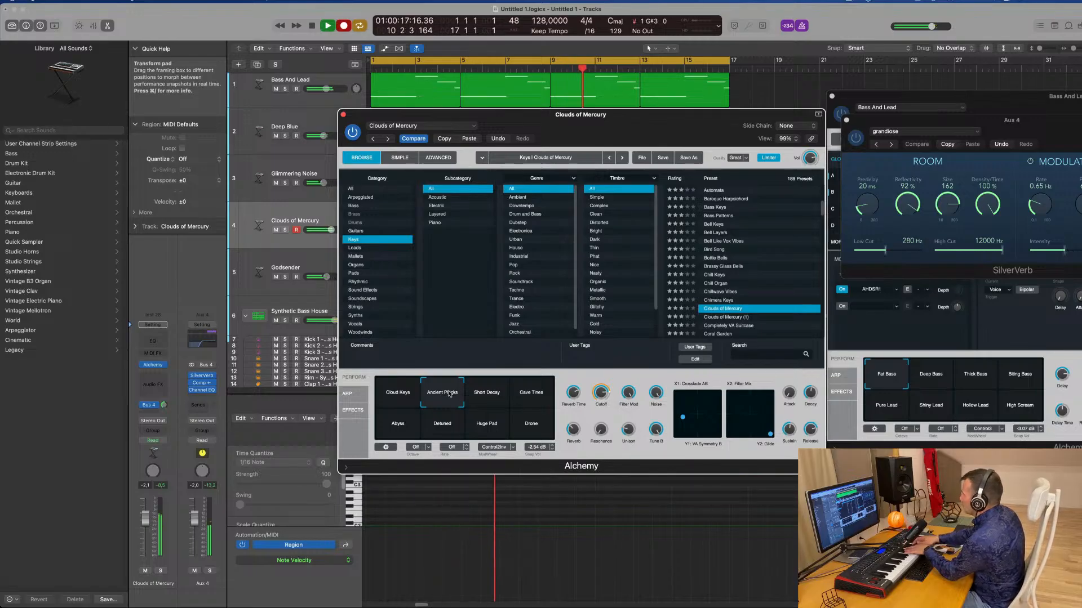
key(space)
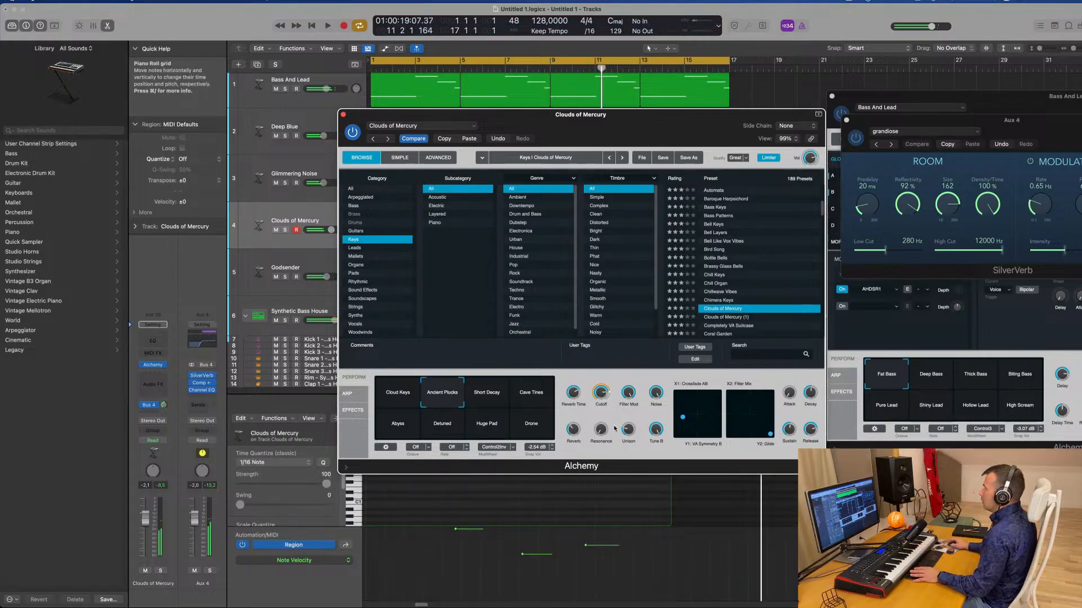
key(space)
drag(479, 114, 847, 76)
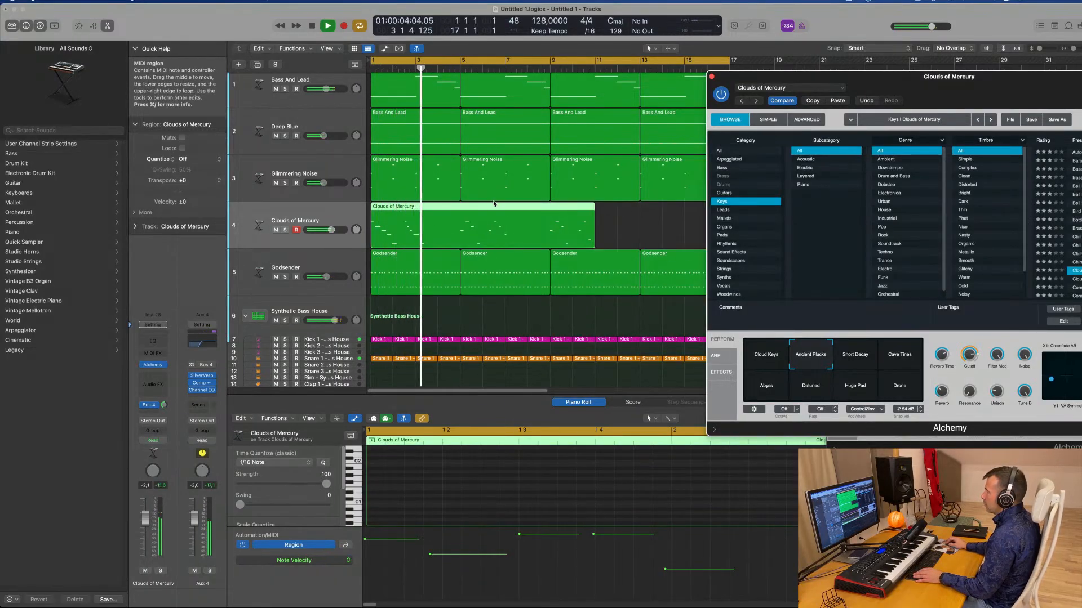
Step: In the Clouds of Mercury region, move the short first note of the bar 2 phrase to the start of bar 5
key(e)
key(e)
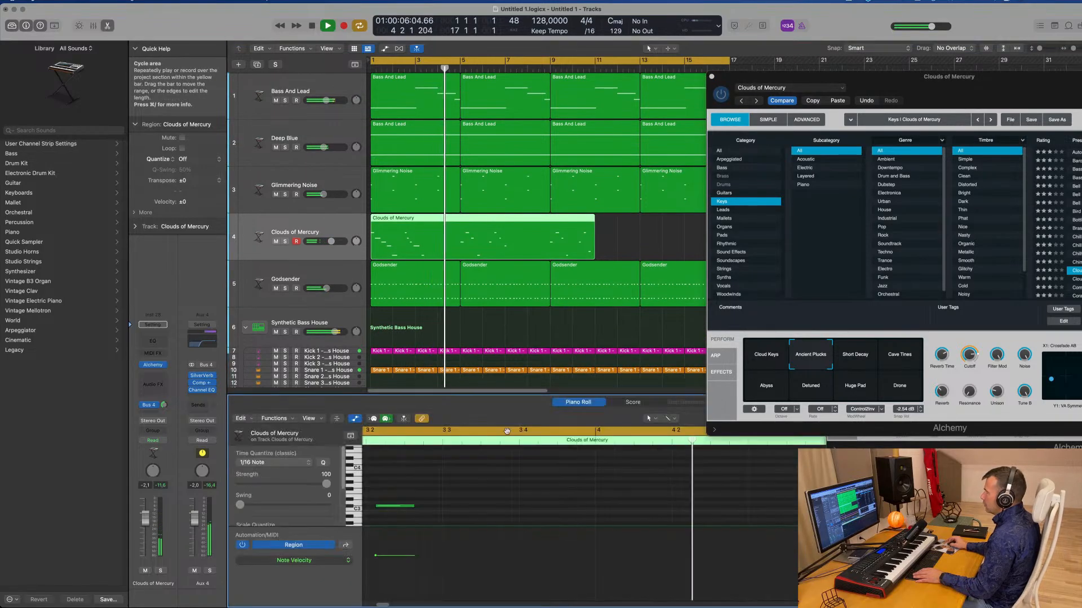
key(super+Left)
key(super+Left)
key(super+Left)
key(super+Left)
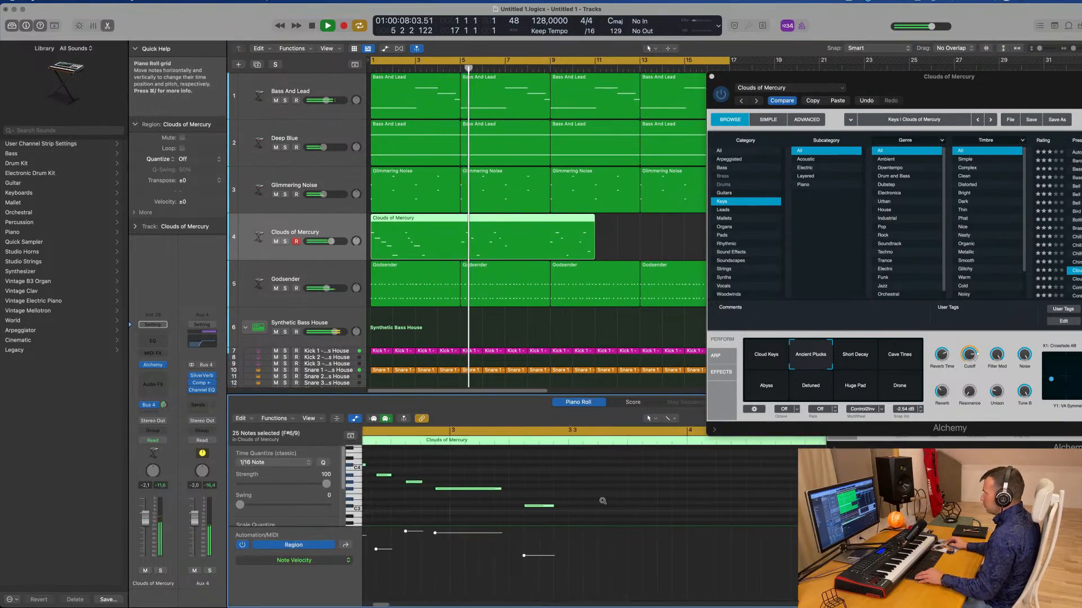
scroll(702, 502, up, 3)
scroll(702, 501, down, 1)
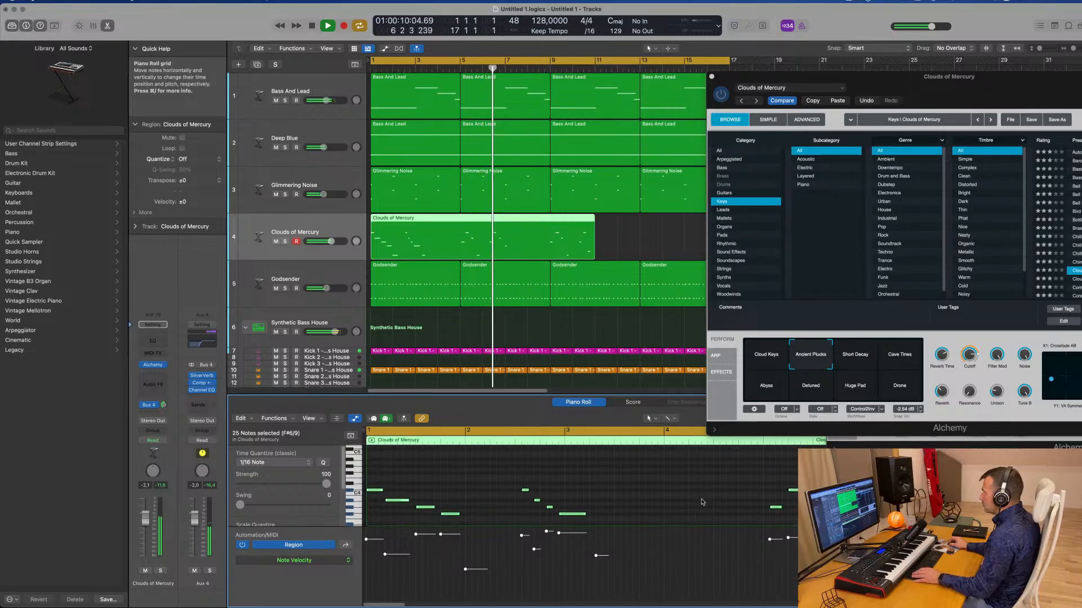
key(Return)
click(539, 489)
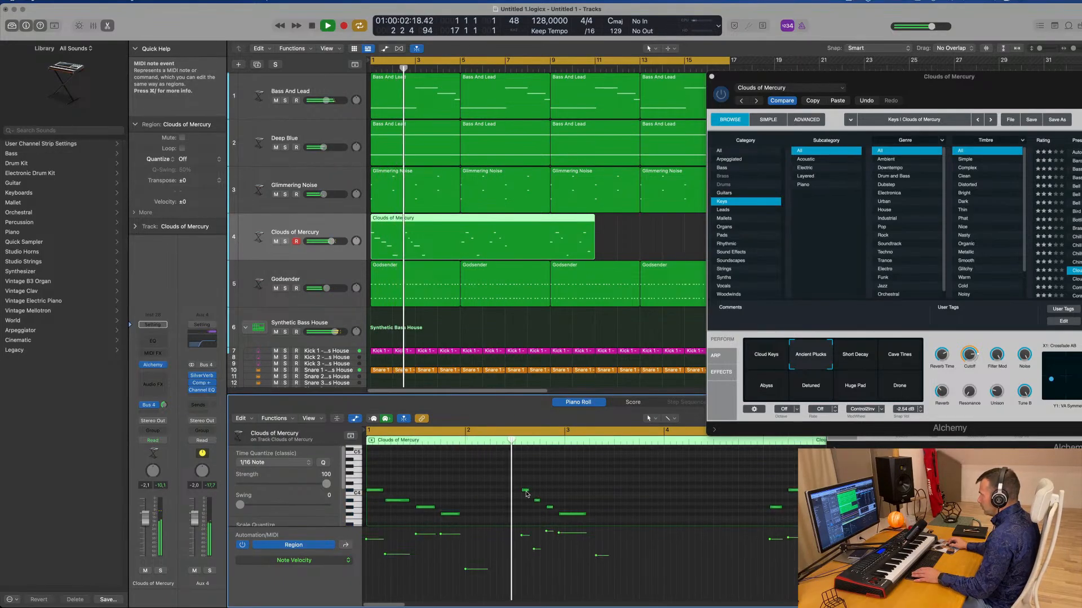
drag(527, 490, 766, 494)
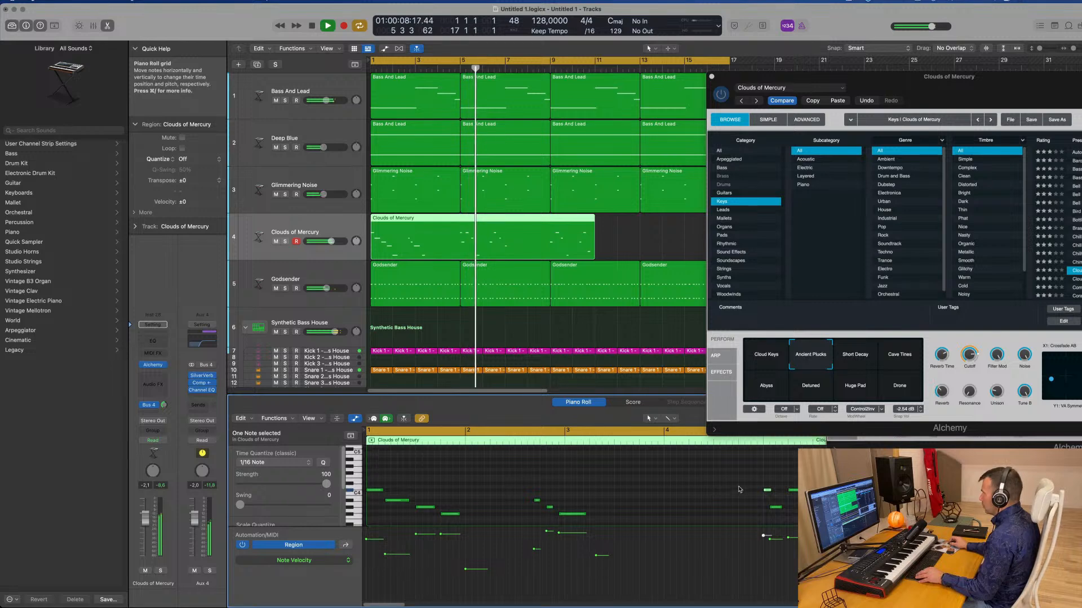
scroll(709, 496, down, 2)
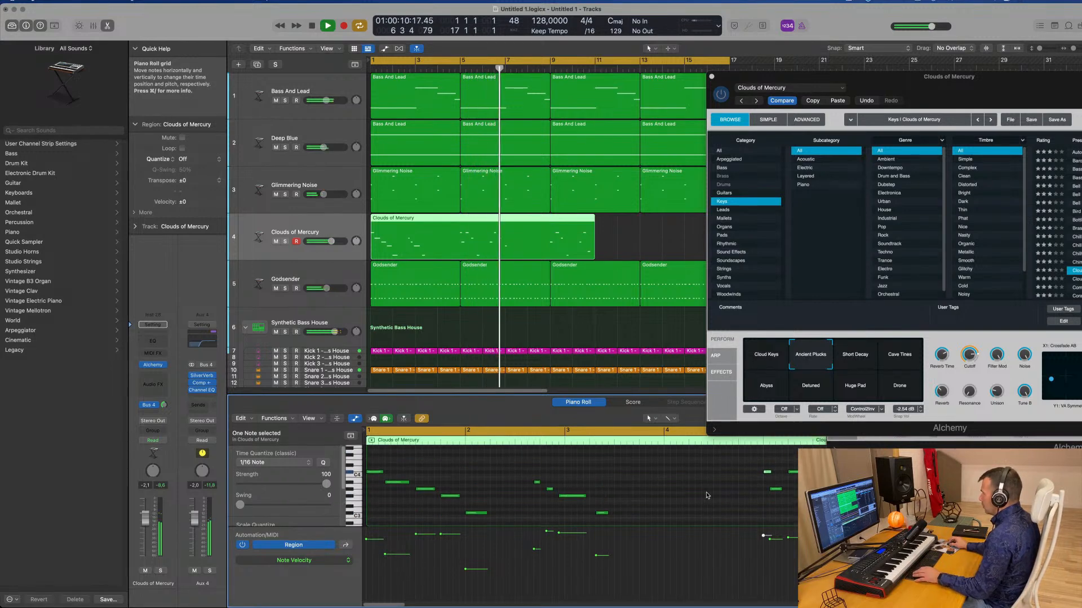
Step: Delete the short note at the start of bar 5, move the note after it onto the bar line, and play the melody back
key(Delete)
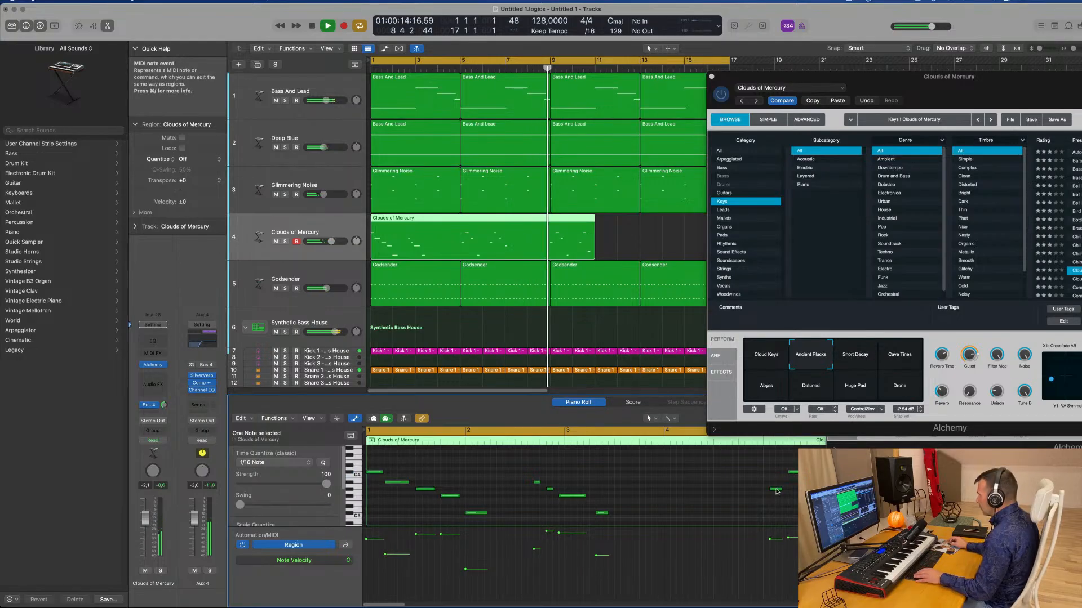
click(775, 488)
key(Return)
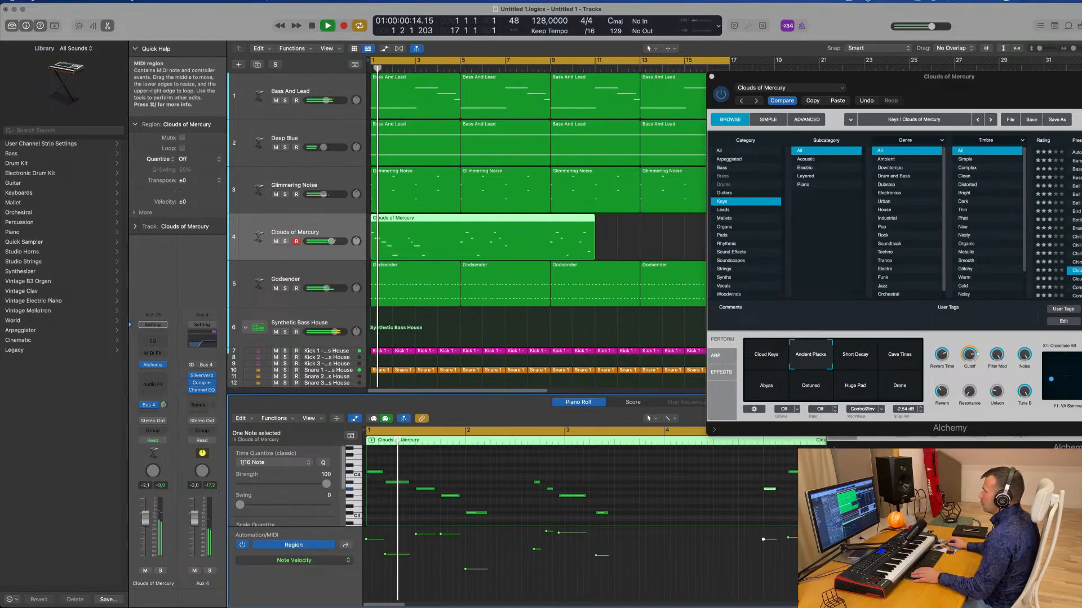
click(459, 68)
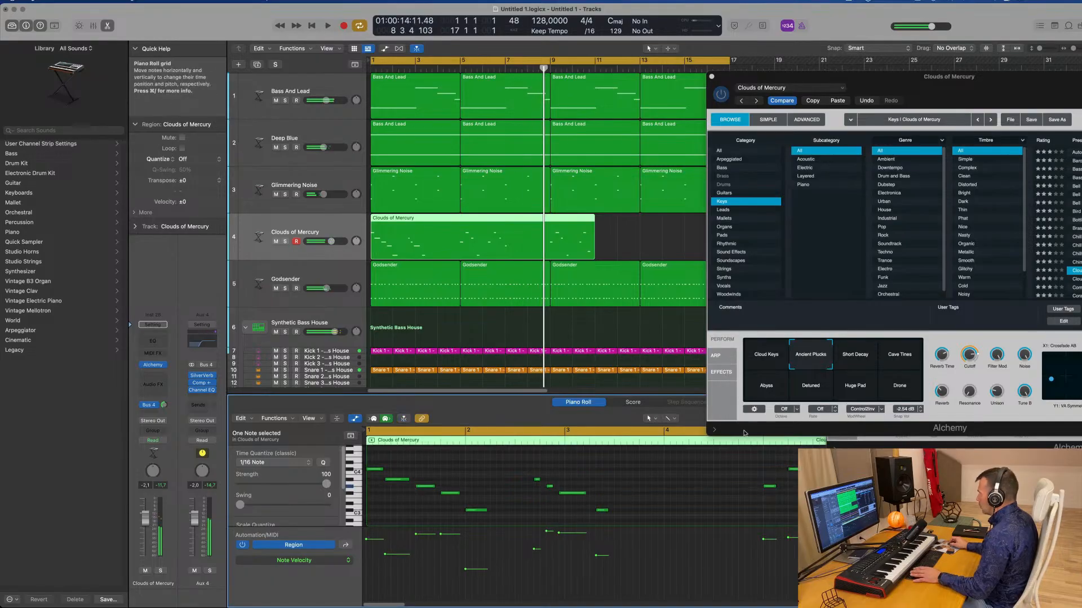
key(Return)
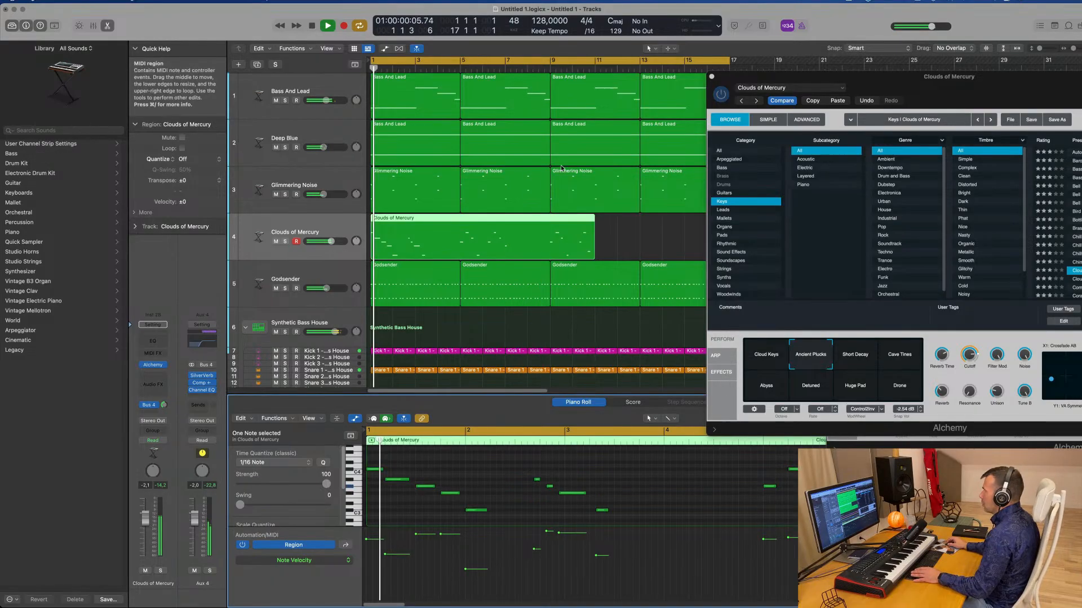
Step: Cut the first four bars off the Clouds of Mercury region and move the remaining part to bar 1
click(457, 222)
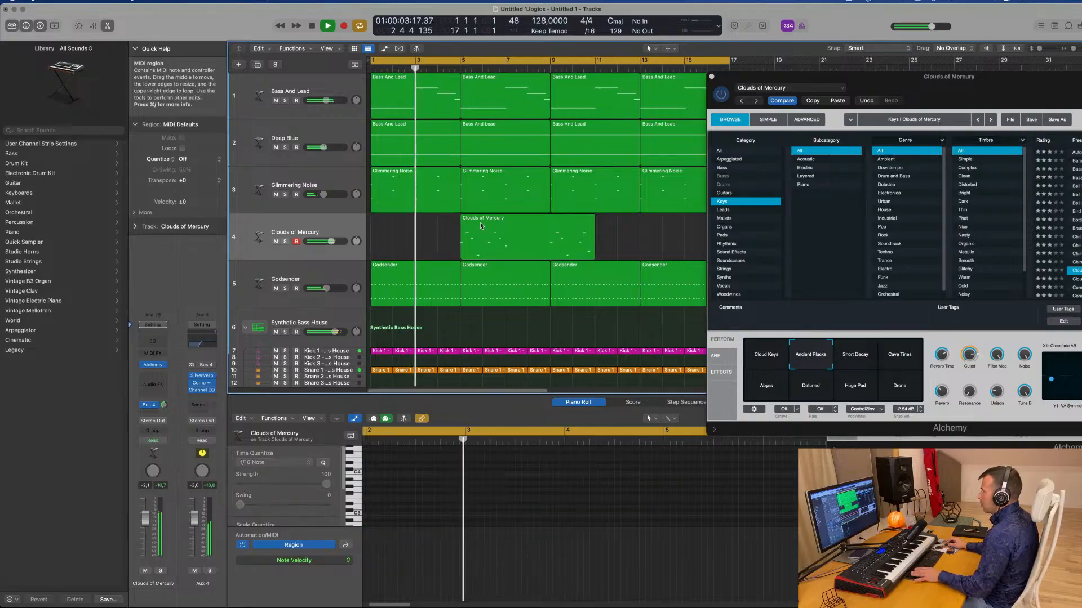
drag(506, 220, 416, 223)
key(Return)
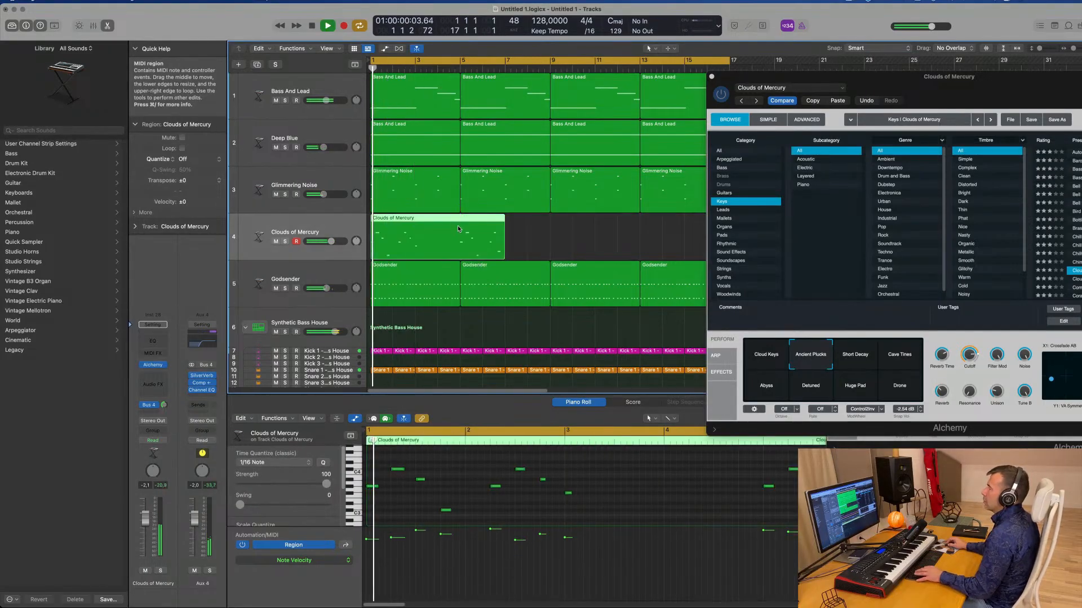
Step: Split the Clouds of Mercury region at bar 5, delete the part after it and play the four-bar melody from the start
super+double_click(459, 222)
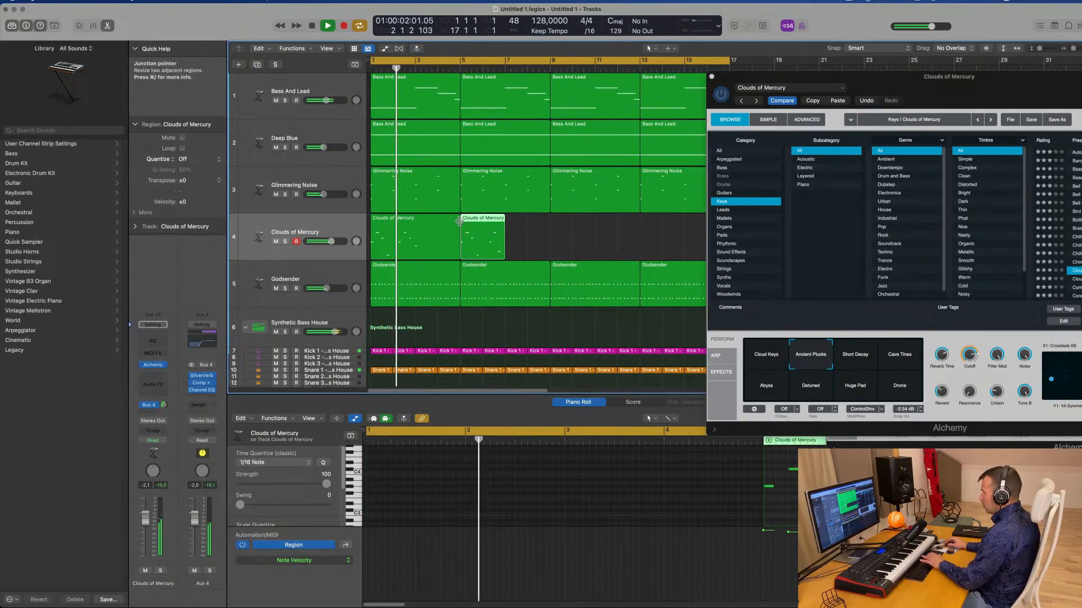
key(Delete)
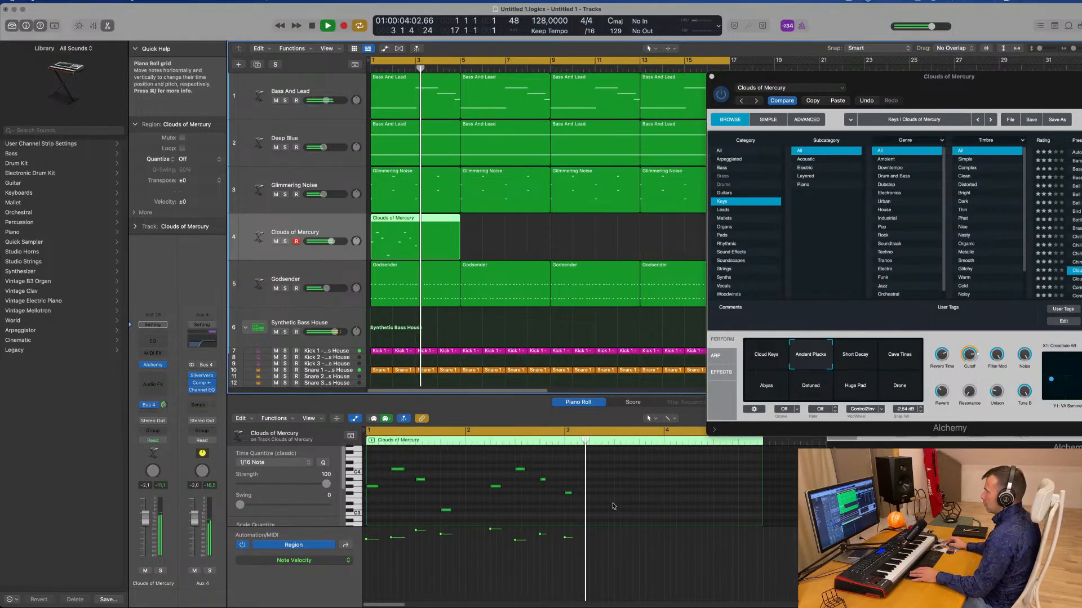
key(Return)
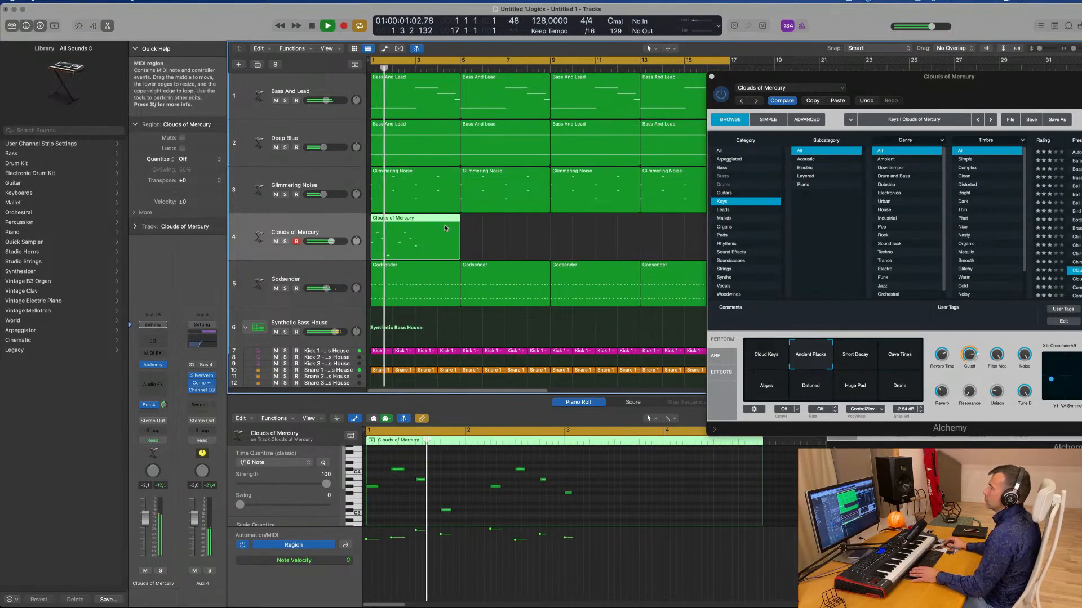
key(Return)
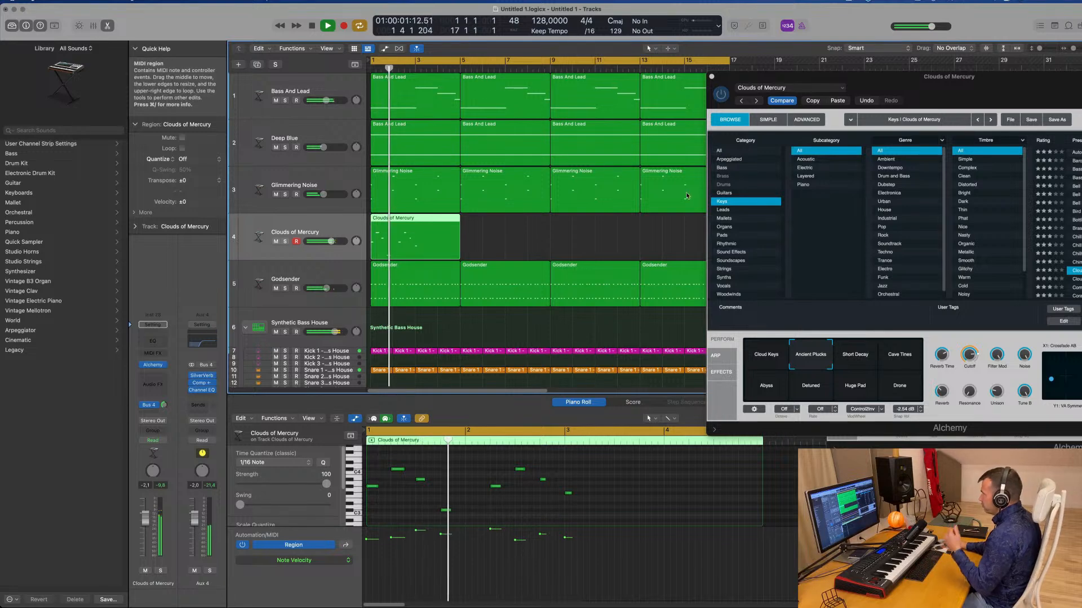
Step: Bring the Alchemy window fully into view and audition the Short Decay and Cave Tines snapshots from the start of the region
drag(868, 77, 608, 82)
key(space)
key(space)
click(601, 360)
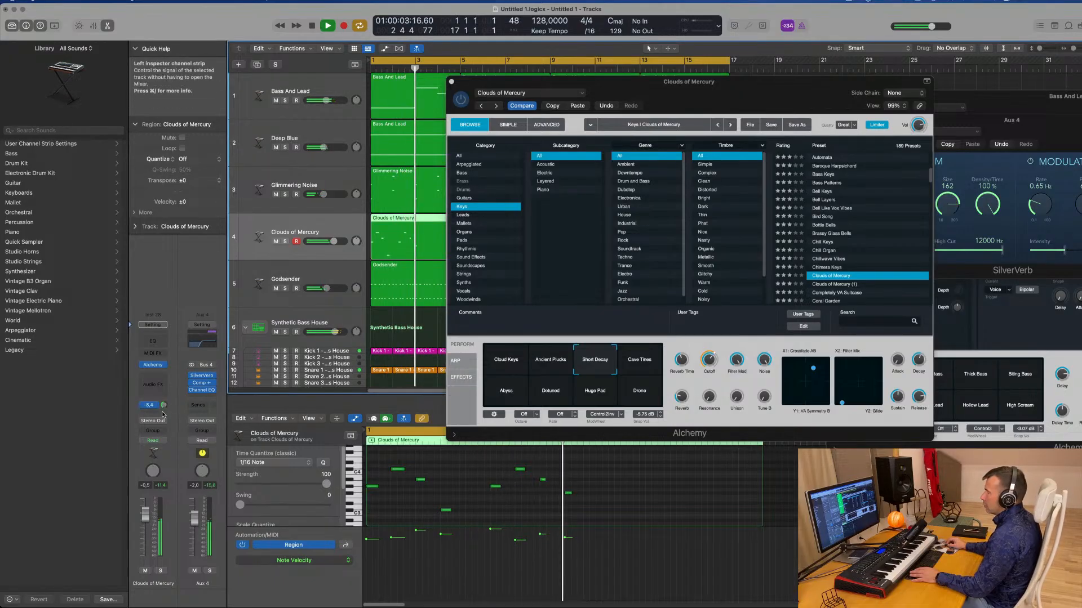
key(Return)
click(640, 358)
key(Return)
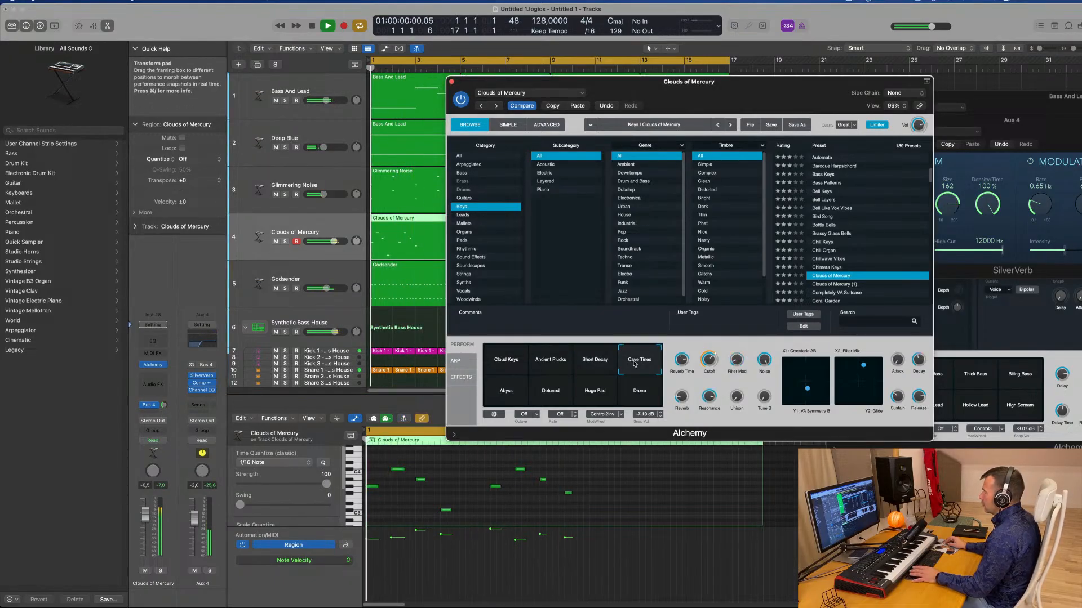
Step: Audition the Abyss, Detuned, Huge Pad, Drone and Cloud Keys snapshots, then return to Ancient Plucks
click(505, 397)
click(555, 394)
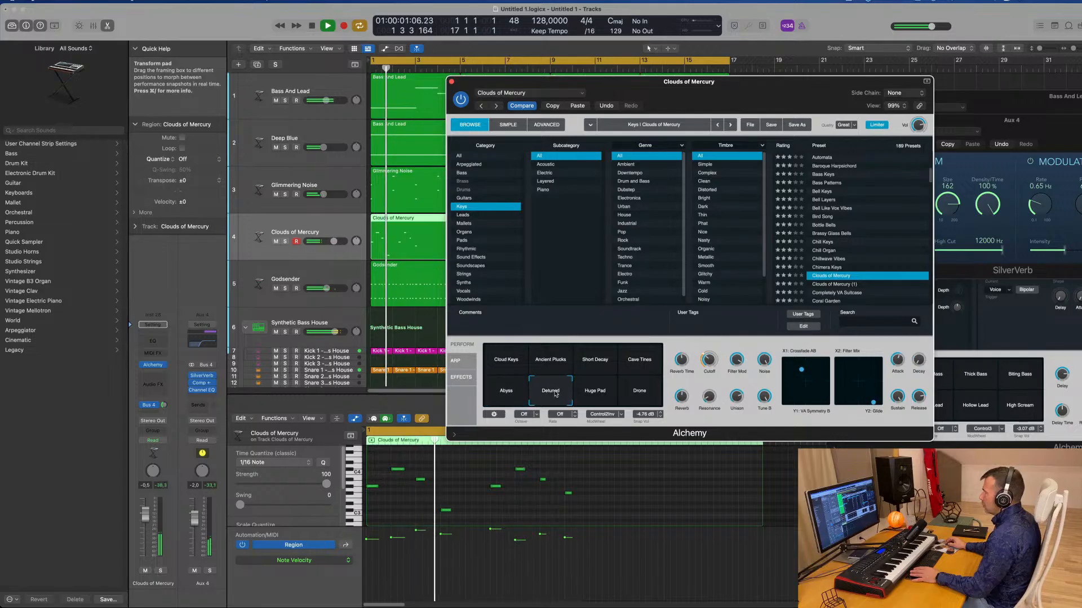
click(586, 393)
click(639, 392)
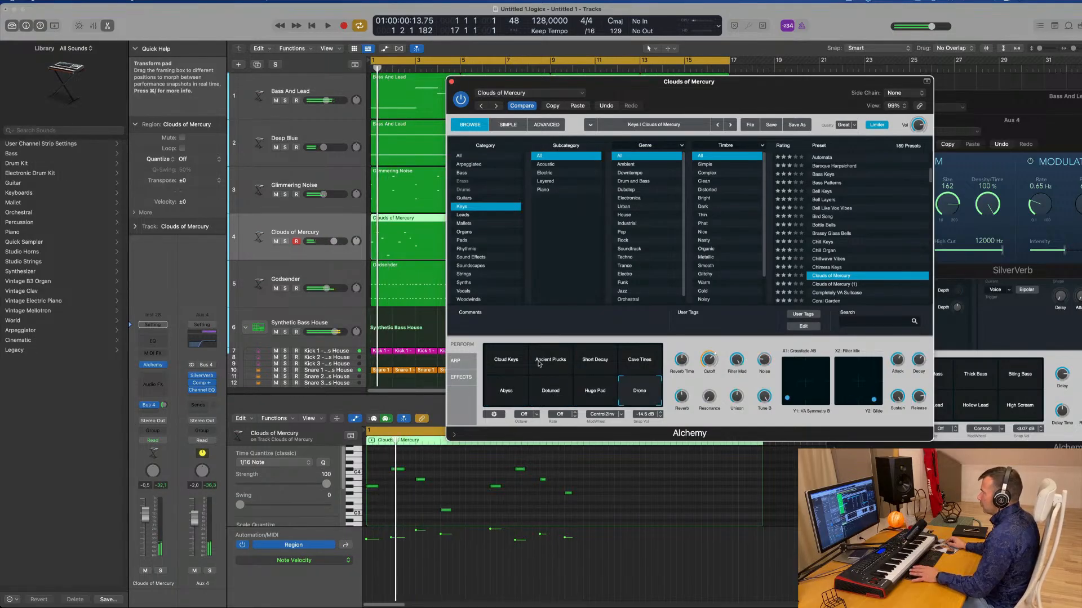
click(494, 361)
click(550, 361)
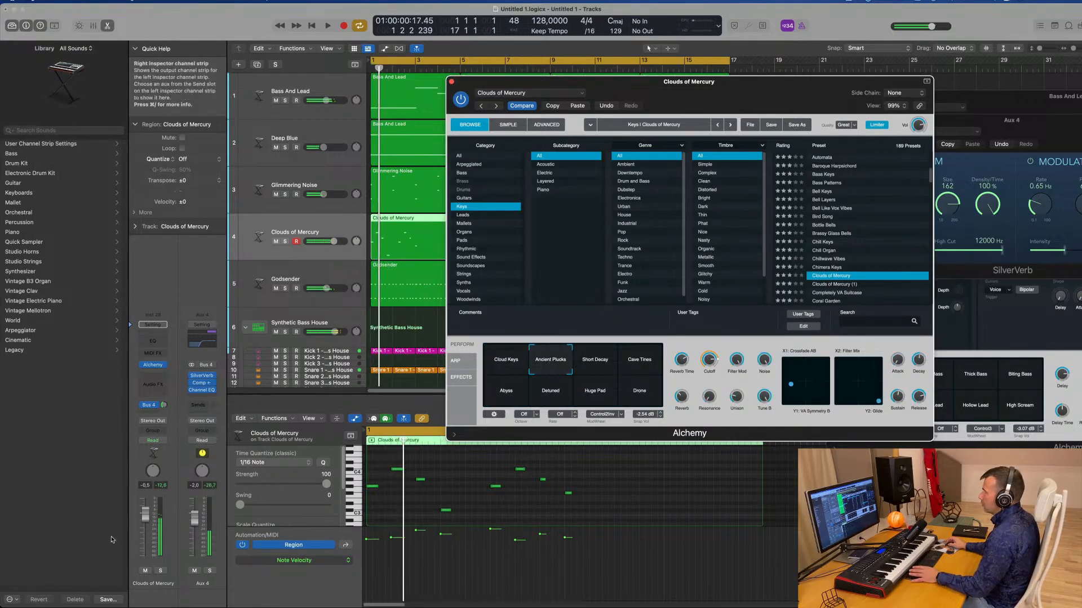
Step: Set the Clouds of Mercury track level to about -0.6 dB and shift the point on Alchemy's Crossfade AB pad while replaying the region
drag(145, 515, 145, 518)
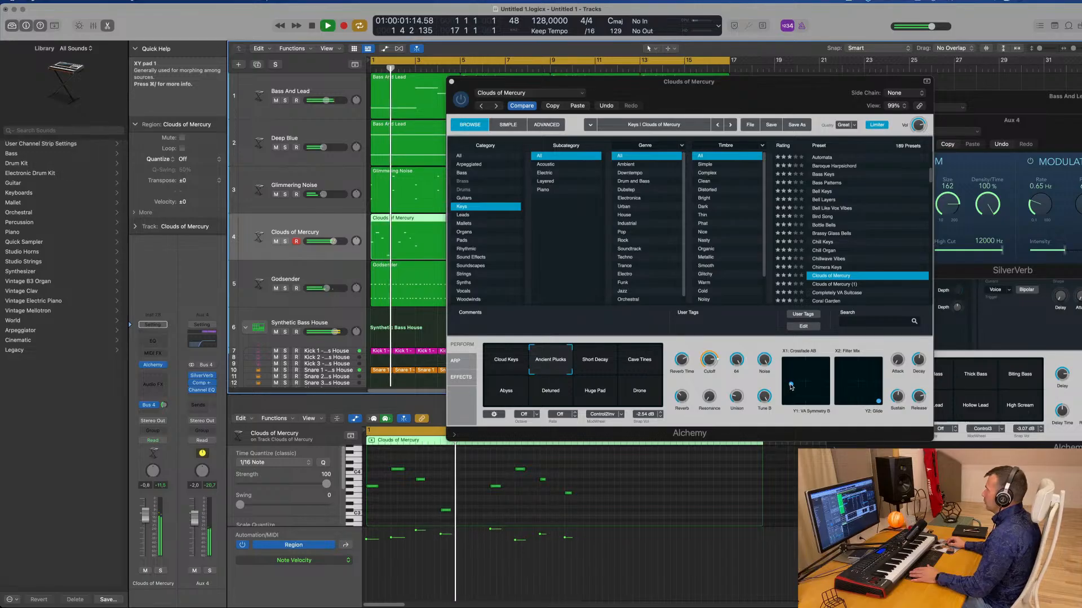
mouse_move(791, 387)
mouse_down()
mouse_move(819, 377)
mouse_move(789, 393)
mouse_up()
key(Return)
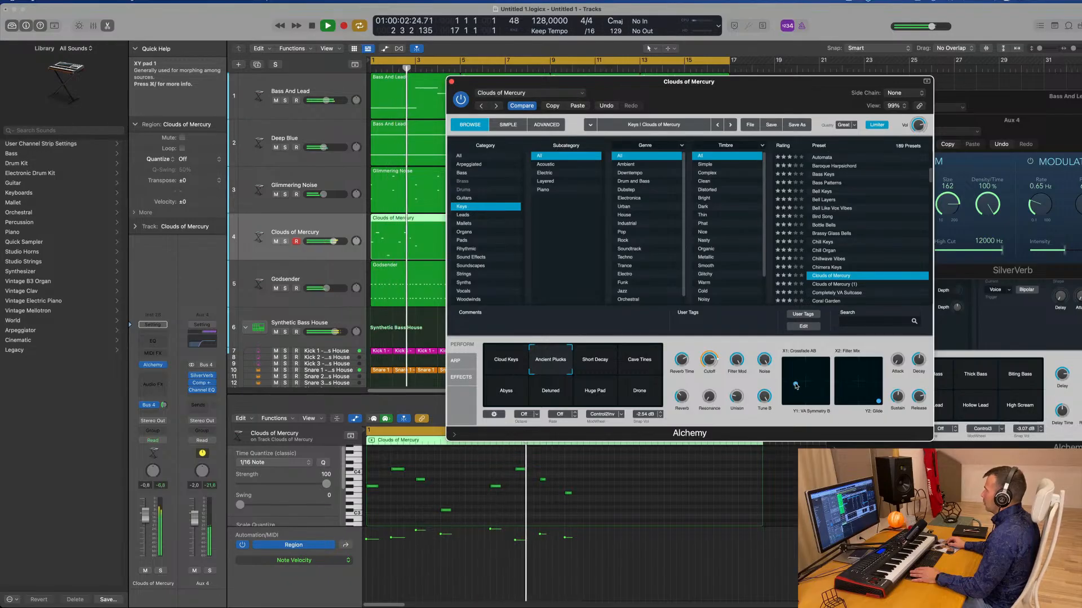
key(Return)
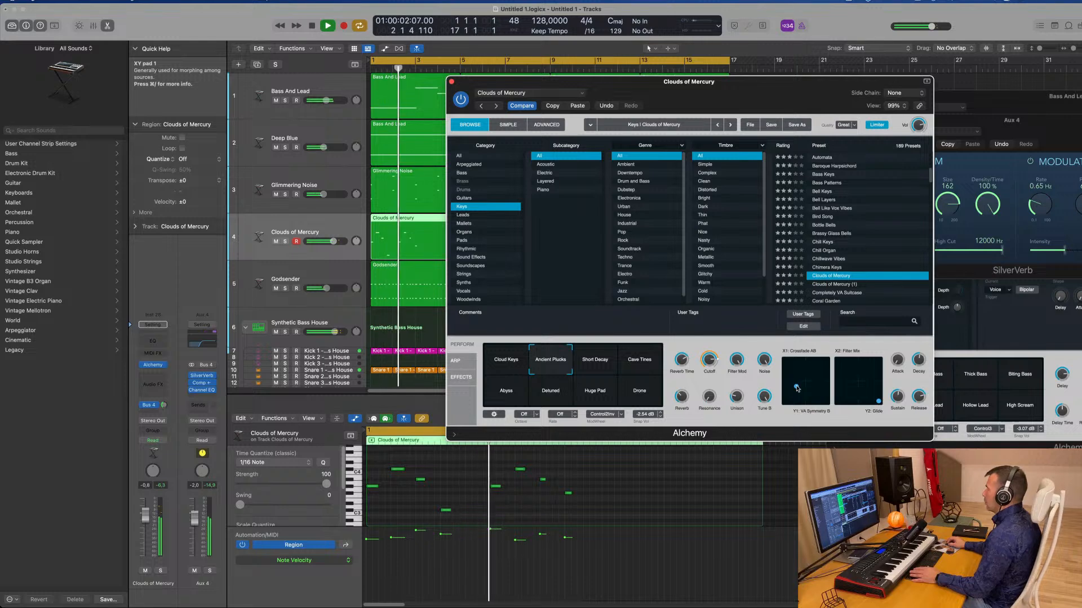
Step: Switch Alchemy to its saved Media setting with Compare and replay the melody from the start
click(519, 110)
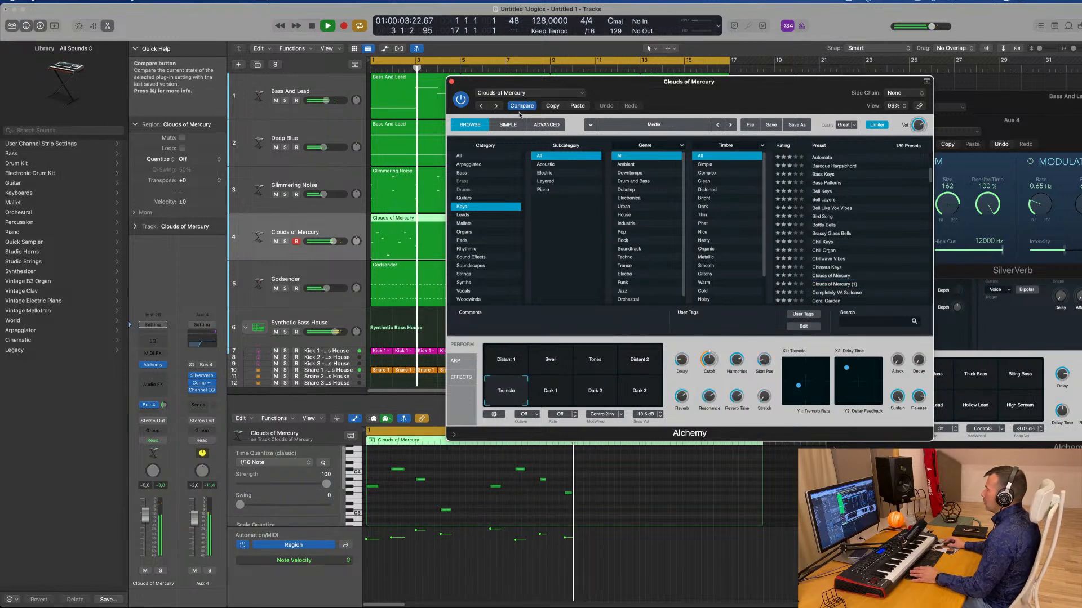
key(Return)
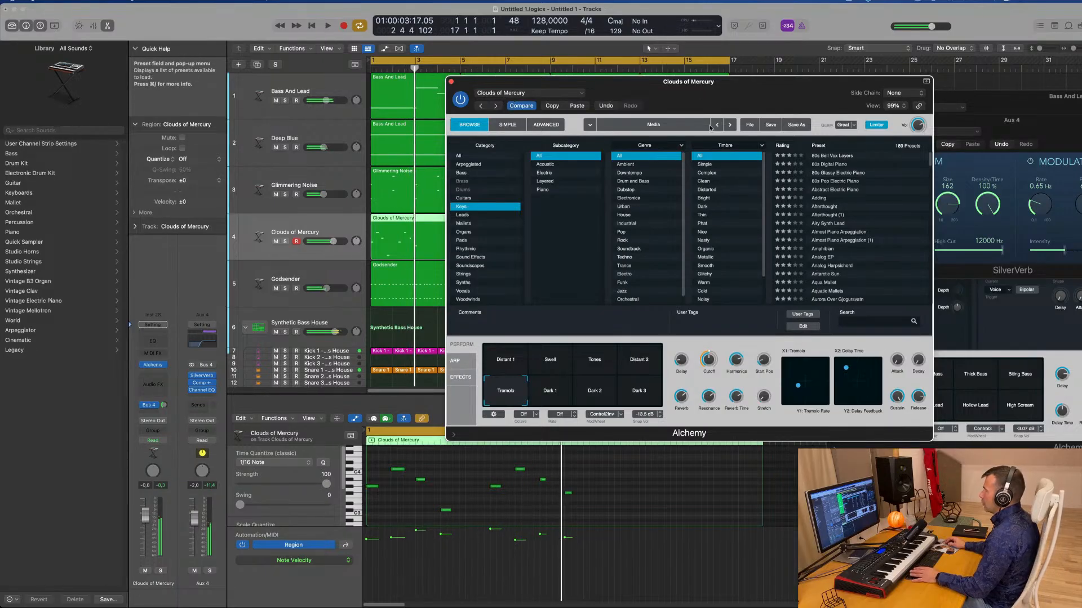
key(Return)
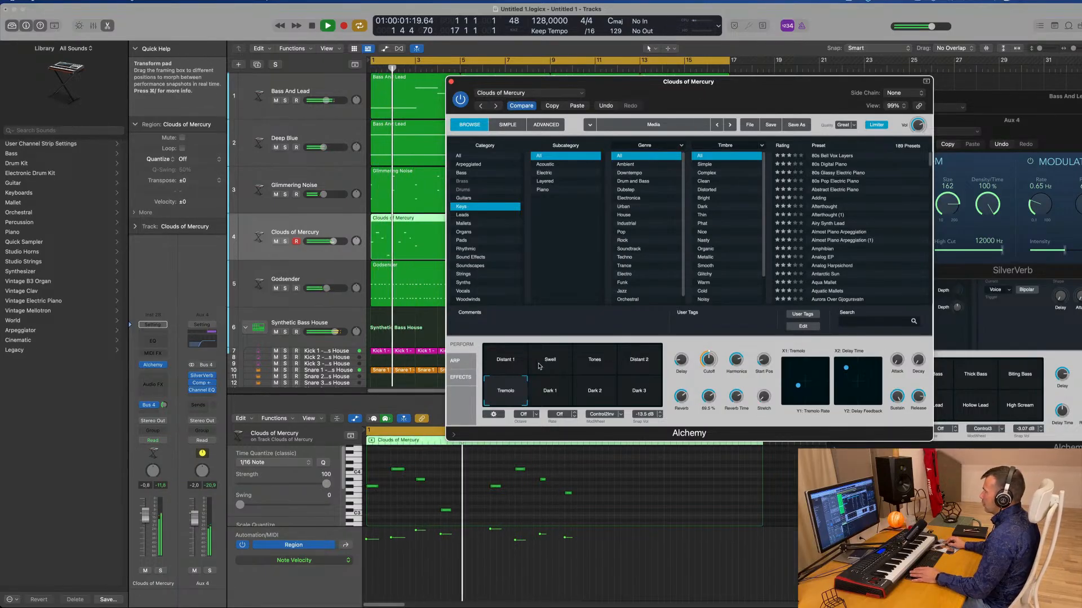
key(Return)
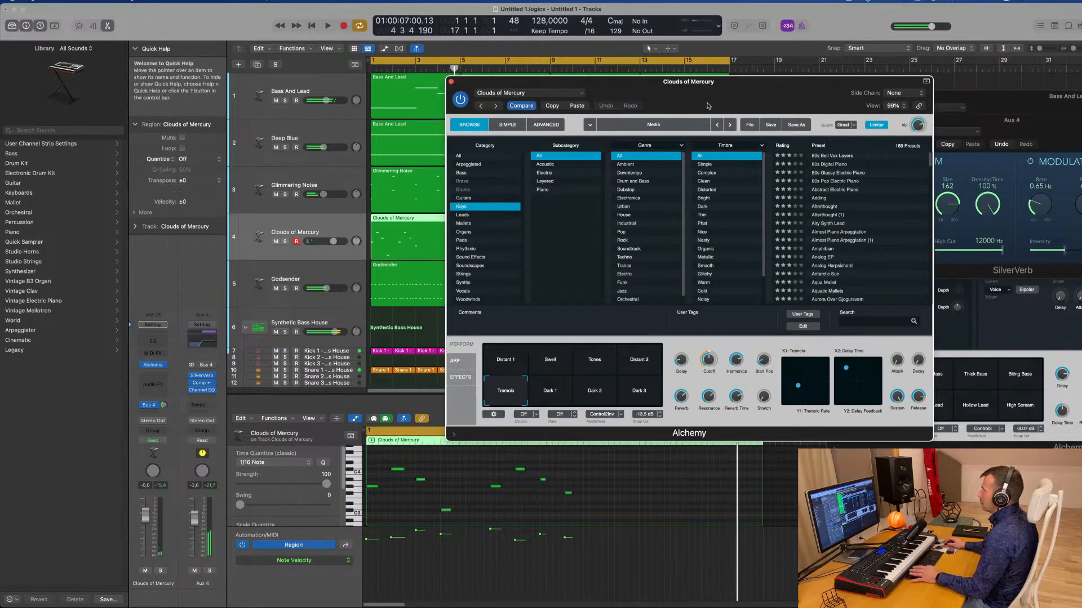
key(Return)
drag(746, 102, 730, 113)
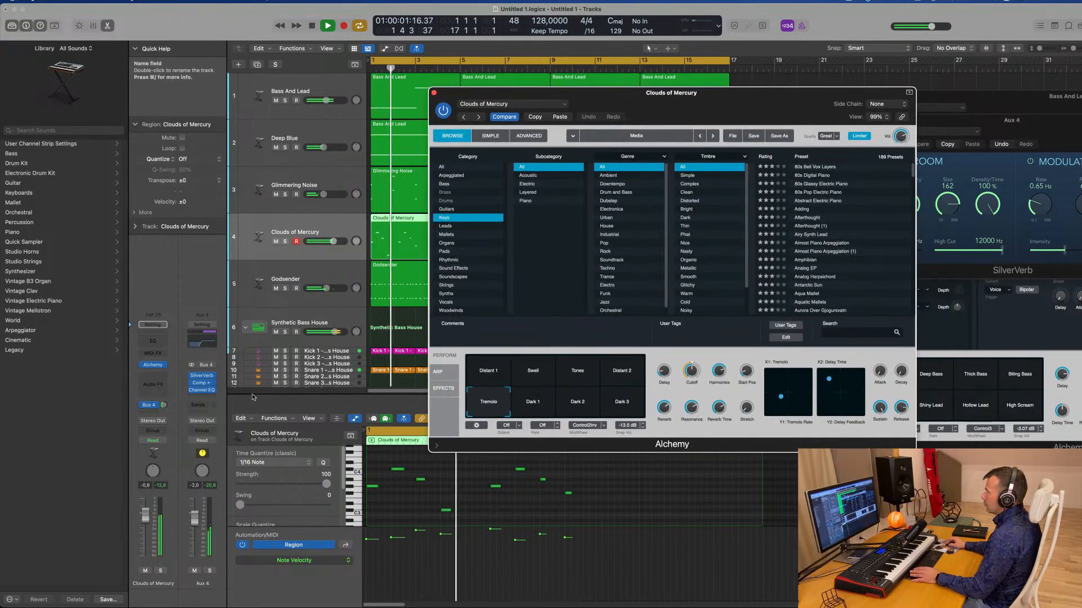
Step: Audition the Swell, Distant 1 and Distant 2 snapshots during playback, then go back to Tremolo
click(530, 378)
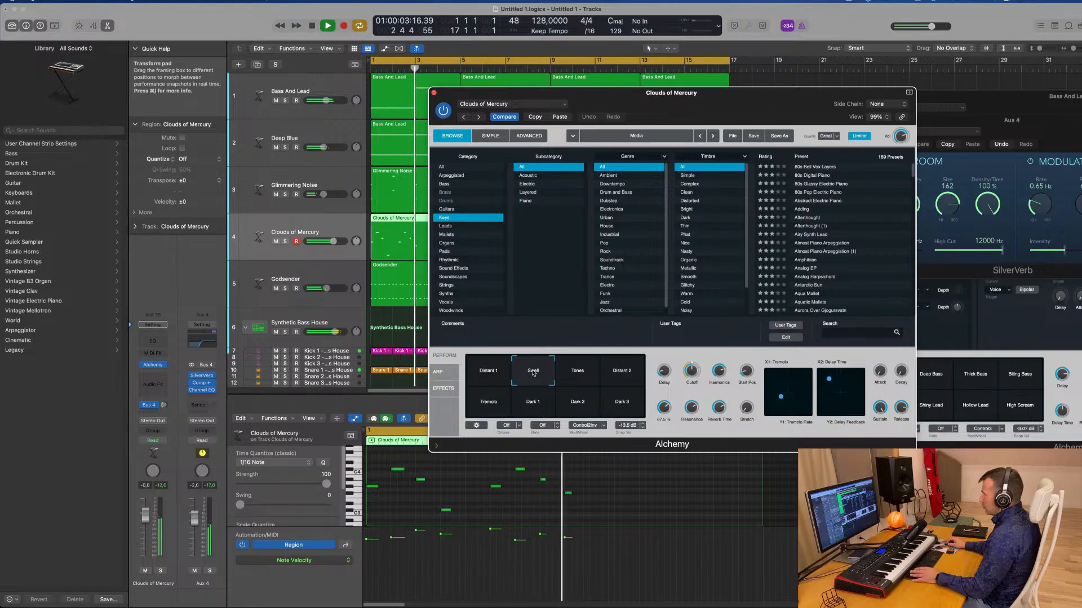
key(space)
click(499, 377)
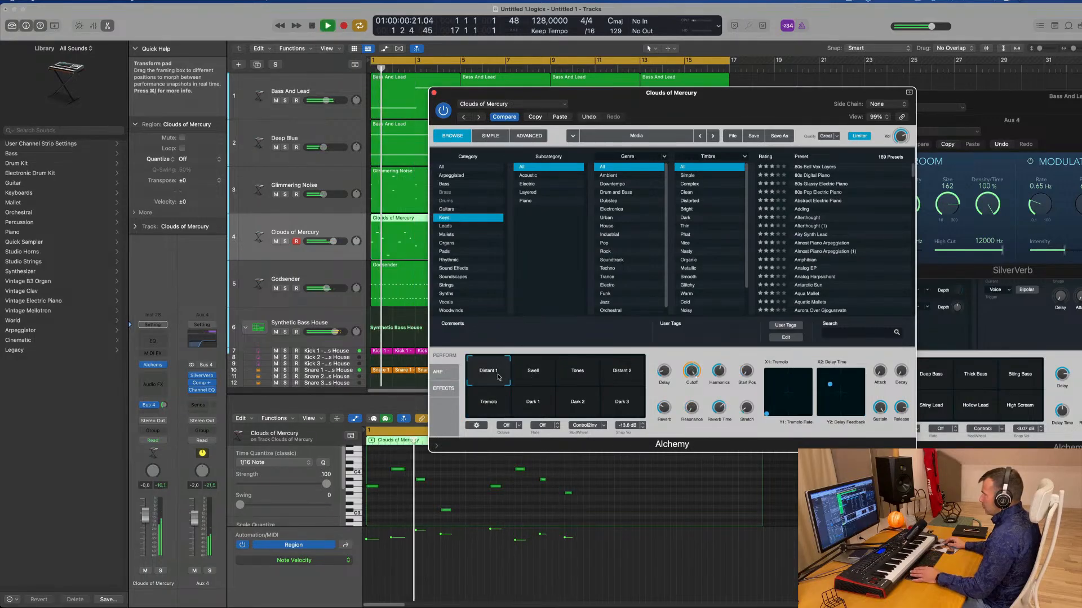
click(611, 377)
click(480, 413)
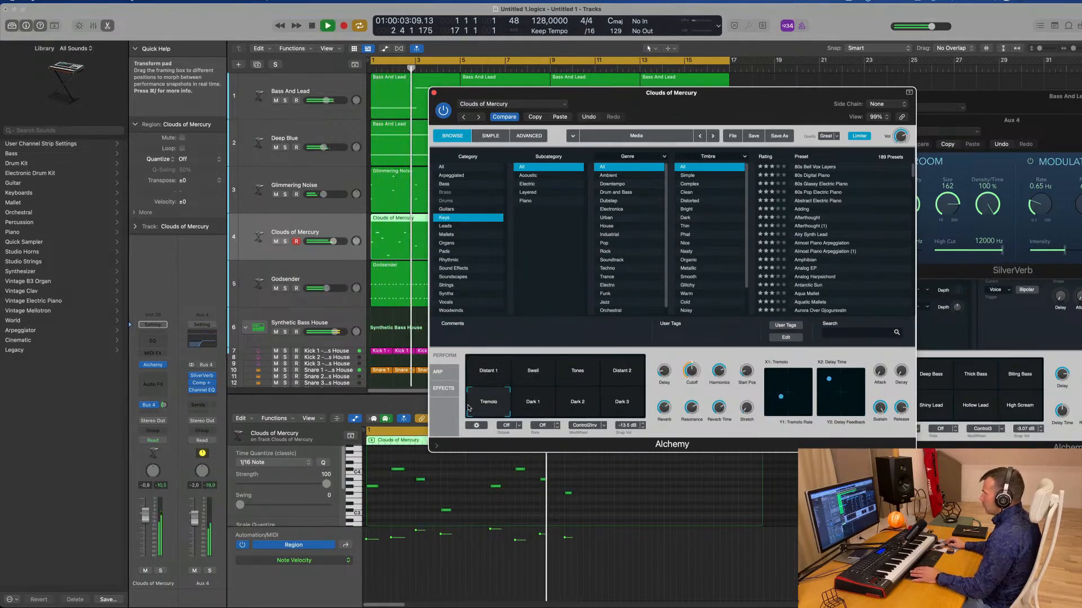
key(space)
key(space)
drag(623, 97, 678, 95)
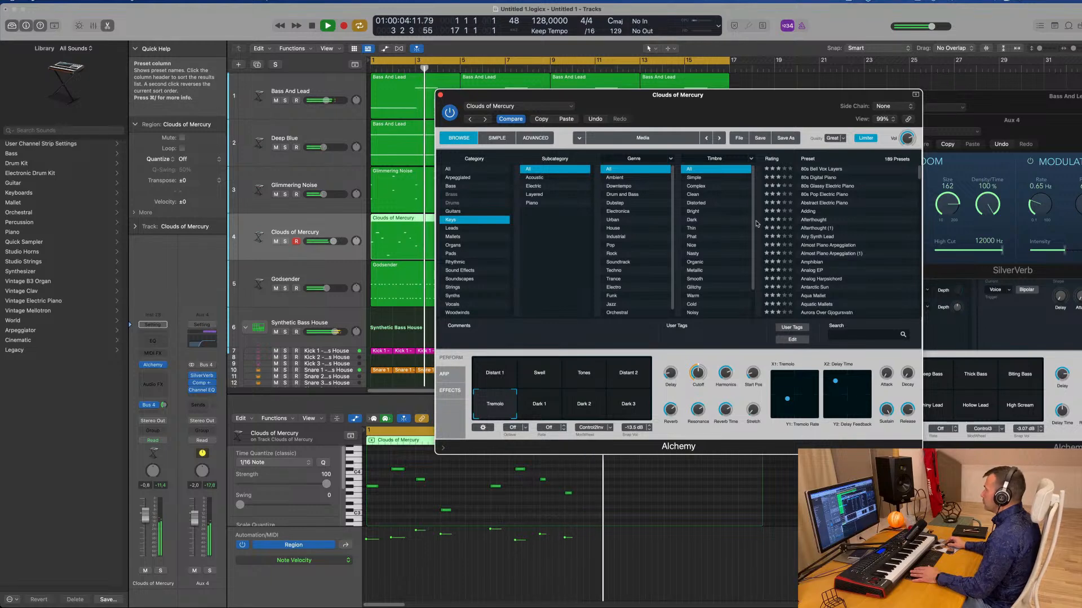
Step: Undo Alchemy's snapshot changes back to Tremolo, then redo them through Swell to Distant 1
scroll(881, 244, down, 10)
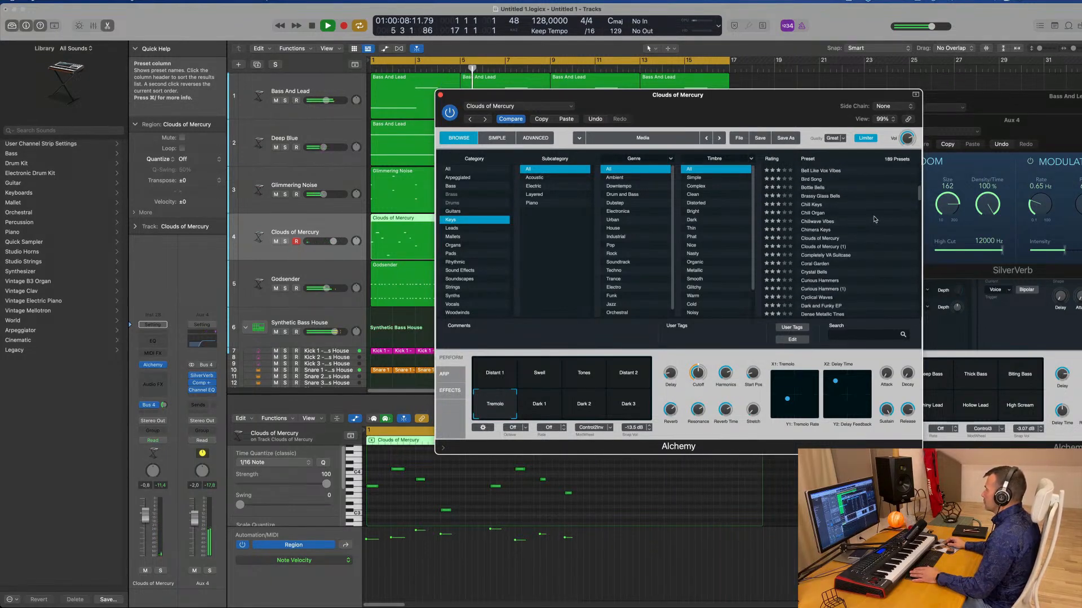
click(595, 119)
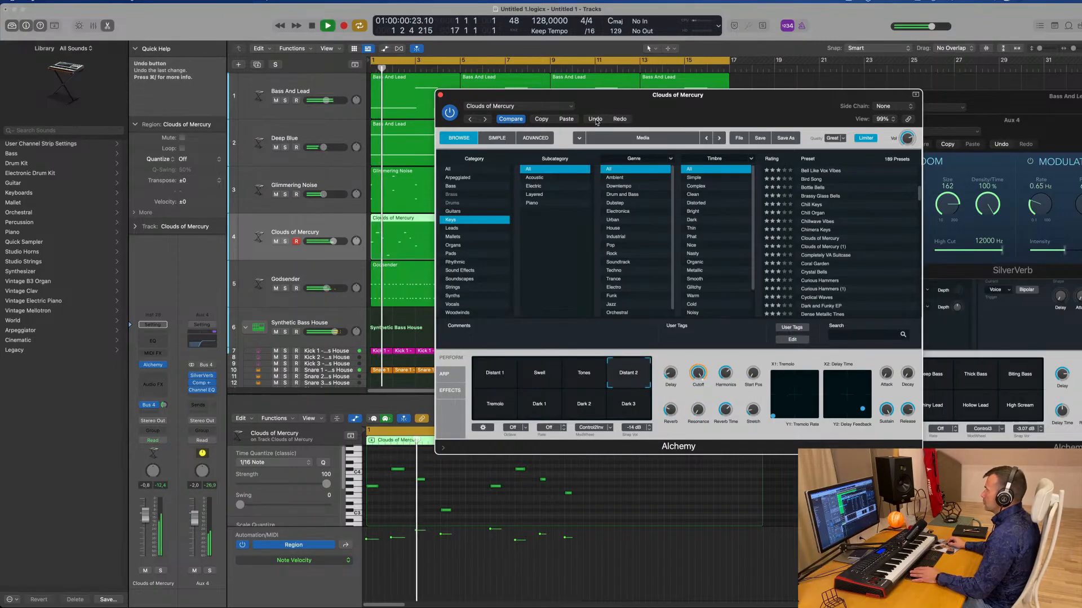
click(595, 118)
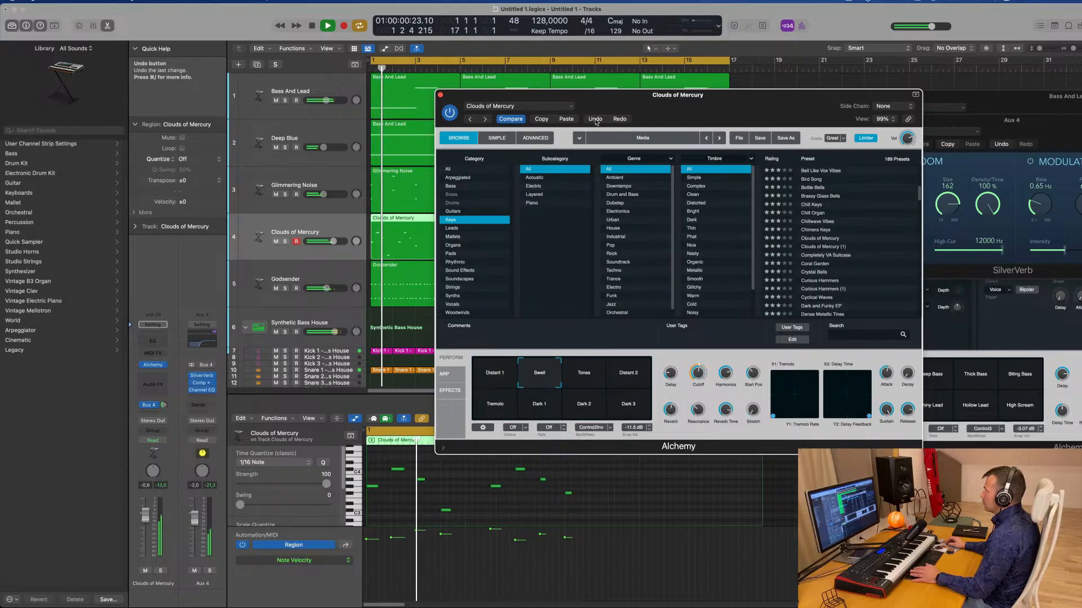
click(595, 119)
click(595, 119)
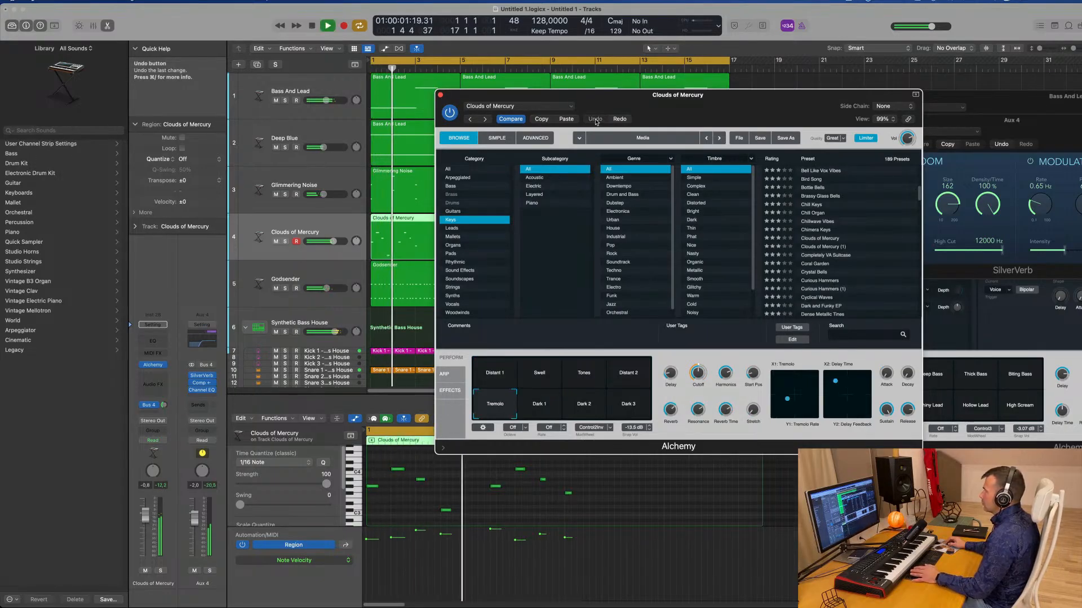
click(619, 119)
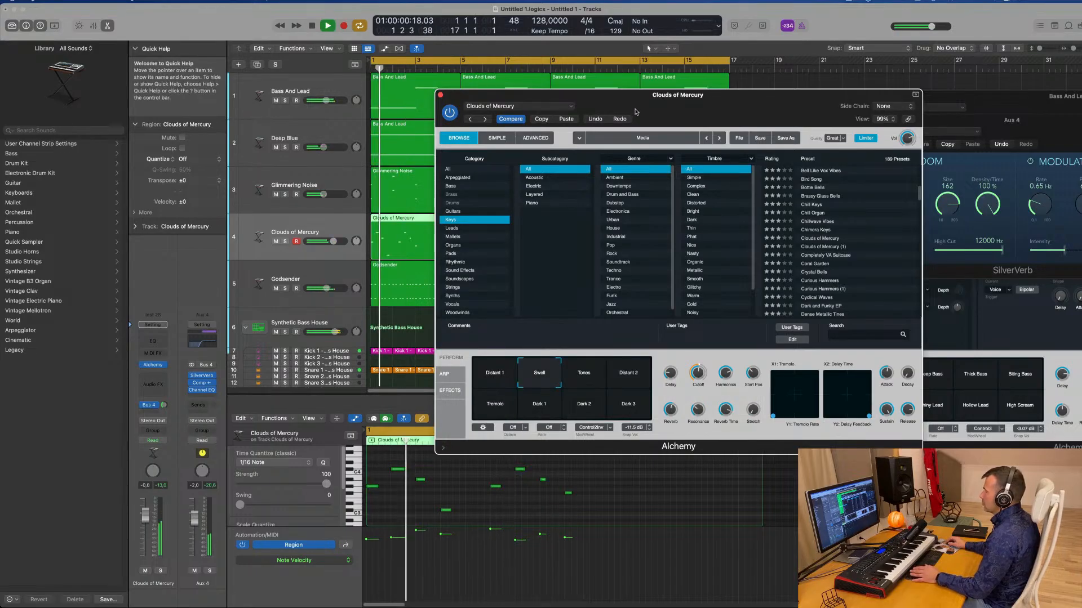
click(620, 118)
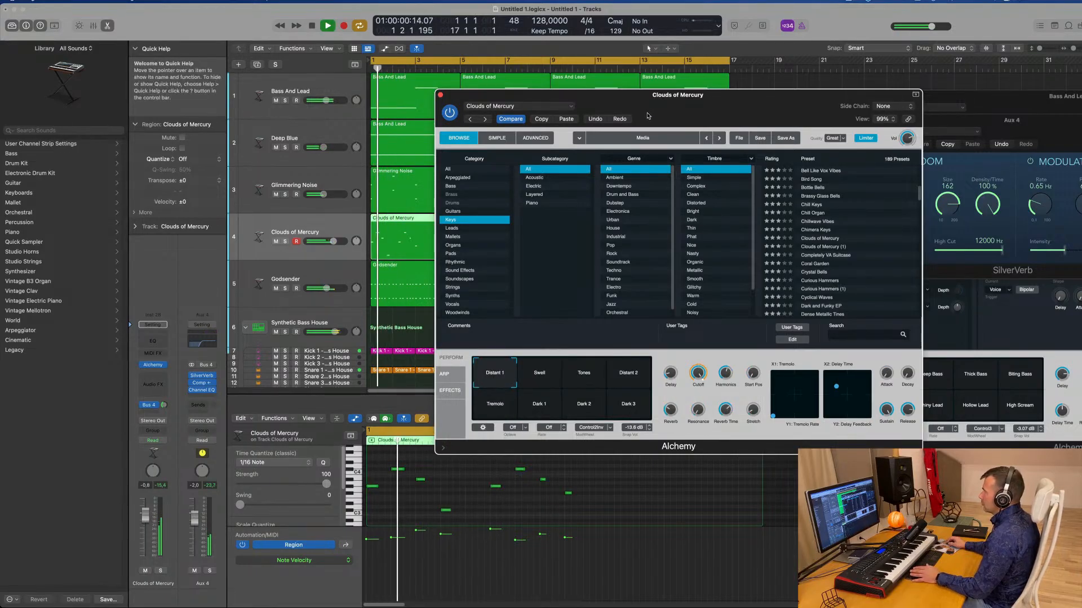
Step: Browse further down Alchemy's Keys preset list beyond Clouds of Mercury and stop playback
drag(664, 97, 654, 96)
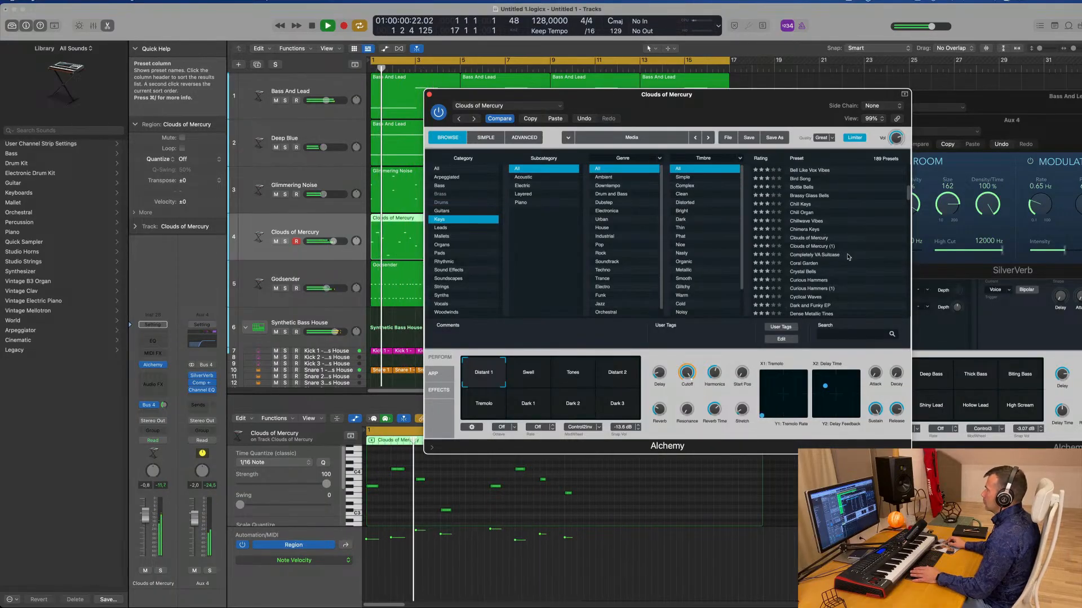
scroll(848, 257, down, 3)
key(space)
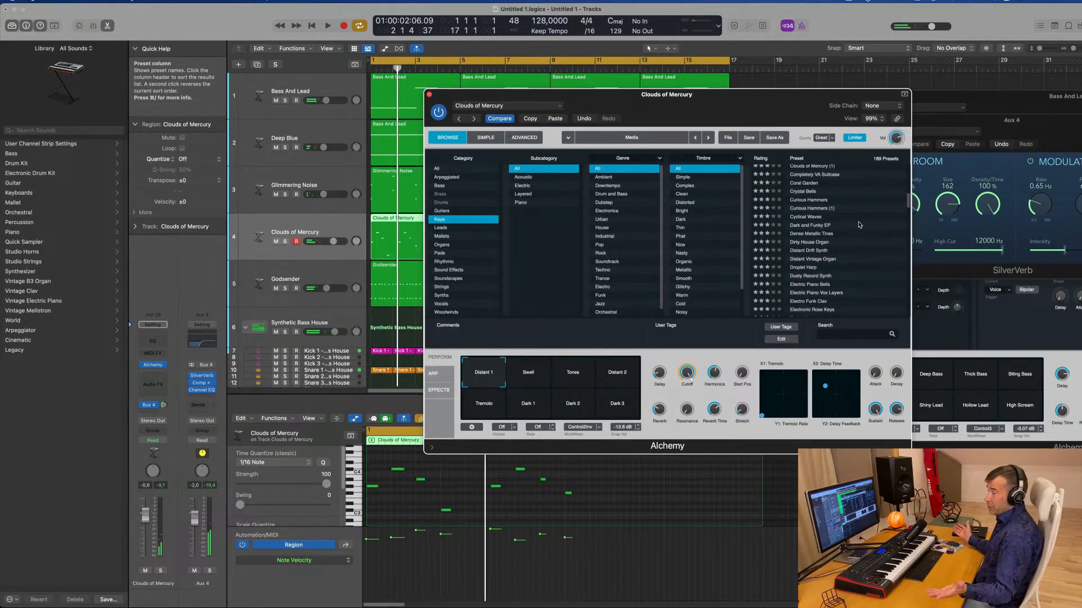
Step: Play the loop and audition Alchemy's Distant Vintage Organ, Electro Funk Clav and Fantasia Frets presets on the melody
scroll(860, 234, down, 1)
key(space)
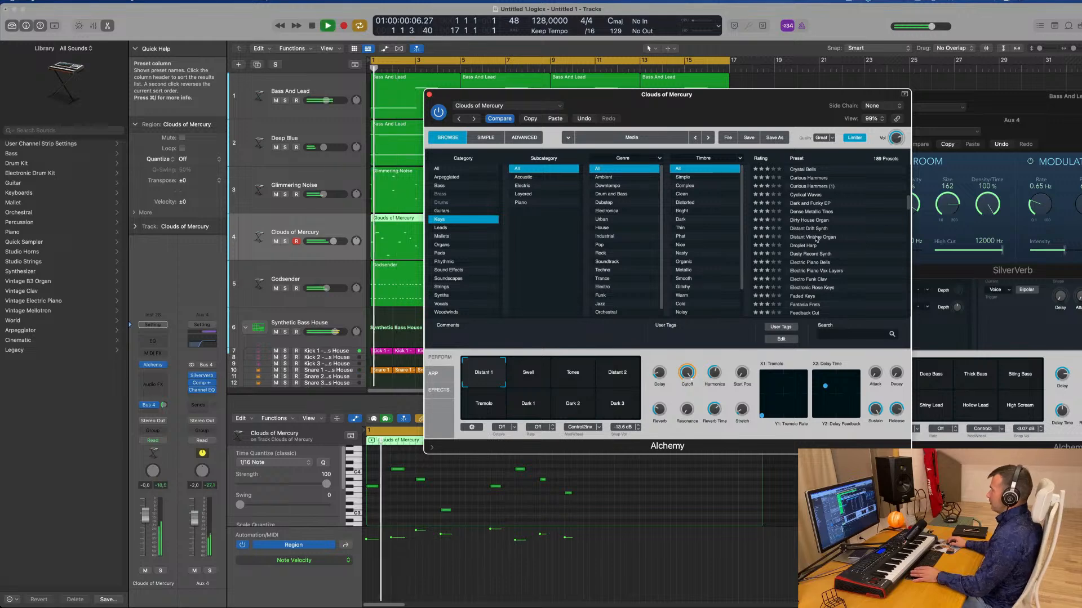
click(861, 238)
scroll(832, 261, down, 1)
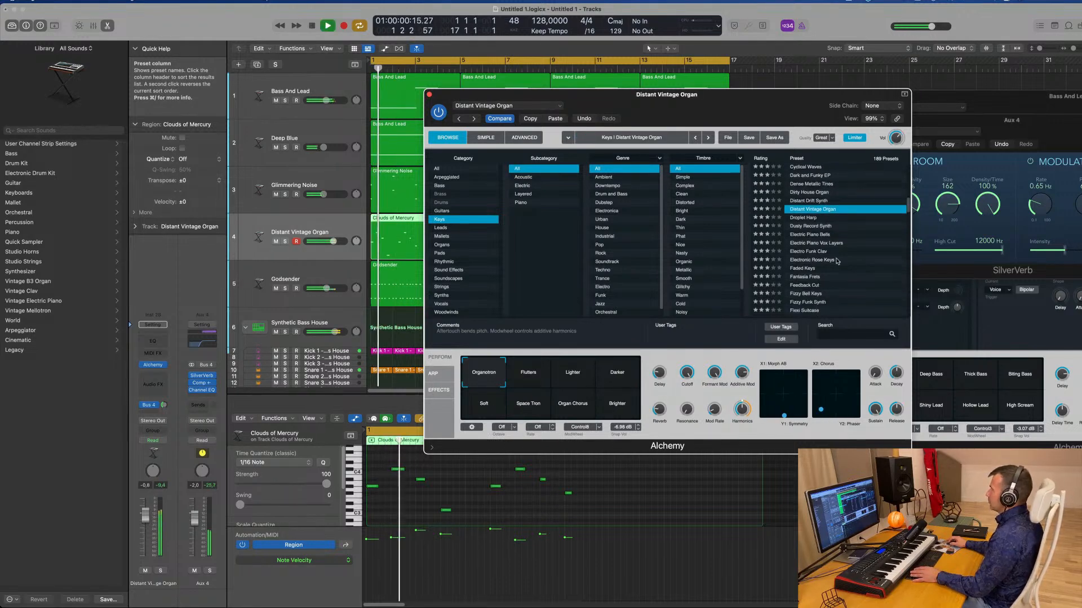
click(806, 252)
scroll(797, 258, down, 1)
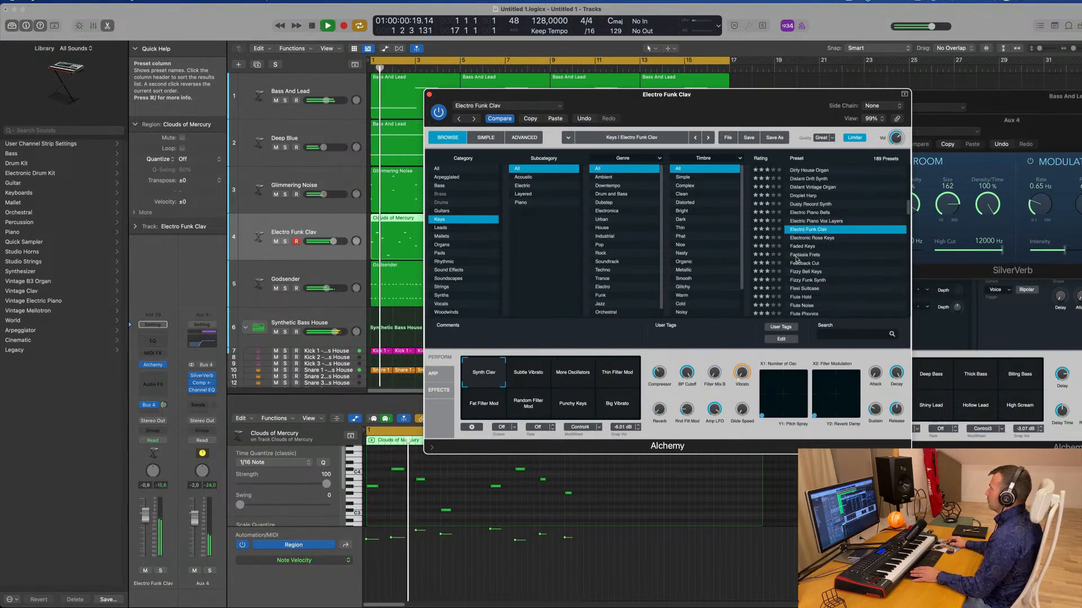
click(810, 257)
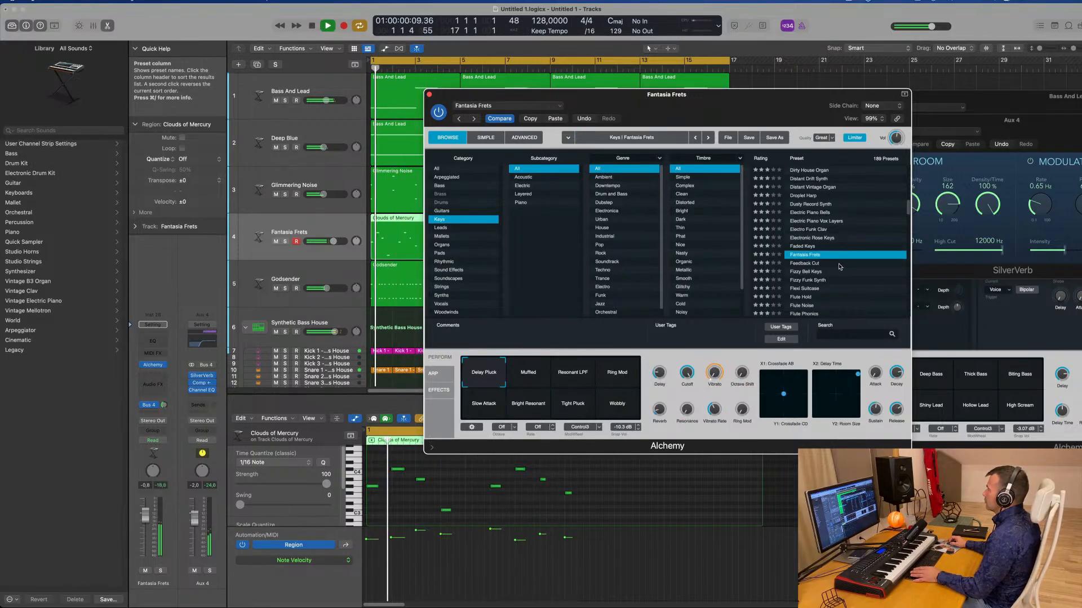
Step: Audition the Flute Hold and Flute Phonics presets against the groove
scroll(838, 267, down, 1)
click(810, 269)
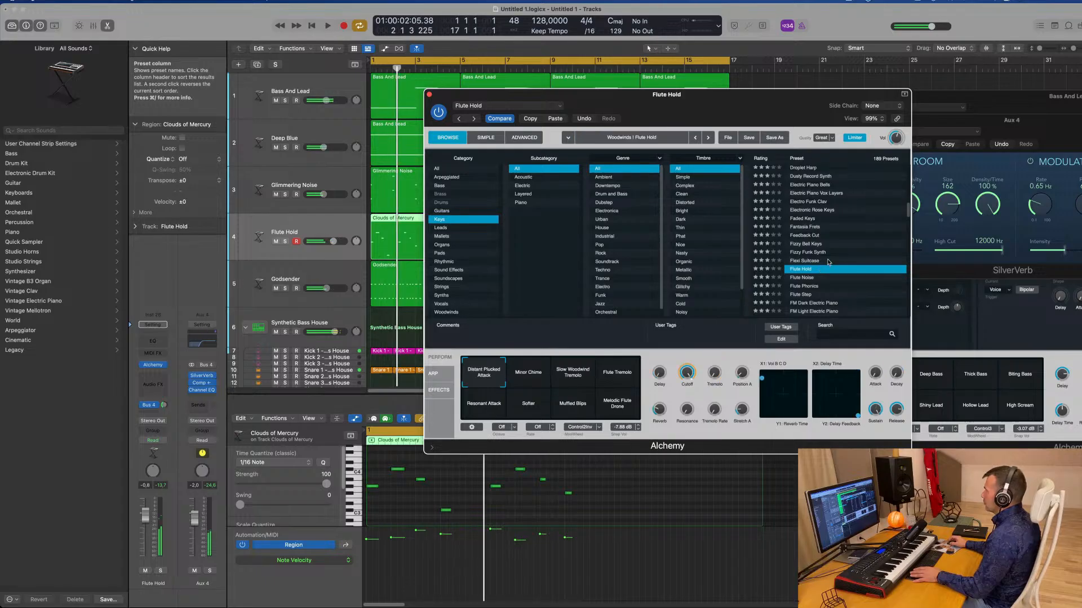
scroll(842, 257, down, 1)
click(797, 260)
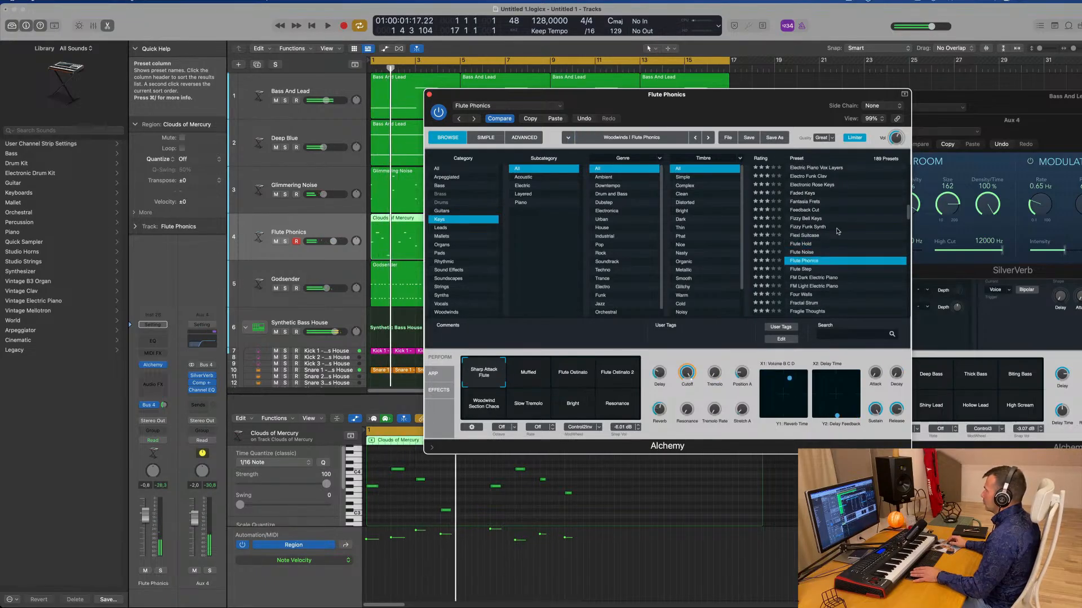
Step: Move the Alchemy window aside and try all the other Flute Phonics snapshots from Muffled through Resonance during playback
scroll(868, 237, down, 1)
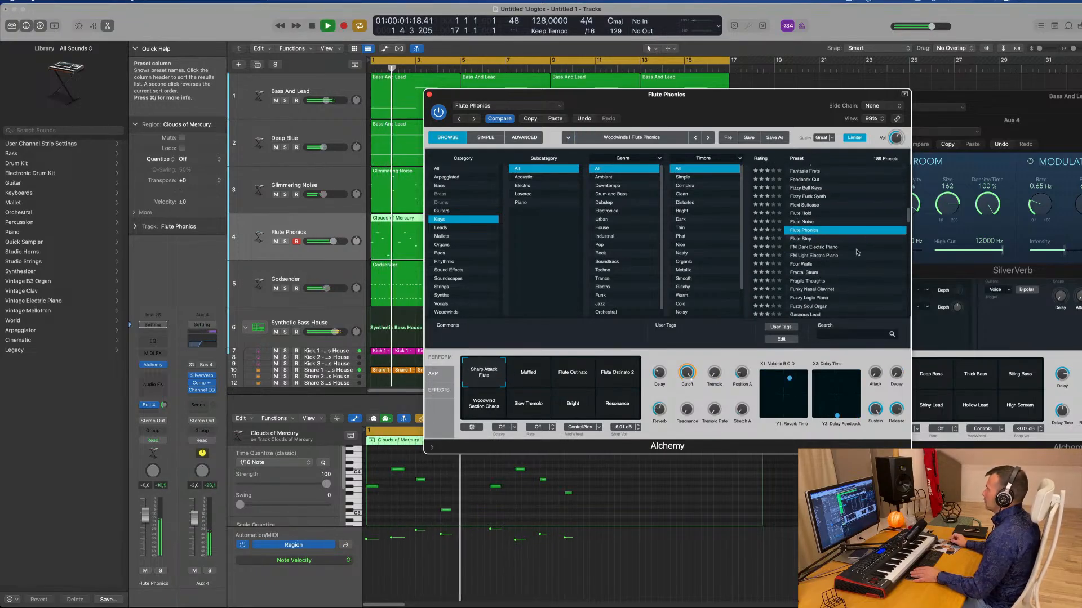
drag(666, 94, 786, 90)
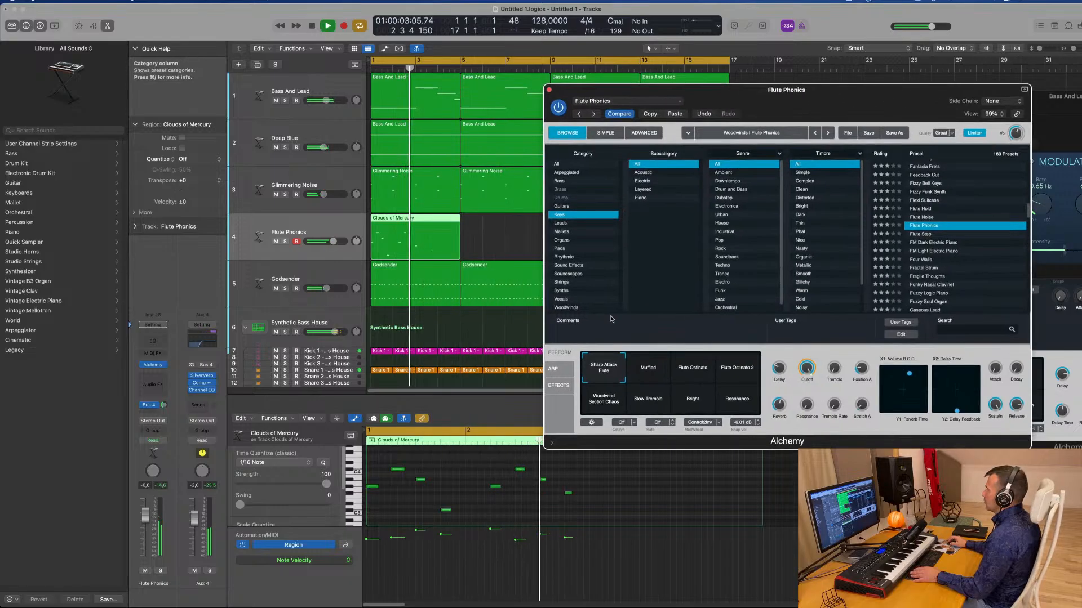
click(642, 369)
key(Return)
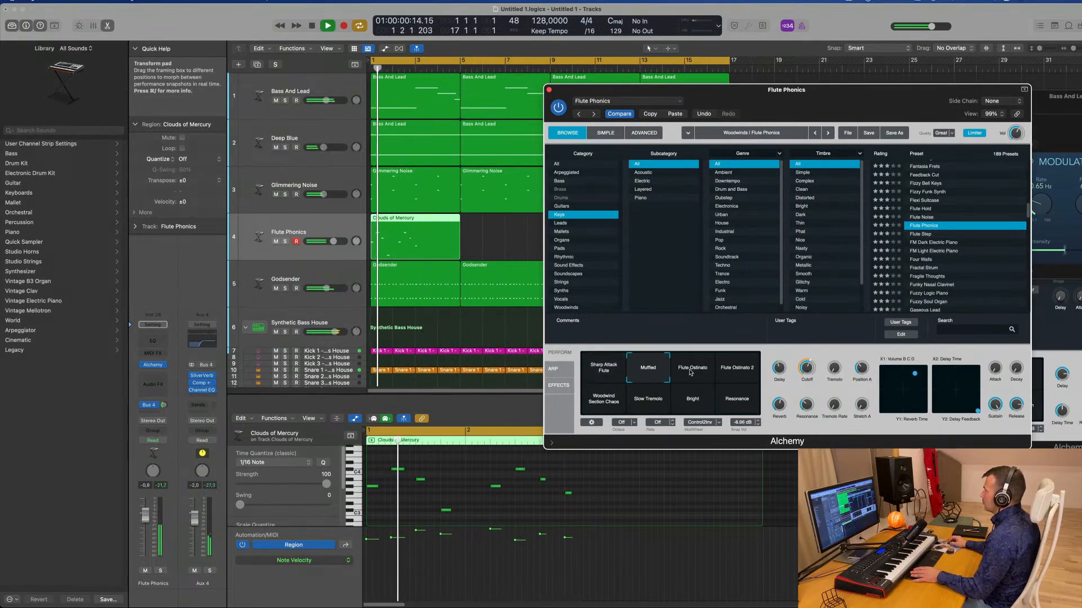
click(690, 372)
key(Return)
click(744, 371)
click(606, 402)
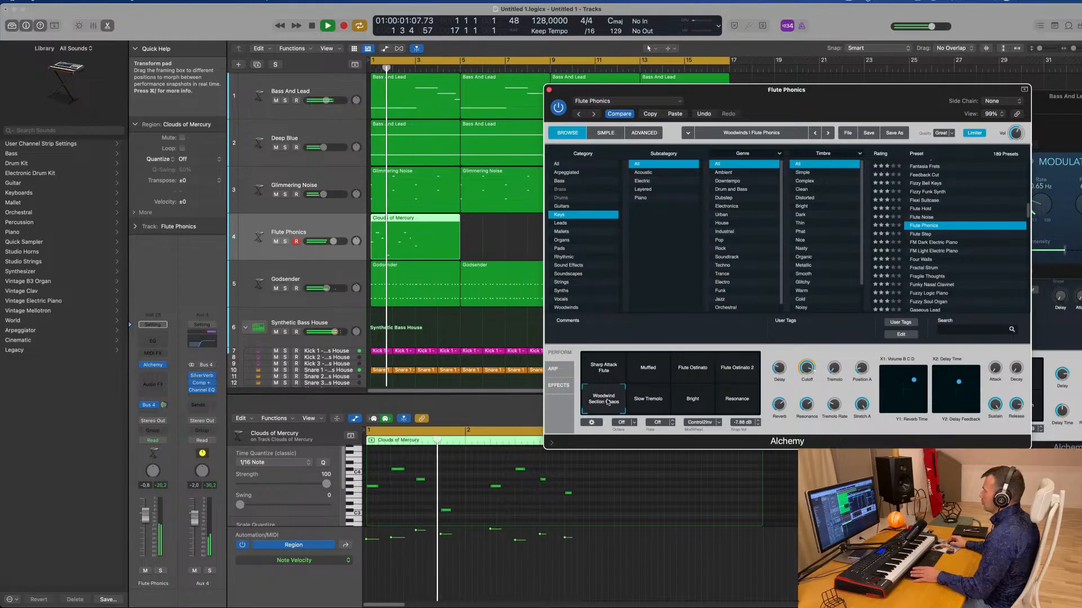
click(642, 402)
click(697, 401)
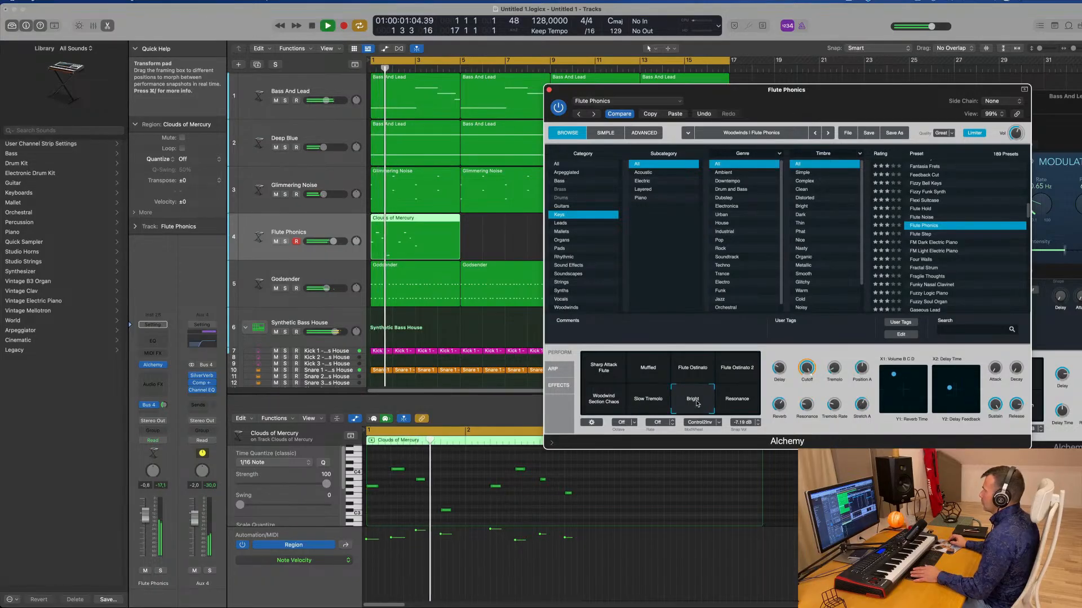
click(735, 404)
Step: Audition the Four Walls, Hidden Voices and Jug Kalimba presets further down the Keys list
scroll(977, 260, down, 3)
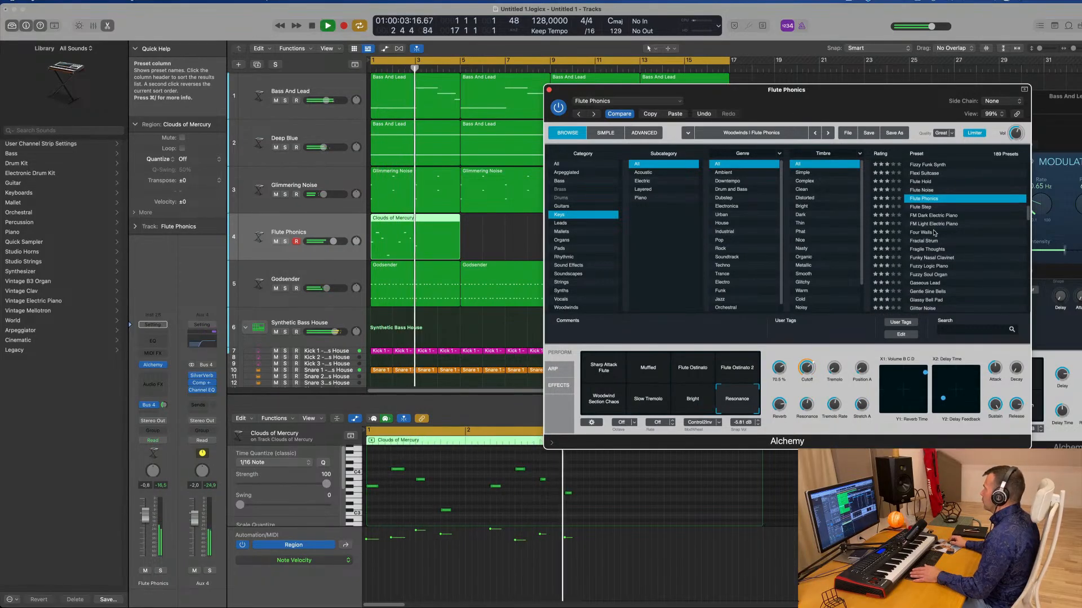
click(917, 233)
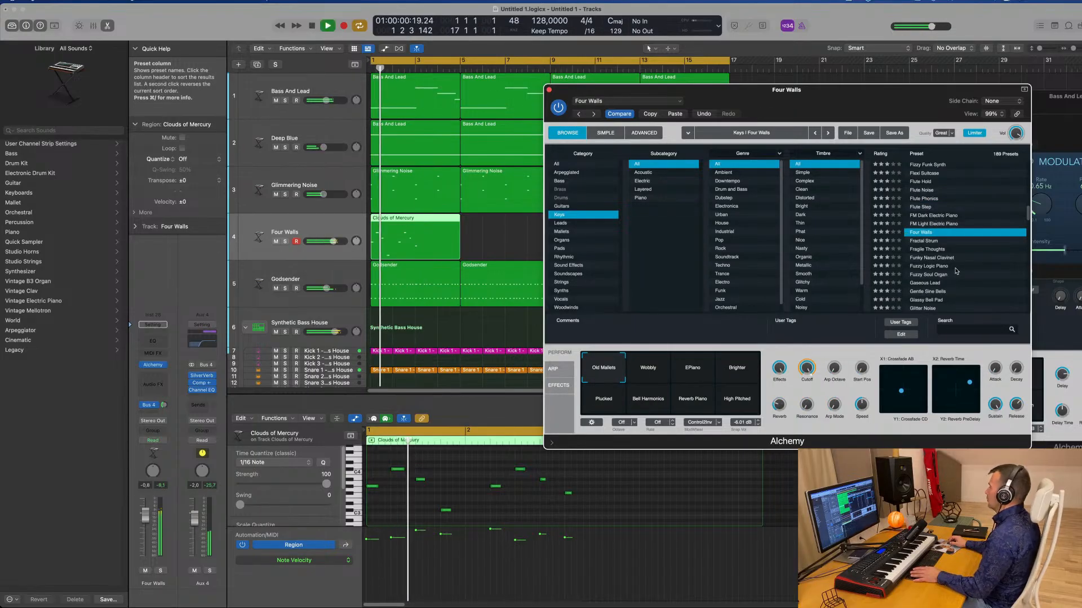
scroll(956, 272, down, 5)
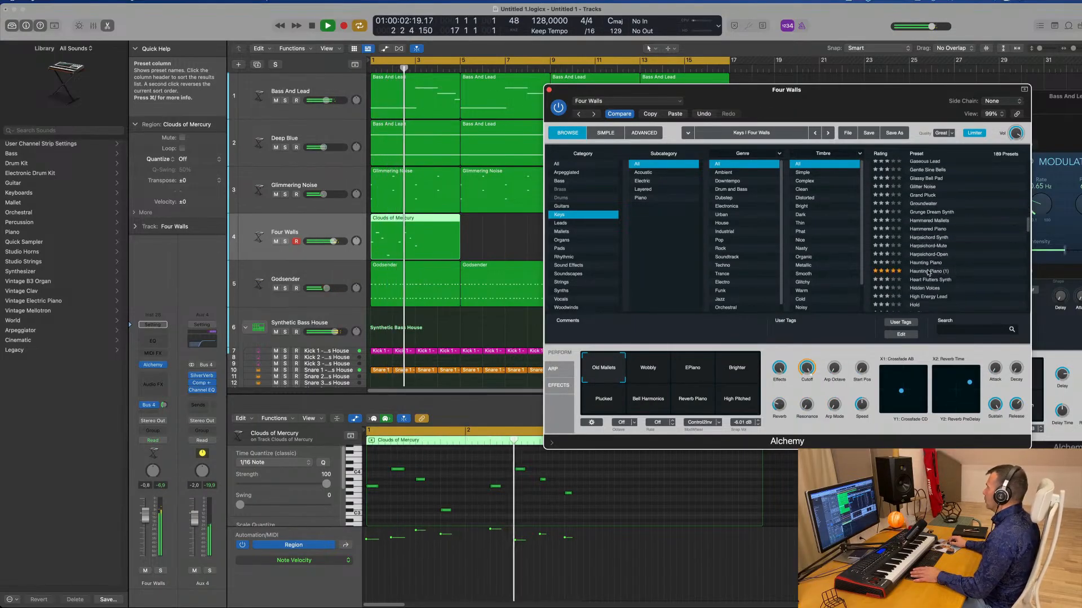
click(924, 288)
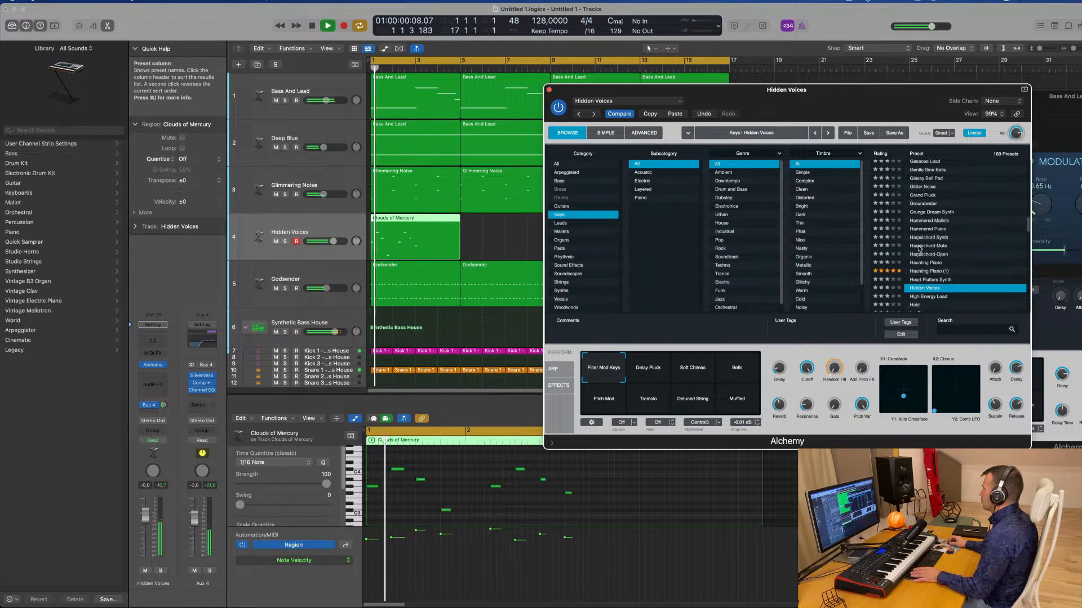
scroll(920, 249, down, 3)
click(922, 273)
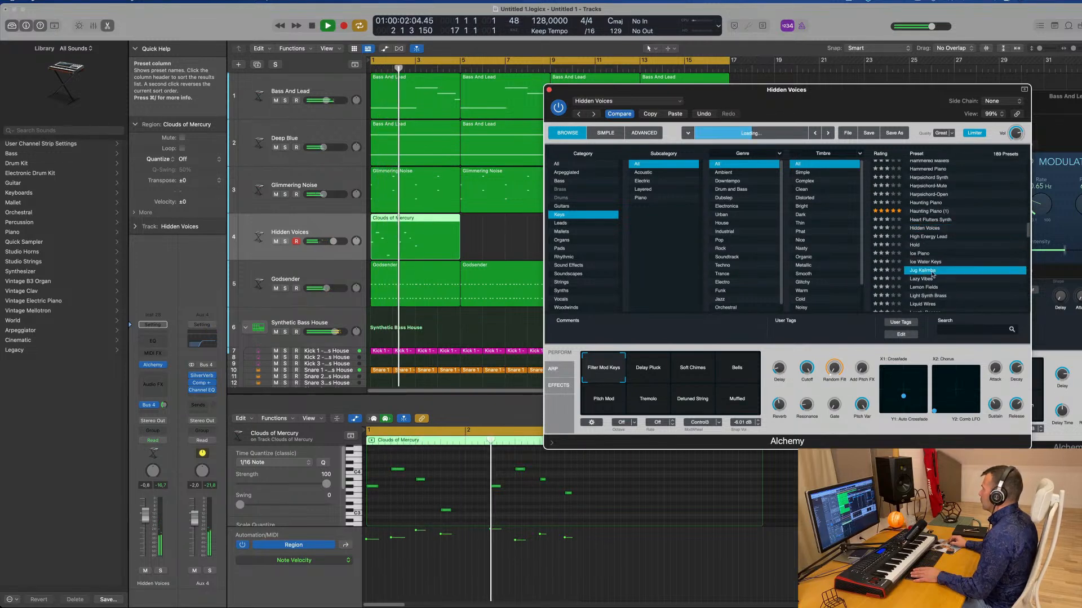
Step: Audition the Lazy Vibes and Lemon Fields presets on the melody
scroll(952, 253, down, 2)
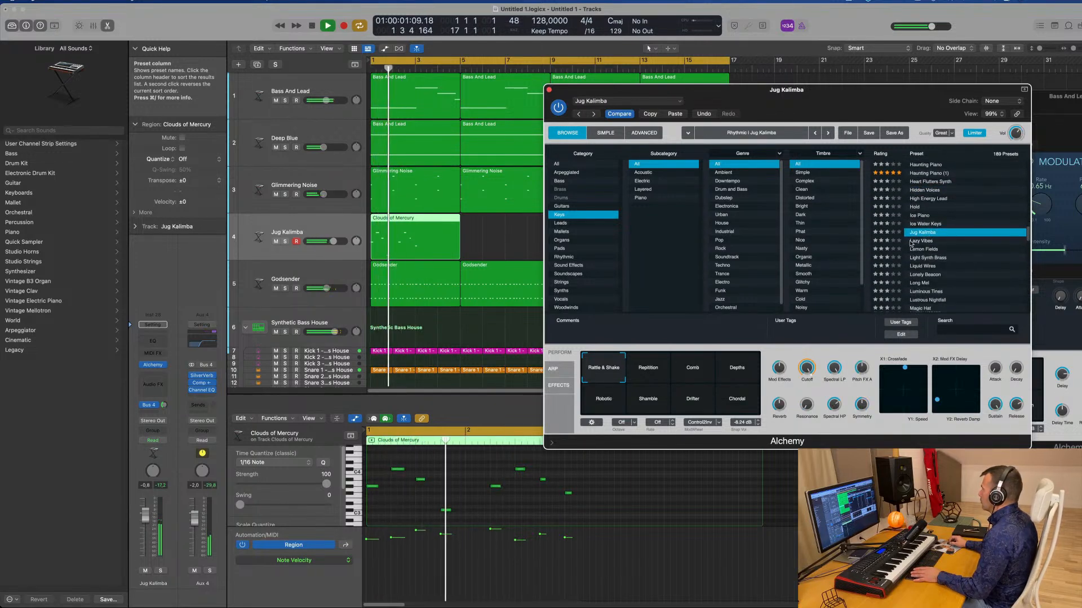
click(911, 241)
scroll(958, 245, down, 1)
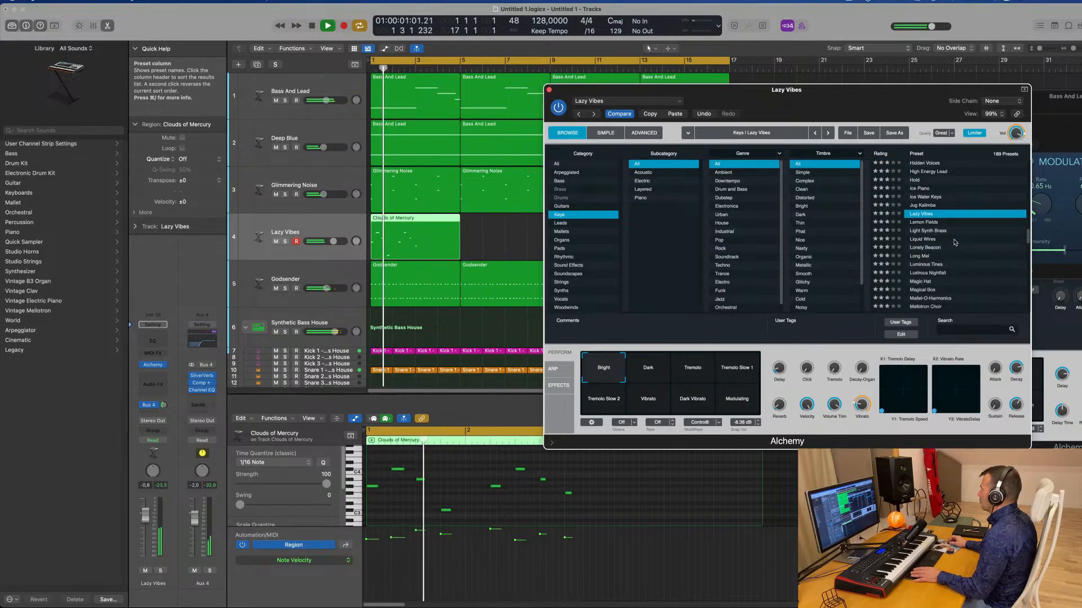
click(919, 223)
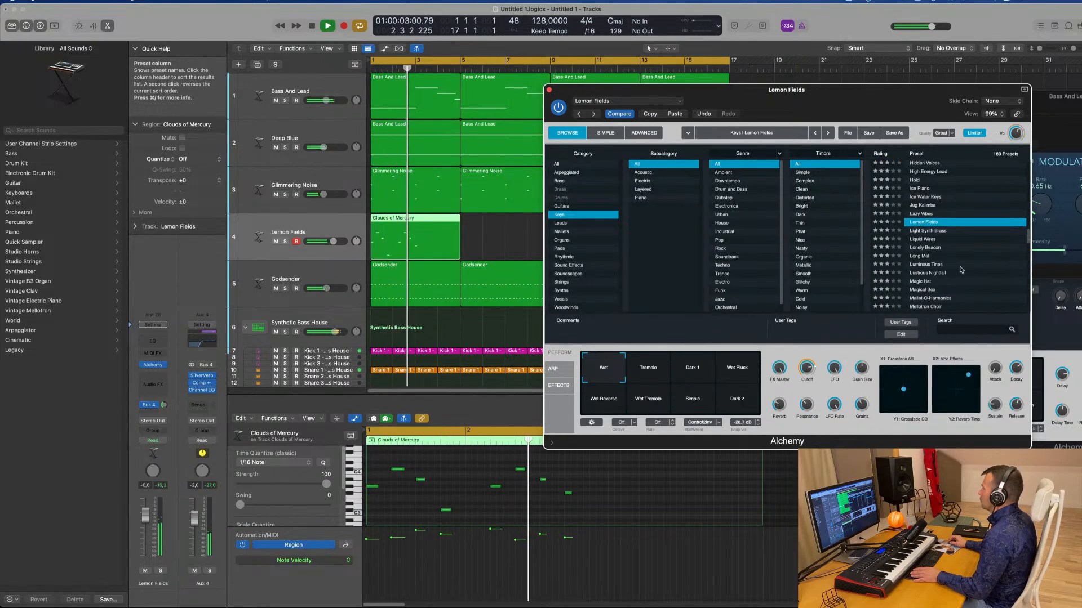
Step: Reposition the Alchemy window, return to the earlier Keys presets and audition Chill Keys, Chill Organ and Chimera Keys
drag(881, 91, 799, 80)
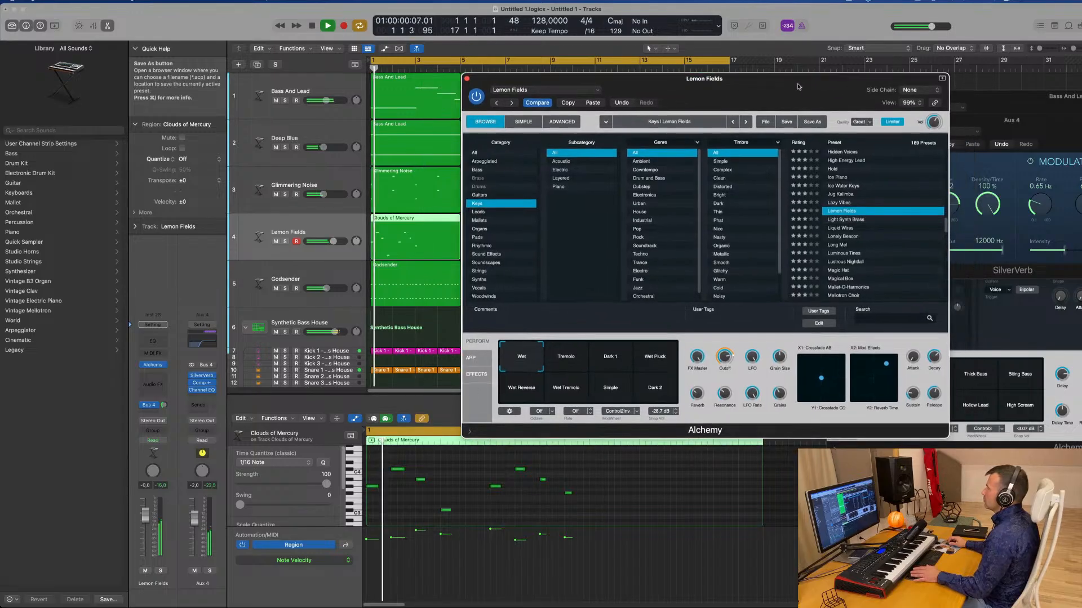
scroll(860, 249, up, 4)
scroll(862, 248, up, 10)
scroll(884, 203, down, 6)
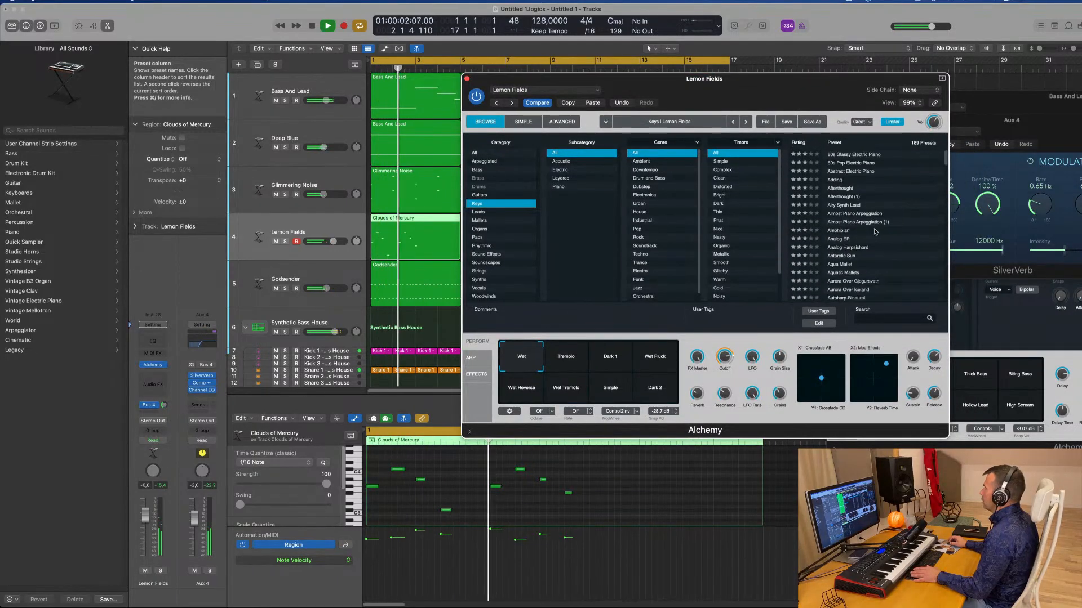
click(842, 239)
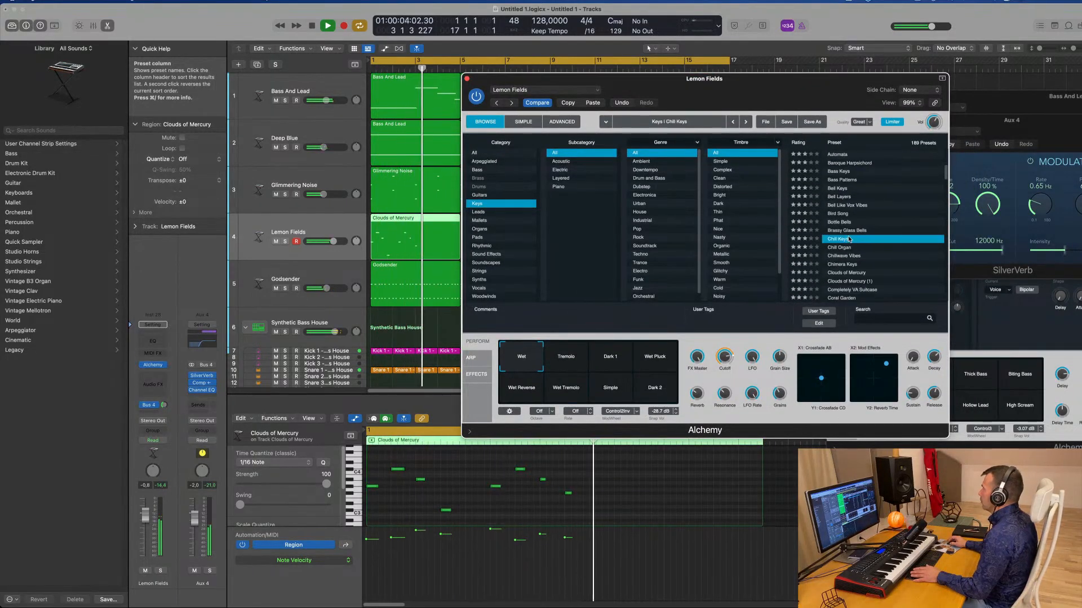
scroll(868, 236, down, 1)
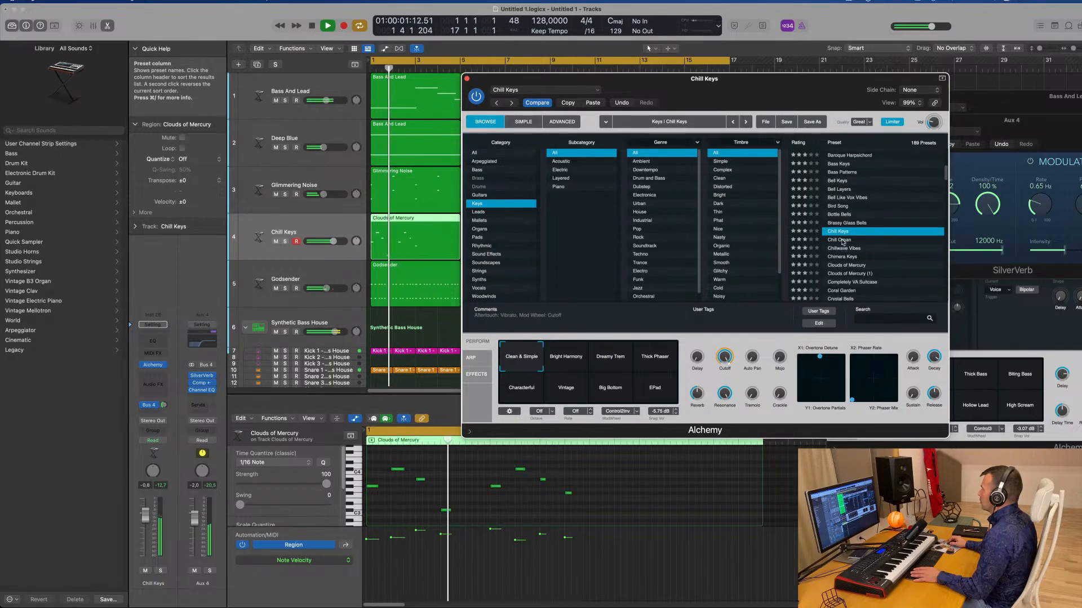
key(Down)
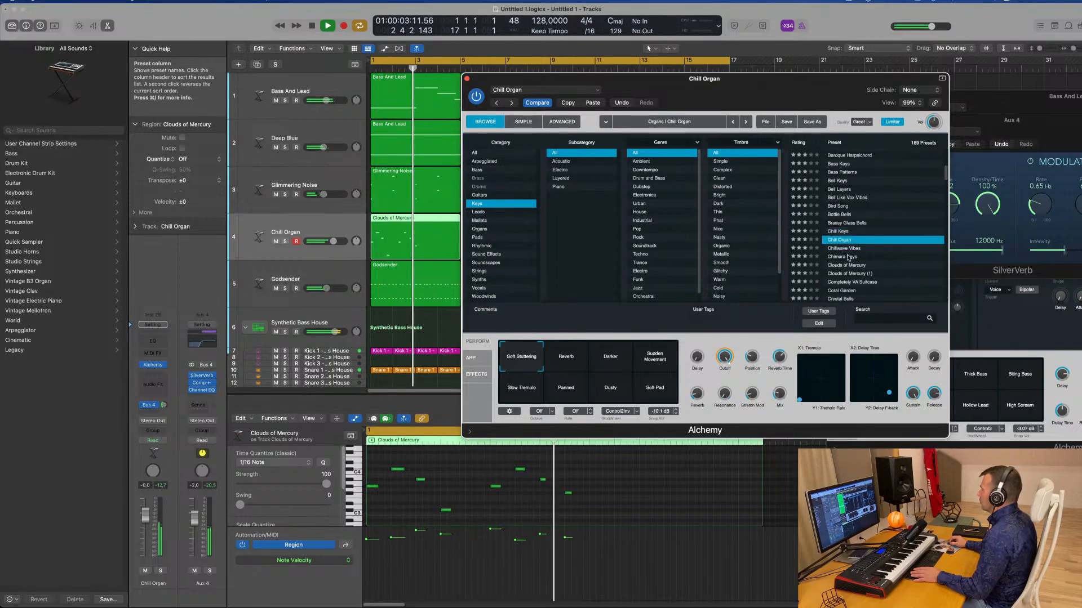
click(848, 257)
Step: Audition the Coral Garden and Dense Metallic Tines presets with the loop playing
scroll(879, 248, down, 3)
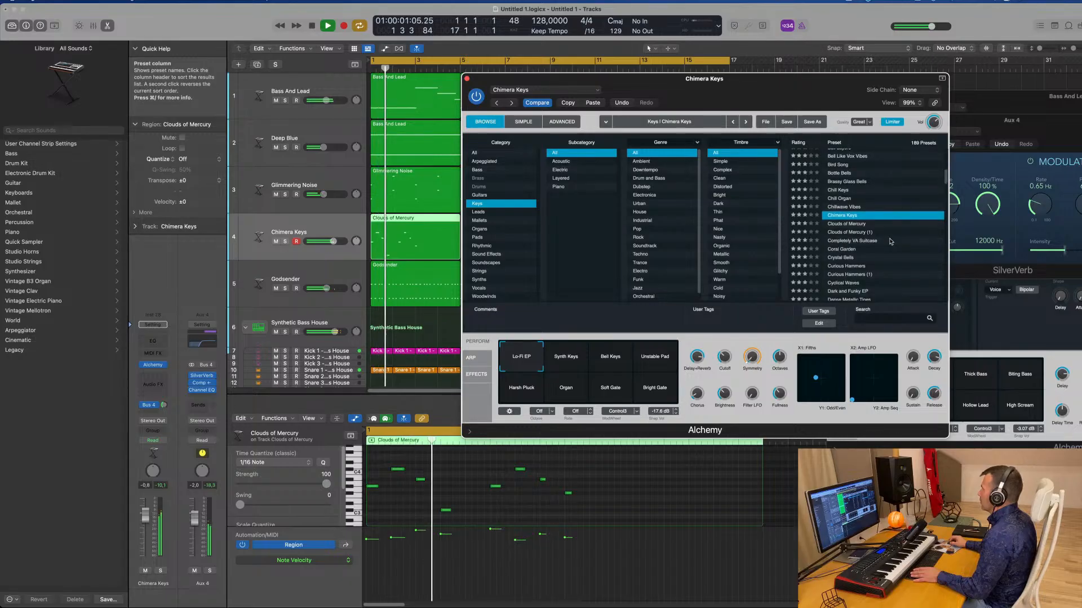
scroll(889, 242, down, 2)
click(856, 233)
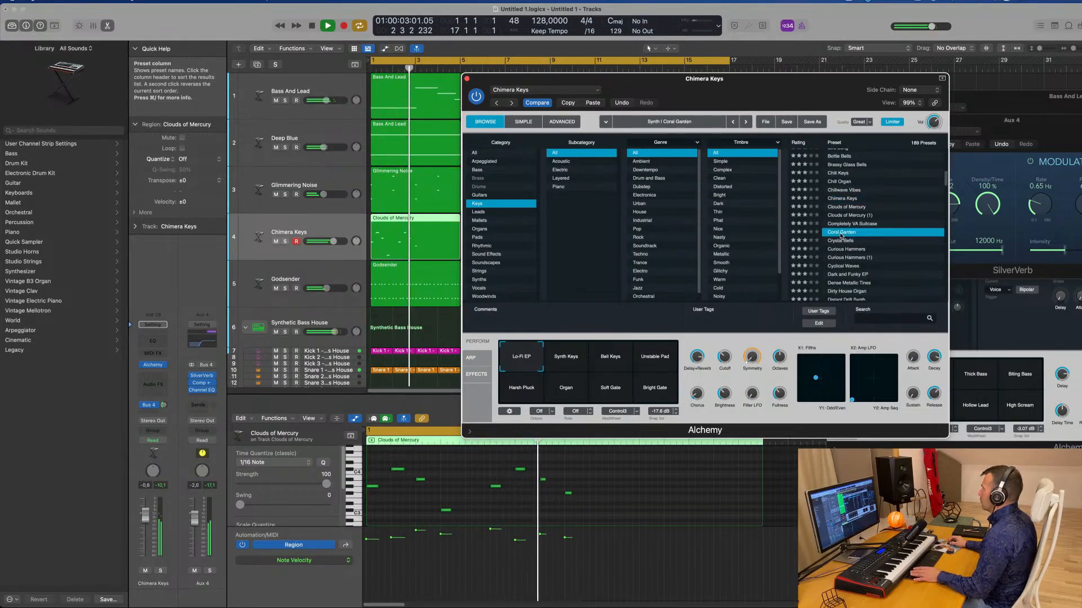
scroll(894, 247, down, 2)
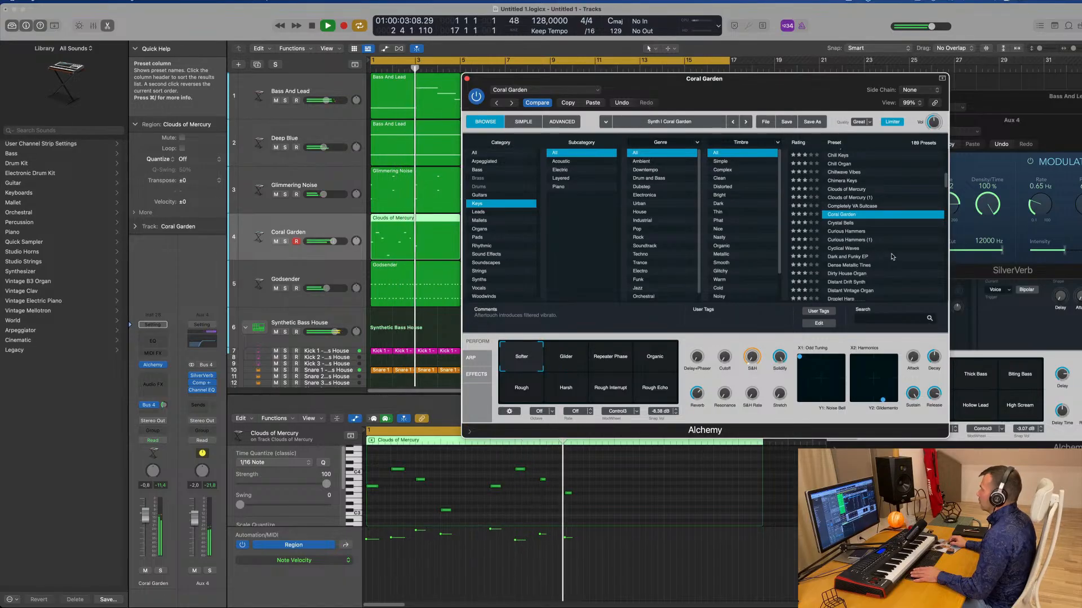
click(882, 264)
Step: Listen to Distant Vintage Organ again, followed by the Dusty Record Synth preset
scroll(869, 242, down, 5)
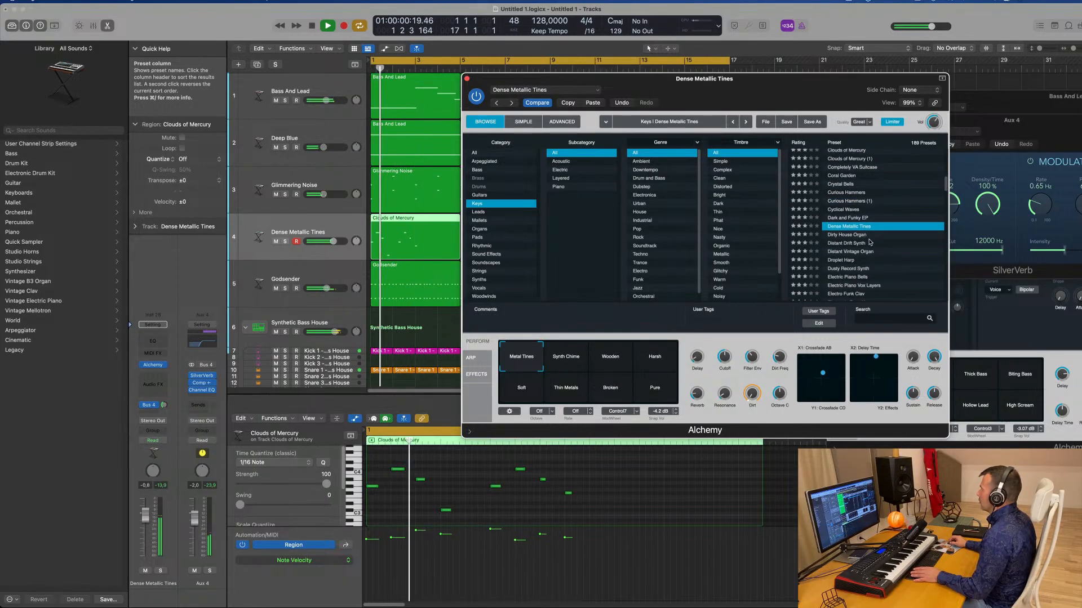
click(851, 251)
scroll(891, 240, down, 3)
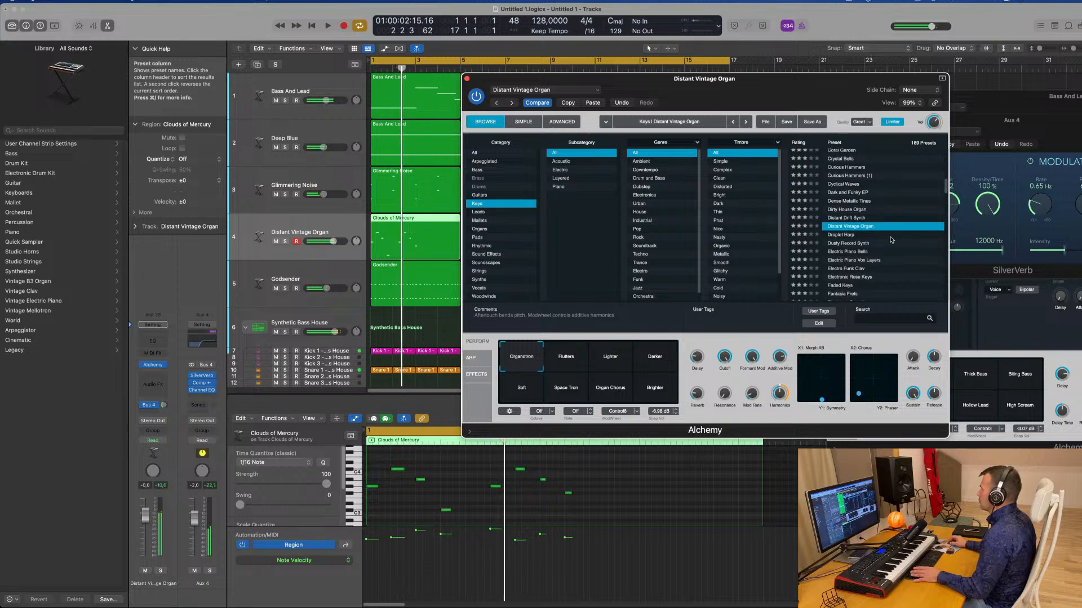
click(859, 243)
scroll(908, 229, down, 1)
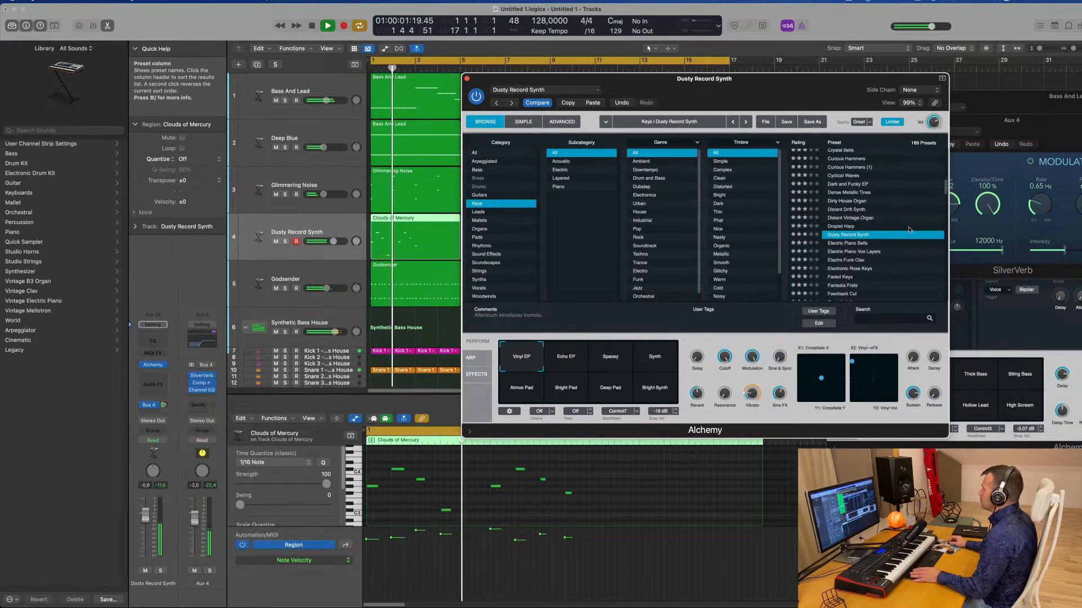
Step: Load the Fizzy Bell Keys preset and try its Dark Tremolo, Dark Tremolo Sweep Up and Warm Stretch snapshots
scroll(908, 230, down, 4)
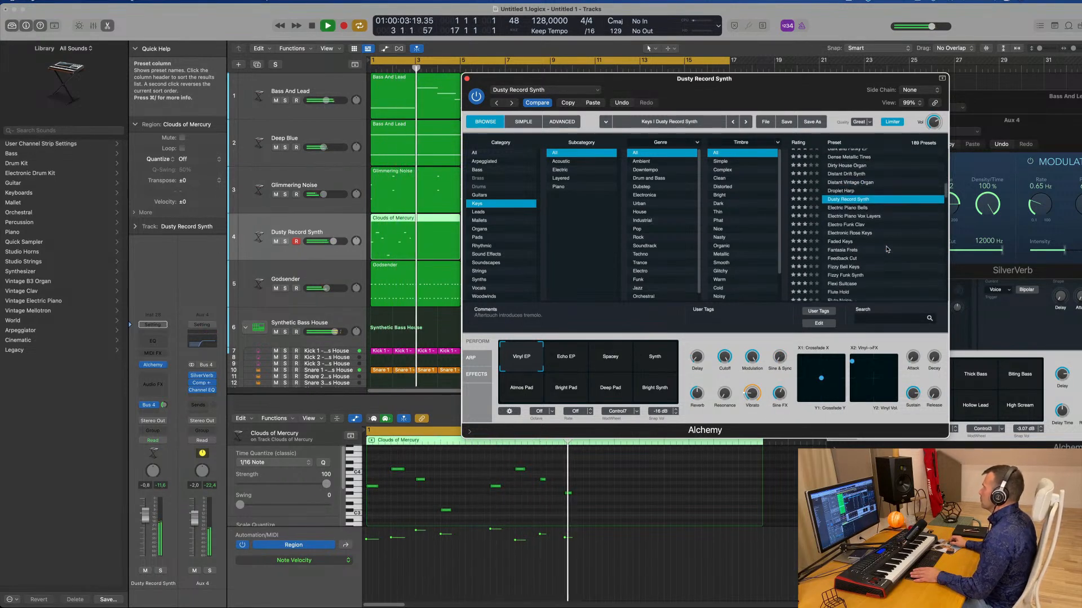
scroll(885, 252, down, 1)
click(829, 259)
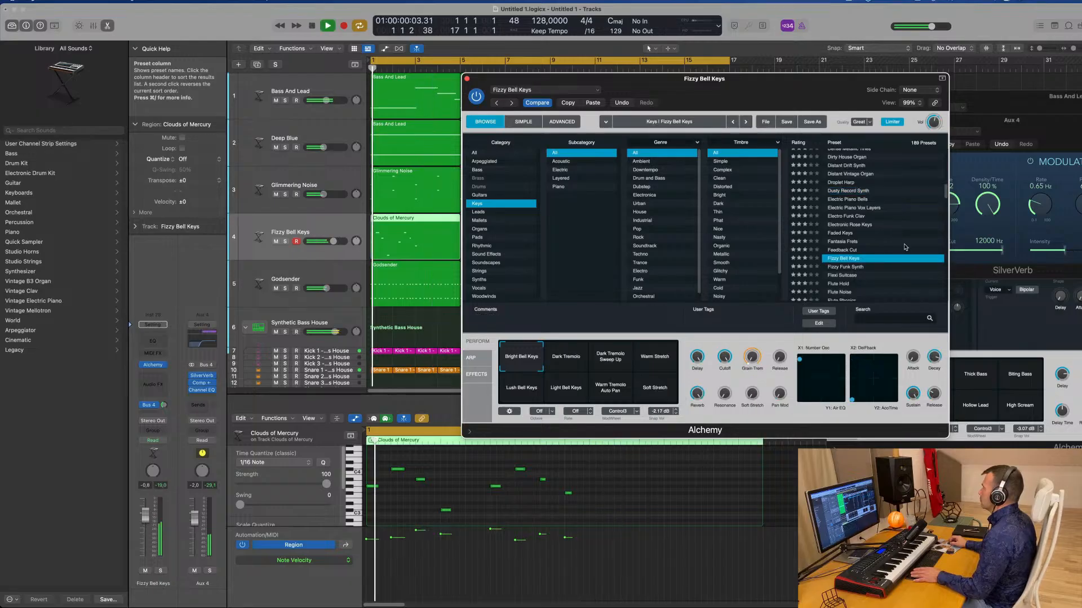
scroll(869, 255, down, 2)
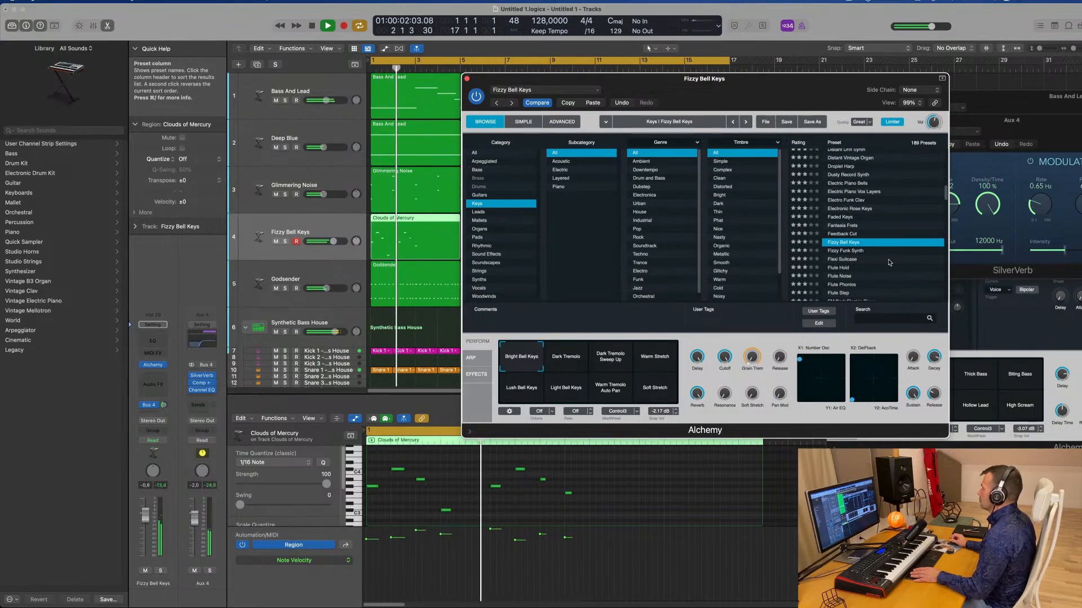
click(567, 357)
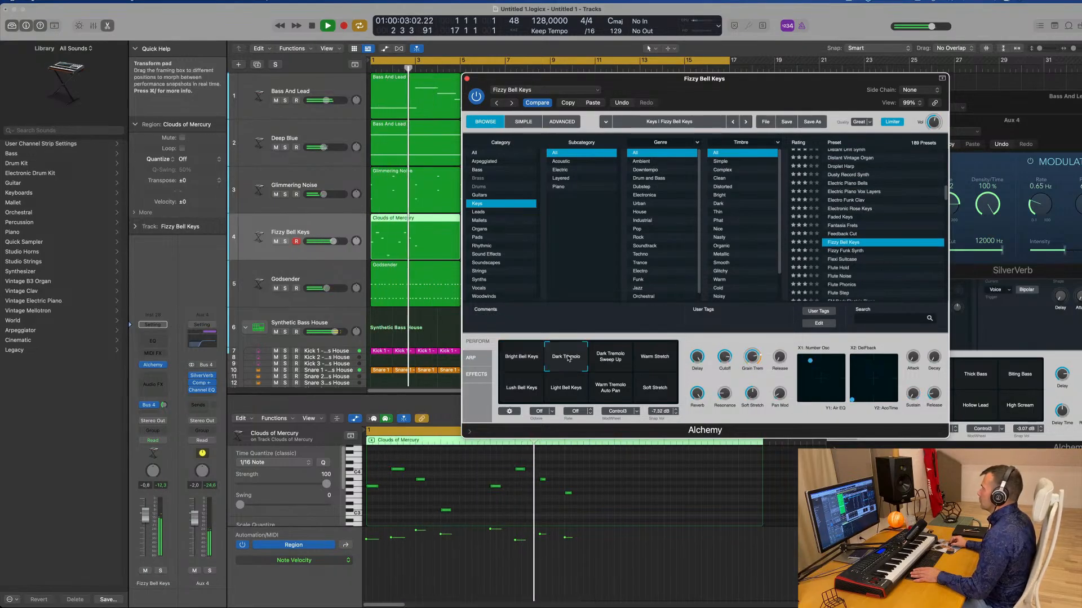
click(614, 363)
click(654, 359)
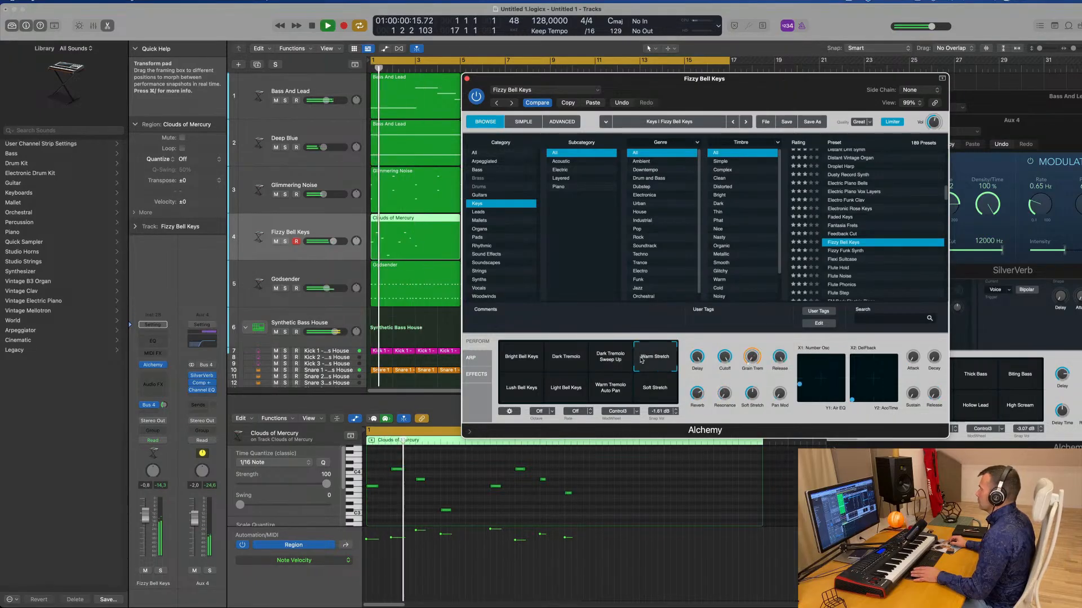
Step: Audition the Flexi Suitcase and Flute Noise presets with the loop playing
click(845, 259)
scroll(882, 245, down, 3)
click(845, 237)
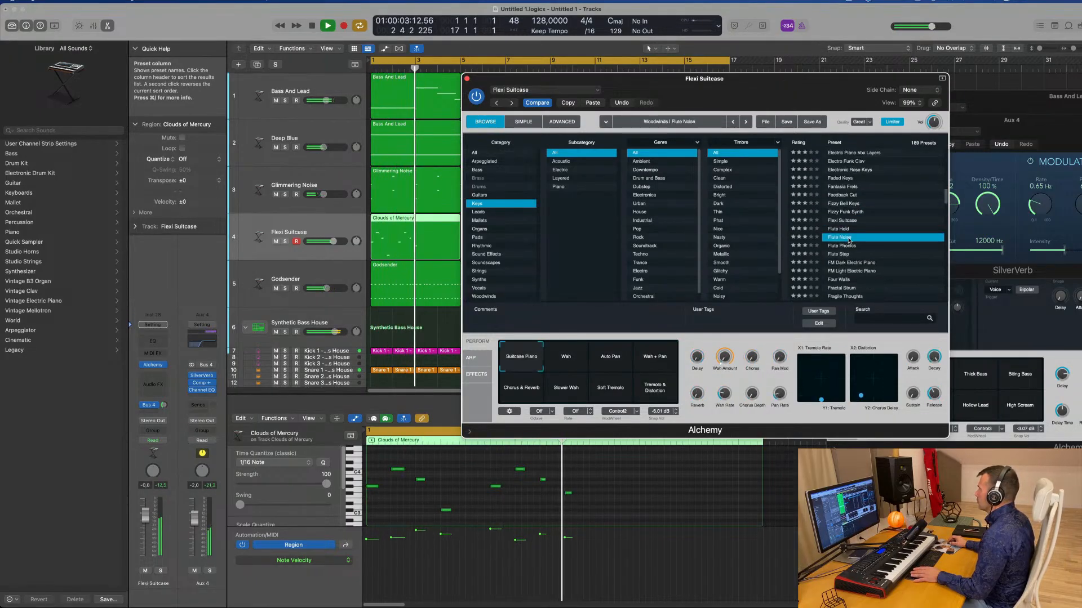
scroll(902, 242, down, 2)
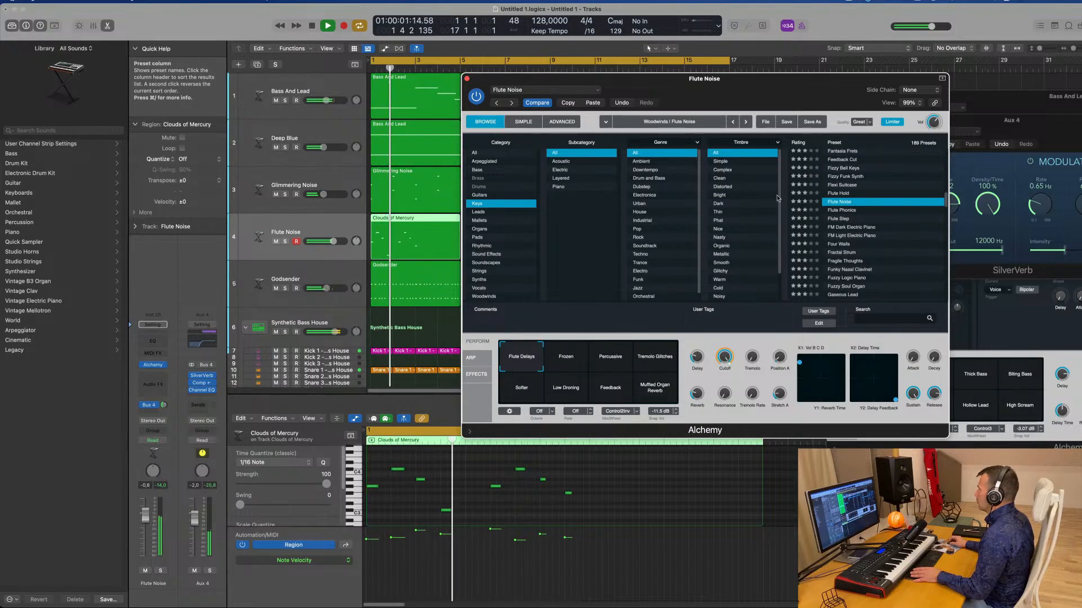
Step: Shift the Alchemy window slightly and audition Flute Noise's Percussive and Tremolo Glitches snapshots, restarting the loop for each
mouse_move(755, 90)
mouse_down()
mouse_move(710, 104)
mouse_move(766, 104)
mouse_up()
click(621, 373)
key(space)
key(space)
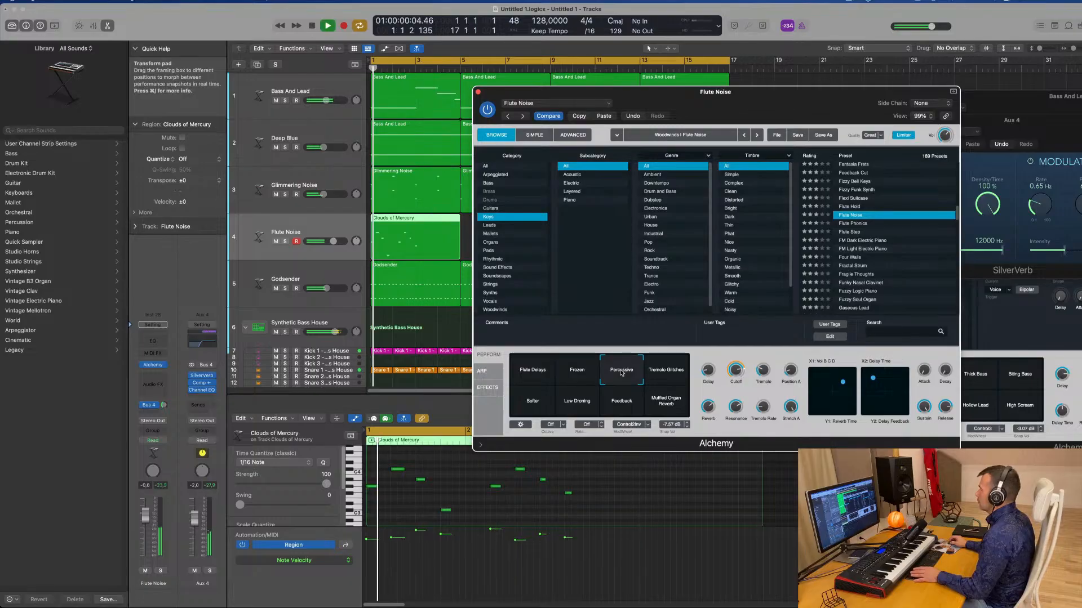
click(663, 371)
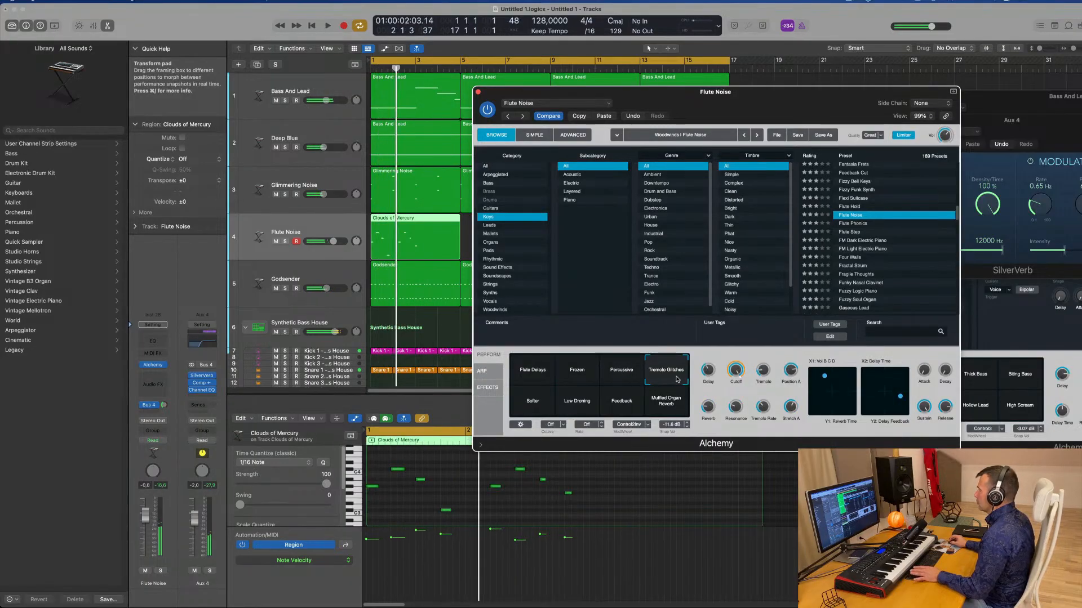
key(space)
key(space)
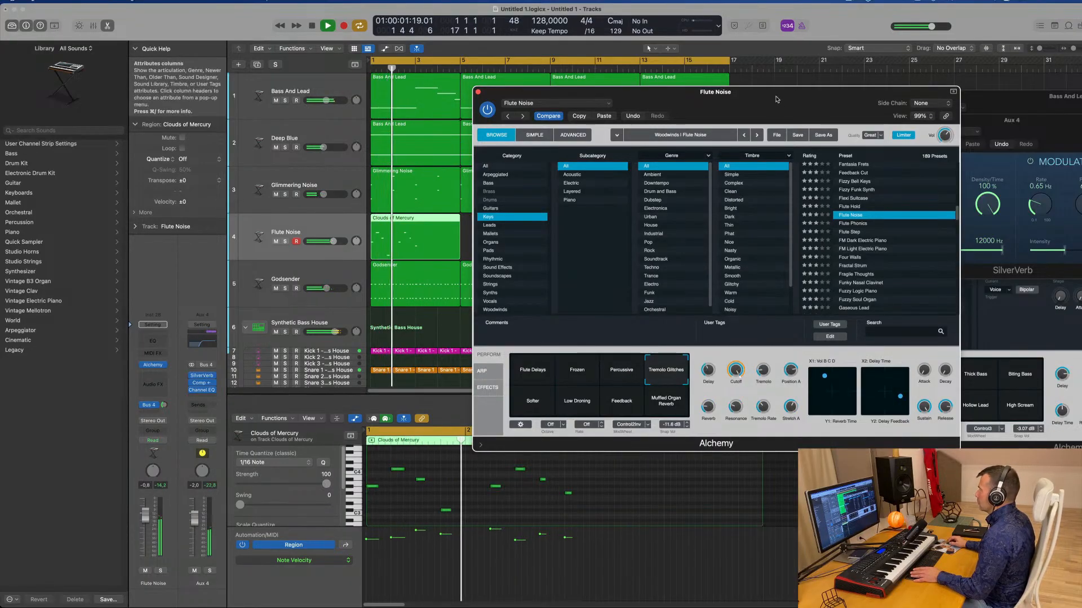
Step: Move the Alchemy window aside and audition Flute Noise's Muffled Organ Reverb, Low Droning and Softer snapshots
drag(772, 118, 652, 125)
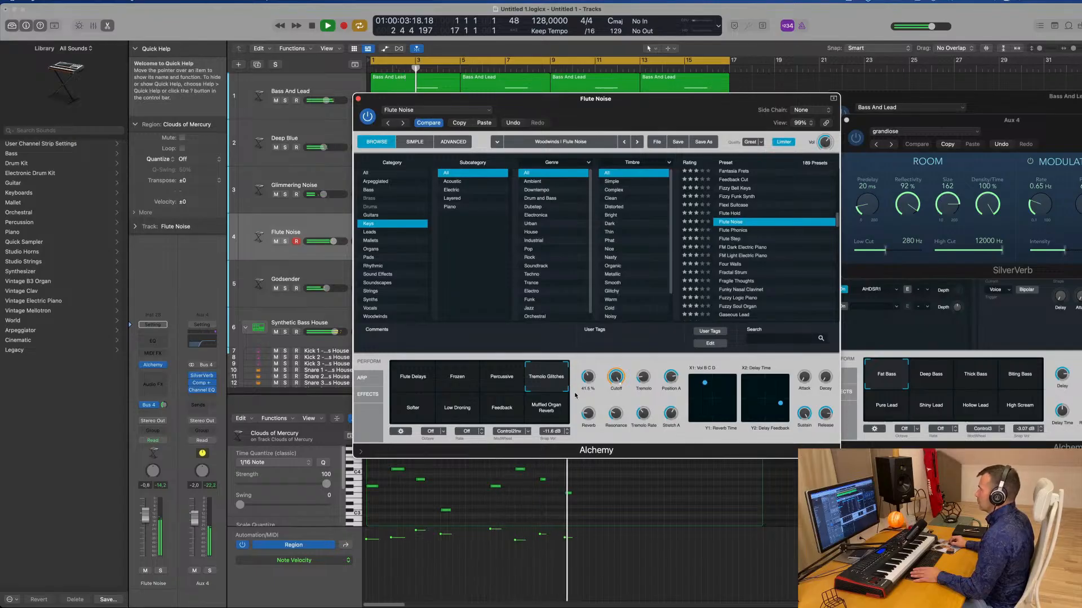
click(542, 407)
key(space)
key(space)
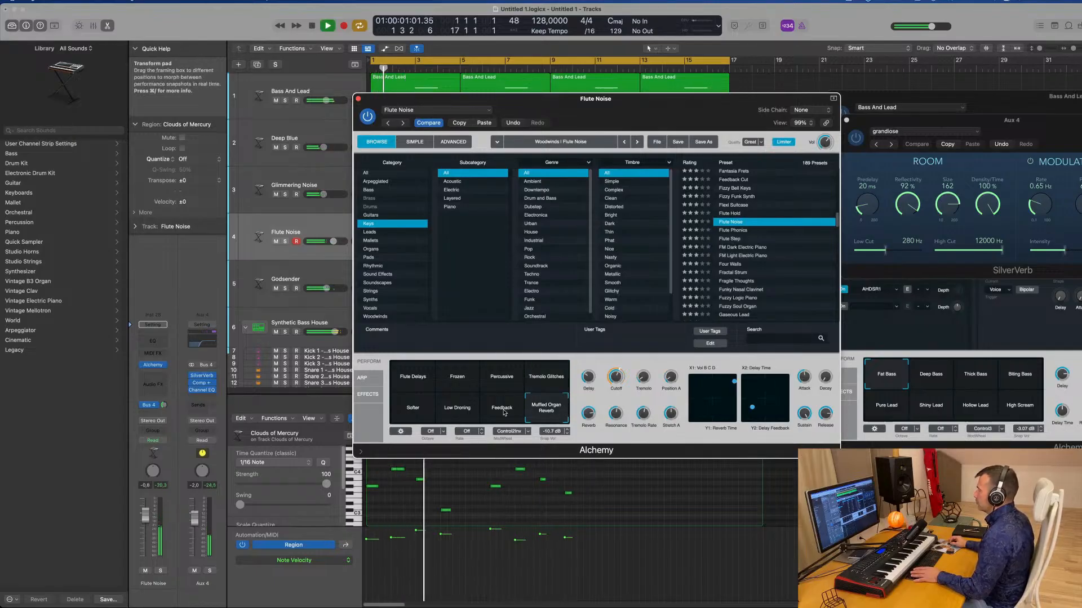
click(469, 420)
key(space)
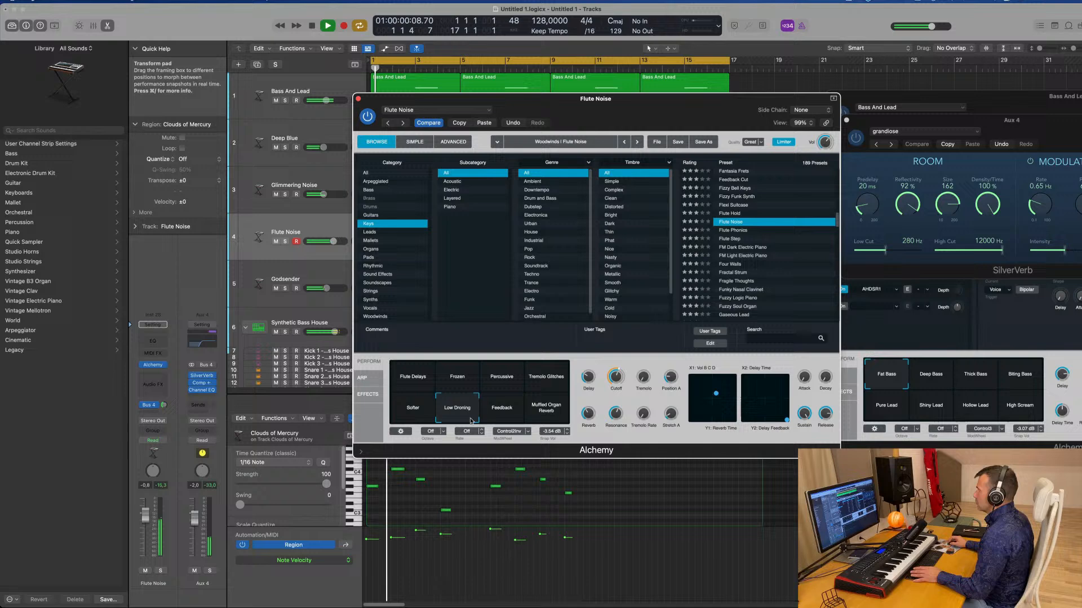
click(415, 417)
Step: Audition the Flute Step, Fractal Strum and Funky Nasal Clavinet presets against the playing loop
click(733, 242)
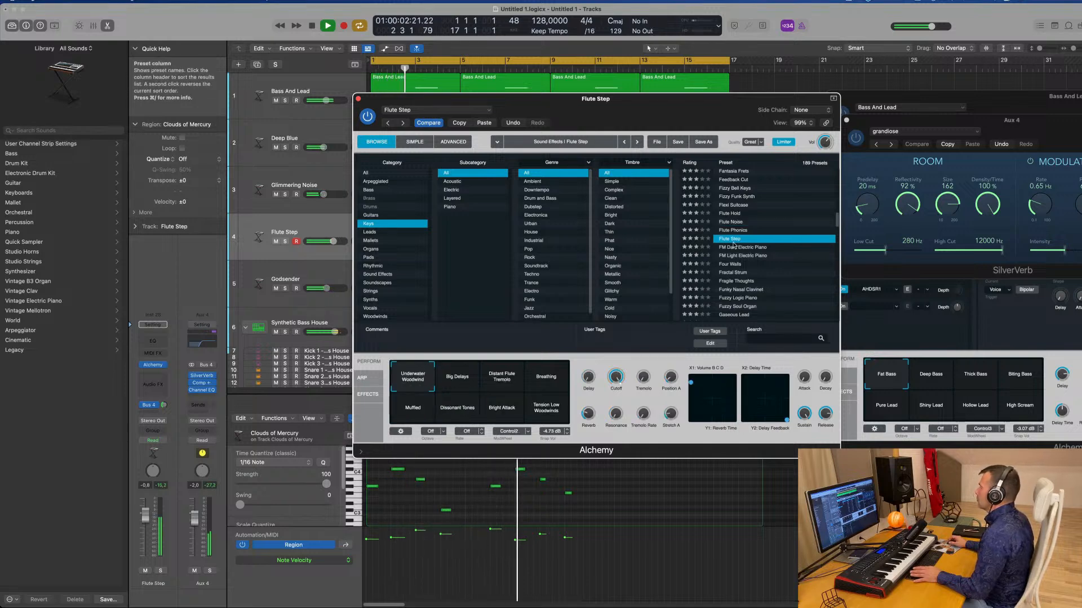
scroll(759, 248, down, 1)
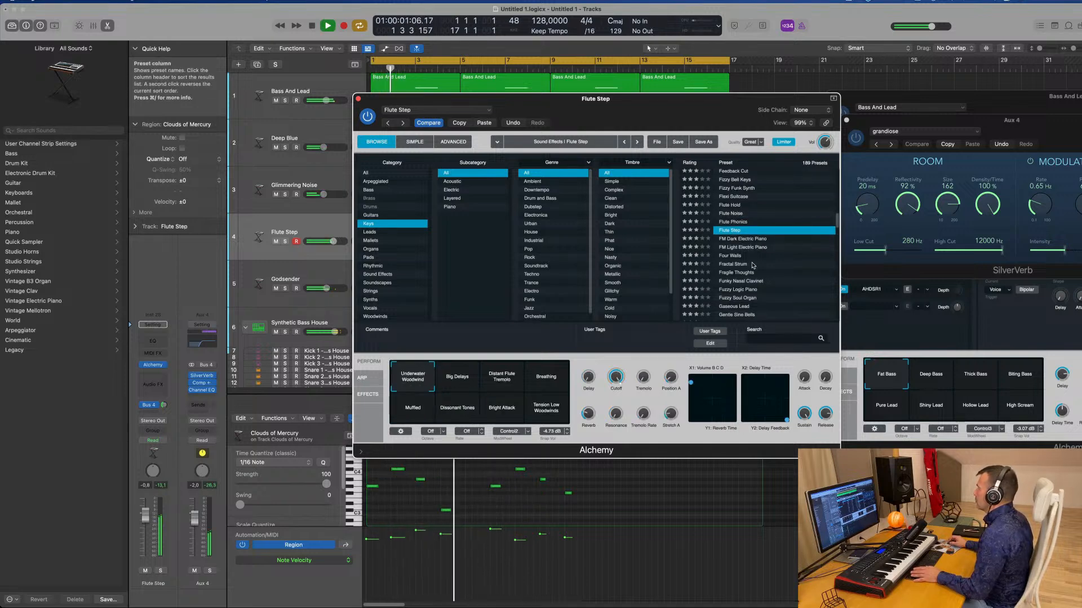
click(732, 263)
scroll(753, 265, down, 2)
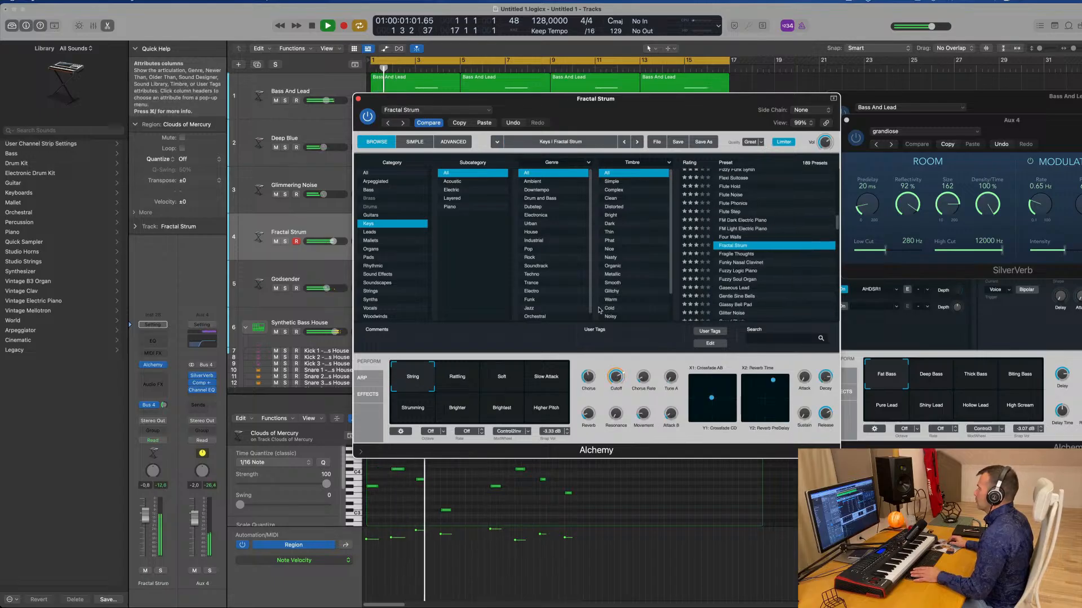
click(735, 264)
scroll(796, 250, down, 2)
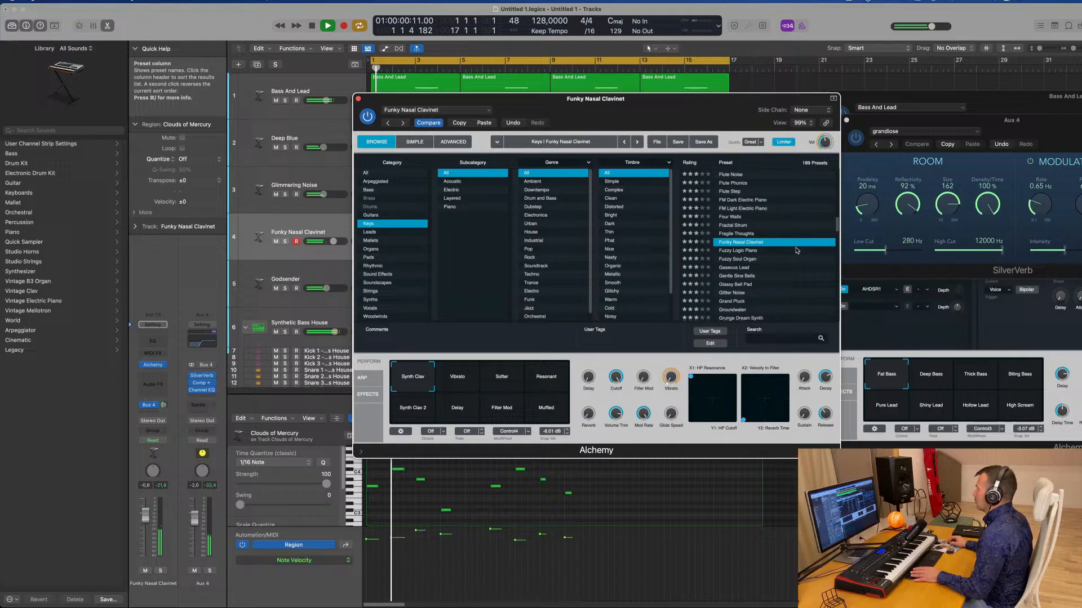
Step: Load the Gentle Sine Bells preset, try its Sine 5th and Metallic Bell 1 snapshots, and return to the Sines snapshot
click(743, 267)
key(Down)
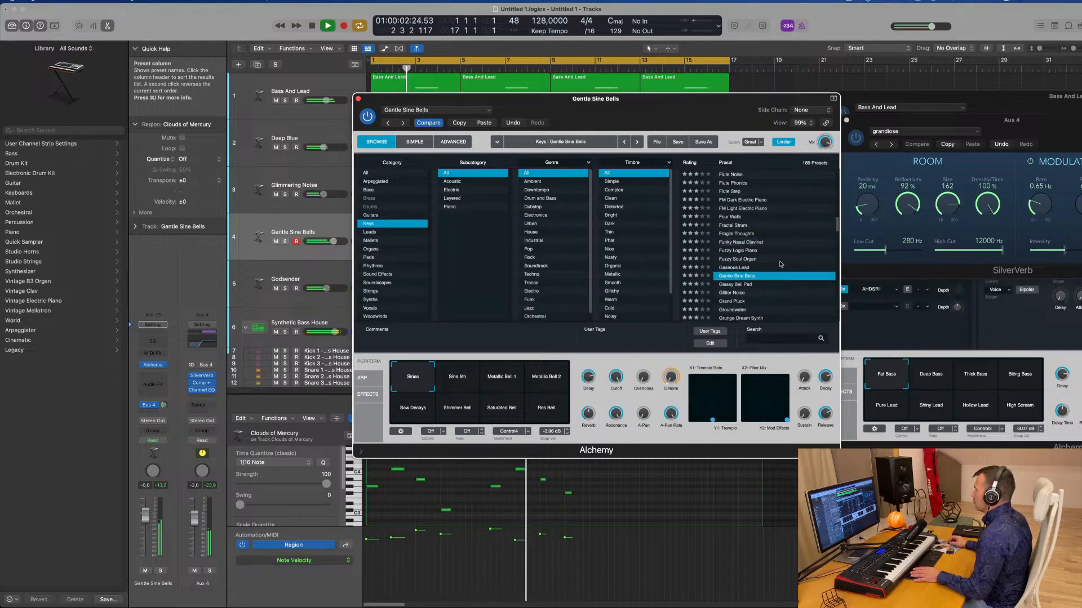
click(467, 372)
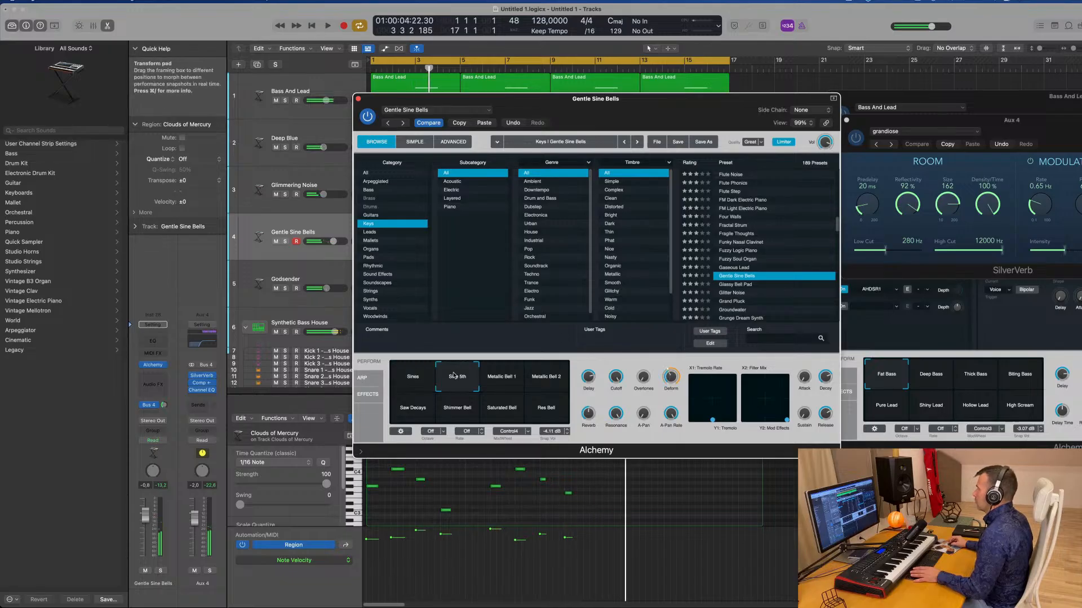
click(514, 377)
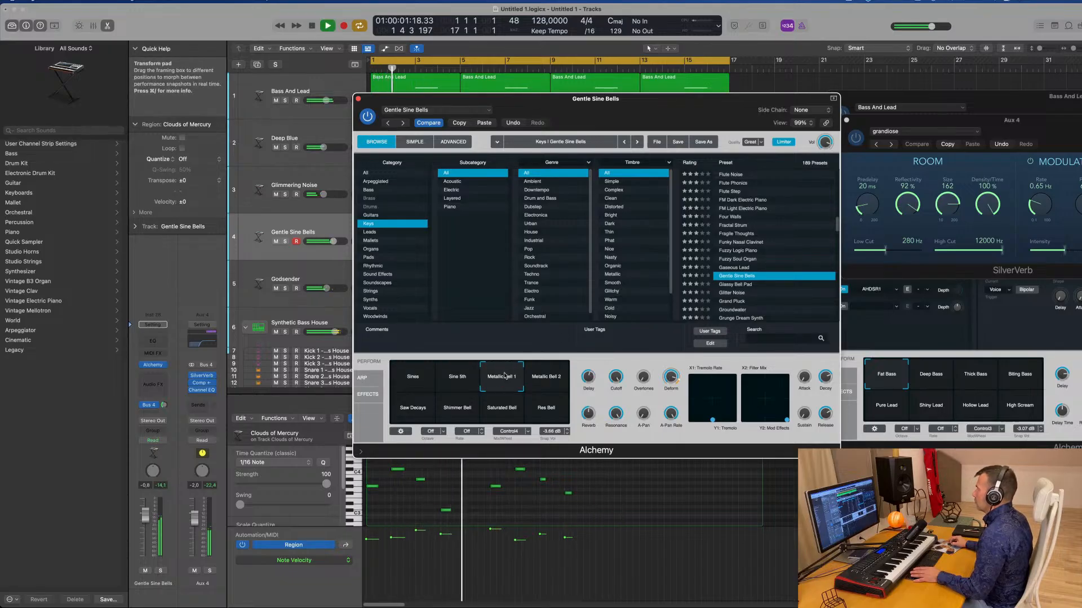
click(397, 385)
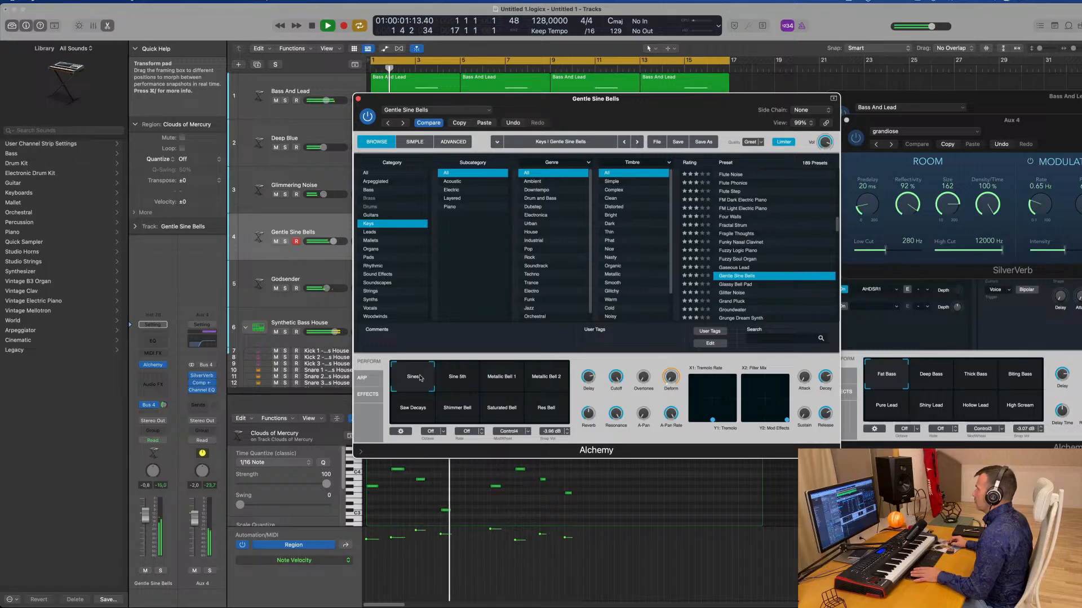
Step: Close the Gentle Sine Bells plug-in window and repeat the Clouds of Mercury region three times to fill the cycle up to bar 17
drag(660, 100, 800, 81)
click(499, 80)
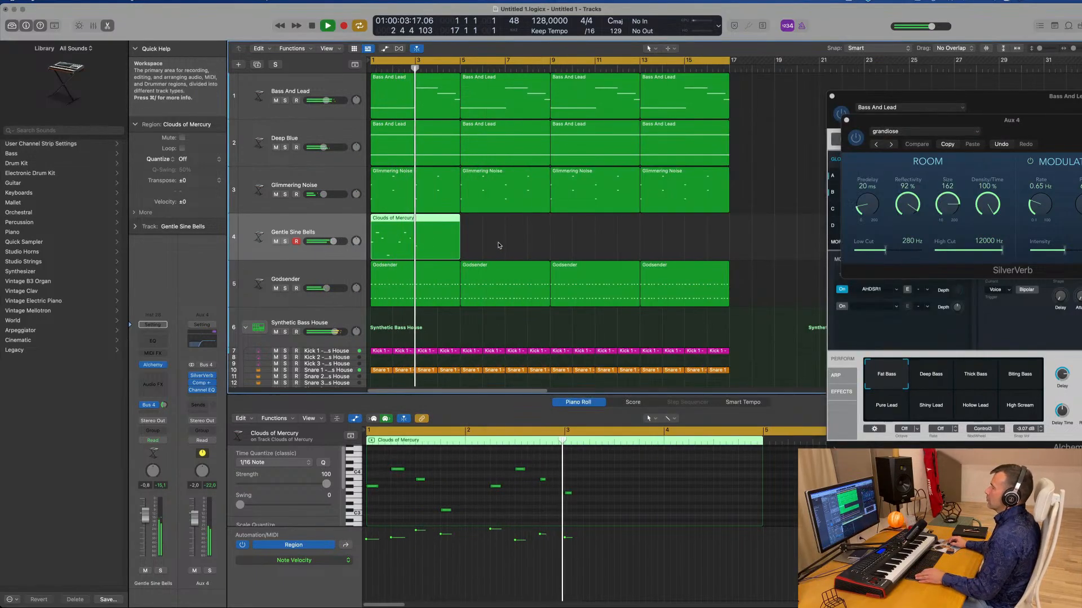
key(super+r)
key(super+r)
key(super+r)
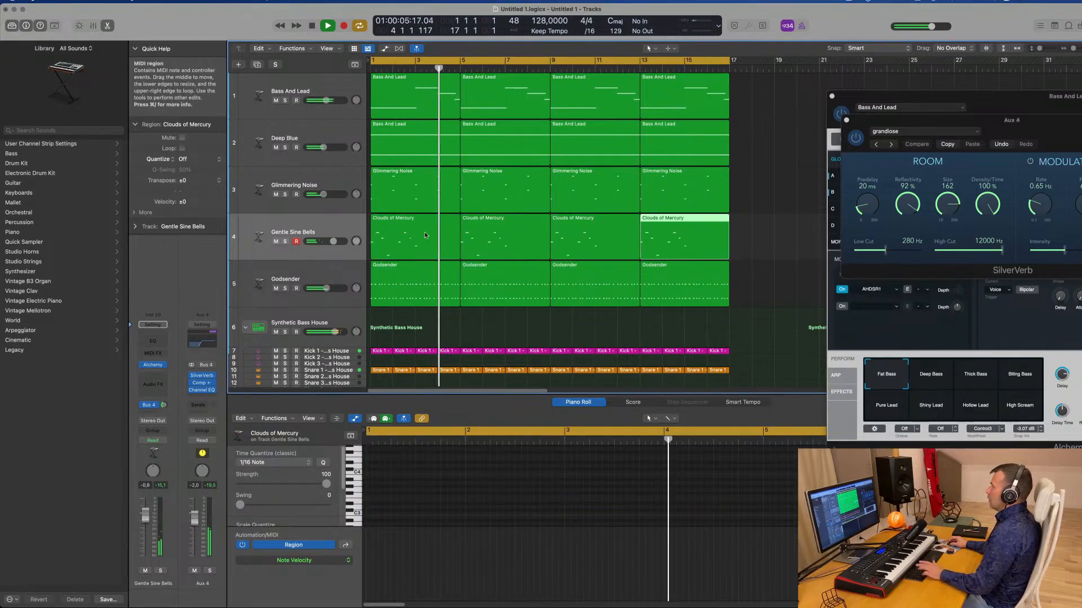
Step: Zoom the arrangement out for an overview and review all the tracks across the looped 16 bars while they play
key(super+Left)
key(super+Left)
key(super+Up)
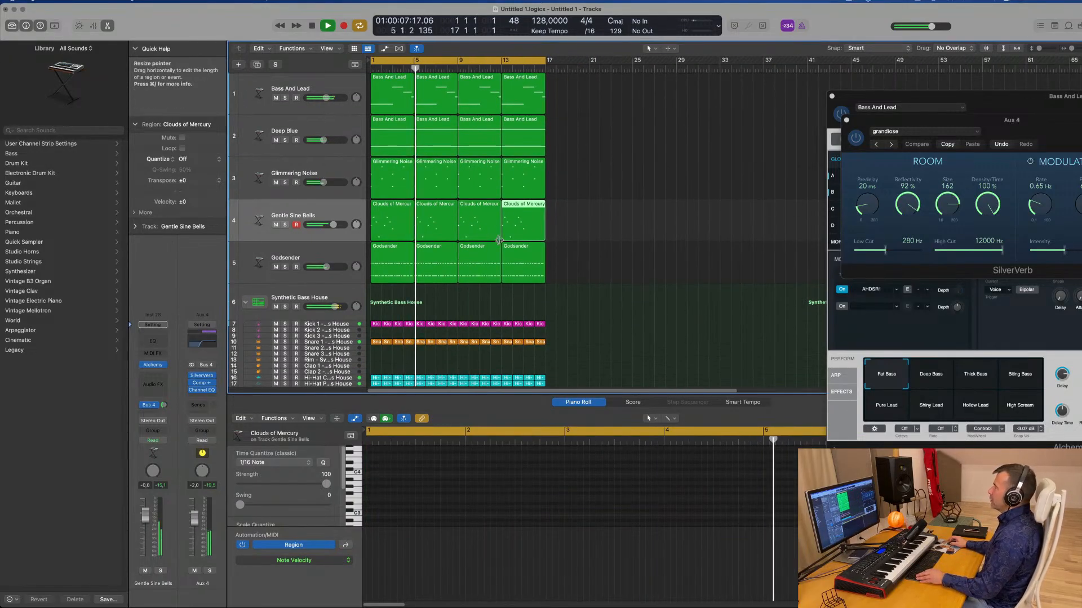
key(super+Right)
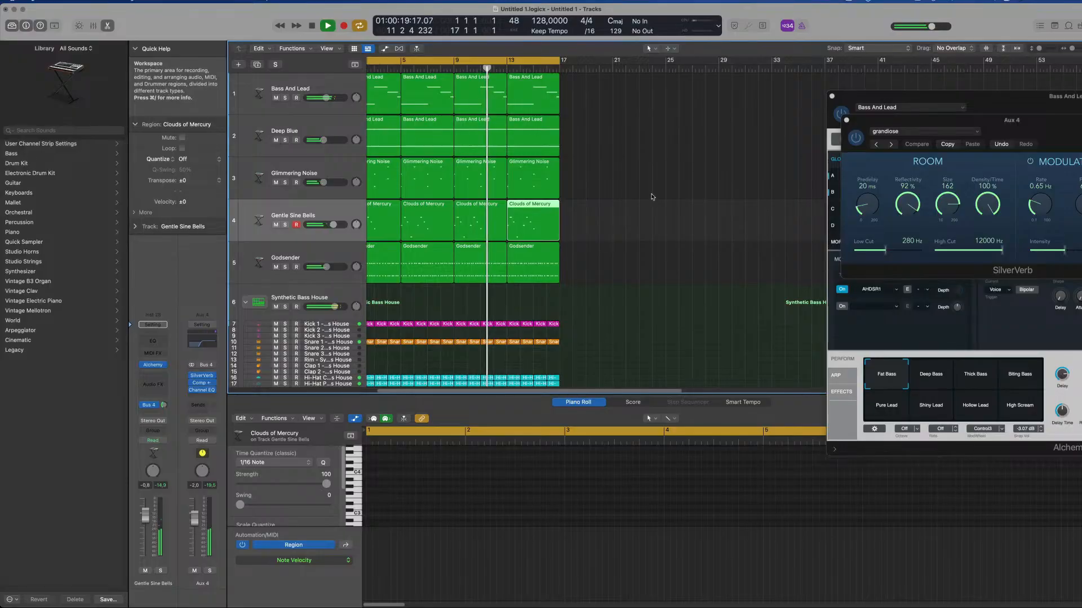
key(super+Left)
key(super+Left)
key(super+Left)
key(super+Right)
key(super+Right)
key(super+Right)
key(super+Right)
key(super+Right)
key(super+Right)
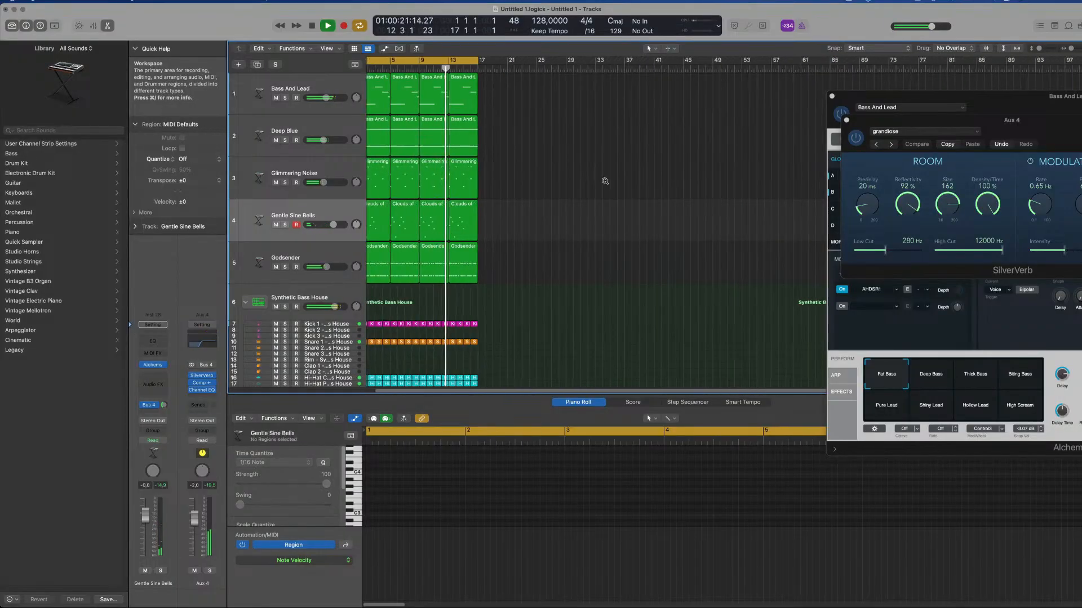
key(super+Right)
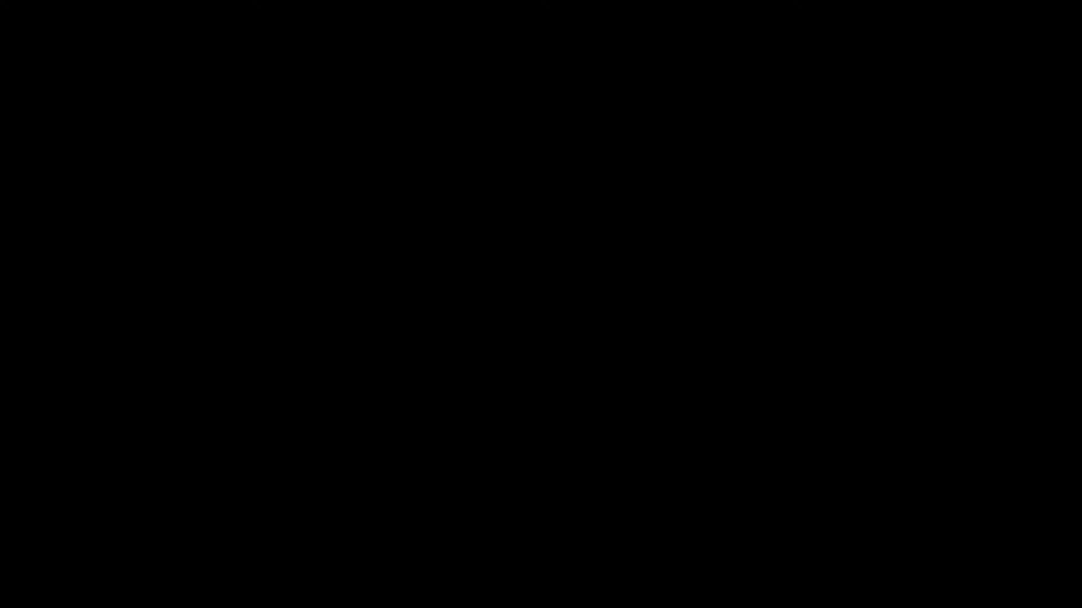